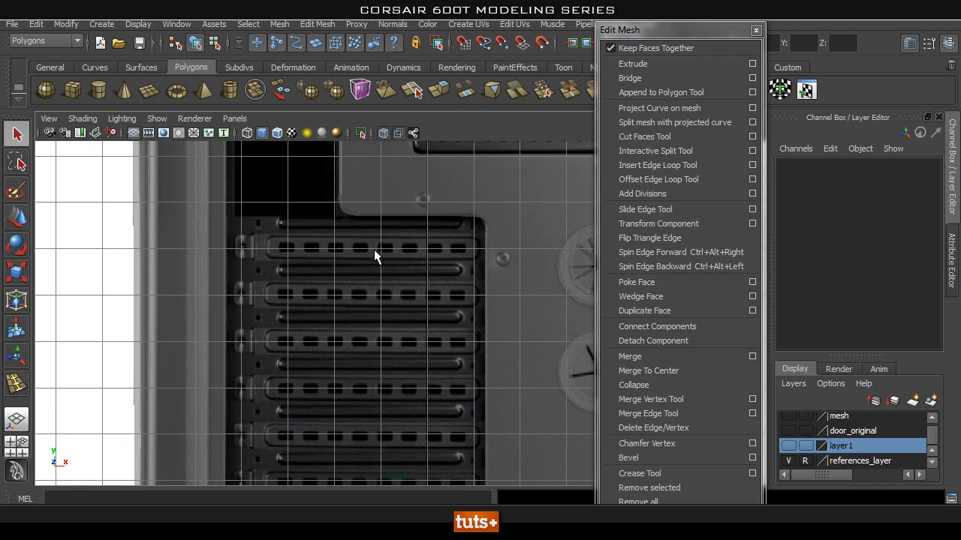
# Step: Examine the slotted bay covers in the front-view reference and how the existing panel mesh surrounds them
pyautogui.keyDown('alt'); pyautogui.moveTo(461, 279); pyautogui.dragTo(484, 280, button='right'); pyautogui.keyUp('alt')
pyautogui.keyDown('alt'); pyautogui.moveTo(397, 304); pyautogui.dragTo(375, 396, button='middle'); pyautogui.keyUp('alt')
pyautogui.keyDown('alt'); pyautogui.moveTo(363, 333); pyautogui.dragTo(381, 221, button='middle'); pyautogui.keyUp('alt')
pyautogui.keyDown('alt'); pyautogui.moveTo(280, 202); pyautogui.dragTo(314, 271, button='middle'); pyautogui.keyUp('alt')
pyautogui.keyDown('alt'); pyautogui.moveTo(403, 299); pyautogui.dragTo(388, 286, button='middle'); pyautogui.keyUp('alt')
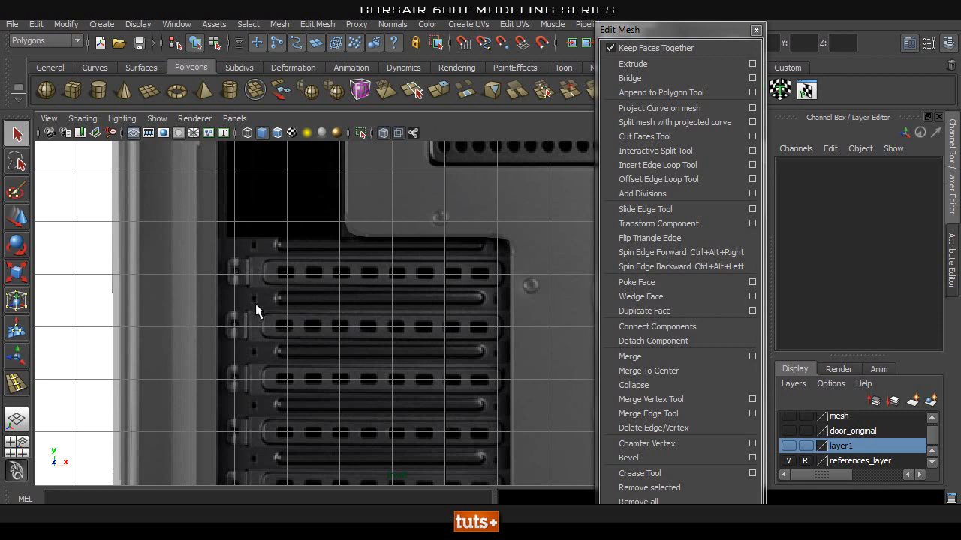
pyautogui.keyDown('alt'); pyautogui.moveTo(270, 271); pyautogui.dragTo(388, 274, button='right'); pyautogui.keyUp('alt')
pyautogui.keyDown('alt'); pyautogui.moveTo(388, 276); pyautogui.dragTo(373, 209, button='middle'); pyautogui.keyUp('alt')
pyautogui.scroll(-3, 323, 238)
pyautogui.keyDown('alt'); pyautogui.moveTo(392, 242); pyautogui.dragTo(405, 194, button='middle'); pyautogui.keyUp('alt')
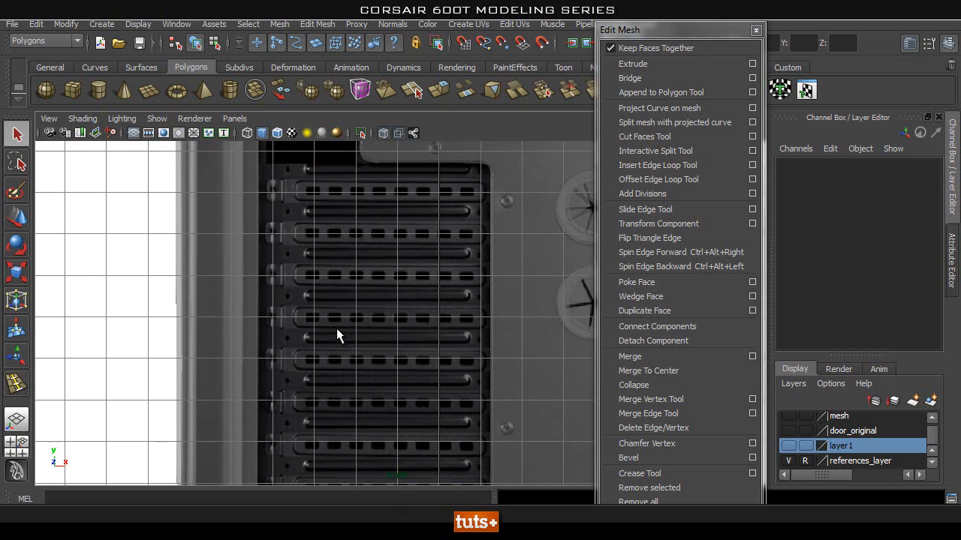
pyautogui.keyDown('alt'); pyautogui.moveTo(381, 236); pyautogui.dragTo(375, 259, button='middle'); pyautogui.keyUp('alt')
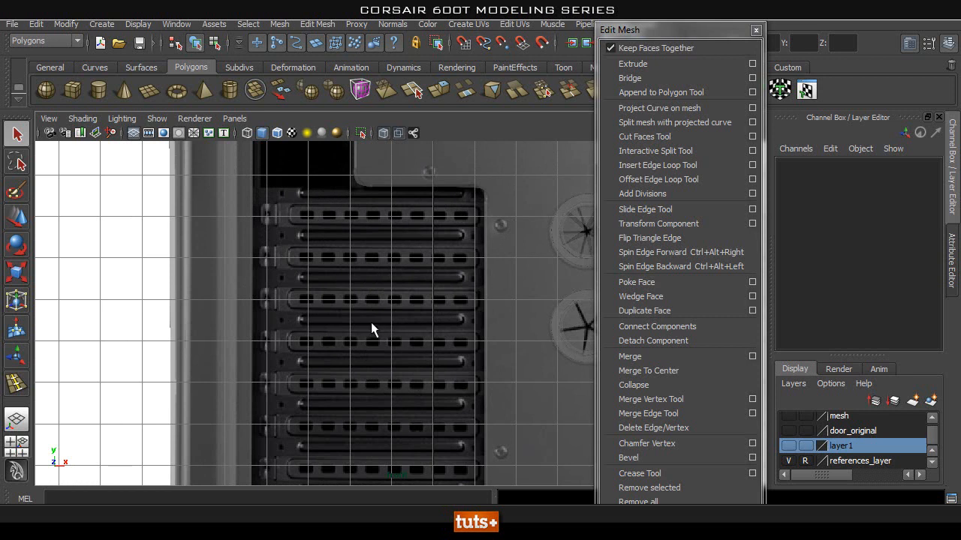
pyautogui.keyDown('alt'); pyautogui.moveTo(340, 282); pyautogui.dragTo(337, 290, button='middle'); pyautogui.keyUp('alt')
pyautogui.keyDown('alt'); pyautogui.moveTo(290, 257); pyautogui.dragTo(334, 252, button='right'); pyautogui.keyUp('alt')
pyautogui.keyDown('alt'); pyautogui.moveTo(363, 246); pyautogui.dragTo(361, 263, button='middle'); pyautogui.keyUp('alt')
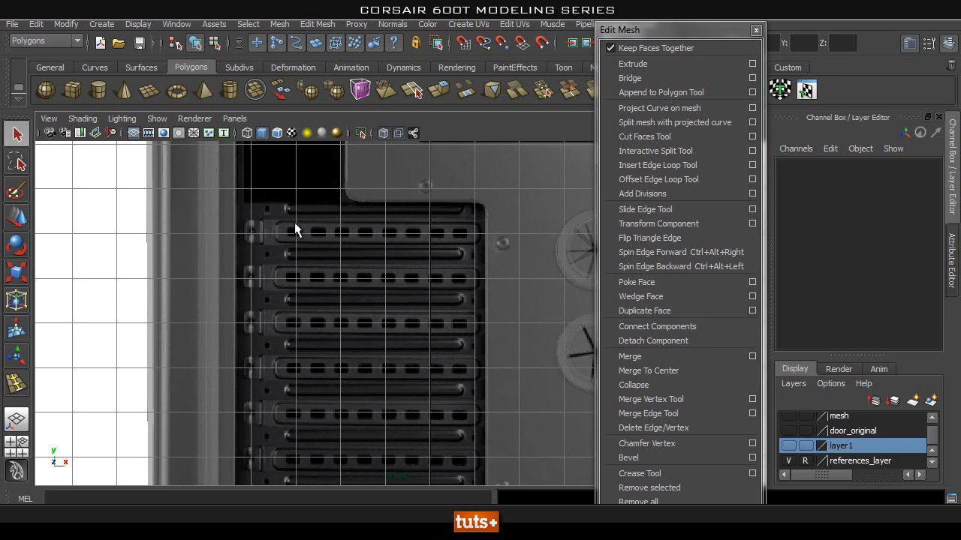
pyautogui.keyDown('alt'); pyautogui.moveTo(255, 228); pyautogui.dragTo(232, 234, button='right'); pyautogui.keyUp('alt')
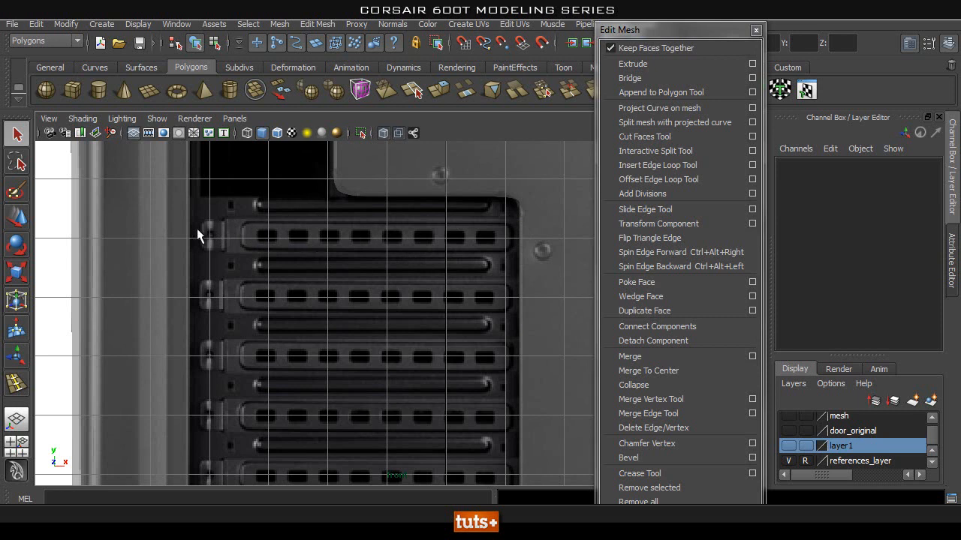
pyautogui.keyDown('alt'); pyautogui.moveTo(215, 224); pyautogui.dragTo(223, 221, button='right'); pyautogui.keyUp('alt')
pyautogui.moveTo(194, 191); pyautogui.dragTo(521, 214)
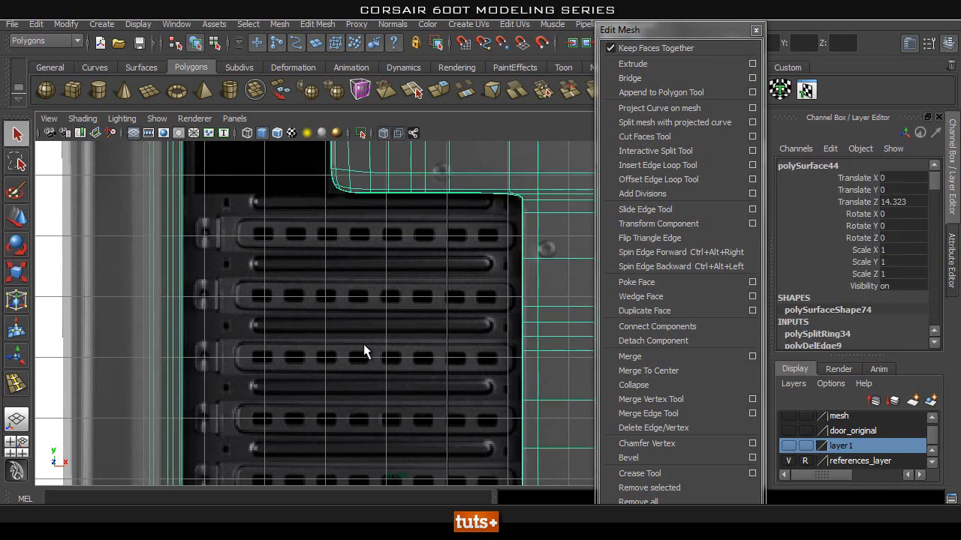
pyautogui.click(222, 227)
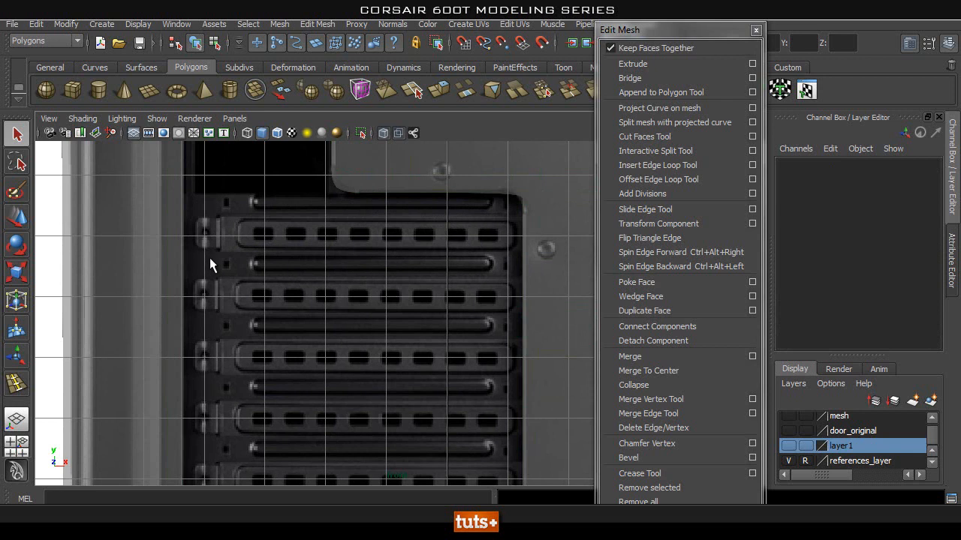
pyautogui.scroll(-2, 318, 251)
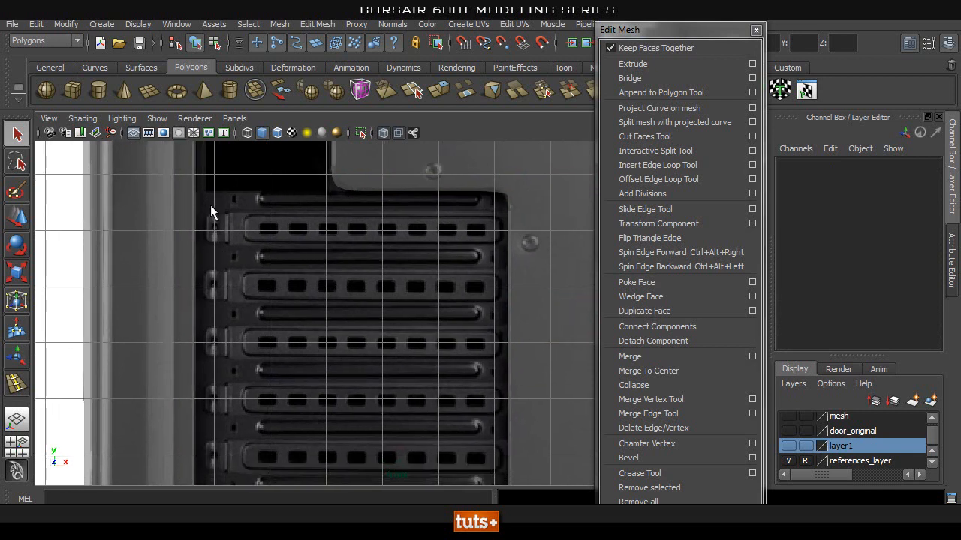
pyautogui.keyDown('alt'); pyautogui.moveTo(271, 280); pyautogui.dragTo(263, 250, button='middle'); pyautogui.keyUp('alt')
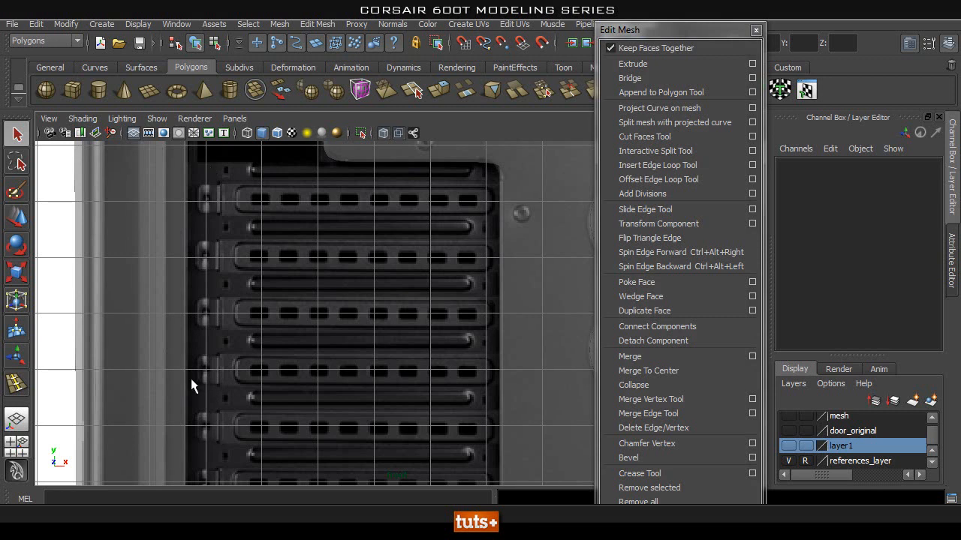
pyautogui.keyDown('alt'); pyautogui.moveTo(258, 255); pyautogui.dragTo(268, 316, button='middle'); pyautogui.keyUp('alt')
pyautogui.scroll(1, 193, 235)
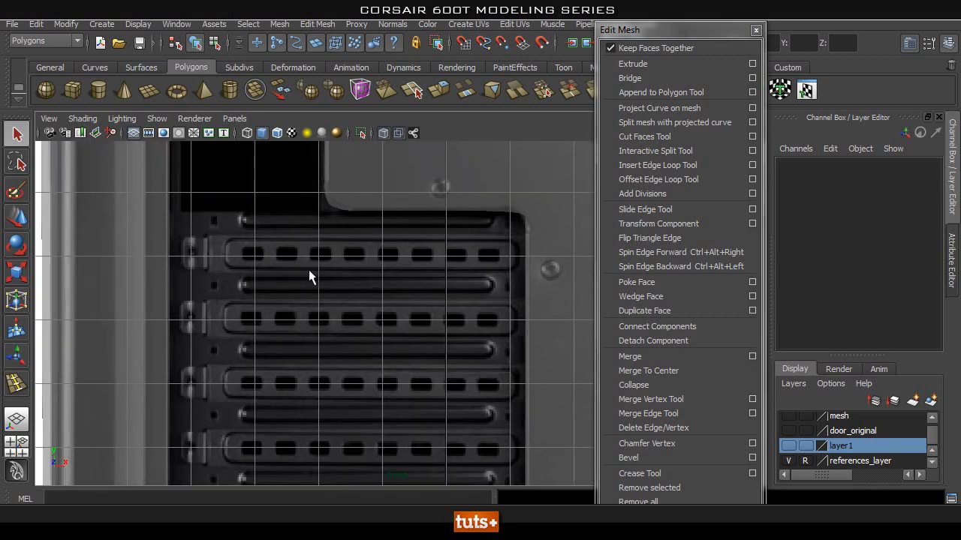
# Step: Draw a polygon plane in the front view covering the uppermost narrow strip with the long groove above the slotted covers
pyautogui.keyDown('alt'); pyautogui.moveTo(187, 264); pyautogui.dragTo(283, 255, button='right'); pyautogui.keyUp('alt')
pyautogui.keyDown('alt'); pyautogui.moveTo(220, 212); pyautogui.dragTo(354, 233, button='right'); pyautogui.keyUp('alt')
pyautogui.keyDown('alt'); pyautogui.moveTo(255, 229); pyautogui.dragTo(287, 199, button='right'); pyautogui.keyUp('alt')
pyautogui.keyDown('alt'); pyautogui.moveTo(286, 199); pyautogui.dragTo(282, 211, button='middle'); pyautogui.keyUp('alt')
pyautogui.click(143, 91)
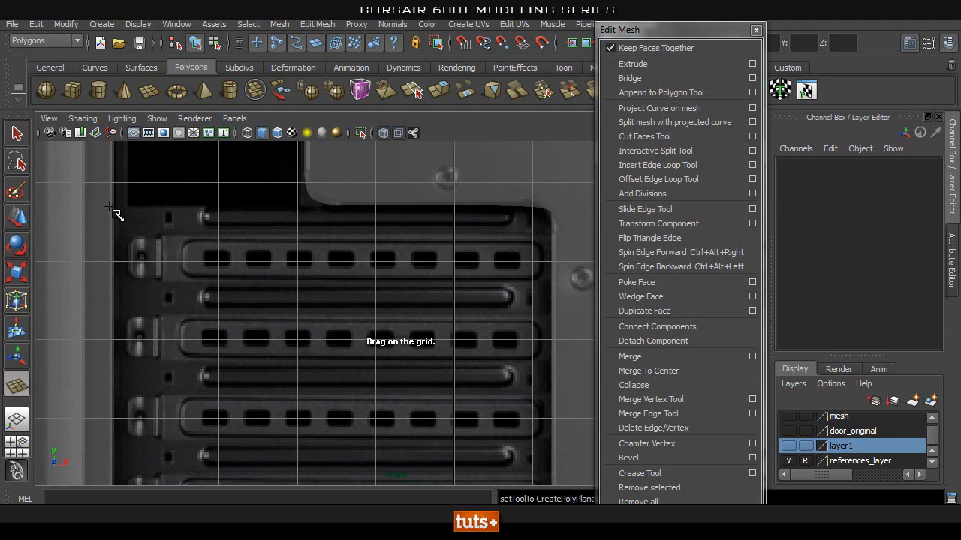
pyautogui.moveTo(111, 208); pyautogui.dragTo(554, 238)
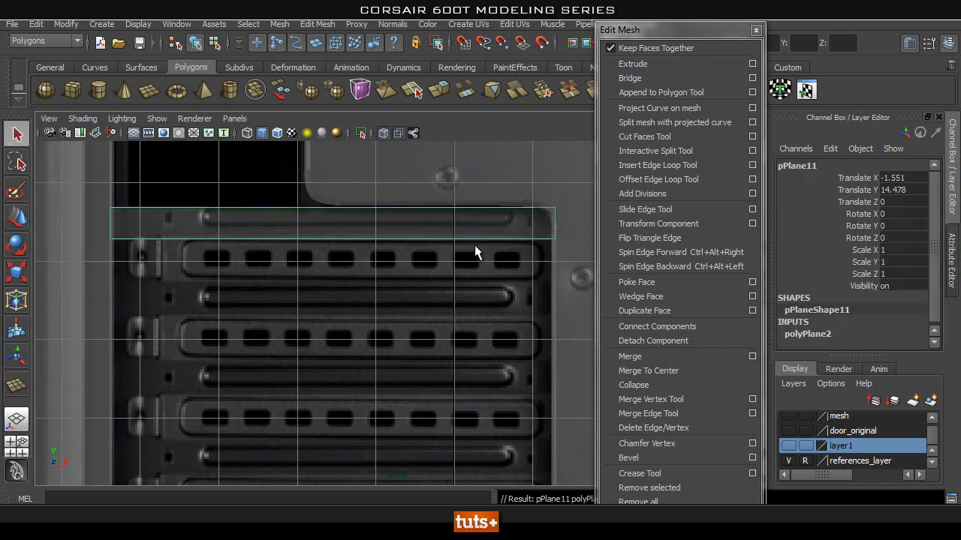
# Step: Insert two vertical edge loops at the groove's ends and two horizontal ones along its upper and lower borders on the new plane
pyautogui.scroll(3, 306, 217)
pyautogui.keyDown('alt'); pyautogui.moveTo(306, 217); pyautogui.dragTo(331, 282, button='middle'); pyautogui.keyUp('alt')
pyautogui.scroll(-2, 331, 282)
pyautogui.moveTo(324, 269); pyautogui.dragTo(386, 230, button='right')
pyautogui.keyDown('alt'); pyautogui.moveTo(296, 275); pyautogui.dragTo(313, 284, button='middle'); pyautogui.keyUp('alt')
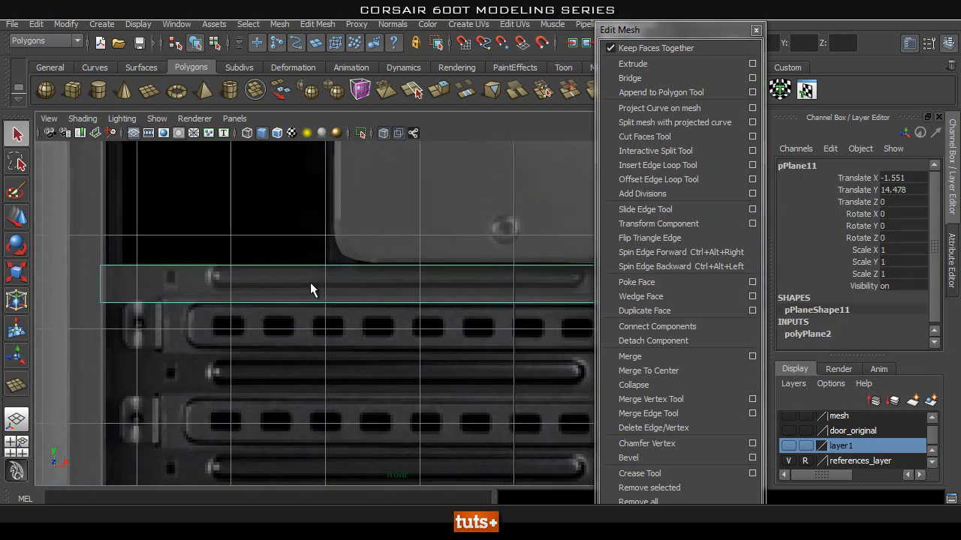
pyautogui.keyDown('alt'); pyautogui.moveTo(551, 286); pyautogui.dragTo(458, 277, button='middle'); pyautogui.keyUp('alt')
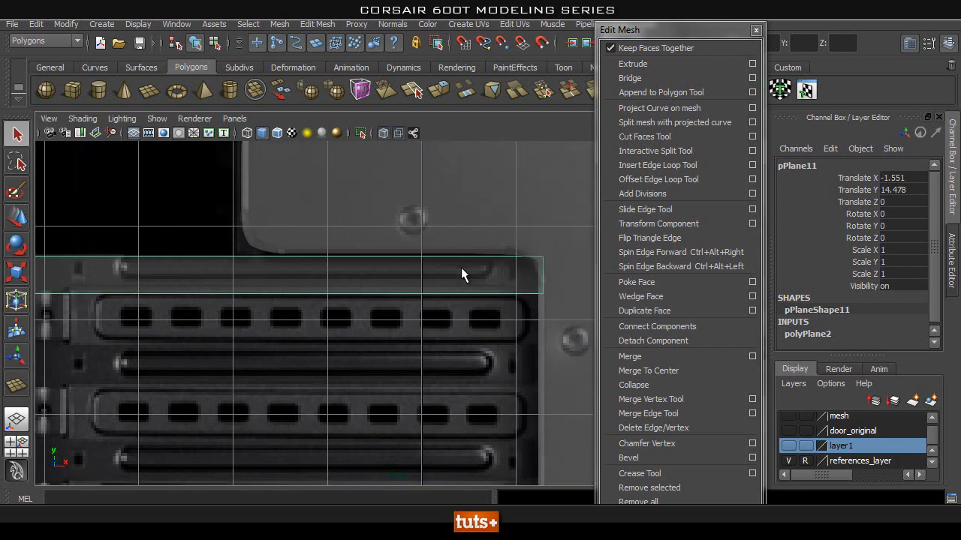
pyautogui.click(664, 166)
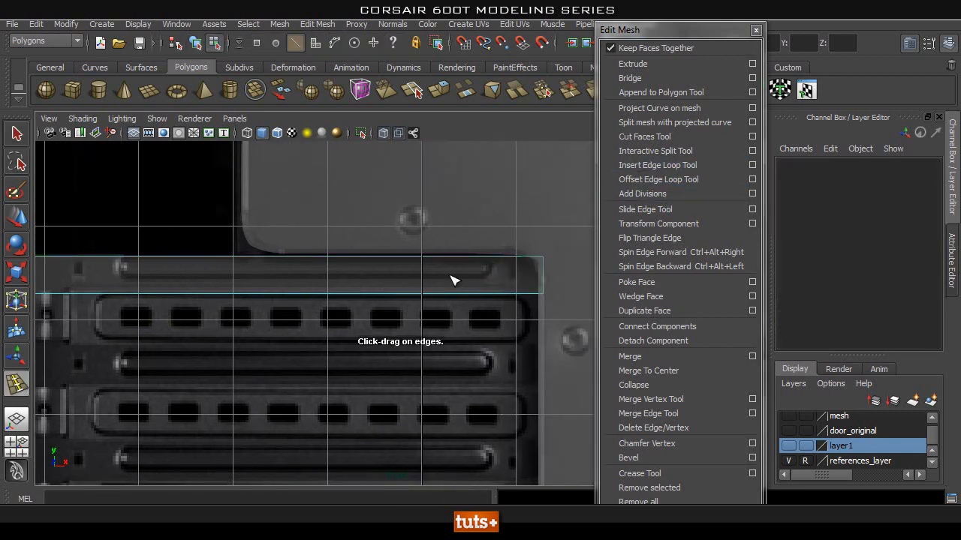
pyautogui.moveTo(487, 298); pyautogui.dragTo(493, 299)
pyautogui.moveTo(116, 296); pyautogui.dragTo(119, 299)
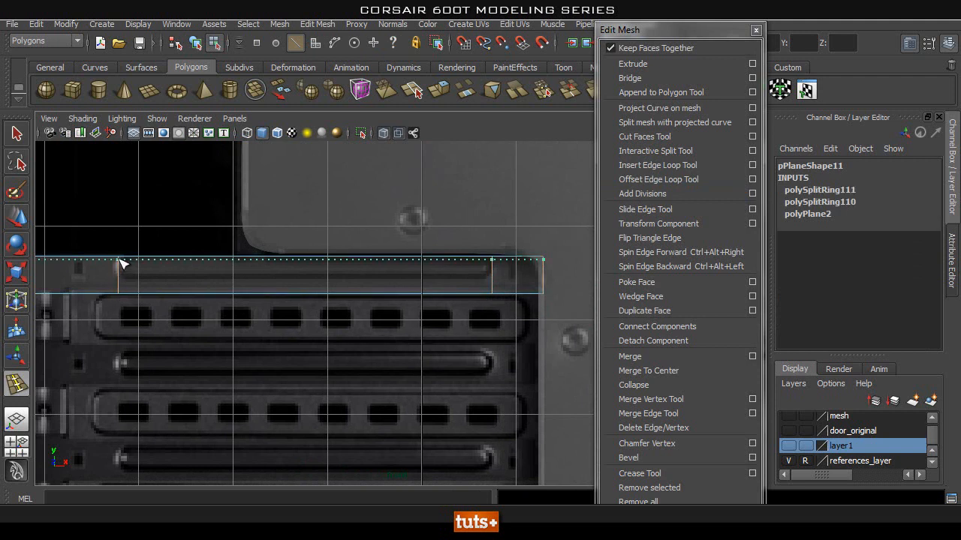
pyautogui.click(172, 260)
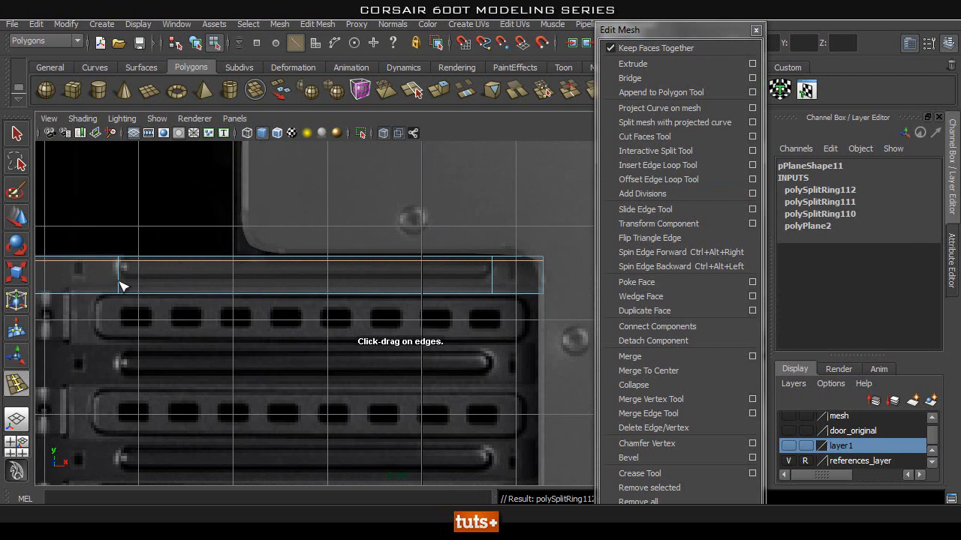
pyautogui.moveTo(122, 285); pyautogui.dragTo(122, 281)
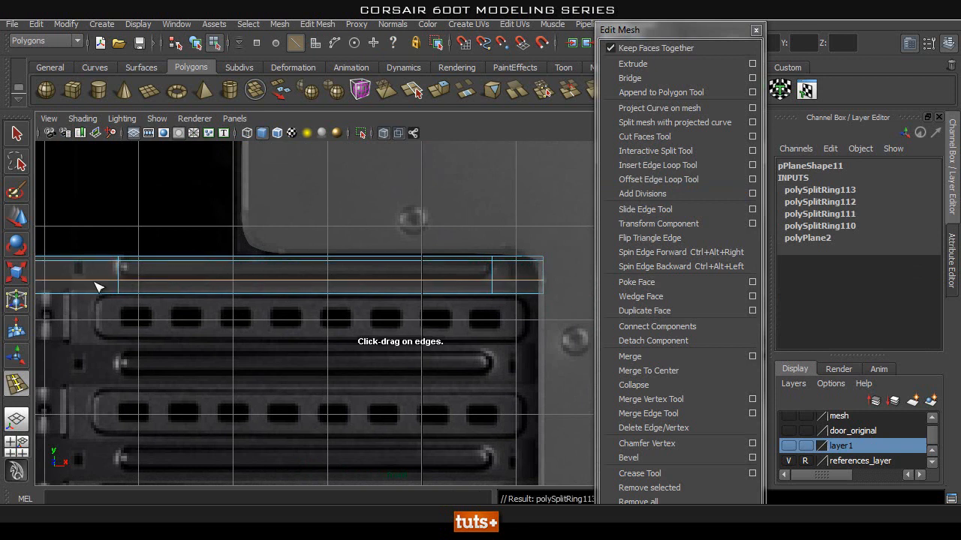
# Step: Select the plane's long central face over the groove and extrude it outward in the perspective view
pyautogui.scroll(3, 343, 280)
pyautogui.keyDown('alt'); pyautogui.moveTo(239, 291); pyautogui.dragTo(357, 305, button='middle'); pyautogui.keyUp('alt')
pyautogui.press('q')
pyautogui.moveTo(336, 266); pyautogui.dragTo(343, 291, button='right')
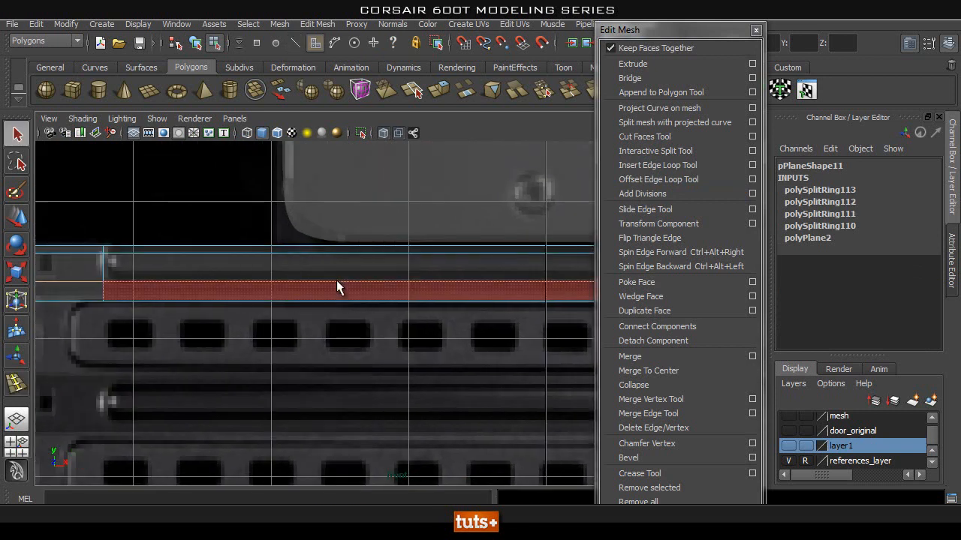
pyautogui.click(351, 272)
pyautogui.keyDown('alt'); pyautogui.moveTo(360, 304); pyautogui.dragTo(244, 306, button='middle'); pyautogui.keyUp('alt')
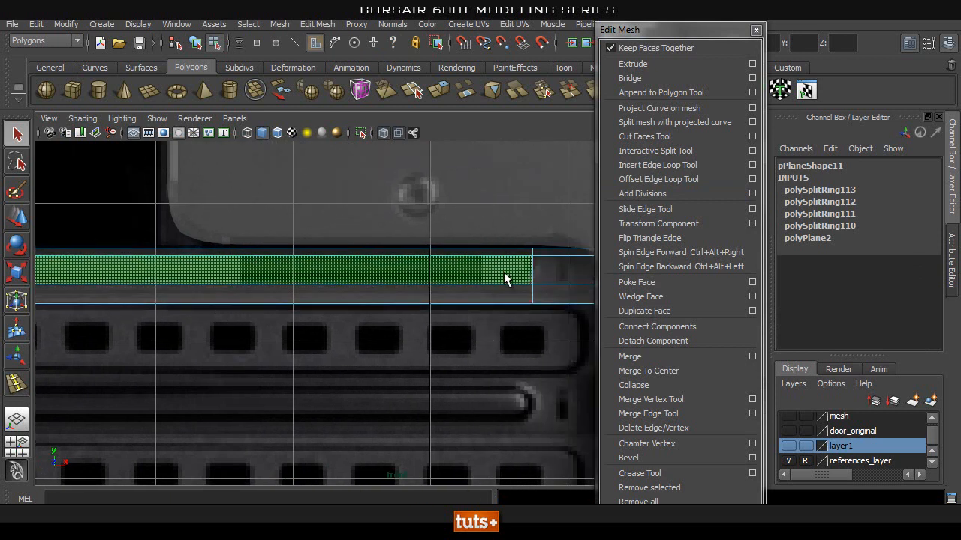
pyautogui.keyDown('alt'); pyautogui.moveTo(518, 275); pyautogui.dragTo(451, 294, button='middle'); pyautogui.keyUp('alt')
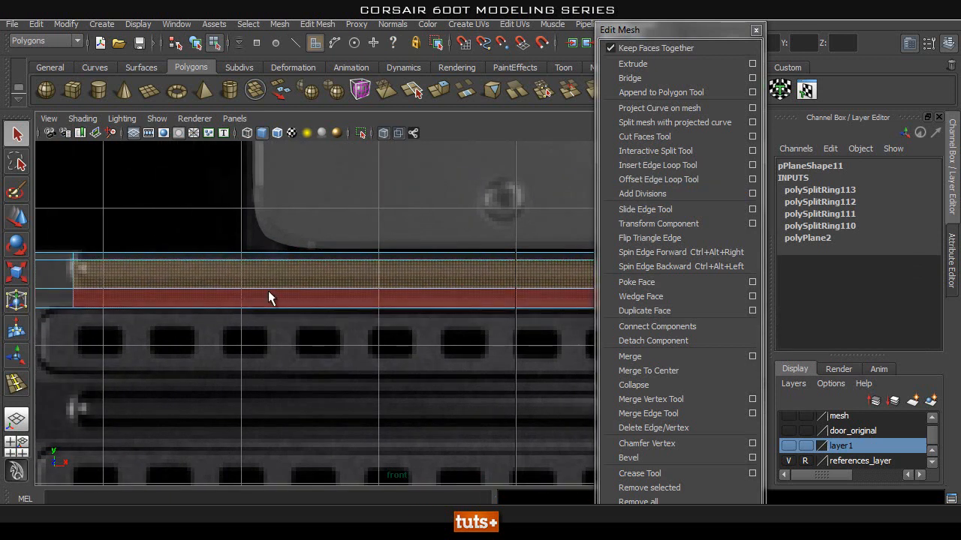
pyautogui.press('space')
pyautogui.moveTo(241, 288)
pyautogui.mouseDown()
pyautogui.moveTo(243, 263)
pyautogui.moveTo(238, 281)
pyautogui.mouseUp()
pyautogui.keyDown('alt'); pyautogui.moveTo(148, 289); pyautogui.dragTo(248, 289, button='middle'); pyautogui.keyUp('alt')
pyautogui.press('3')
pyautogui.press('1')
pyautogui.keyDown('alt'); pyautogui.moveTo(388, 288); pyautogui.dragTo(332, 282, button='right'); pyautogui.keyUp('alt')
pyautogui.keyDown('alt'); pyautogui.moveTo(332, 282); pyautogui.dragTo(294, 281, button='middle'); pyautogui.keyUp('alt')
pyautogui.scroll(1, 255, 292)
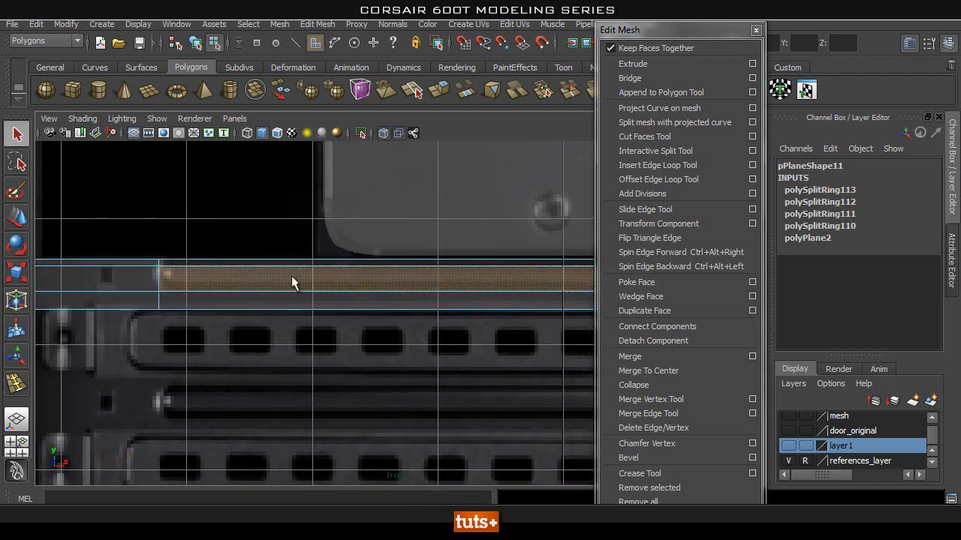
pyautogui.press('space')
pyautogui.moveTo(230, 283); pyautogui.dragTo(228, 249)
pyautogui.keyDown('alt'); pyautogui.moveTo(301, 268); pyautogui.dragTo(385, 288); pyautogui.keyUp('alt')
pyautogui.keyDown('alt'); pyautogui.moveTo(427, 322); pyautogui.dragTo(362, 315); pyautogui.keyUp('alt')
pyautogui.keyDown('alt'); pyautogui.moveTo(183, 321); pyautogui.dragTo(275, 318); pyautogui.keyUp('alt')
pyautogui.press('space')
pyautogui.click(699, 63)
pyautogui.moveTo(440, 332); pyautogui.dragTo(435, 361)
# Step: Scale the extruded face down vertically in the front view so the raised rib gets sloped sides matching the reference
pyautogui.press('space')
pyautogui.keyDown('alt'); pyautogui.moveTo(342, 336); pyautogui.dragTo(273, 338, button='middle'); pyautogui.keyUp('alt')
pyautogui.press('r')
pyautogui.moveTo(337, 283); pyautogui.dragTo(337, 268)
pyautogui.moveTo(339, 348); pyautogui.dragTo(339, 334)
pyautogui.moveTo(337, 281); pyautogui.dragTo(335, 288)
pyautogui.moveTo(340, 343); pyautogui.dragTo(339, 339)
pyautogui.press('space')
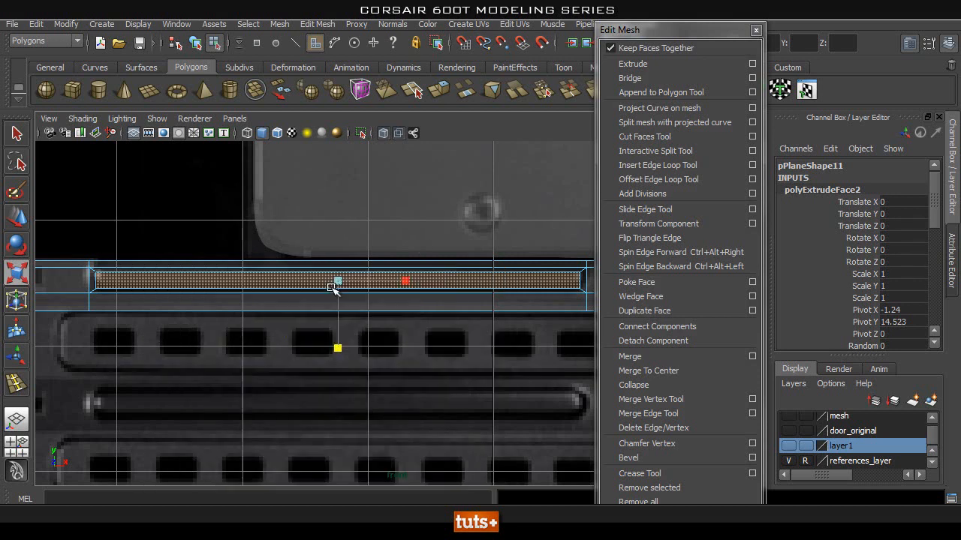
pyautogui.moveTo(334, 295); pyautogui.dragTo(334, 295)
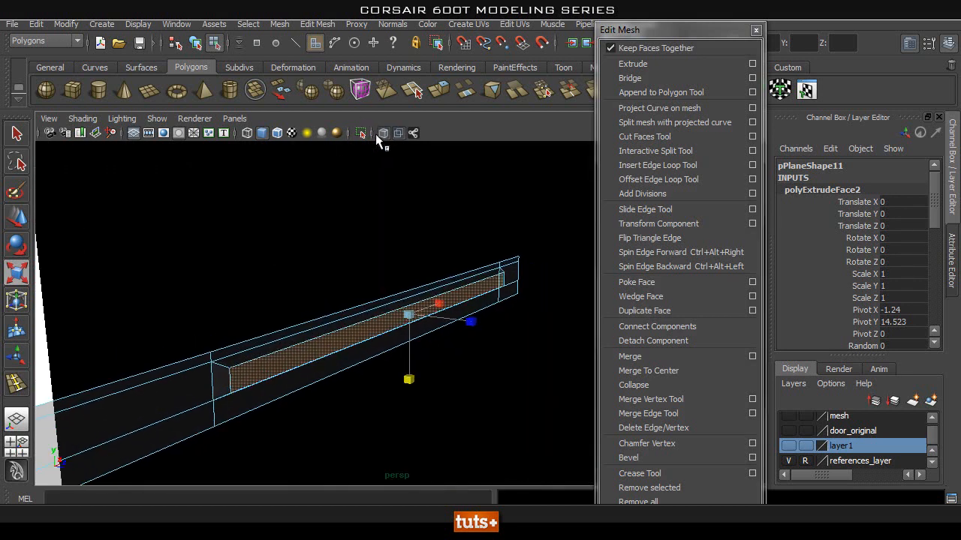
# Step: Turn off X-ray shading, return the strip to object mode and check it with the smooth mesh preview
pyautogui.click(382, 134)
pyautogui.keyDown('alt'); pyautogui.moveTo(408, 299); pyautogui.dragTo(325, 295); pyautogui.keyUp('alt')
pyautogui.press('q')
pyautogui.moveTo(188, 265); pyautogui.dragTo(250, 258, button='right')
pyautogui.press('3')
pyautogui.click(348, 227)
pyautogui.keyDown('alt'); pyautogui.moveTo(401, 263); pyautogui.dragTo(356, 342); pyautogui.keyUp('alt')
pyautogui.click(336, 361)
pyautogui.press('1')
pyautogui.keyDown('alt'); pyautogui.moveTo(307, 392); pyautogui.dragTo(375, 391); pyautogui.keyUp('alt')
pyautogui.keyDown('alt'); pyautogui.moveTo(375, 390); pyautogui.dragTo(324, 325, button='middle'); pyautogui.keyUp('alt')
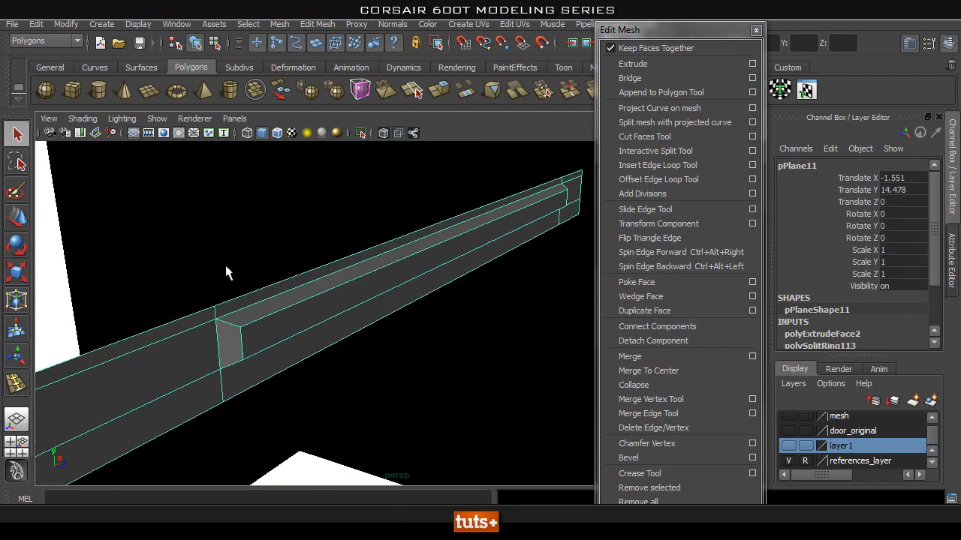
# Step: Insert four vertical supporting edge loops around the left end of the raised rib
pyautogui.keyDown('alt'); pyautogui.moveTo(263, 361); pyautogui.dragTo(205, 300); pyautogui.keyUp('alt')
pyautogui.keyDown('alt'); pyautogui.moveTo(206, 301); pyautogui.dragTo(255, 326, button='middle'); pyautogui.keyUp('alt')
pyautogui.keyDown('alt'); pyautogui.moveTo(256, 325); pyautogui.dragTo(275, 328, button='right'); pyautogui.keyUp('alt')
pyautogui.keyDown('alt'); pyautogui.moveTo(290, 332); pyautogui.dragTo(237, 326); pyautogui.keyUp('alt')
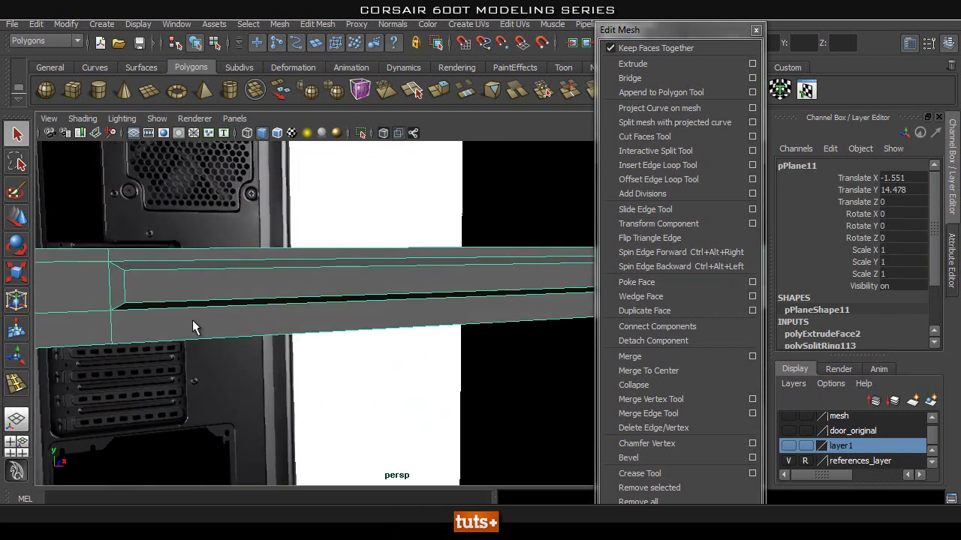
pyautogui.keyDown('alt'); pyautogui.moveTo(210, 322); pyautogui.dragTo(329, 326, button='middle'); pyautogui.keyUp('alt')
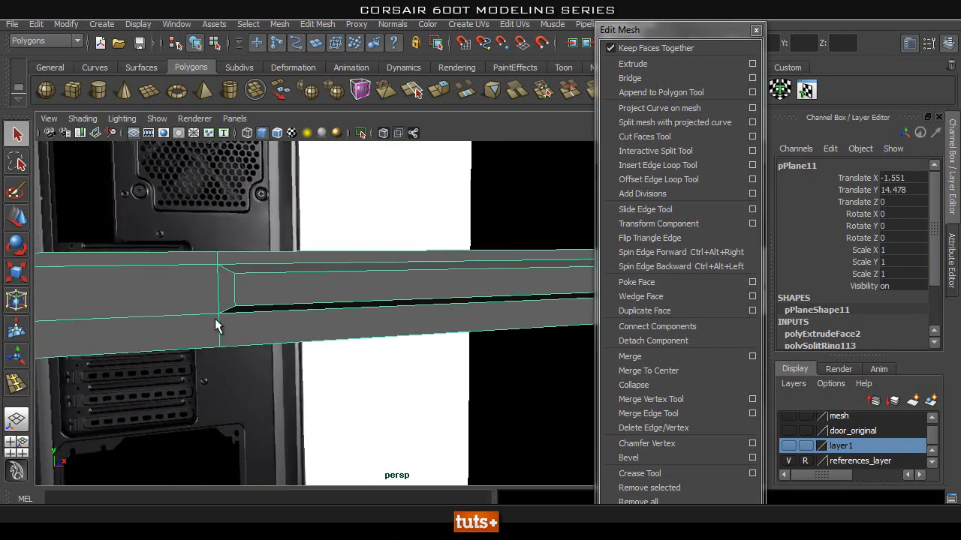
pyautogui.keyDown('alt'); pyautogui.moveTo(260, 318); pyautogui.dragTo(280, 270); pyautogui.keyUp('alt')
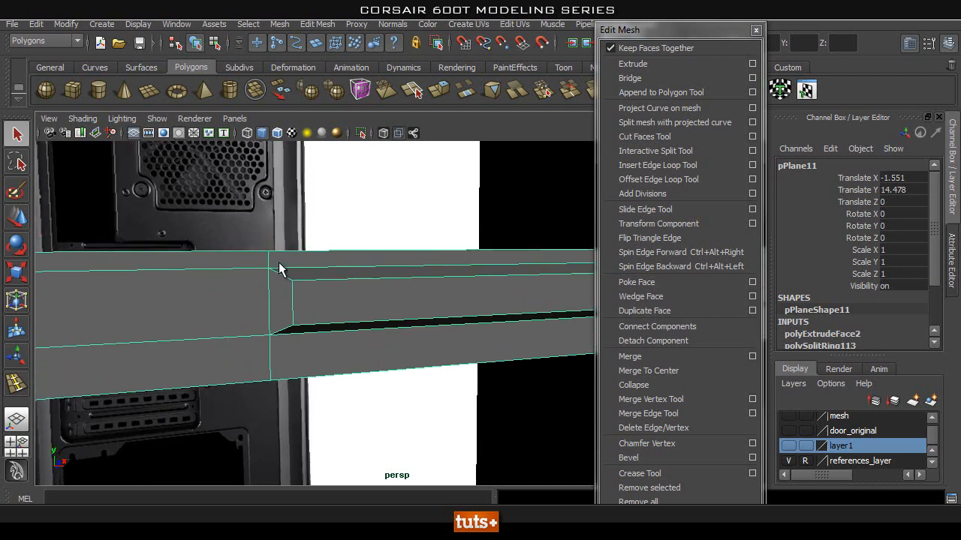
pyautogui.keyDown('alt'); pyautogui.moveTo(283, 292); pyautogui.dragTo(377, 293, button='middle'); pyautogui.keyUp('alt')
pyautogui.scroll(3, 403, 298)
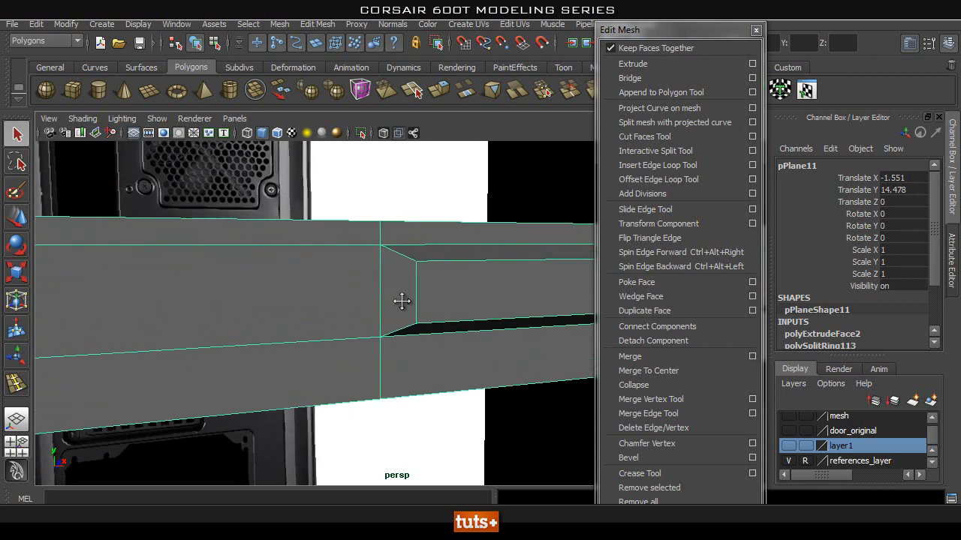
pyautogui.click(647, 165)
pyautogui.moveTo(368, 245); pyautogui.dragTo(393, 279)
pyautogui.moveTo(358, 311); pyautogui.dragTo(348, 309)
pyautogui.keyDown('alt'); pyautogui.moveTo(440, 338); pyautogui.dragTo(435, 344); pyautogui.keyUp('alt')
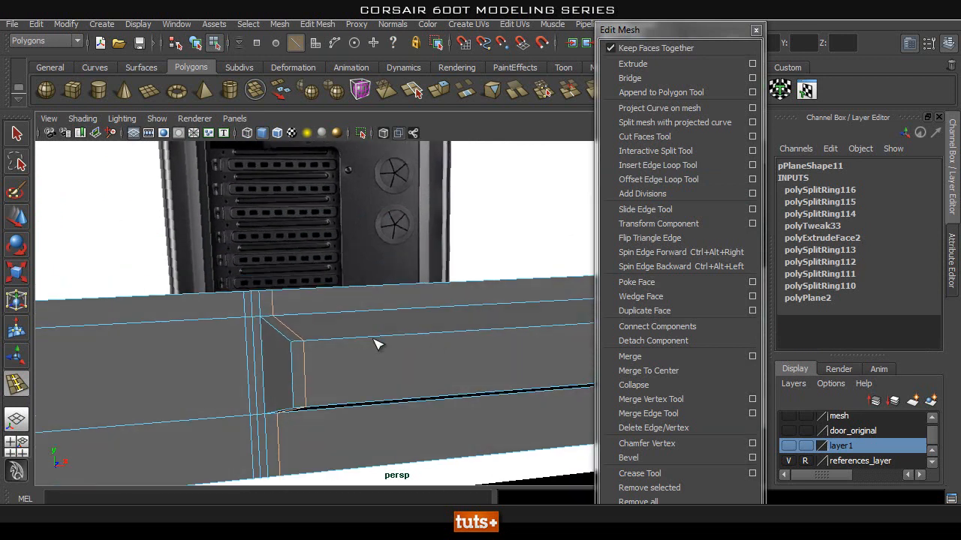
pyautogui.moveTo(295, 325); pyautogui.dragTo(279, 319)
# Step: Insert two horizontal edge loops along the strip, near the upper and lower edges of the raised rib's front face
pyautogui.keyDown('alt'); pyautogui.moveTo(239, 337); pyautogui.dragTo(296, 346, button='right'); pyautogui.keyUp('alt')
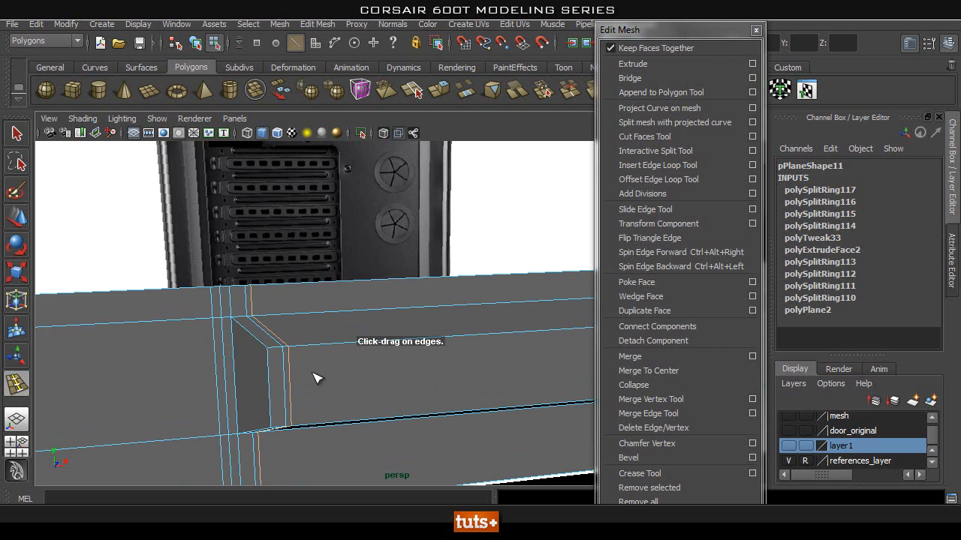
pyautogui.keyDown('alt'); pyautogui.moveTo(273, 373); pyautogui.dragTo(295, 352, button='middle'); pyautogui.keyUp('alt')
pyautogui.keyDown('alt'); pyautogui.moveTo(257, 342); pyautogui.dragTo(322, 351, button='right'); pyautogui.keyUp('alt')
pyautogui.moveTo(238, 364); pyautogui.dragTo(240, 359)
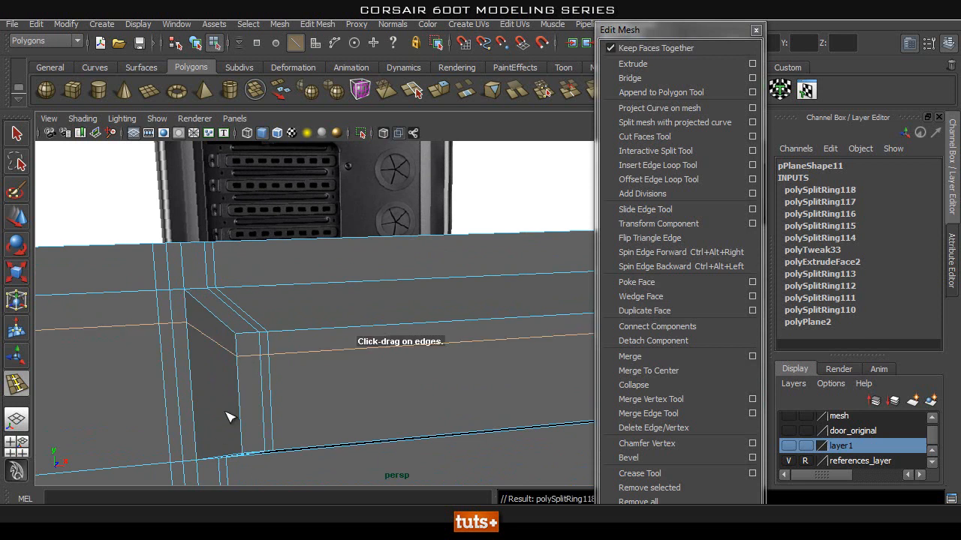
pyautogui.moveTo(245, 421); pyautogui.dragTo(248, 432)
# Step: Insert an edge loop around the rib's sloped sides close to its base
pyautogui.moveTo(244, 431); pyautogui.dragTo(305, 275)
pyautogui.keyDown('alt'); pyautogui.moveTo(305, 275); pyautogui.dragTo(300, 369, button='middle'); pyautogui.keyUp('alt')
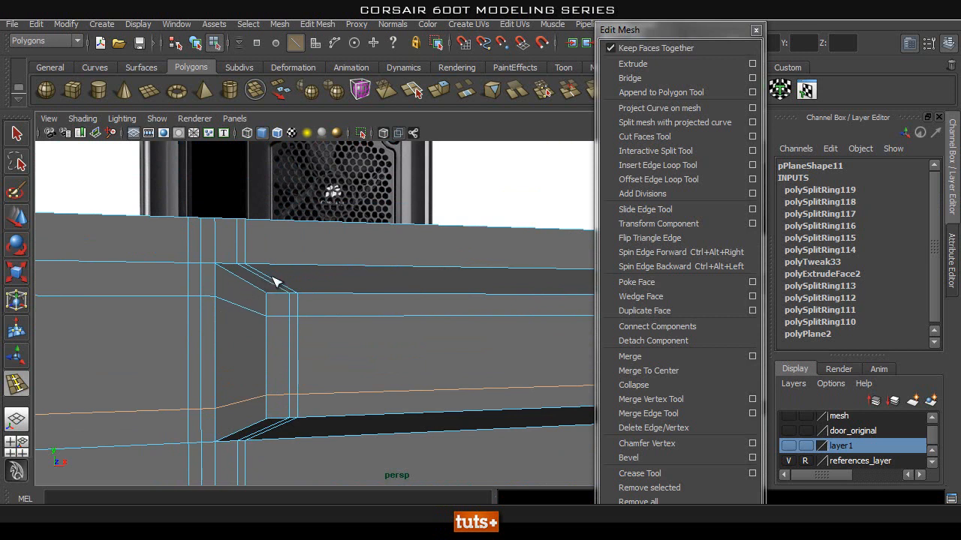
pyautogui.keyDown('alt'); pyautogui.moveTo(278, 328); pyautogui.dragTo(363, 414); pyautogui.keyUp('alt')
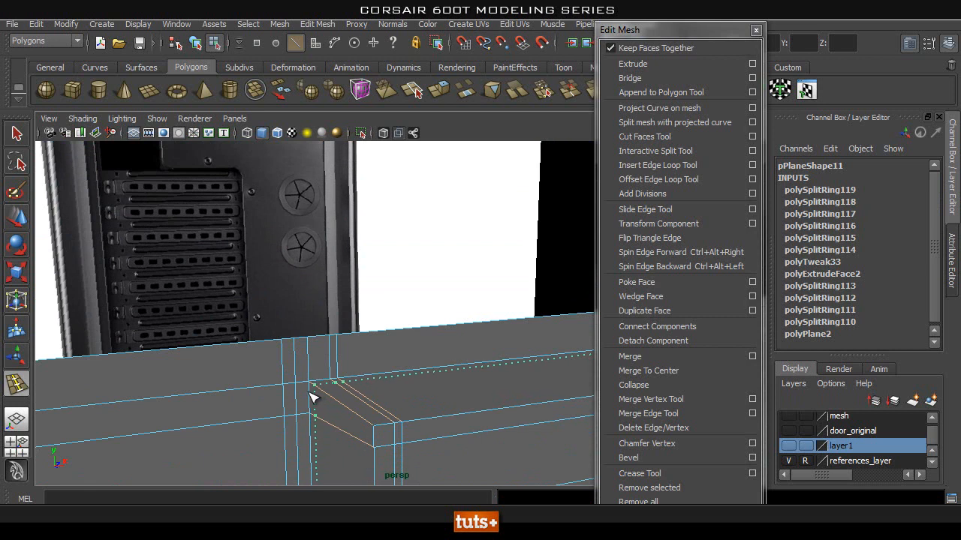
pyautogui.moveTo(309, 396); pyautogui.dragTo(310, 396)
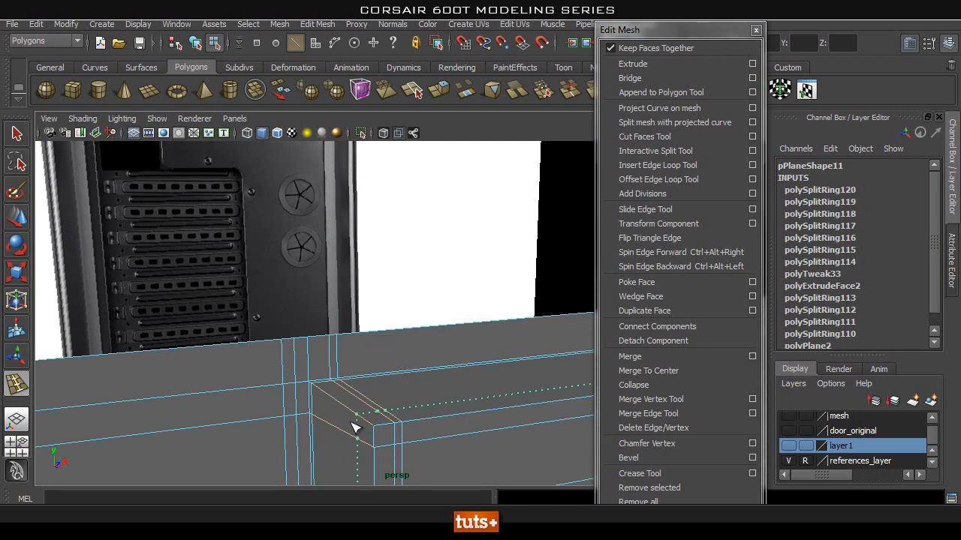
# Step: Insert supporting edge loops around the rib's sloped sides near its front face and along the strip just above and below the rib
pyautogui.moveTo(356, 431); pyautogui.dragTo(358, 429)
pyautogui.keyDown('alt'); pyautogui.moveTo(283, 400); pyautogui.dragTo(361, 403); pyautogui.keyUp('alt')
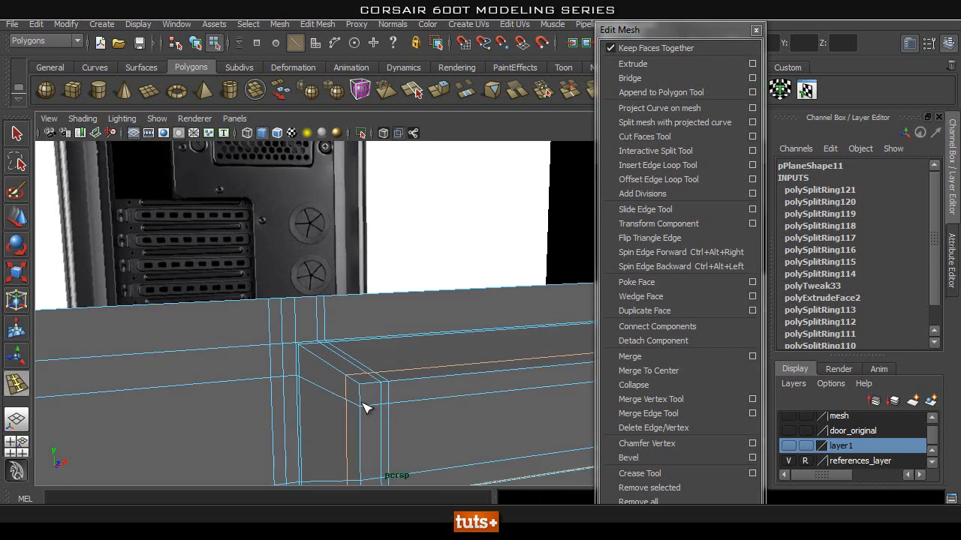
pyautogui.click(288, 346)
pyautogui.keyDown('alt'); pyautogui.moveTo(308, 404); pyautogui.dragTo(328, 278); pyautogui.keyUp('alt')
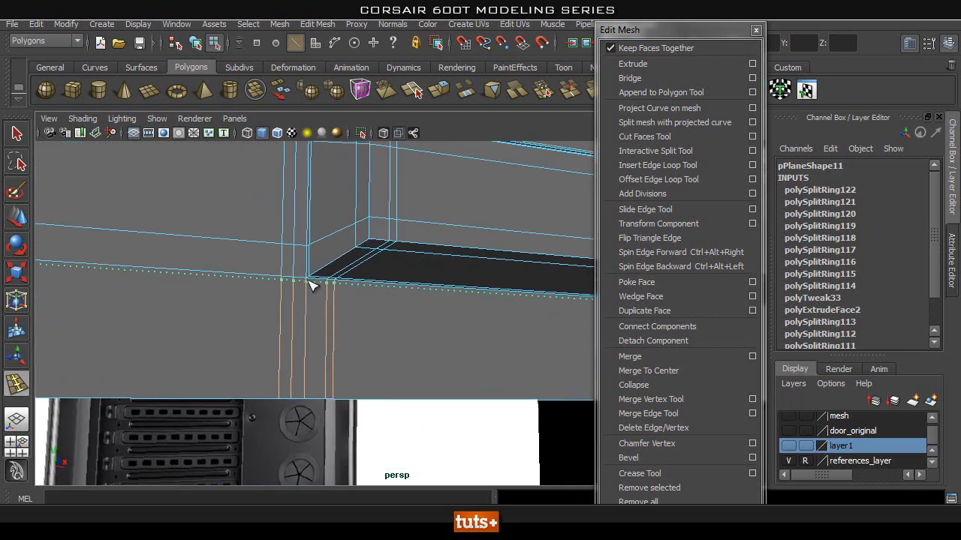
pyautogui.click(312, 285)
pyautogui.moveTo(400, 306)
pyautogui.keyDown('alt'); pyautogui.mouseDown()
pyautogui.moveTo(375, 328)
pyautogui.moveTo(406, 295)
pyautogui.mouseUp(); pyautogui.keyUp('alt')
pyautogui.keyDown('alt'); pyautogui.moveTo(397, 210); pyautogui.dragTo(286, 366); pyautogui.keyUp('alt')
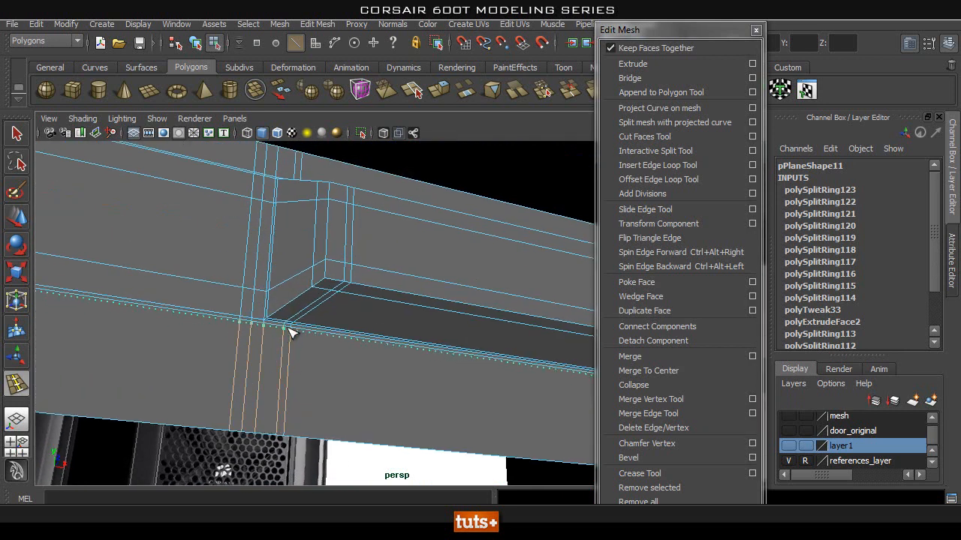
pyautogui.click(292, 334)
# Step: Insert three vertical supporting edge loops around the right end of the raised rib
pyautogui.keyDown('alt'); pyautogui.moveTo(431, 348); pyautogui.dragTo(378, 399); pyautogui.keyUp('alt')
pyautogui.click(291, 360)
pyautogui.keyDown('alt'); pyautogui.moveTo(378, 399); pyautogui.dragTo(345, 325, button='middle'); pyautogui.keyUp('alt')
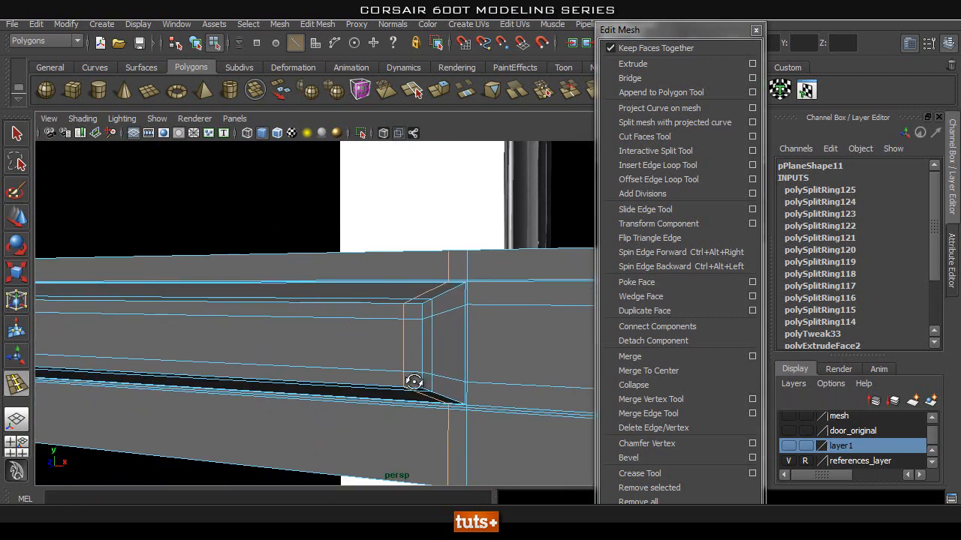
pyautogui.keyDown('alt'); pyautogui.moveTo(418, 384); pyautogui.dragTo(412, 384); pyautogui.keyUp('alt')
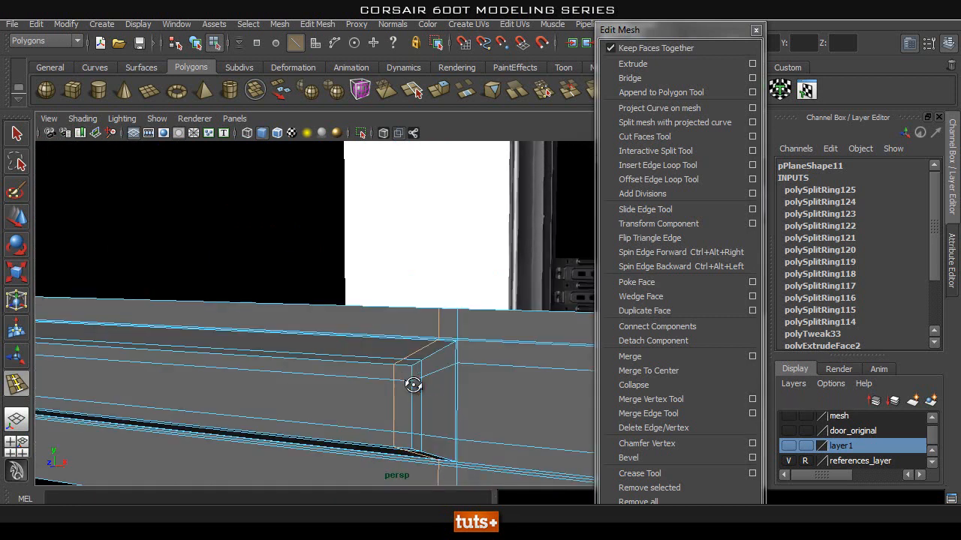
pyautogui.click(459, 344)
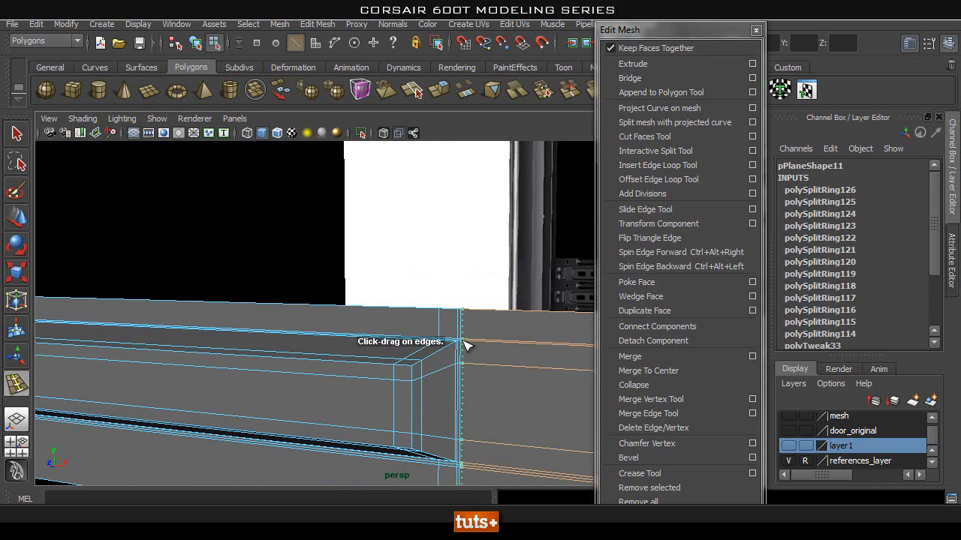
pyautogui.click(463, 344)
# Step: Return the strip to object mode and check the rib's edges in the smooth mesh preview
pyautogui.press('q')
pyautogui.moveTo(407, 262); pyautogui.dragTo(462, 241, button='right')
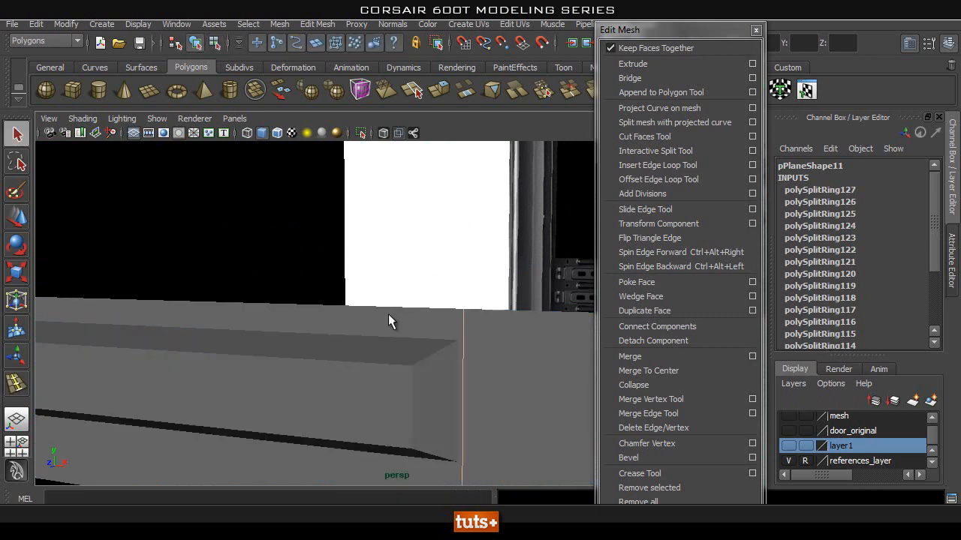
pyautogui.press('3')
pyautogui.click(417, 239)
pyautogui.scroll(-5, 253, 302)
pyautogui.keyDown('alt'); pyautogui.moveTo(255, 304); pyautogui.dragTo(428, 332); pyautogui.keyUp('alt')
pyautogui.scroll(-3, 392, 330)
pyautogui.keyDown('alt'); pyautogui.moveTo(285, 348); pyautogui.dragTo(449, 355, button='right'); pyautogui.keyUp('alt')
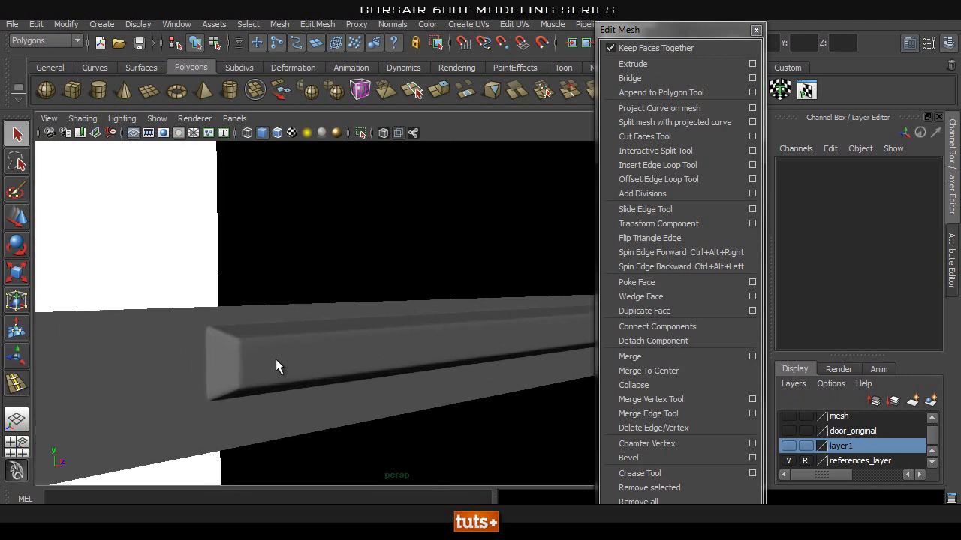
# Step: Turn off smooth preview and move the pair of vertical edge loops near the rib's left end along X toward its middle
pyautogui.click(232, 319)
pyautogui.press('1')
pyautogui.keyDown('alt'); pyautogui.moveTo(170, 367); pyautogui.dragTo(276, 372, button='right'); pyautogui.keyUp('alt')
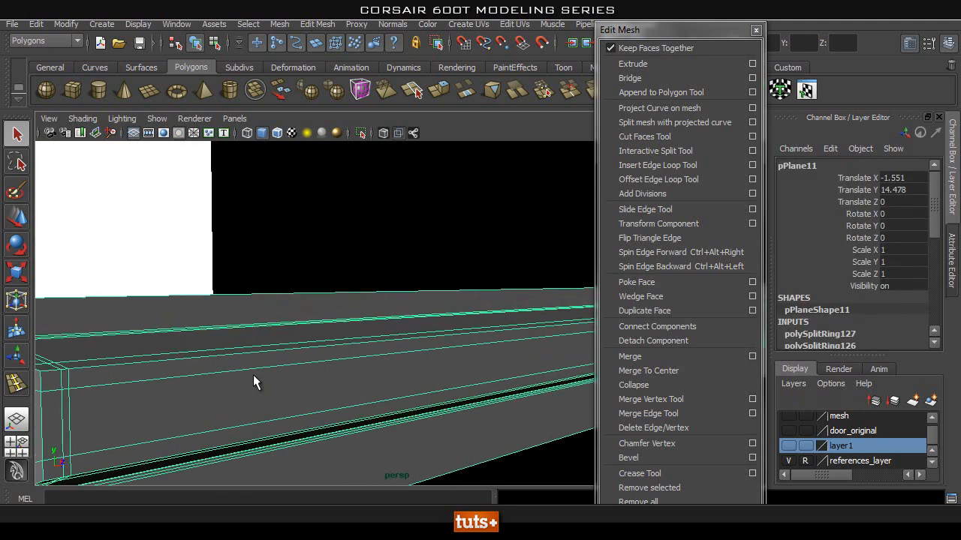
pyautogui.keyDown('alt'); pyautogui.moveTo(98, 392); pyautogui.dragTo(272, 367, button='middle'); pyautogui.keyUp('alt')
pyautogui.keyDown('alt'); pyautogui.moveTo(311, 333); pyautogui.dragTo(298, 229, button='right'); pyautogui.keyUp('alt')
pyautogui.keyDown('alt'); pyautogui.moveTo(298, 231); pyautogui.dragTo(282, 246, button='middle'); pyautogui.keyUp('alt')
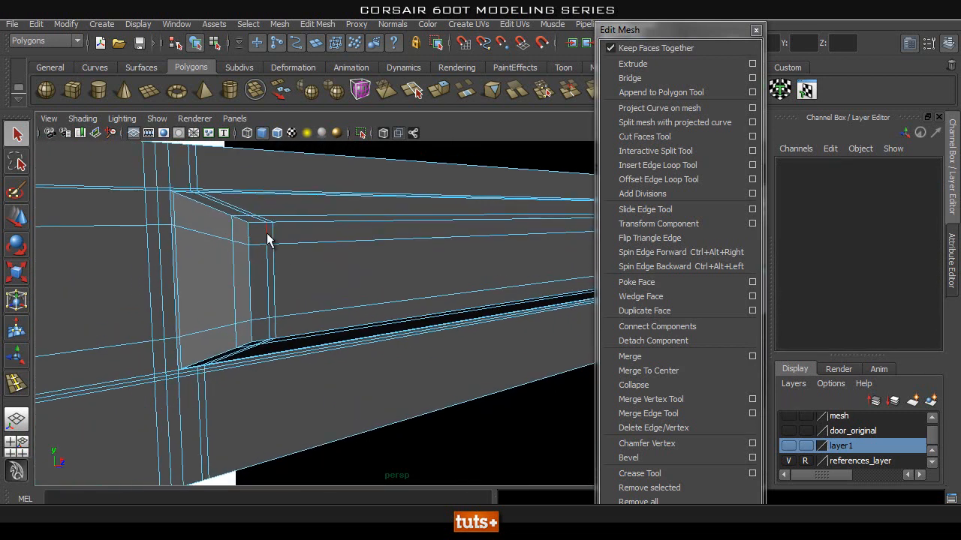
pyautogui.doubleClick(269, 238)
pyautogui.press('w')
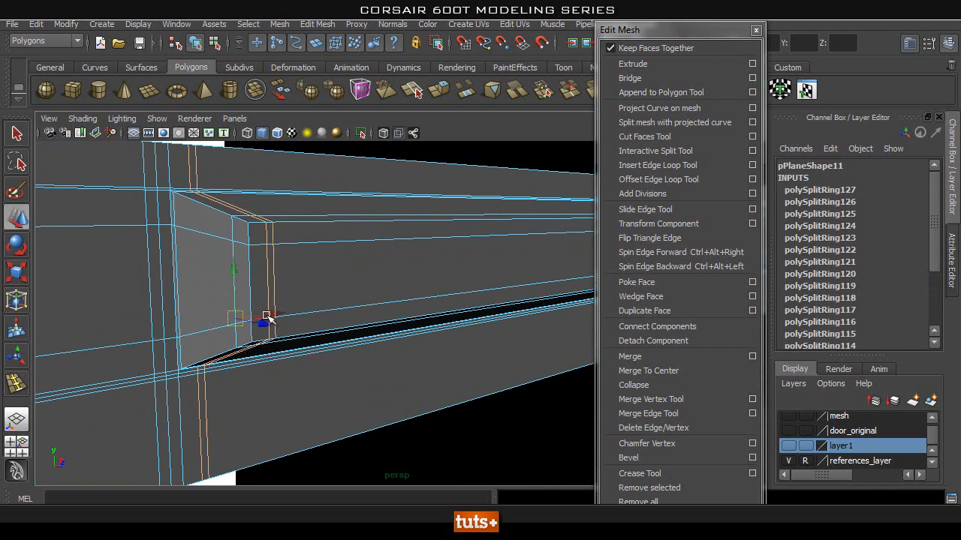
pyautogui.moveTo(274, 312); pyautogui.dragTo(292, 312)
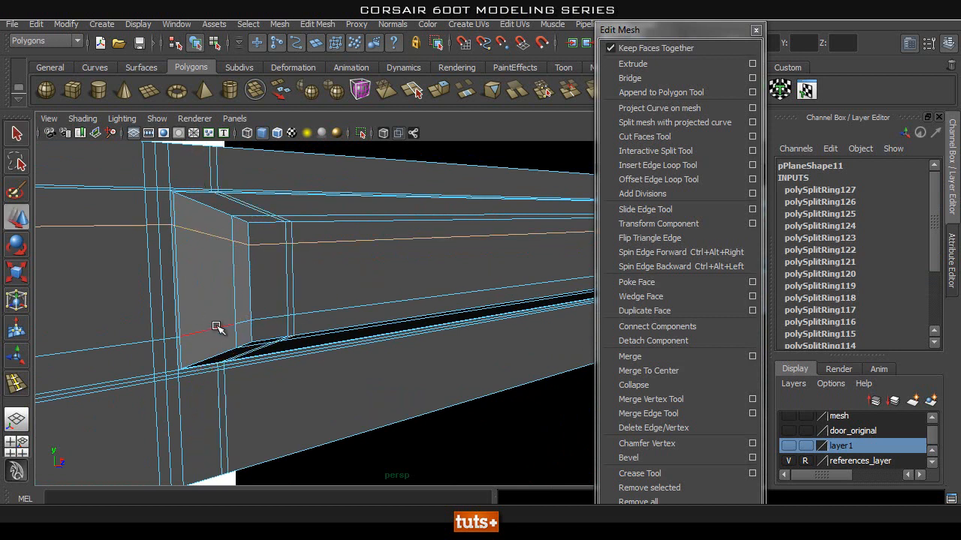
# Step: Move the two horizontal edge loops on the rib's front face vertically closer together
pyautogui.keyDown('alt'); pyautogui.moveTo(407, 324); pyautogui.dragTo(379, 319, button='right'); pyautogui.keyUp('alt')
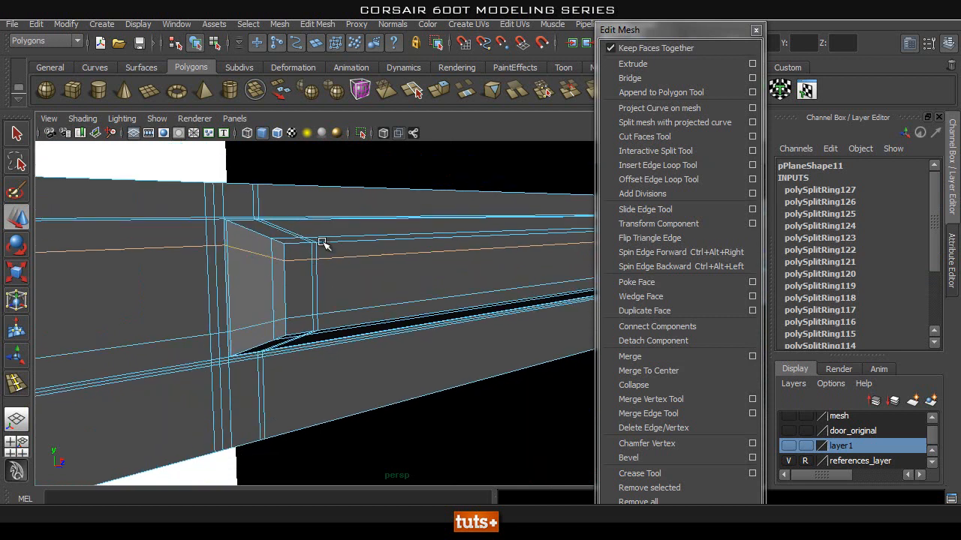
pyautogui.keyDown('alt'); pyautogui.moveTo(402, 257); pyautogui.dragTo(367, 263, button='right'); pyautogui.keyUp('alt')
pyautogui.keyDown('alt'); pyautogui.moveTo(387, 264); pyautogui.dragTo(309, 263, button='middle'); pyautogui.keyUp('alt')
pyautogui.moveTo(496, 211); pyautogui.dragTo(499, 217)
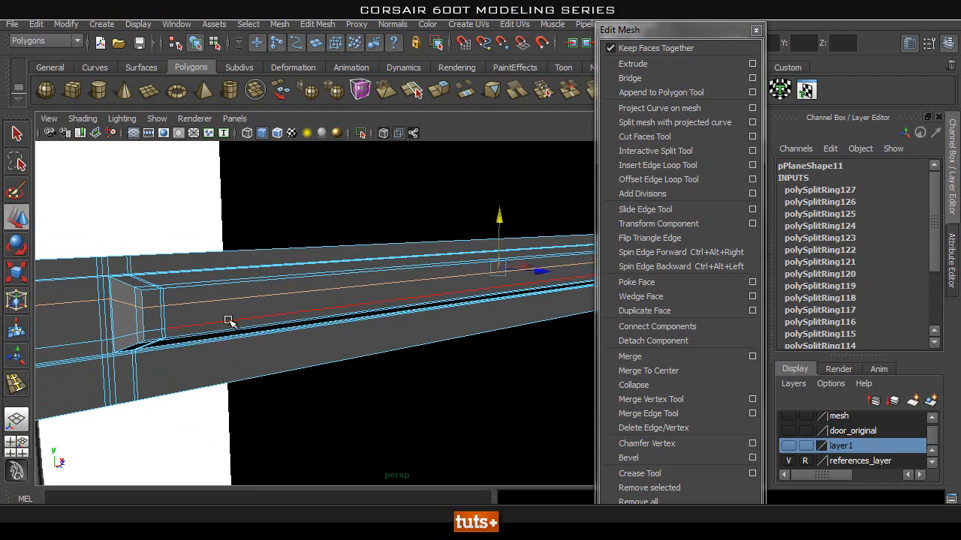
pyautogui.moveTo(497, 237); pyautogui.dragTo(242, 343)
pyautogui.press('q')
pyautogui.moveTo(240, 264); pyautogui.dragTo(328, 253, button='right')
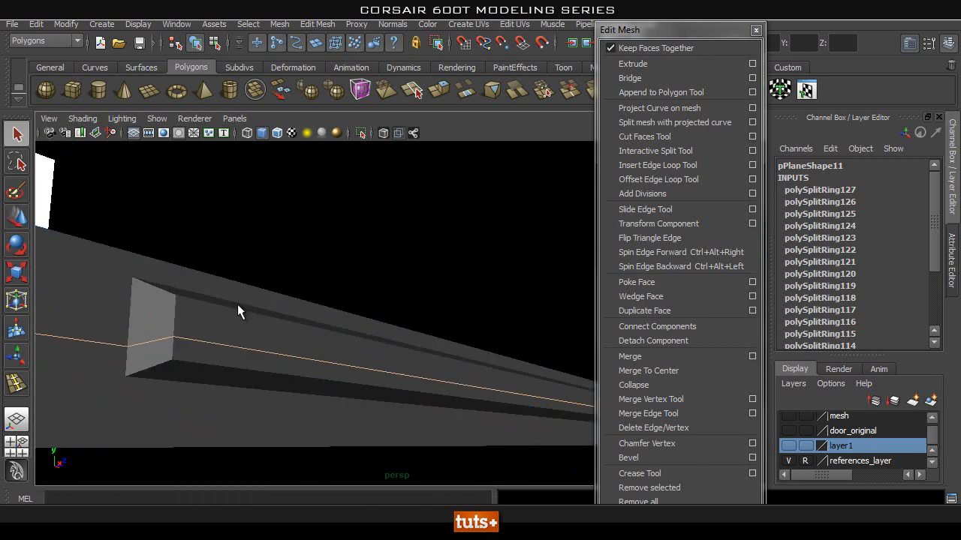
# Step: Move the vertical edge loop near the rib's right end along X, farther inward from the corner
pyautogui.click(238, 304)
pyautogui.click(407, 263)
pyautogui.keyDown('alt'); pyautogui.moveTo(407, 263); pyautogui.dragTo(252, 265); pyautogui.keyUp('alt')
pyautogui.click(172, 255)
pyautogui.moveTo(251, 265); pyautogui.dragTo(262, 283, button='right')
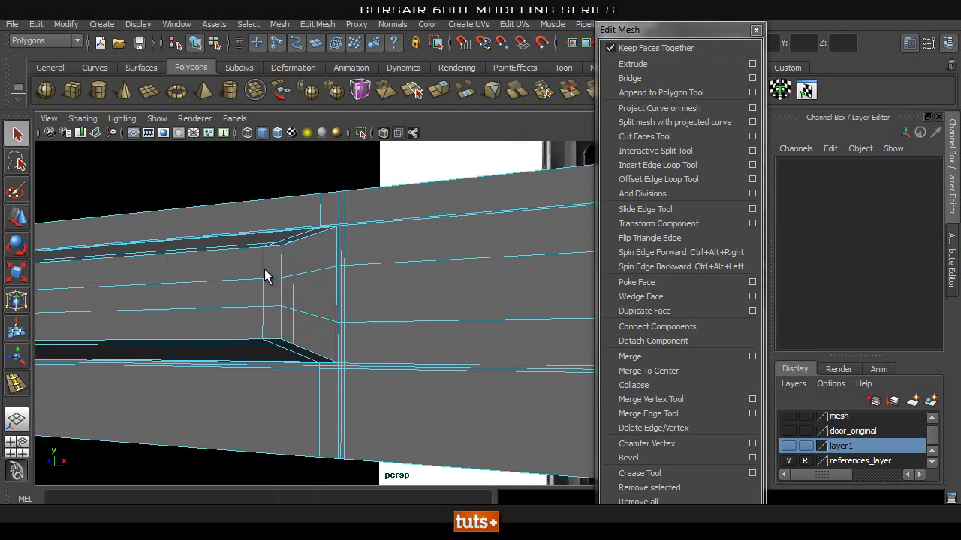
pyautogui.click(260, 261)
pyautogui.keyDown('alt'); pyautogui.moveTo(268, 268); pyautogui.dragTo(421, 384); pyautogui.keyUp('alt')
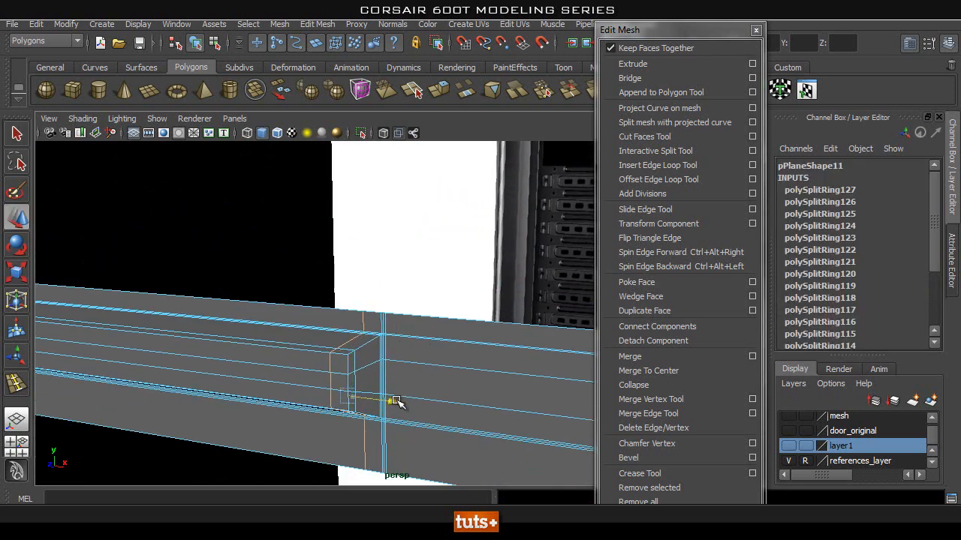
pyautogui.keyDown('alt'); pyautogui.moveTo(394, 401); pyautogui.dragTo(451, 362); pyautogui.keyUp('alt')
pyautogui.keyDown('alt'); pyautogui.moveTo(452, 363); pyautogui.dragTo(465, 324, button='right'); pyautogui.keyUp('alt')
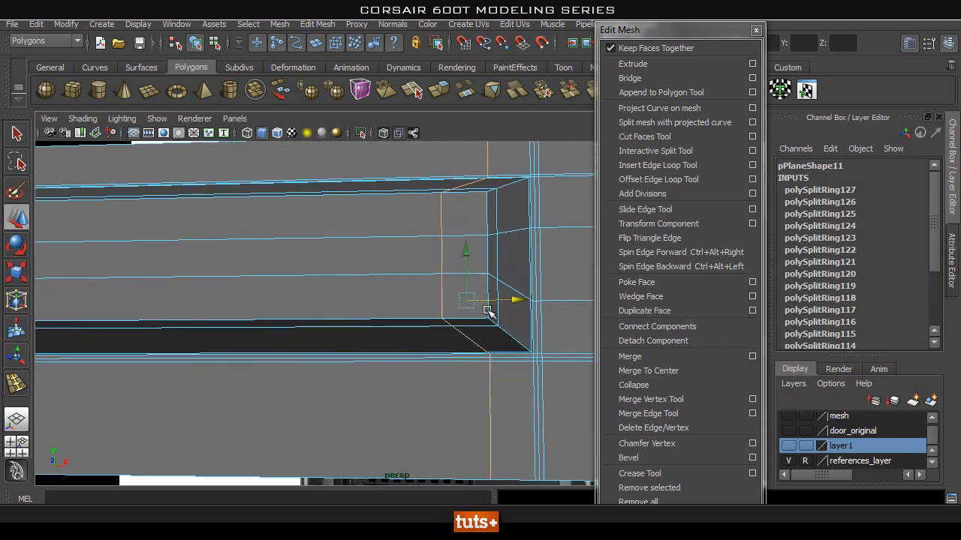
# Step: Check the rib's right corners in smooth preview and insert another vertical edge loop near that end in the unsmoothed mesh
pyautogui.press('3')
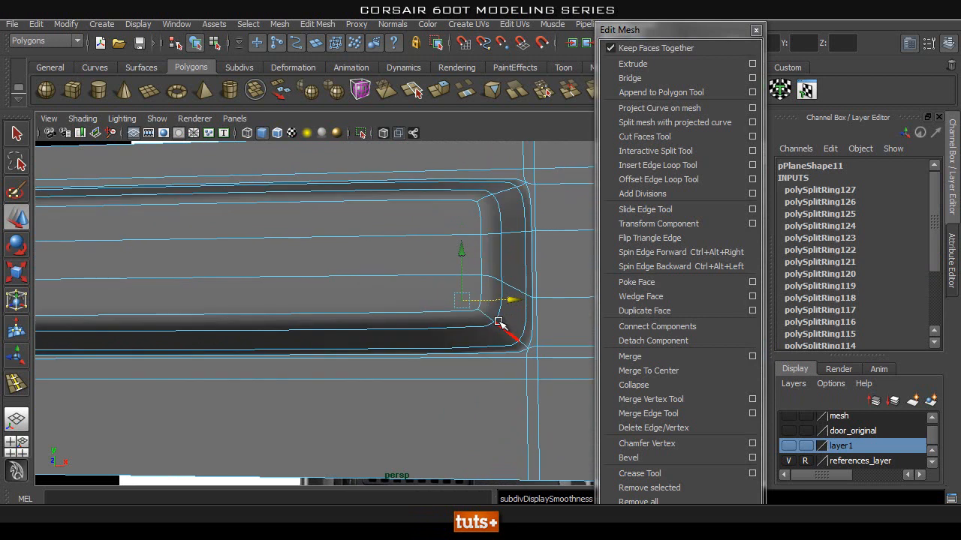
pyautogui.press('1')
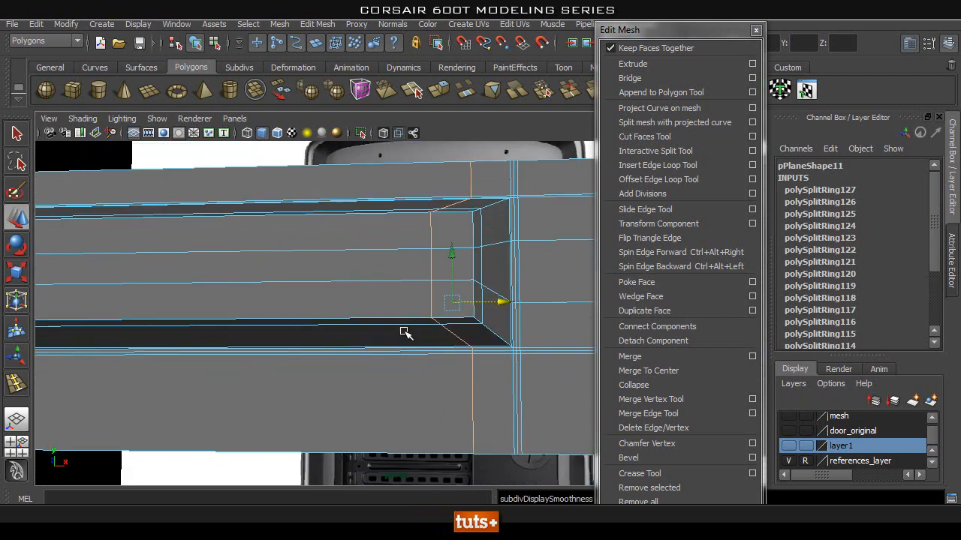
pyautogui.press('3')
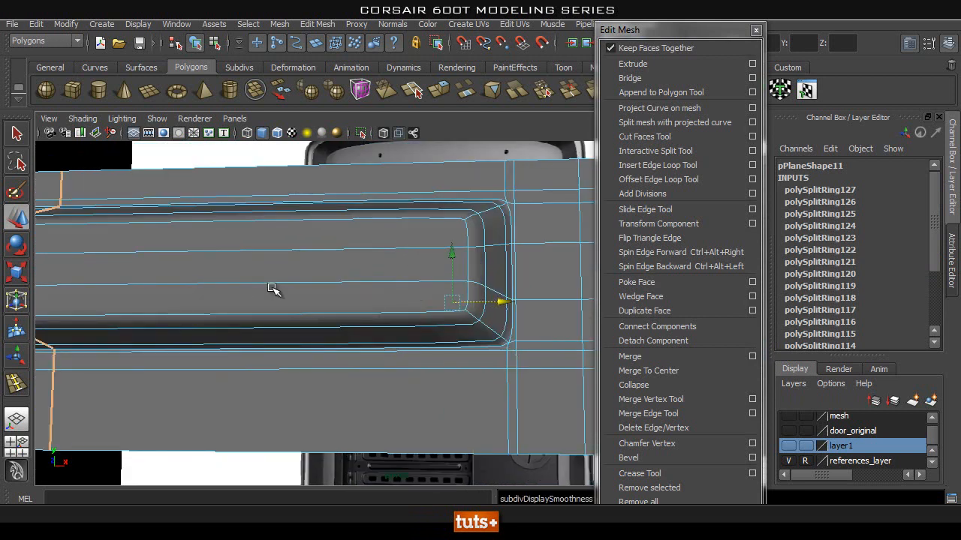
pyautogui.keyDown('alt'); pyautogui.moveTo(272, 289); pyautogui.dragTo(175, 292, button='right'); pyautogui.keyUp('alt')
pyautogui.press('1')
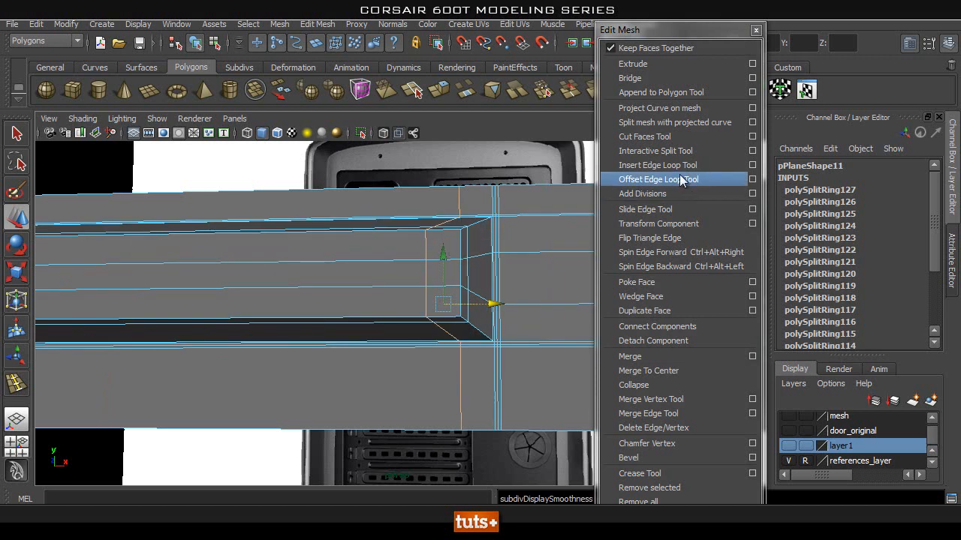
pyautogui.click(657, 164)
pyautogui.click(421, 261)
pyautogui.press('q')
pyautogui.moveTo(452, 264); pyautogui.dragTo(420, 248, button='right')
# Step: Inspect the whole strip and the rounding of the rib's corners in the smooth mesh preview
pyautogui.press('3')
pyautogui.click(351, 440)
pyautogui.keyDown('alt'); pyautogui.moveTo(352, 405); pyautogui.dragTo(306, 381, button='right'); pyautogui.keyUp('alt')
pyautogui.keyDown('alt'); pyautogui.moveTo(306, 381); pyautogui.dragTo(345, 361); pyautogui.keyUp('alt')
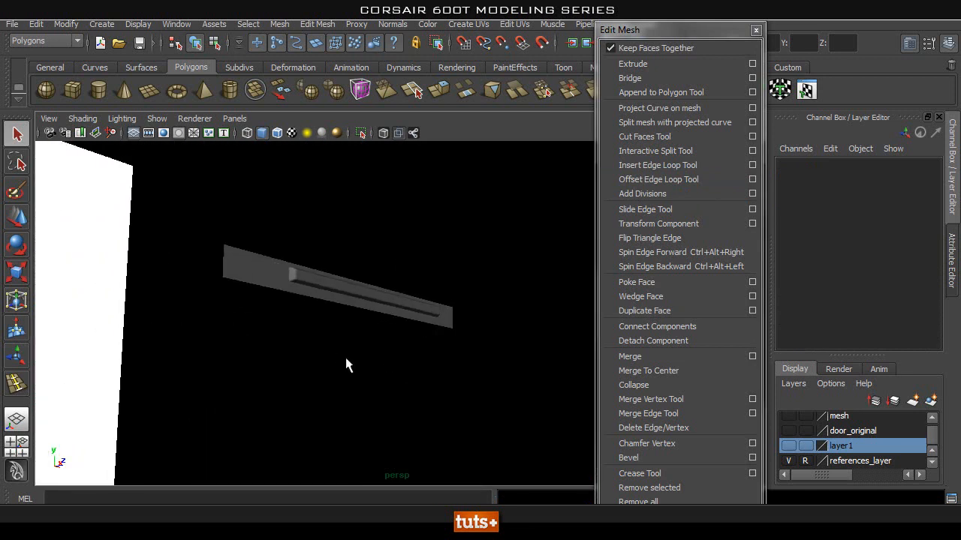
pyautogui.scroll(5, 271, 253)
pyautogui.keyDown('alt'); pyautogui.moveTo(271, 253); pyautogui.dragTo(497, 323, button='middle'); pyautogui.keyUp('alt')
pyautogui.scroll(3, 497, 323)
pyautogui.scroll(5, 465, 315)
pyautogui.keyDown('alt'); pyautogui.moveTo(436, 310); pyautogui.dragTo(433, 305, button='middle'); pyautogui.keyUp('alt')
pyautogui.click(427, 298)
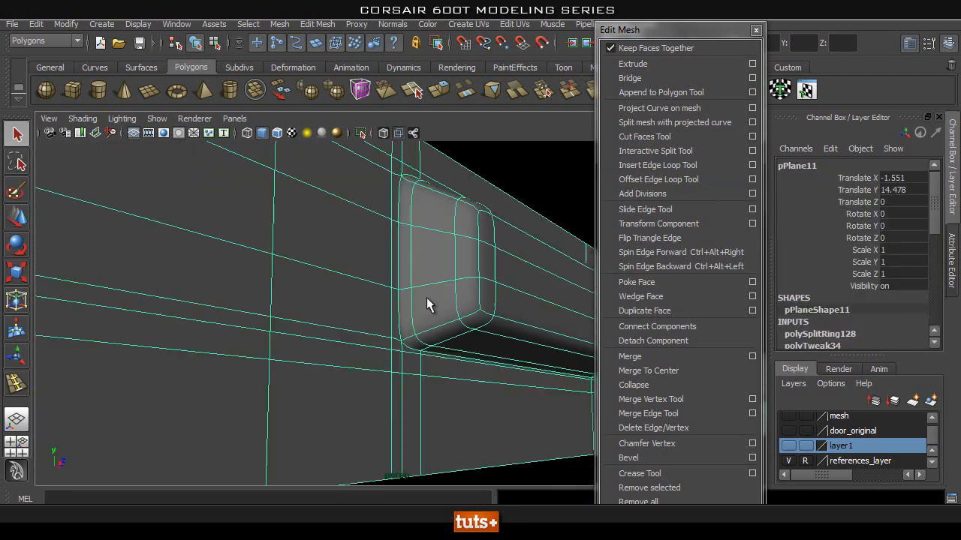
pyautogui.keyDown('alt'); pyautogui.moveTo(455, 353); pyautogui.dragTo(448, 332); pyautogui.keyUp('alt')
pyautogui.keyDown('alt'); pyautogui.moveTo(447, 333); pyautogui.dragTo(108, 335, button='right'); pyautogui.keyUp('alt')
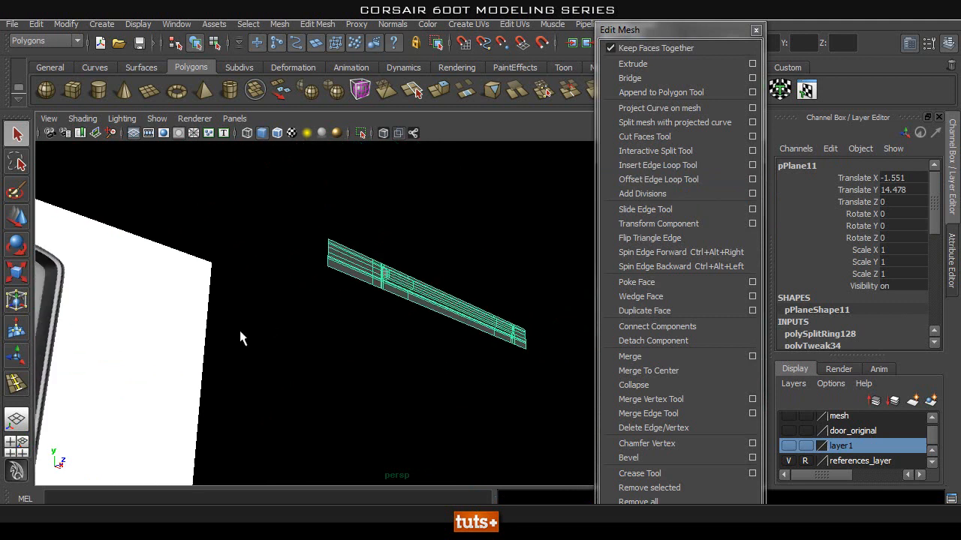
pyautogui.keyDown('alt'); pyautogui.moveTo(109, 335); pyautogui.dragTo(427, 416); pyautogui.keyUp('alt')
pyautogui.click(427, 415)
pyautogui.keyDown('alt'); pyautogui.moveTo(427, 416); pyautogui.dragTo(398, 375, button='right'); pyautogui.keyUp('alt')
pyautogui.keyDown('alt'); pyautogui.moveTo(399, 375); pyautogui.dragTo(523, 365); pyautogui.keyUp('alt')
pyautogui.keyDown('alt'); pyautogui.moveTo(523, 364); pyautogui.dragTo(818, 368, button='right'); pyautogui.keyUp('alt')
pyautogui.keyDown('alt'); pyautogui.moveTo(314, 377); pyautogui.dragTo(337, 343); pyautogui.keyUp('alt')
# Step: Turn off smooth preview and, in the front view, delete the redundant horizontal edge loop just below the rib
pyautogui.click(328, 317)
pyautogui.press('space')
pyautogui.keyDown('alt'); pyautogui.moveTo(336, 343); pyautogui.dragTo(898, 361, button='middle'); pyautogui.keyUp('alt')
pyautogui.press('1')
pyautogui.keyDown('alt'); pyautogui.moveTo(470, 315); pyautogui.dragTo(488, 308, button='right'); pyautogui.keyUp('alt')
pyautogui.keyDown('alt'); pyautogui.moveTo(487, 307); pyautogui.dragTo(425, 294, button='middle'); pyautogui.keyUp('alt')
pyautogui.keyDown('alt'); pyautogui.moveTo(256, 301); pyautogui.dragTo(398, 158, button='right'); pyautogui.keyUp('alt')
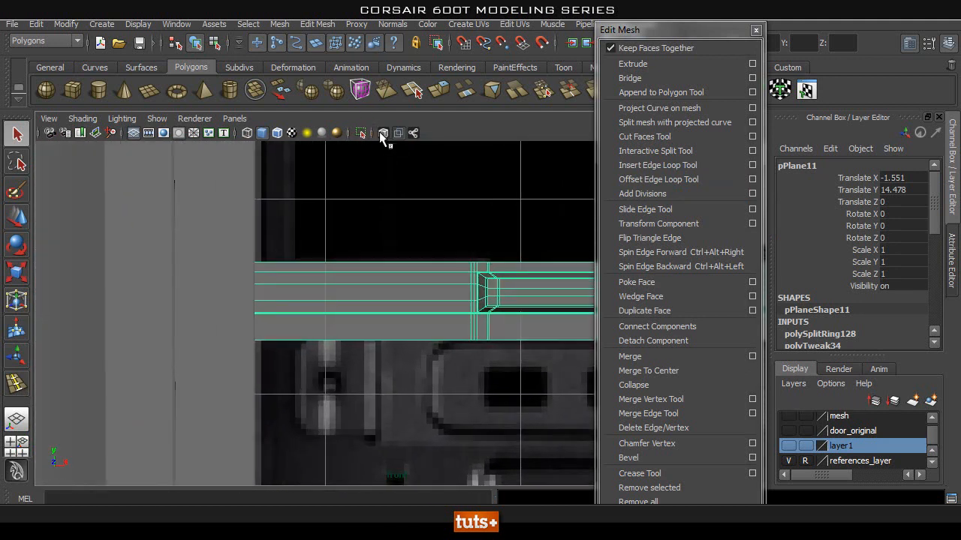
pyautogui.keyDown('alt'); pyautogui.moveTo(325, 235); pyautogui.dragTo(730, 328, button='right'); pyautogui.keyUp('alt')
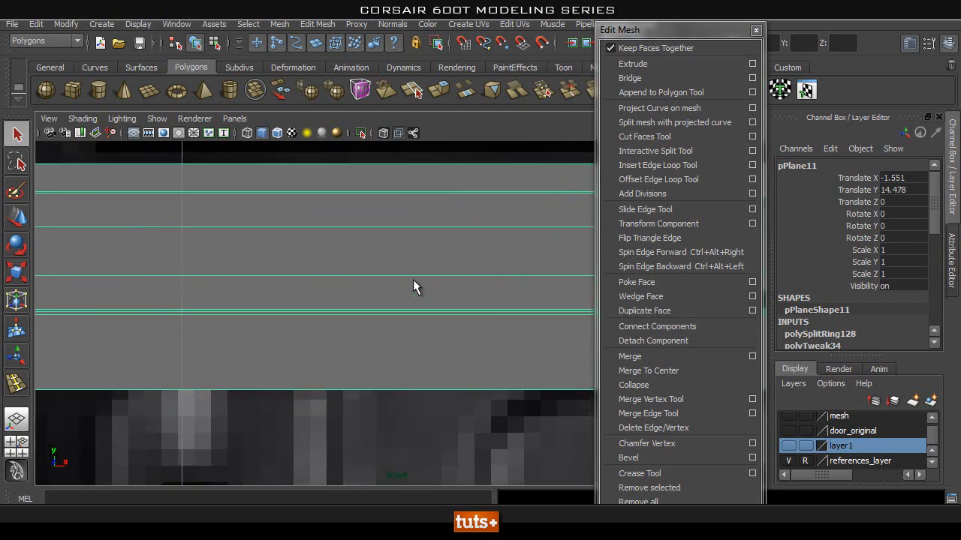
pyautogui.keyDown('alt'); pyautogui.moveTo(479, 298); pyautogui.dragTo(332, 279, button='middle'); pyautogui.keyUp('alt')
pyautogui.keyDown('alt'); pyautogui.moveTo(437, 291); pyautogui.dragTo(553, 305, button='right'); pyautogui.keyUp('alt')
pyautogui.keyDown('alt'); pyautogui.moveTo(494, 299); pyautogui.dragTo(393, 290, button='middle'); pyautogui.keyUp('alt')
pyautogui.keyDown('alt'); pyautogui.moveTo(393, 290); pyautogui.dragTo(346, 239, button='right'); pyautogui.keyUp('alt')
pyautogui.doubleClick(441, 281)
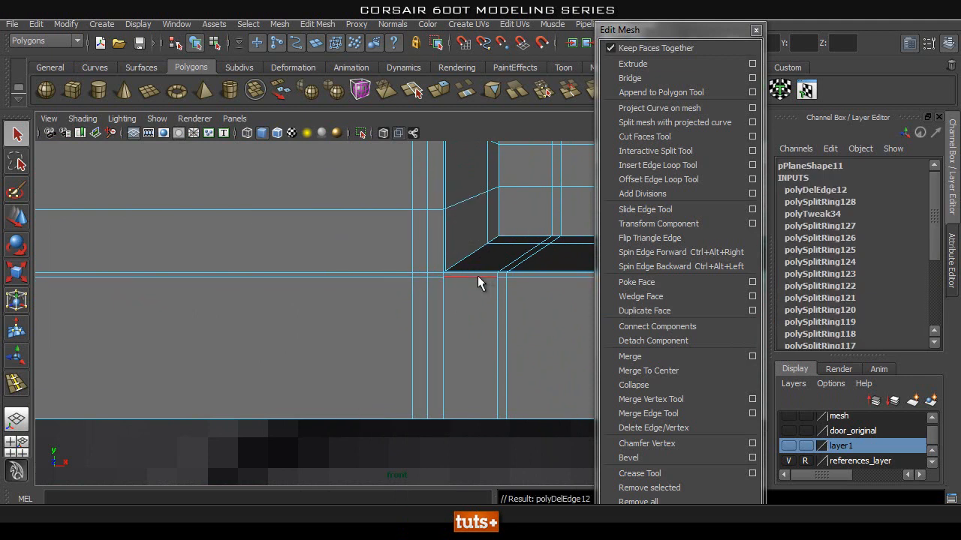
# Step: Turn on X-ray shading and insert two vertical edge loops along the sides of the small reference slot left of the rib
pyautogui.moveTo(428, 229)
pyautogui.keyDown('alt'); pyautogui.mouseDown(button='middle')
pyautogui.moveTo(433, 341)
pyautogui.moveTo(528, 298)
pyautogui.moveTo(592, 298)
pyautogui.mouseUp(button='middle'); pyautogui.keyUp('alt')
pyautogui.keyDown('alt'); pyautogui.moveTo(450, 280); pyautogui.dragTo(195, 255, button='right'); pyautogui.keyUp('alt')
pyautogui.click(382, 133)
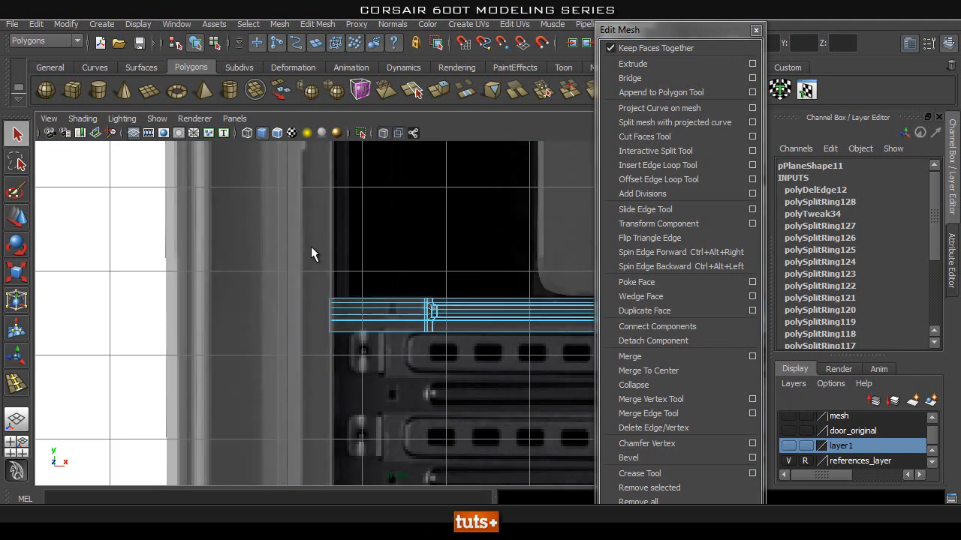
pyautogui.keyDown('alt'); pyautogui.moveTo(370, 173); pyautogui.dragTo(589, 351, button='right'); pyautogui.keyUp('alt')
pyautogui.keyDown('alt'); pyautogui.moveTo(422, 315); pyautogui.dragTo(463, 315, button='right'); pyautogui.keyUp('alt')
pyautogui.keyDown('alt'); pyautogui.moveTo(366, 299); pyautogui.dragTo(378, 320, button='middle'); pyautogui.keyUp('alt')
pyautogui.keyDown('alt'); pyautogui.moveTo(423, 328); pyautogui.dragTo(465, 328, button='right'); pyautogui.keyUp('alt')
pyautogui.keyDown('alt'); pyautogui.moveTo(332, 341); pyautogui.dragTo(436, 306, button='right'); pyautogui.keyUp('alt')
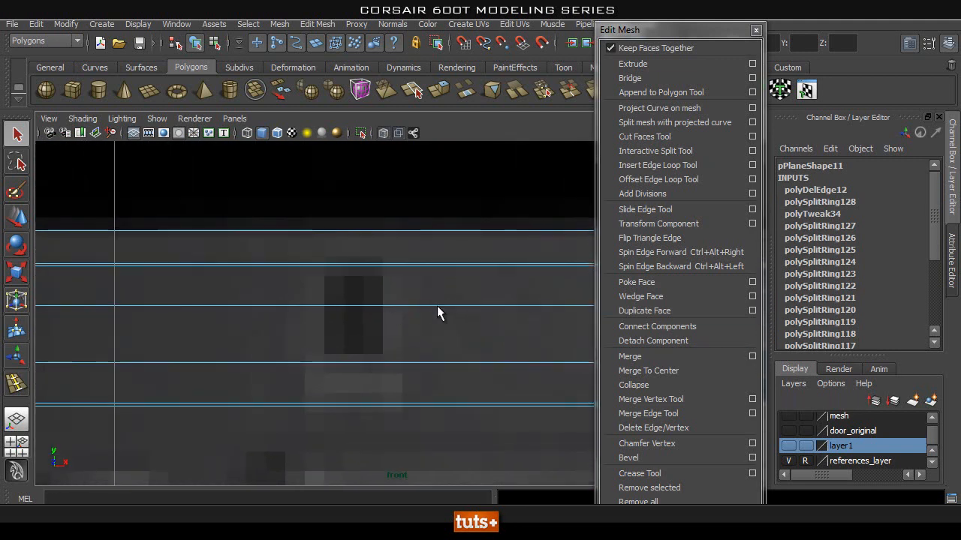
pyautogui.click(657, 165)
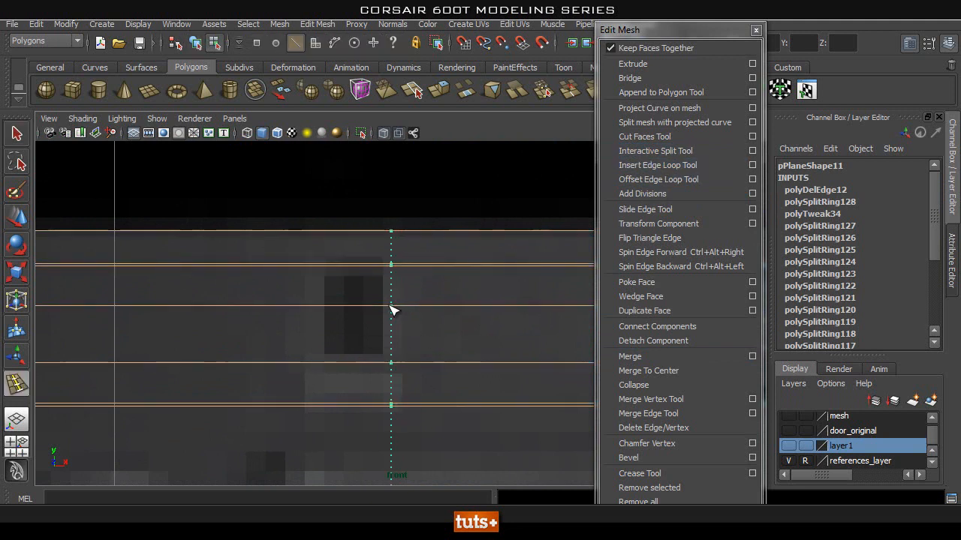
pyautogui.moveTo(389, 309); pyautogui.dragTo(387, 310)
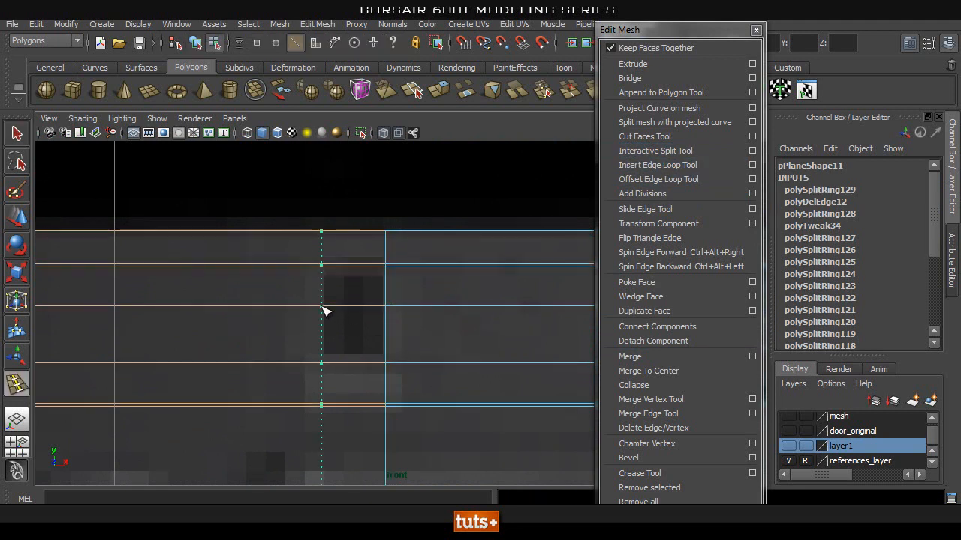
pyautogui.press('q')
# Step: Delete the two stacked faces between the new vertical edge loops to open the small slot
pyautogui.moveTo(344, 295)
pyautogui.mouseDown(button='right')
pyautogui.moveTo(345, 326)
pyautogui.moveTo(350, 301)
pyautogui.mouseUp(button='right')
pyautogui.keyDown('alt'); pyautogui.moveTo(256, 296); pyautogui.dragTo(412, 305, button='right'); pyautogui.keyUp('alt')
pyautogui.keyDown('alt'); pyautogui.moveTo(253, 265); pyautogui.dragTo(303, 252, button='middle'); pyautogui.keyUp('alt')
pyautogui.click(302, 253)
pyautogui.keyDown('shift'); pyautogui.click(301, 321); pyautogui.keyUp('shift')
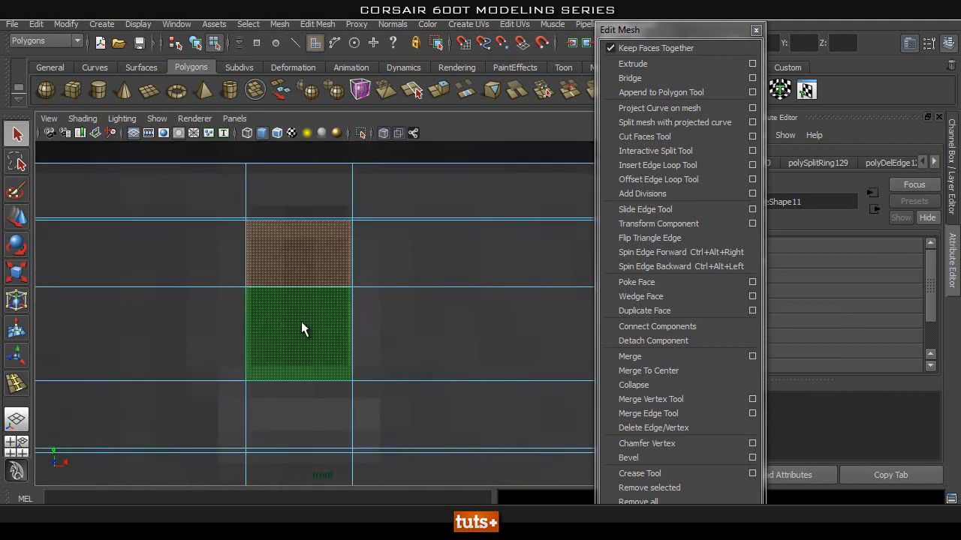
pyautogui.press('Delete')
# Step: Return the strip to object mode and inspect the slot opening in the perspective view
pyautogui.moveTo(439, 300); pyautogui.dragTo(505, 249, button='right')
pyautogui.click(285, 315)
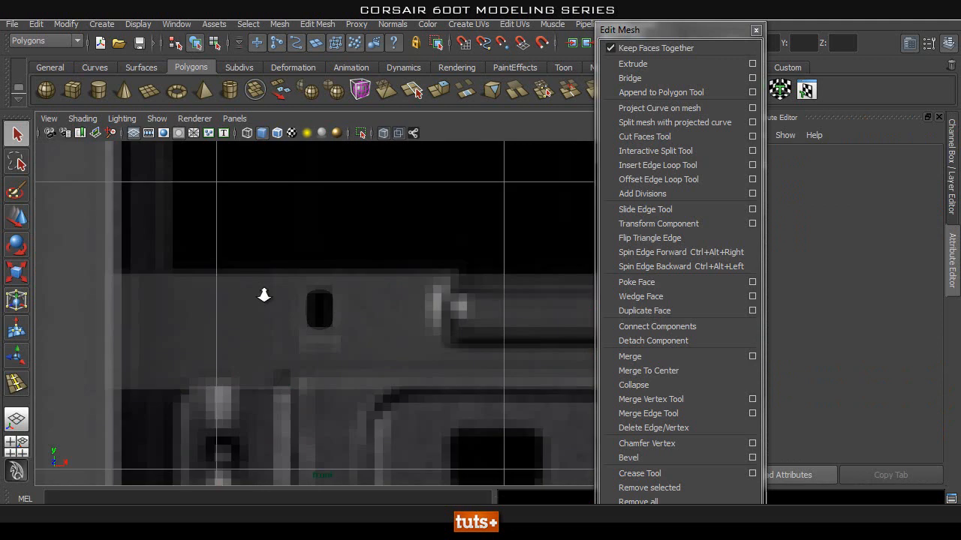
pyautogui.keyDown('alt'); pyautogui.moveTo(264, 293); pyautogui.dragTo(465, 330, button='right'); pyautogui.keyUp('alt')
pyautogui.press('space')
pyautogui.moveTo(318, 268); pyautogui.dragTo(320, 232)
pyautogui.keyDown('alt'); pyautogui.moveTo(417, 330); pyautogui.dragTo(407, 336); pyautogui.keyUp('alt')
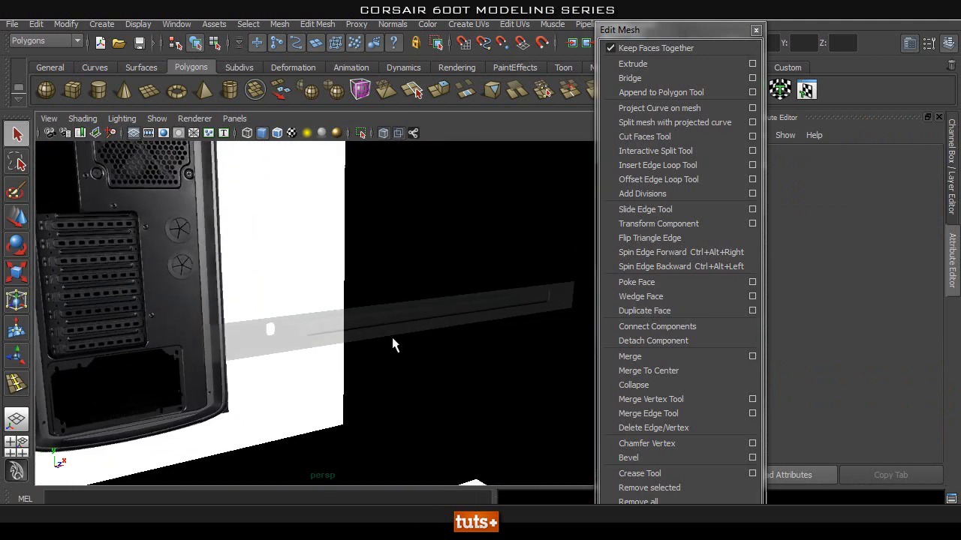
# Step: Select the strip in the front view, frame the slot area right of the rib, and turn off its smooth preview
pyautogui.keyDown('alt'); pyautogui.moveTo(443, 232); pyautogui.dragTo(401, 294); pyautogui.keyUp('alt')
pyautogui.click(383, 133)
pyautogui.press('space')
pyautogui.moveTo(371, 208); pyautogui.dragTo(371, 245)
pyautogui.keyDown('alt'); pyautogui.moveTo(291, 303); pyautogui.dragTo(330, 290, button='right'); pyautogui.keyUp('alt')
pyautogui.keyDown('alt'); pyautogui.moveTo(360, 290); pyautogui.dragTo(30, 291, button='middle'); pyautogui.keyUp('alt')
pyautogui.keyDown('alt'); pyautogui.moveTo(338, 266); pyautogui.dragTo(305, 299, button='middle'); pyautogui.keyUp('alt')
pyautogui.keyDown('alt'); pyautogui.moveTo(305, 299); pyautogui.dragTo(323, 266, button='right'); pyautogui.keyUp('alt')
pyautogui.keyDown('alt'); pyautogui.moveTo(336, 263); pyautogui.dragTo(271, 360, button='middle'); pyautogui.keyUp('alt')
pyautogui.click(391, 289)
pyautogui.keyDown('alt'); pyautogui.moveTo(391, 289); pyautogui.dragTo(403, 279, button='right'); pyautogui.keyUp('alt')
pyautogui.keyDown('alt'); pyautogui.moveTo(419, 265); pyautogui.dragTo(341, 298, button='middle'); pyautogui.keyUp('alt')
pyautogui.press('1')
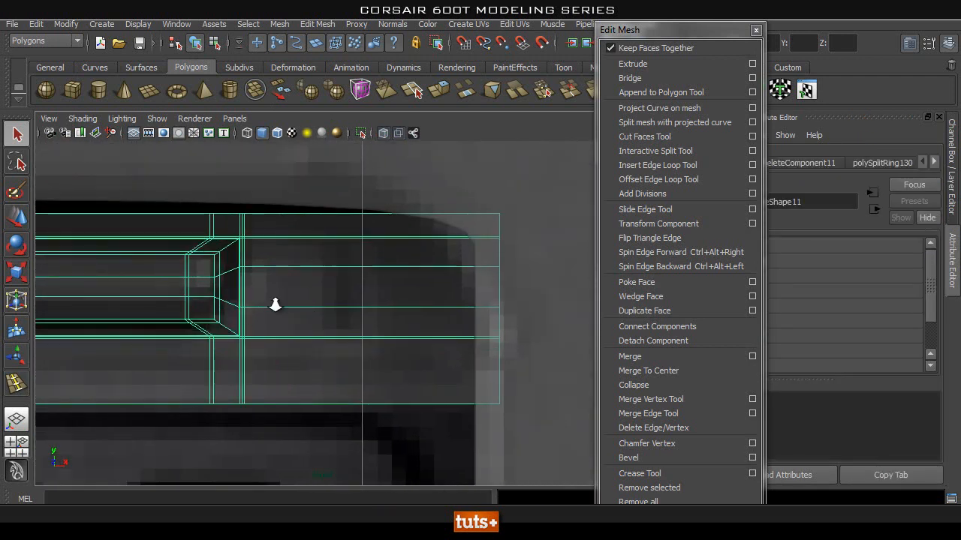
# Step: Insert two vertical edge loops along the sides of the reference slot right of the rib
pyautogui.keyDown('alt'); pyautogui.moveTo(225, 309); pyautogui.dragTo(303, 219, button='right'); pyautogui.keyUp('alt')
pyautogui.click(697, 165)
pyautogui.scroll(1, 321, 244)
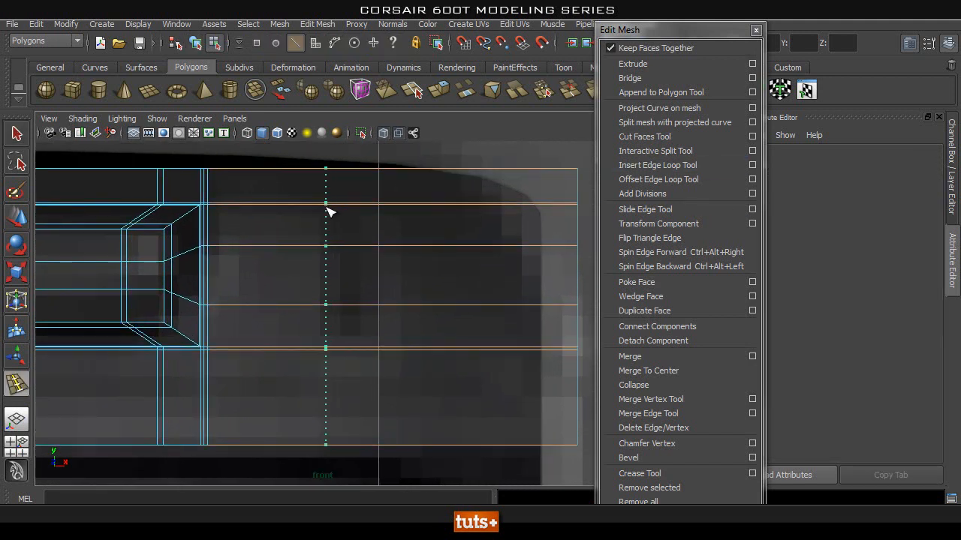
pyautogui.click(327, 208)
pyautogui.click(379, 207)
# Step: Delete the three stacked faces between the two new edge loops to open the slot, and turn smooth preview back on
pyautogui.keyDown('alt'); pyautogui.moveTo(382, 207); pyautogui.dragTo(425, 241, button='right'); pyautogui.keyUp('alt')
pyautogui.press('q')
pyautogui.rightClick(351, 231)
pyautogui.click(351, 263)
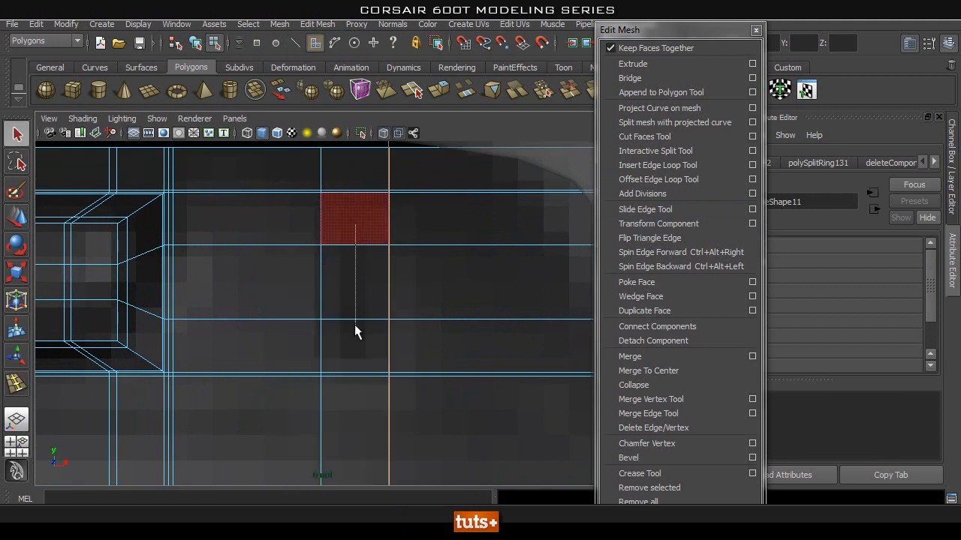
pyautogui.moveTo(355, 325); pyautogui.dragTo(347, 343)
pyautogui.press('Delete')
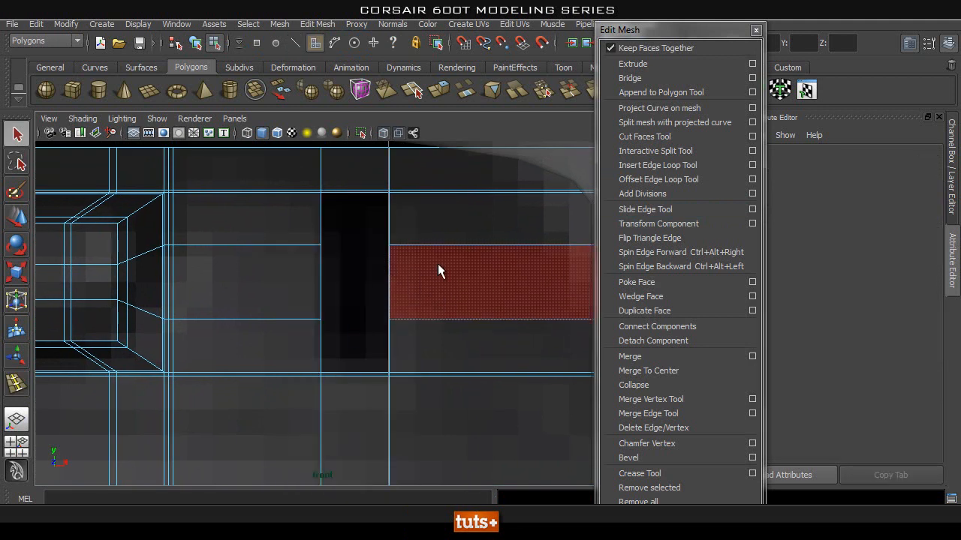
pyautogui.press('3')
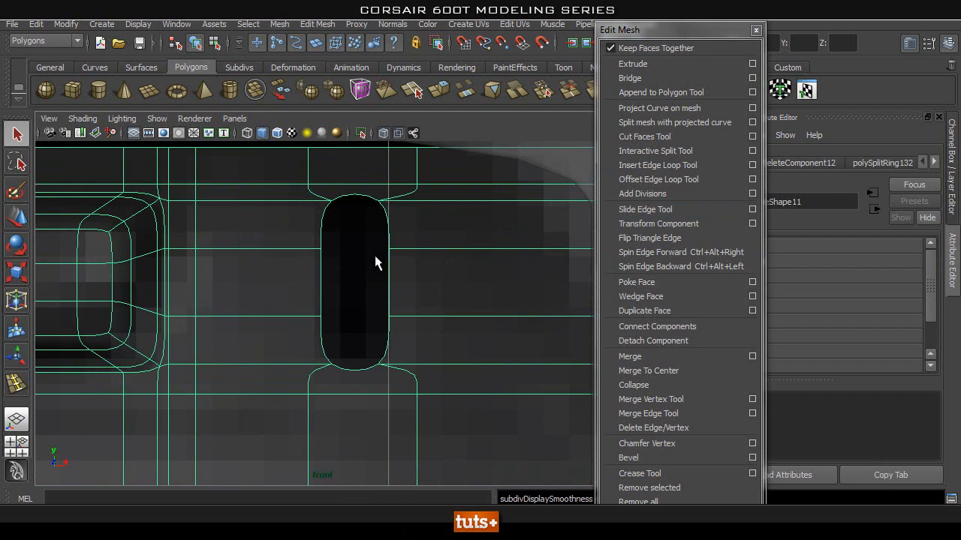
# Step: Inspect the slotted strip's position relative to the case frame in the perspective view with X-ray shading off
pyautogui.press('space')
pyautogui.moveTo(368, 275); pyautogui.dragTo(370, 245)
pyautogui.keyDown('alt'); pyautogui.moveTo(220, 268); pyautogui.dragTo(361, 277); pyautogui.keyUp('alt')
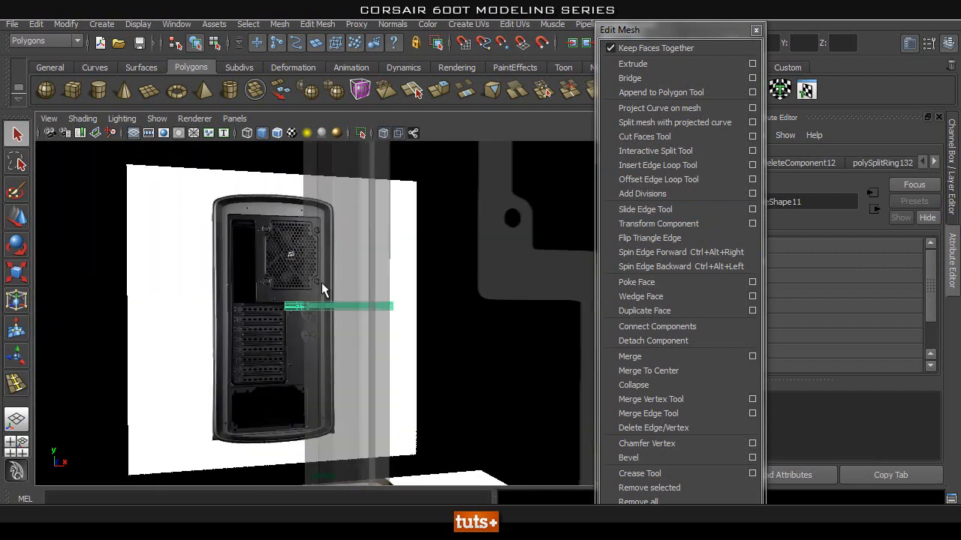
pyautogui.click(213, 280)
pyautogui.keyDown('alt'); pyautogui.moveTo(214, 282); pyautogui.dragTo(270, 288); pyautogui.keyUp('alt')
pyautogui.keyDown('alt'); pyautogui.moveTo(375, 158); pyautogui.dragTo(385, 274); pyautogui.keyUp('alt')
pyautogui.rightClick(361, 326)
pyautogui.rightClick(355, 304)
pyautogui.click(355, 308)
pyautogui.moveTo(357, 311); pyautogui.dragTo(450, 246, button='right')
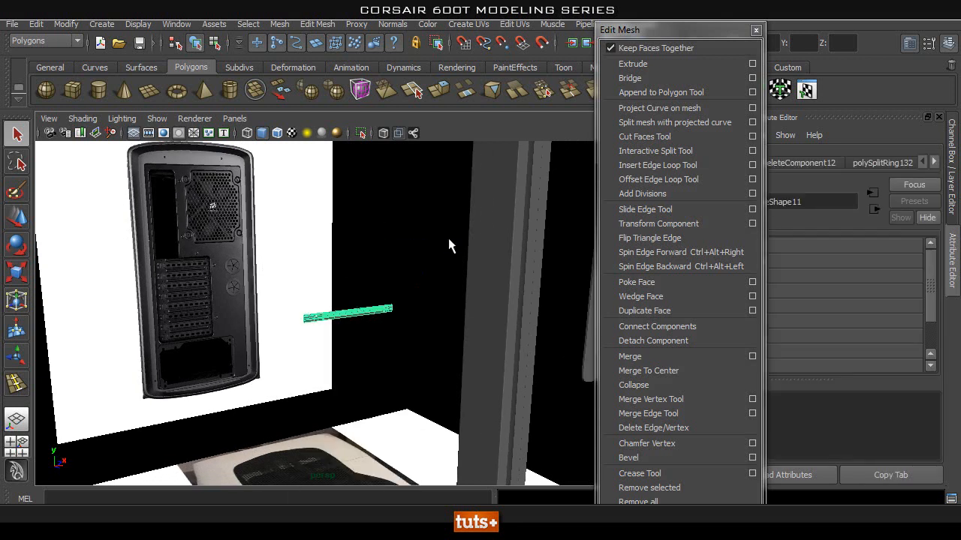
# Step: Move the strip onto the case's back panel, raise it slightly to meet the panel edge, and deselect it
pyautogui.press('w')
pyautogui.keyDown('alt'); pyautogui.moveTo(375, 323); pyautogui.dragTo(340, 276); pyautogui.keyUp('alt')
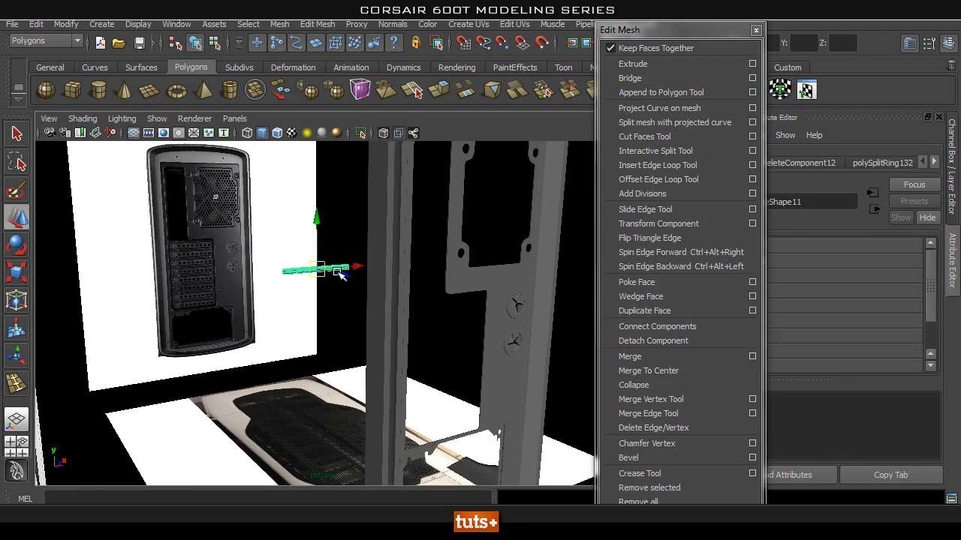
pyautogui.keyDown('alt'); pyautogui.moveTo(377, 346); pyautogui.dragTo(416, 293, button='right'); pyautogui.keyUp('alt')
pyautogui.keyDown('alt'); pyautogui.moveTo(415, 294); pyautogui.dragTo(398, 284, button='middle'); pyautogui.keyUp('alt')
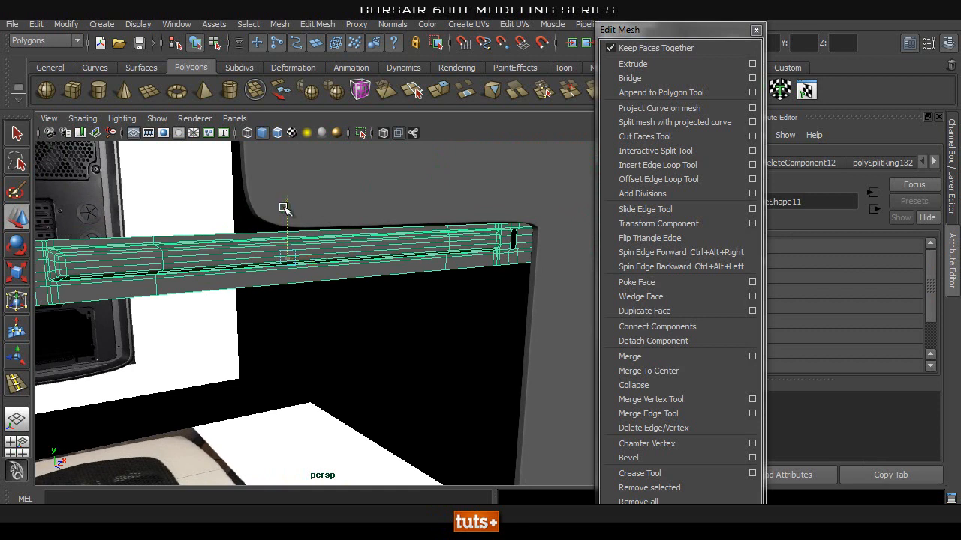
pyautogui.moveTo(284, 209); pyautogui.dragTo(284, 203)
pyautogui.click(342, 324)
# Step: Check both slots and the rib of the raised strip against the case panel and reference in the front view
pyautogui.scroll(-3, 408, 310)
pyautogui.keyDown('alt'); pyautogui.moveTo(407, 311); pyautogui.dragTo(359, 290); pyautogui.keyUp('alt')
pyautogui.press('space')
pyautogui.moveTo(272, 289); pyautogui.dragTo(278, 315)
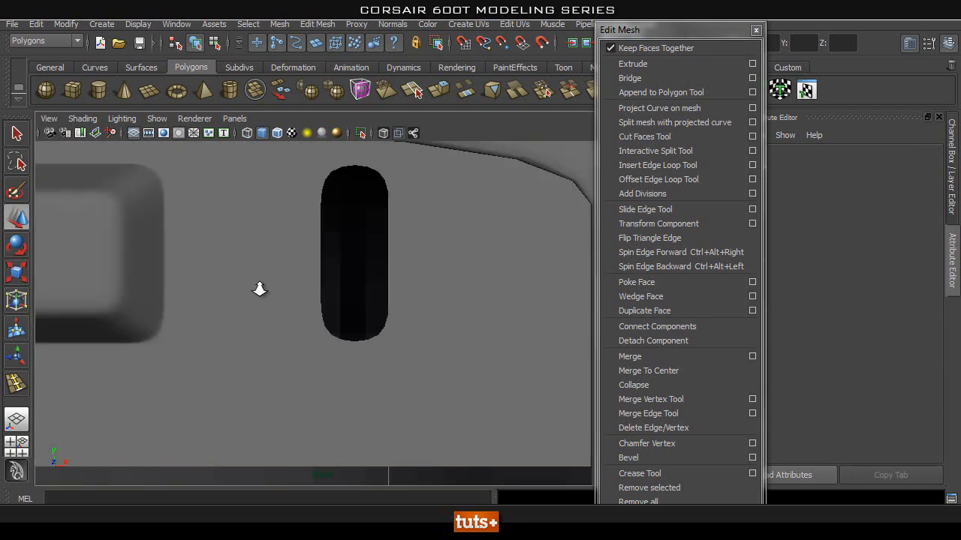
pyautogui.keyDown('alt'); pyautogui.moveTo(268, 285); pyautogui.dragTo(221, 293, button='right'); pyautogui.keyUp('alt')
pyautogui.keyDown('alt'); pyautogui.moveTo(221, 293); pyautogui.dragTo(598, 253, button='middle'); pyautogui.keyUp('alt')
pyautogui.keyDown('alt'); pyautogui.moveTo(379, 278); pyautogui.dragTo(335, 292, button='right'); pyautogui.keyUp('alt')
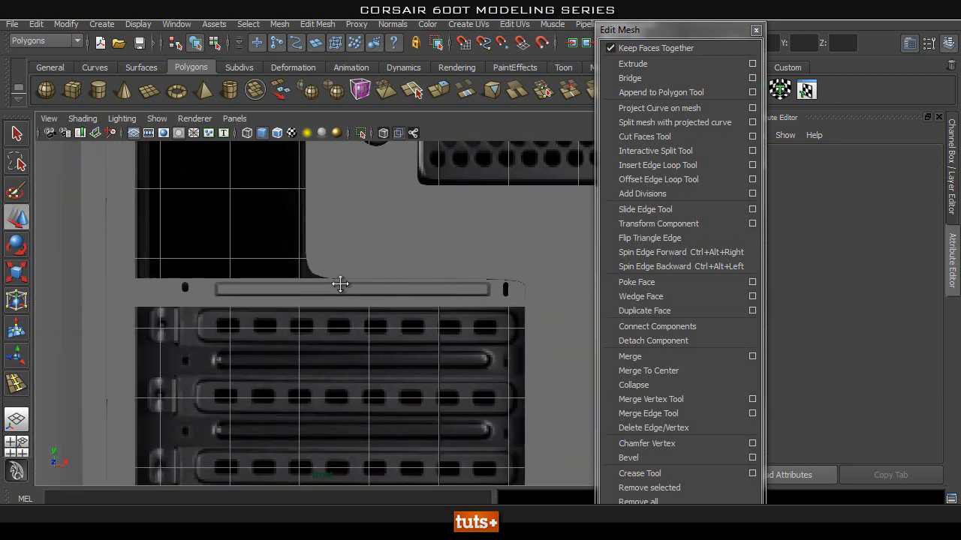
pyautogui.keyDown('alt'); pyautogui.moveTo(335, 292); pyautogui.dragTo(352, 255, button='middle'); pyautogui.keyUp('alt')
pyautogui.keyDown('alt'); pyautogui.moveTo(298, 283); pyautogui.dragTo(448, 282, button='right'); pyautogui.keyUp('alt')
pyautogui.keyDown('alt'); pyautogui.moveTo(447, 283); pyautogui.dragTo(425, 283, button='middle'); pyautogui.keyUp('alt')
pyautogui.keyDown('alt'); pyautogui.moveTo(263, 310); pyautogui.dragTo(300, 305, button='middle'); pyautogui.keyUp('alt')
pyautogui.keyDown('alt'); pyautogui.moveTo(137, 282); pyautogui.dragTo(195, 274, button='right'); pyautogui.keyUp('alt')
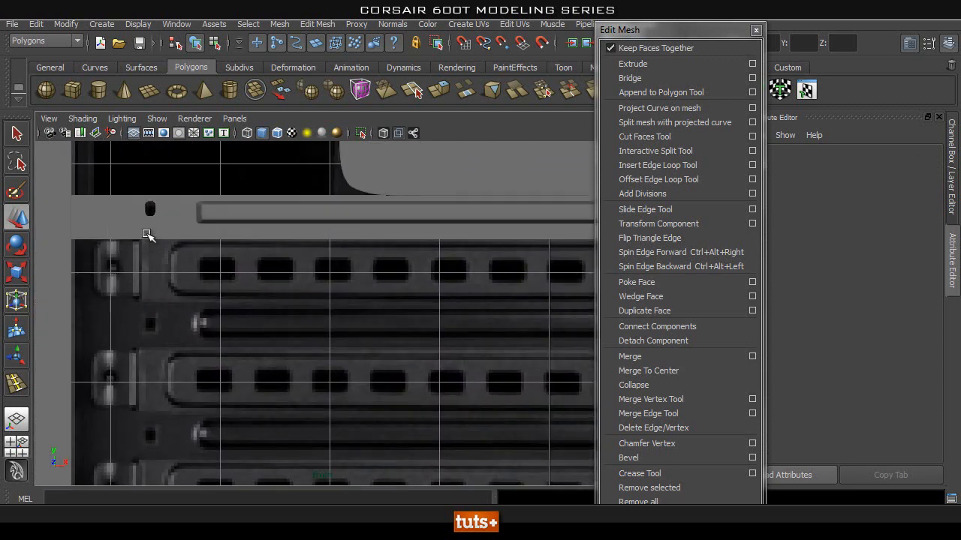
# Step: Duplicate the finished strip and move the copy down onto the second ribbed row of the reference
pyautogui.keyDown('alt'); pyautogui.moveTo(316, 285); pyautogui.dragTo(289, 281, button='middle'); pyautogui.keyUp('alt')
pyautogui.click(288, 220)
pyautogui.moveTo(266, 215); pyautogui.dragTo(366, 167, button='right')
pyautogui.keyDown('alt'); pyautogui.moveTo(385, 253); pyautogui.dragTo(354, 223, button='right'); pyautogui.keyUp('alt')
pyautogui.hotkey('ctrl', 'd')
pyautogui.moveTo(333, 175); pyautogui.dragTo(333, 227)
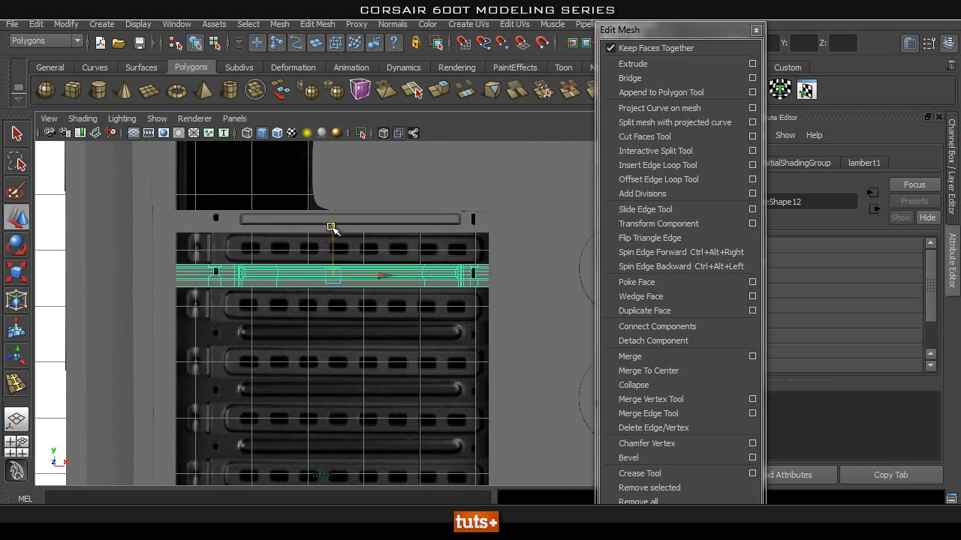
# Step: Duplicate the strip with the same offset six more times to cover the remaining ribbed rows down the bay
pyautogui.hotkey('shift', 'd')
pyautogui.keyDown('alt'); pyautogui.moveTo(440, 396); pyautogui.dragTo(388, 382, button='right'); pyautogui.keyUp('alt')
pyautogui.keyDown('alt'); pyautogui.moveTo(388, 382); pyautogui.dragTo(374, 335, button='middle'); pyautogui.keyUp('alt')
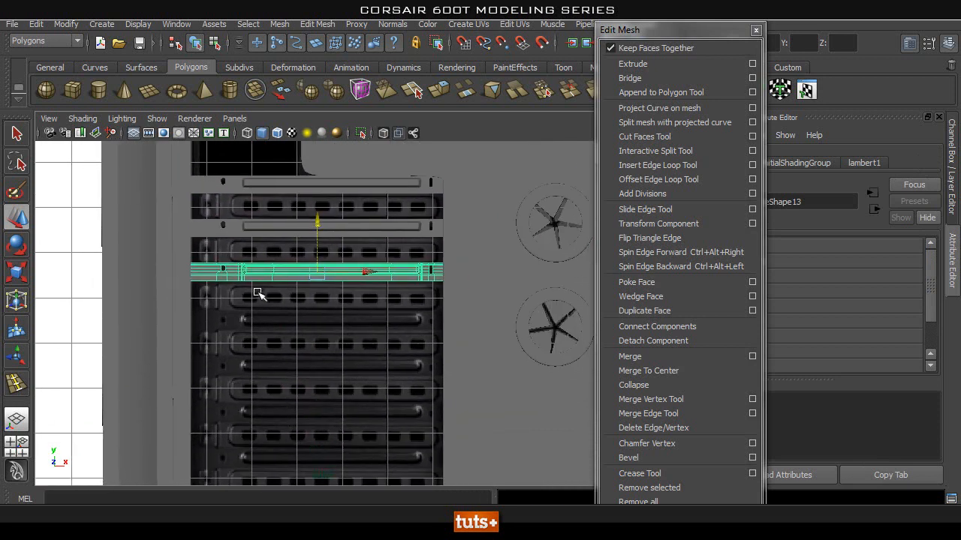
pyautogui.keyDown('alt'); pyautogui.moveTo(290, 335); pyautogui.dragTo(312, 327, button='right'); pyautogui.keyUp('alt')
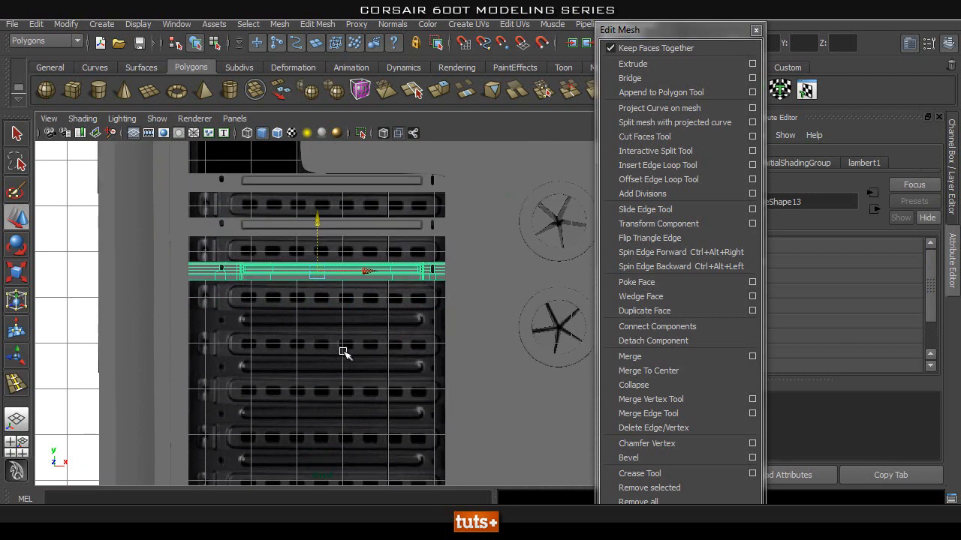
pyautogui.hotkey('shift', 'd')
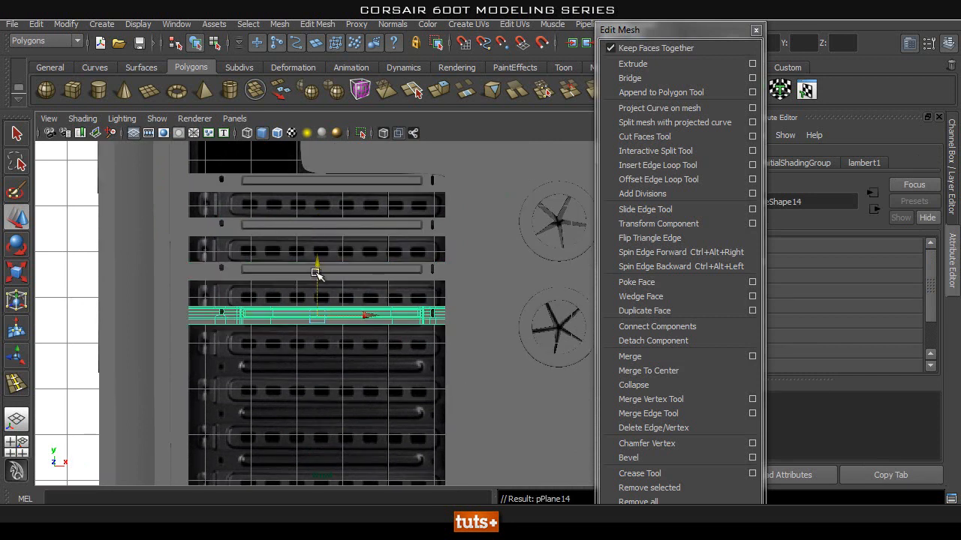
pyautogui.hotkey('shift', 'd')
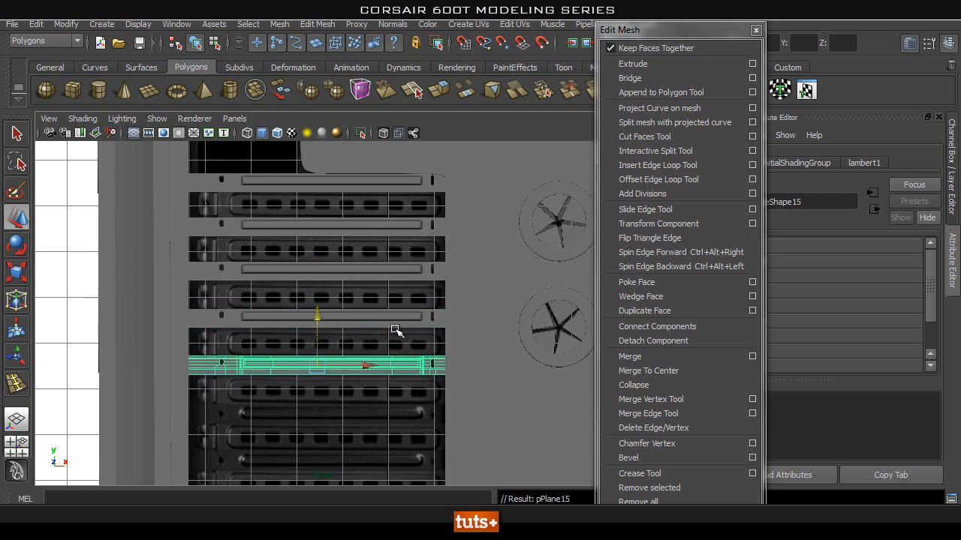
pyautogui.keyDown('alt'); pyautogui.moveTo(333, 426); pyautogui.dragTo(329, 366, button='middle'); pyautogui.keyUp('alt')
pyautogui.hotkey('shift', 'd')
pyautogui.hotkey('shift', 'd')
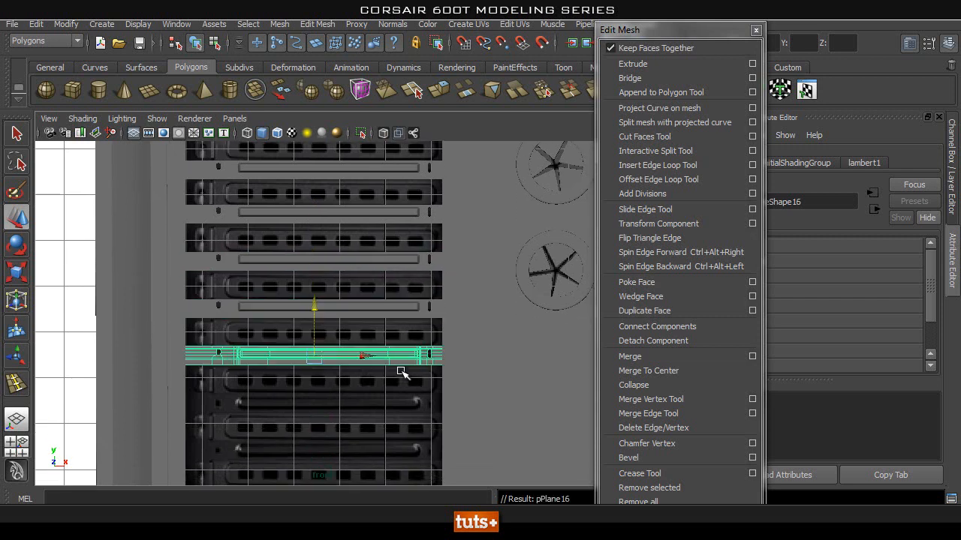
pyautogui.keyDown('alt'); pyautogui.moveTo(363, 393); pyautogui.dragTo(367, 304, button='middle'); pyautogui.keyUp('alt')
pyautogui.hotkey('shift', 'd')
pyautogui.keyDown('alt'); pyautogui.moveTo(343, 354); pyautogui.dragTo(355, 304, button='middle'); pyautogui.keyUp('alt')
# Step: Draw a polygon plane over the uppermost perforated bay cover and turn on X-ray shading
pyautogui.keyDown('alt'); pyautogui.moveTo(311, 196); pyautogui.dragTo(323, 412, button='middle'); pyautogui.keyUp('alt')
pyautogui.keyDown('alt'); pyautogui.moveTo(331, 394); pyautogui.dragTo(435, 334, button='right'); pyautogui.keyUp('alt')
pyautogui.keyDown('alt'); pyautogui.moveTo(282, 274); pyautogui.dragTo(280, 302, button='middle'); pyautogui.keyUp('alt')
pyautogui.keyDown('alt'); pyautogui.moveTo(188, 277); pyautogui.dragTo(258, 272, button='right'); pyautogui.keyUp('alt')
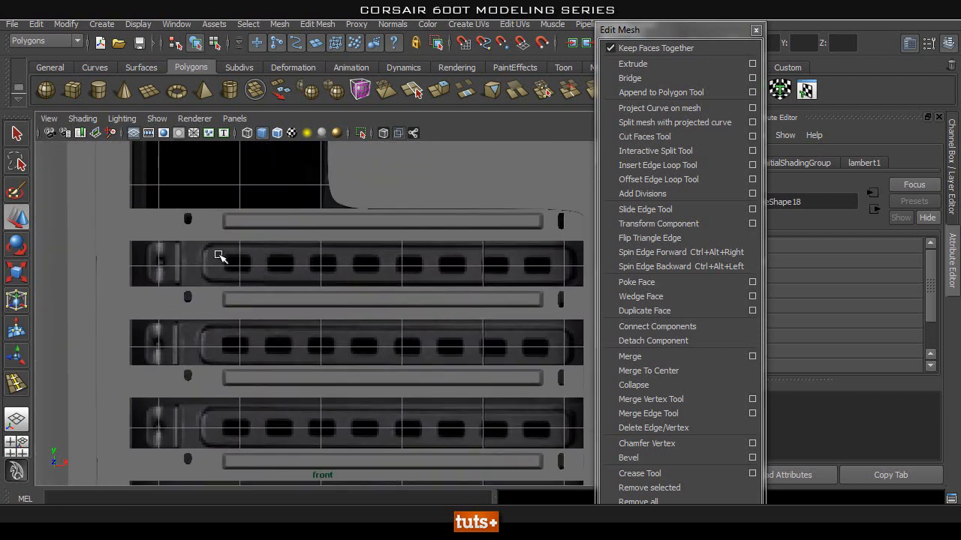
pyautogui.keyDown('alt'); pyautogui.moveTo(299, 287); pyautogui.dragTo(203, 307, button='middle'); pyautogui.keyUp('alt')
pyautogui.scroll(1, 174, 299)
pyautogui.keyDown('alt'); pyautogui.moveTo(220, 271); pyautogui.dragTo(178, 262, button='middle'); pyautogui.keyUp('alt')
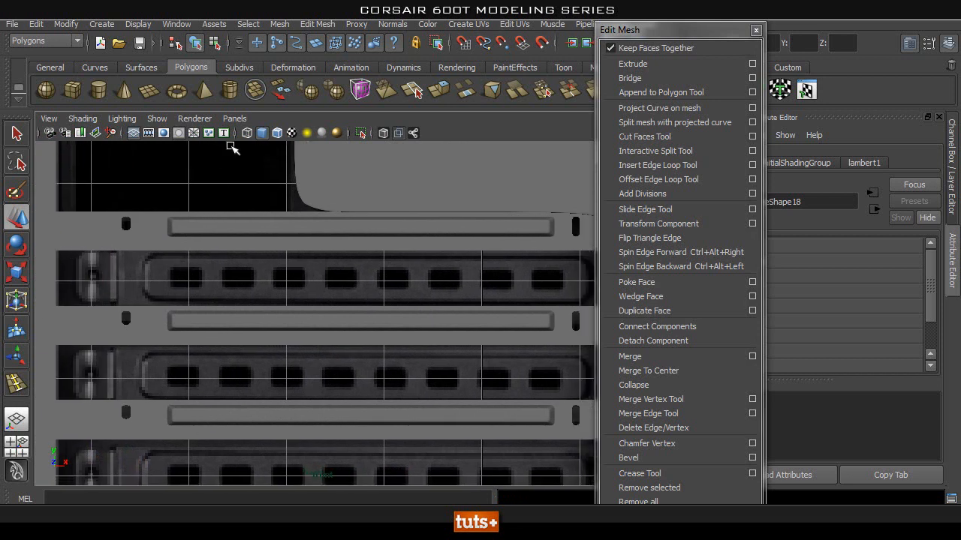
pyautogui.click(152, 91)
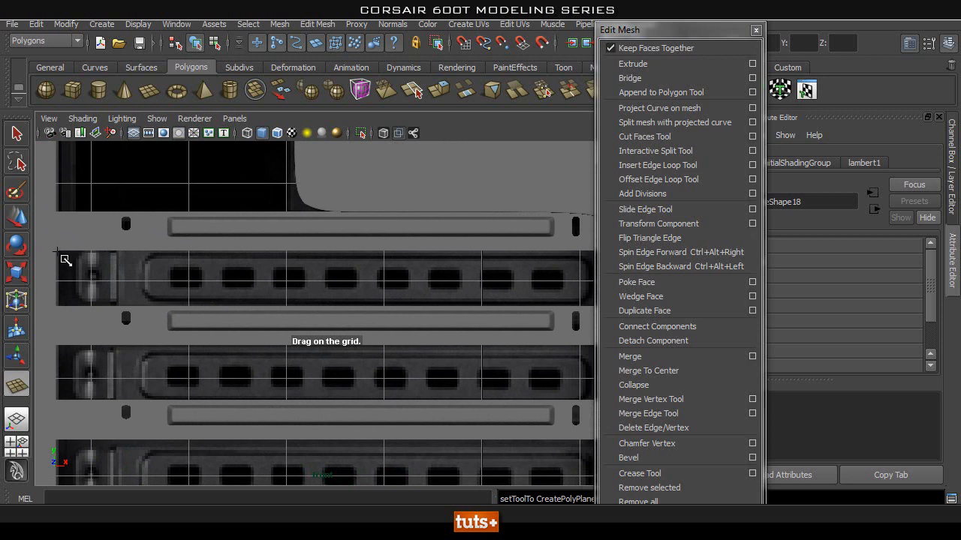
pyautogui.moveTo(54, 250); pyautogui.dragTo(630, 331)
pyautogui.keyDown('alt'); pyautogui.moveTo(396, 336); pyautogui.dragTo(265, 323, button='middle'); pyautogui.keyUp('alt')
pyautogui.click(383, 133)
# Step: Move the plane's right-hand vertices inward to the right edge of the perforated cover
pyautogui.moveTo(483, 259); pyautogui.dragTo(376, 245, button='right')
pyautogui.click(390, 269)
pyautogui.moveTo(554, 213); pyautogui.dragTo(479, 354)
pyautogui.moveTo(548, 277); pyautogui.dragTo(525, 280)
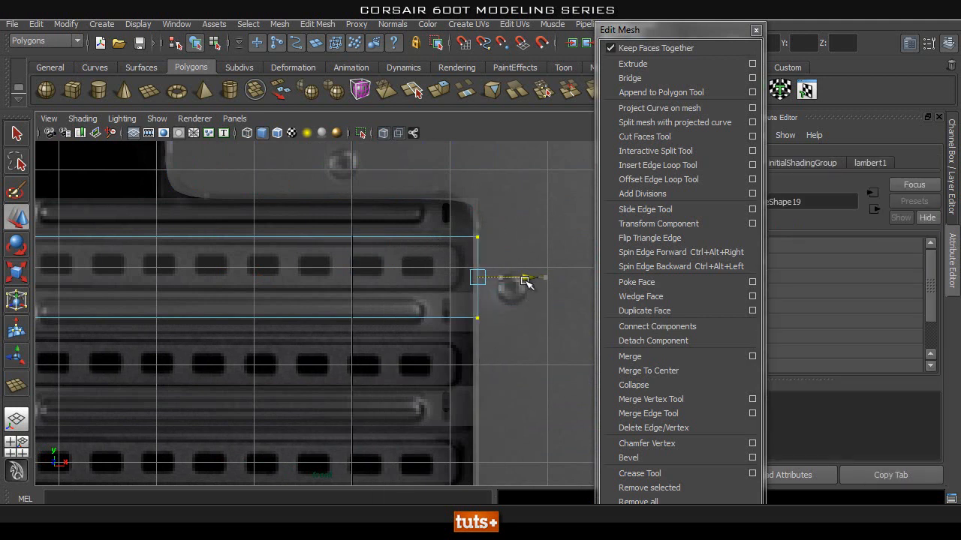
# Step: Raise the plane's bottom vertices to the lower edge of the perforated cover and return to object mode
pyautogui.keyDown('alt'); pyautogui.moveTo(168, 301); pyautogui.dragTo(398, 246, button='middle'); pyautogui.keyUp('alt')
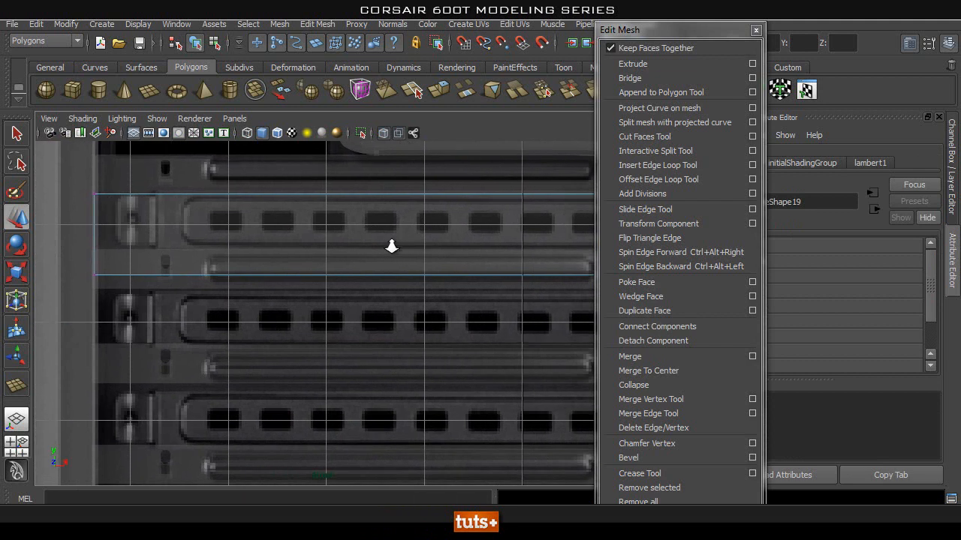
pyautogui.scroll(-2, 394, 254)
pyautogui.scroll(-1, 263, 277)
pyautogui.moveTo(585, 315); pyautogui.dragTo(112, 267)
pyautogui.moveTo(343, 237); pyautogui.dragTo(345, 217)
pyautogui.keyDown('alt'); pyautogui.moveTo(111, 253); pyautogui.dragTo(526, 247, button='right'); pyautogui.keyUp('alt')
pyautogui.keyDown('alt'); pyautogui.moveTo(299, 241); pyautogui.dragTo(354, 336, button='middle'); pyautogui.keyUp('alt')
pyautogui.keyDown('alt'); pyautogui.moveTo(218, 245); pyautogui.dragTo(158, 273, button='middle'); pyautogui.keyUp('alt')
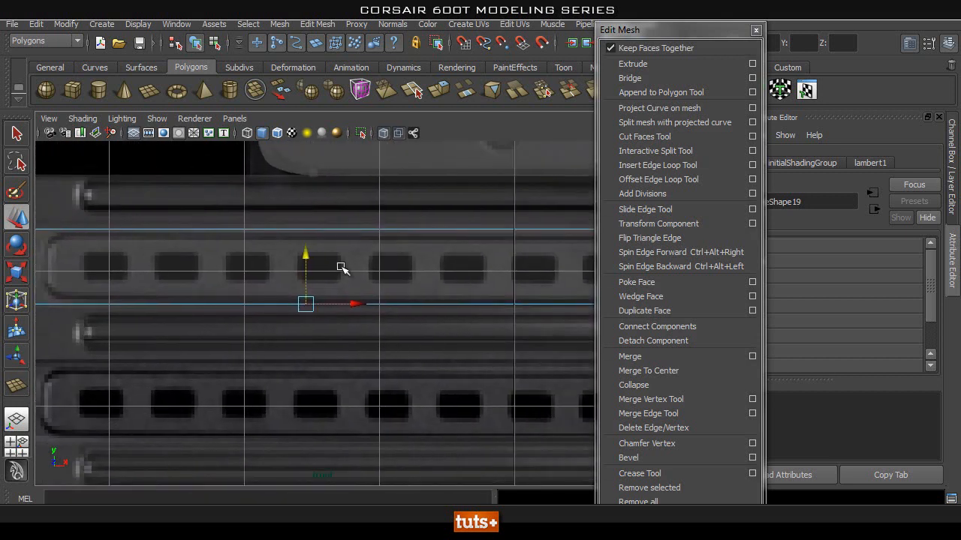
pyautogui.press('q')
pyautogui.moveTo(431, 268); pyautogui.dragTo(476, 243, button='right')
# Step: Insert vertical edge loops on the plane at the right and left ends of the cover's rounded recess
pyautogui.keyDown('alt'); pyautogui.moveTo(382, 268); pyautogui.dragTo(265, 283, button='middle'); pyautogui.keyUp('alt')
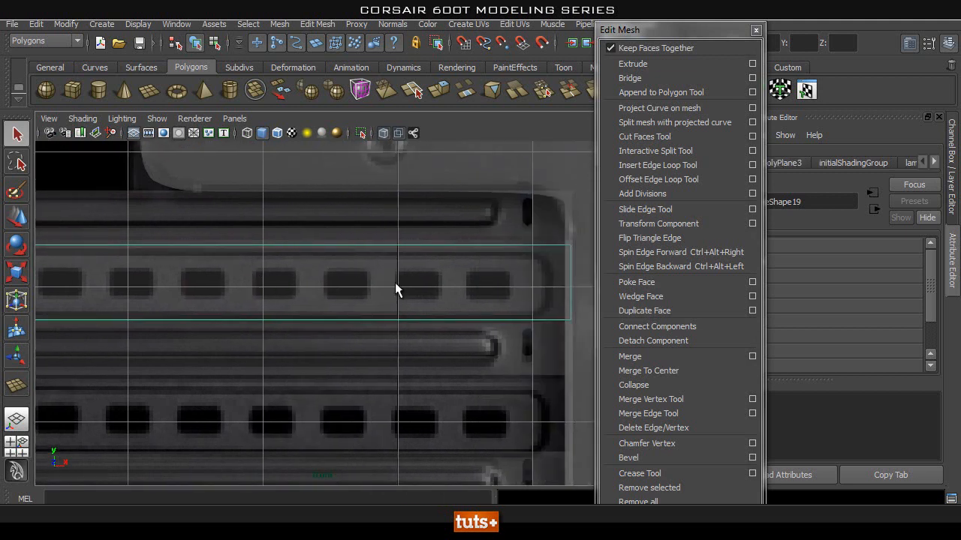
pyautogui.keyDown('alt'); pyautogui.moveTo(481, 314); pyautogui.dragTo(495, 255, button='middle'); pyautogui.keyUp('alt')
pyautogui.click(684, 166)
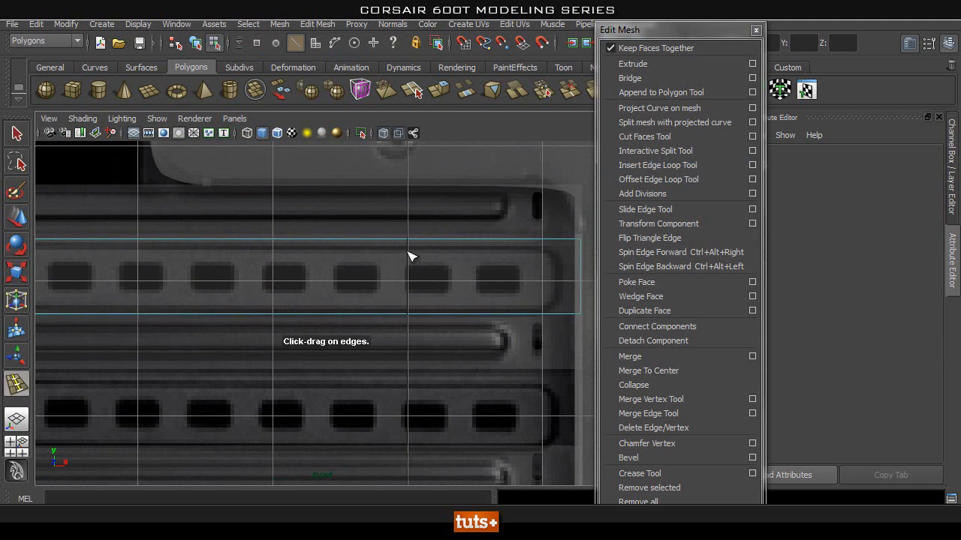
pyautogui.keyDown('alt'); pyautogui.moveTo(397, 261); pyautogui.dragTo(364, 258, button='middle'); pyautogui.keyUp('alt')
pyautogui.click(530, 311)
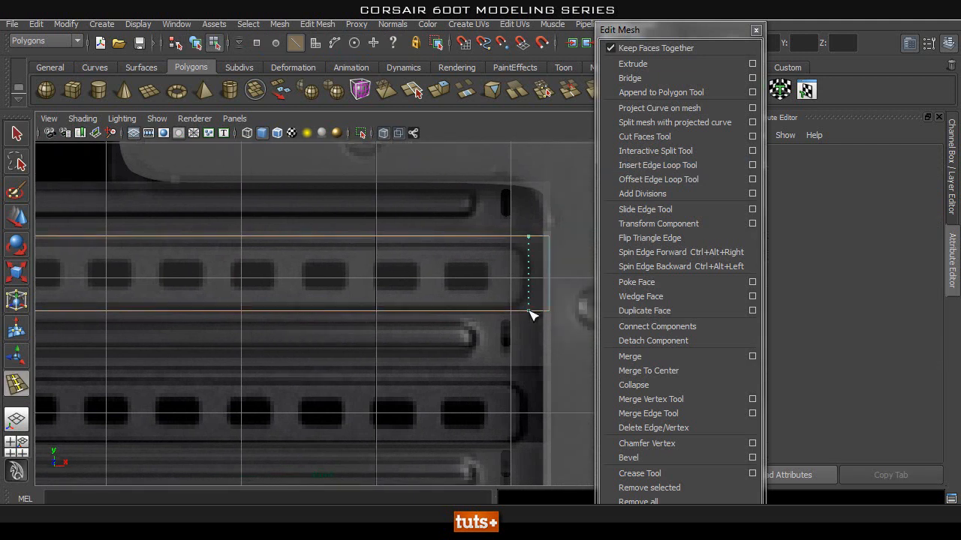
pyautogui.keyDown('alt'); pyautogui.moveTo(275, 288); pyautogui.dragTo(557, 270, button='middle'); pyautogui.keyUp('alt')
pyautogui.click(189, 294)
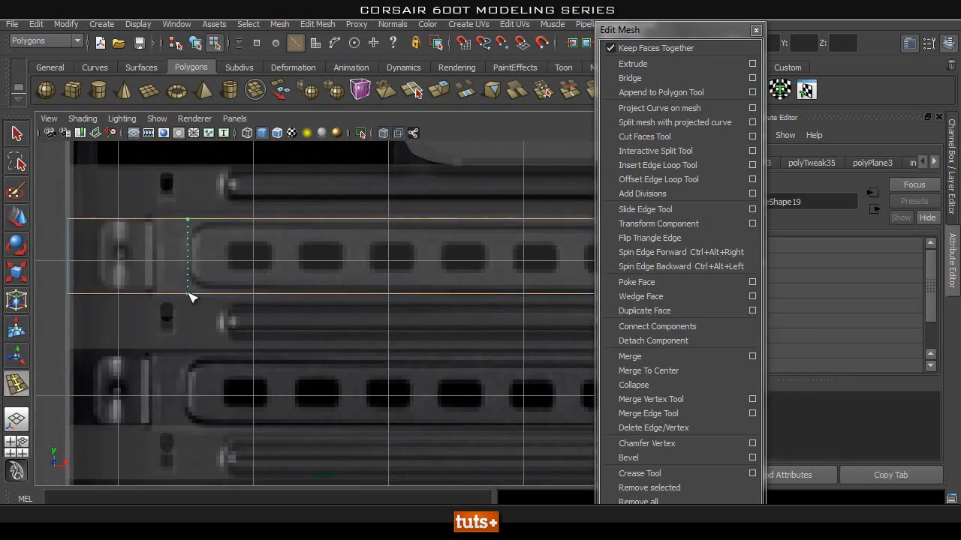
# Step: Insert horizontal edge loops on the plane along the upper and lower borders of the rounded recess
pyautogui.keyDown('alt'); pyautogui.moveTo(297, 248); pyautogui.dragTo(381, 261, button='middle'); pyautogui.keyUp('alt')
pyautogui.click(248, 235)
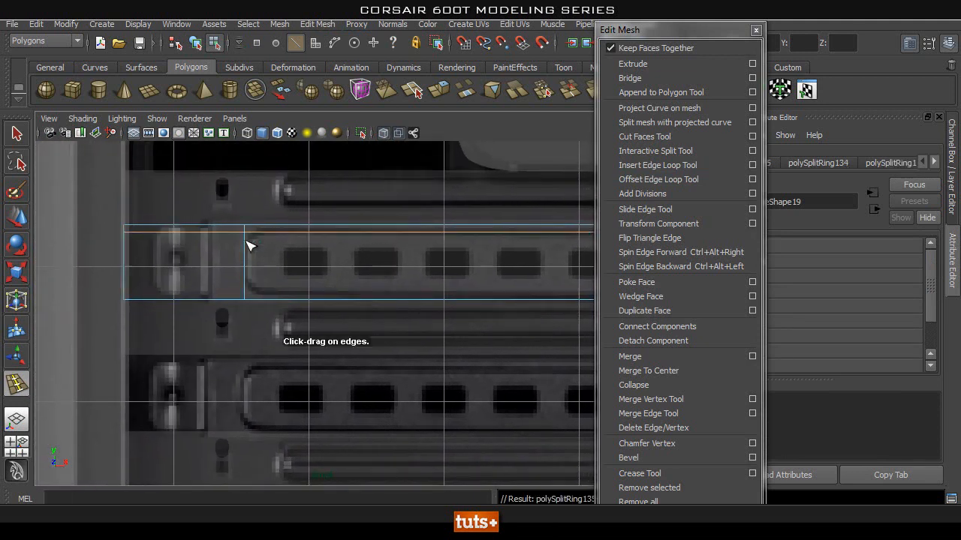
pyautogui.moveTo(247, 284); pyautogui.dragTo(262, 294)
pyautogui.scroll(5, 352, 277)
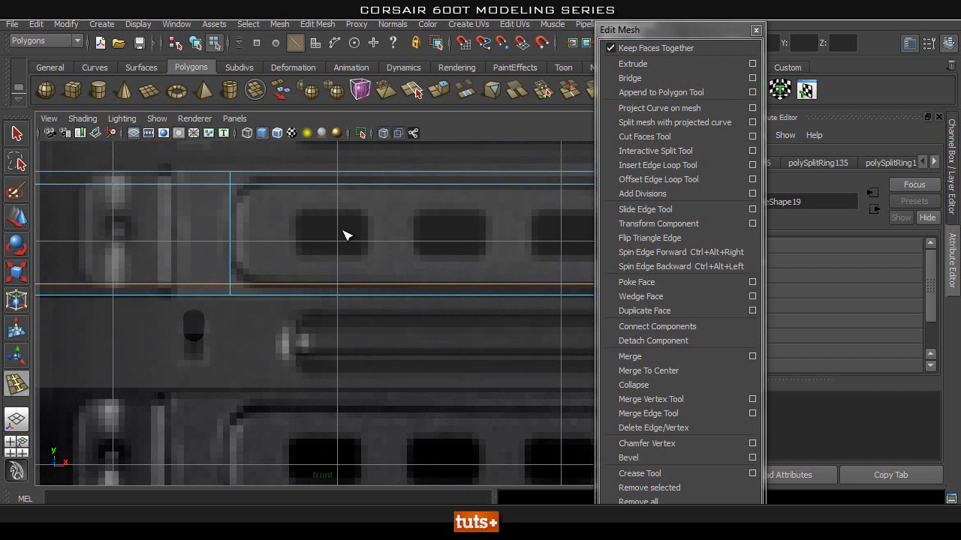
# Step: Insert two supporting vertical edge loops, one on each side of the loop at the recess's left end
pyautogui.keyDown('alt'); pyautogui.moveTo(283, 243); pyautogui.dragTo(319, 259, button='middle'); pyautogui.keyUp('alt')
pyautogui.press('q')
pyautogui.keyDown('alt'); pyautogui.moveTo(205, 281); pyautogui.dragTo(192, 276, button='middle'); pyautogui.keyUp('alt')
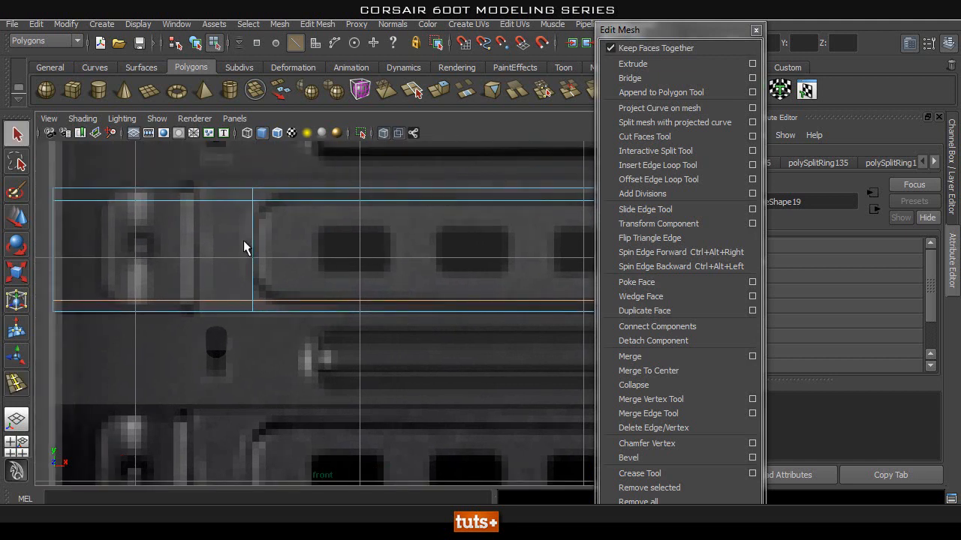
pyautogui.keyDown('alt'); pyautogui.moveTo(266, 211); pyautogui.dragTo(260, 257, button='right'); pyautogui.keyUp('alt')
pyautogui.keyDown('alt'); pyautogui.moveTo(179, 265); pyautogui.dragTo(201, 292, button='middle'); pyautogui.keyUp('alt')
pyautogui.keyDown('alt'); pyautogui.moveTo(202, 292); pyautogui.dragTo(241, 263, button='right'); pyautogui.keyUp('alt')
pyautogui.keyDown('alt'); pyautogui.moveTo(240, 264); pyautogui.dragTo(255, 282, button='middle'); pyautogui.keyUp('alt')
pyautogui.click(662, 164)
pyautogui.keyDown('alt'); pyautogui.moveTo(215, 298); pyautogui.dragTo(300, 288, button='right'); pyautogui.keyUp('alt')
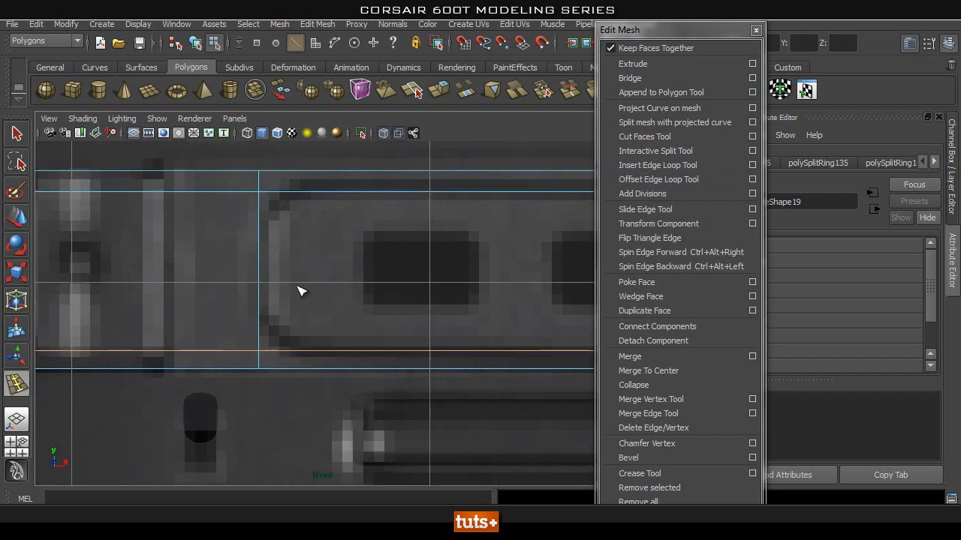
pyautogui.keyDown('alt'); pyautogui.moveTo(300, 288); pyautogui.dragTo(289, 295, button='middle'); pyautogui.keyUp('alt')
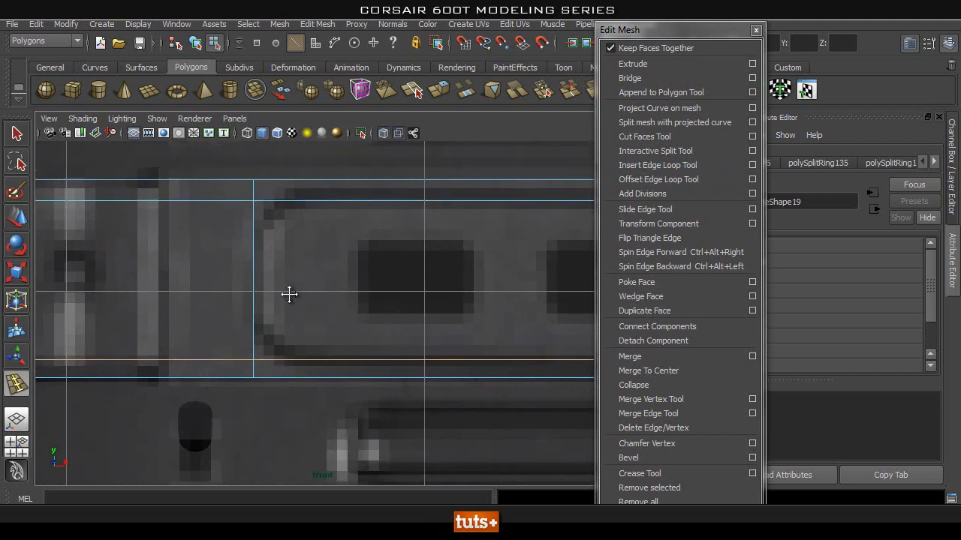
pyautogui.click(247, 377)
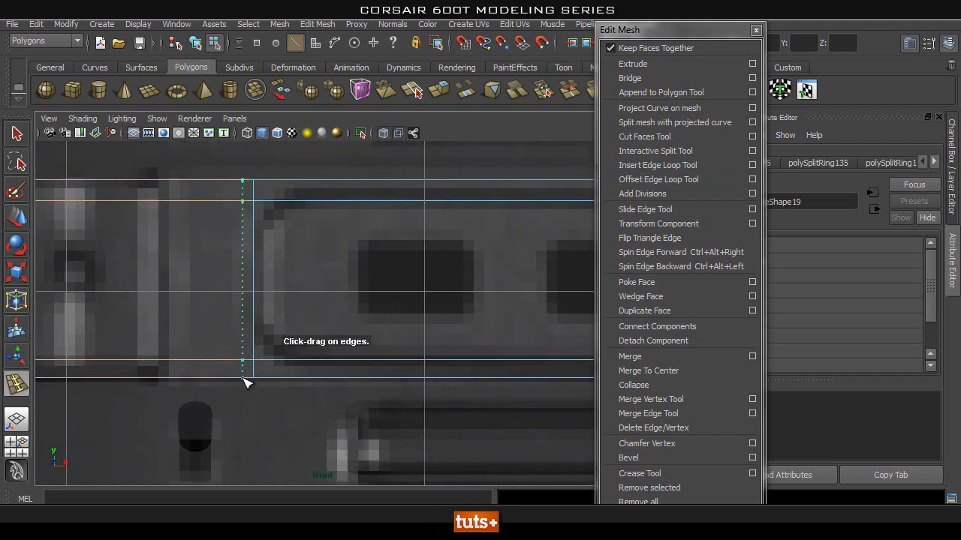
pyautogui.click(264, 379)
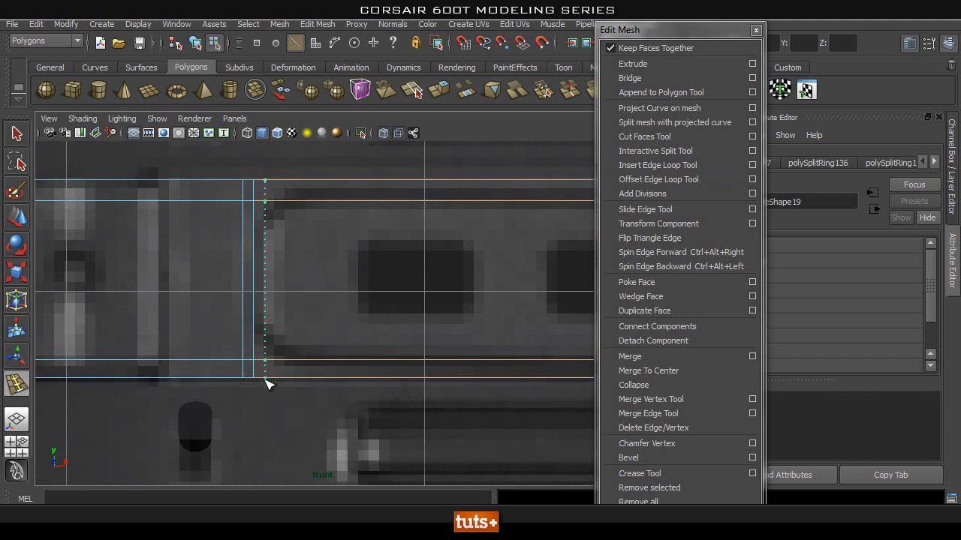
# Step: Reposition the three vertical edge loops at the recess's left end so they span its rounded corners
pyautogui.keyDown('alt'); pyautogui.moveTo(270, 378); pyautogui.dragTo(354, 365, button='right'); pyautogui.keyUp('alt')
pyautogui.keyDown('alt'); pyautogui.moveTo(266, 358); pyautogui.dragTo(270, 337, button='middle'); pyautogui.keyUp('alt')
pyautogui.press('w')
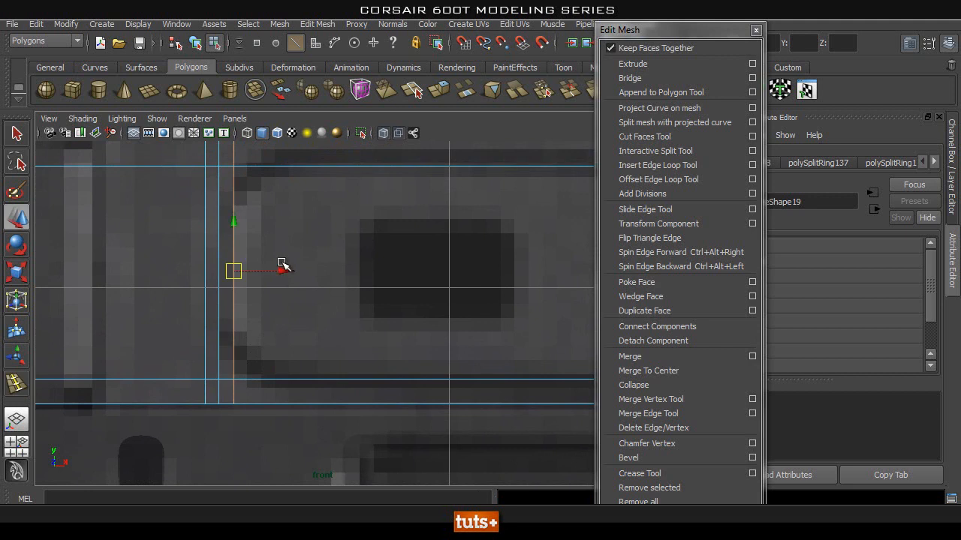
pyautogui.moveTo(281, 271); pyautogui.dragTo(337, 271)
pyautogui.click(219, 225)
pyautogui.moveTo(268, 272)
pyautogui.mouseDown()
pyautogui.moveTo(295, 274)
pyautogui.moveTo(261, 271)
pyautogui.mouseUp()
pyautogui.click(208, 245)
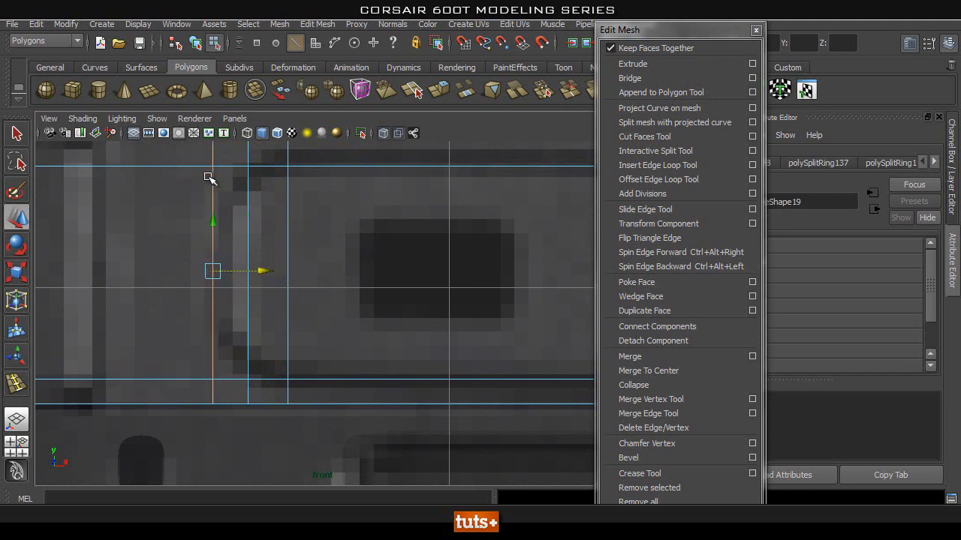
# Step: Scale the border vertices of the middle and outer loops vertically inward to follow the rounded left end of the recess
pyautogui.keyDown('alt'); pyautogui.moveTo(220, 236); pyautogui.dragTo(251, 284, button='middle'); pyautogui.keyUp('alt')
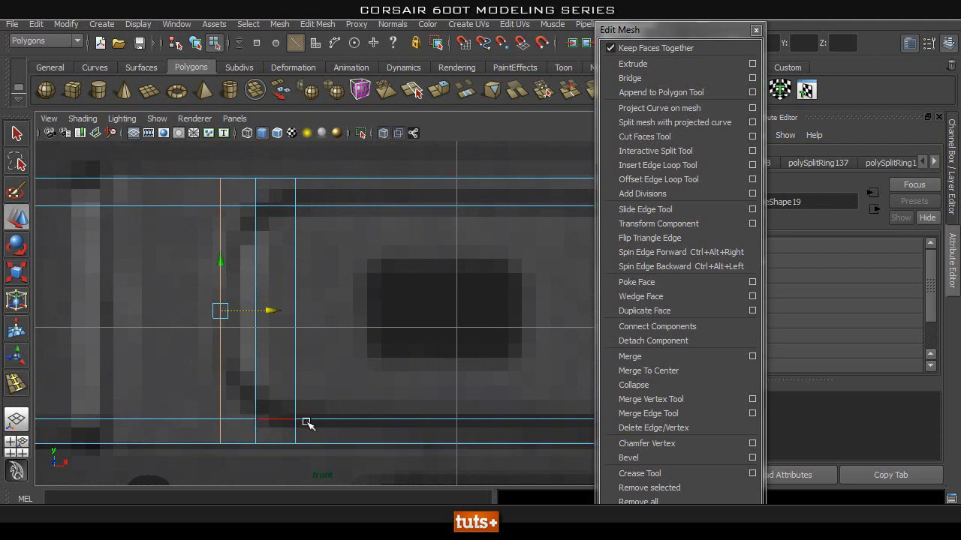
pyautogui.scroll(1, 191, 403)
pyautogui.press('q')
pyautogui.moveTo(257, 392); pyautogui.dragTo(189, 266, button='right')
pyautogui.click(259, 200)
pyautogui.press('w')
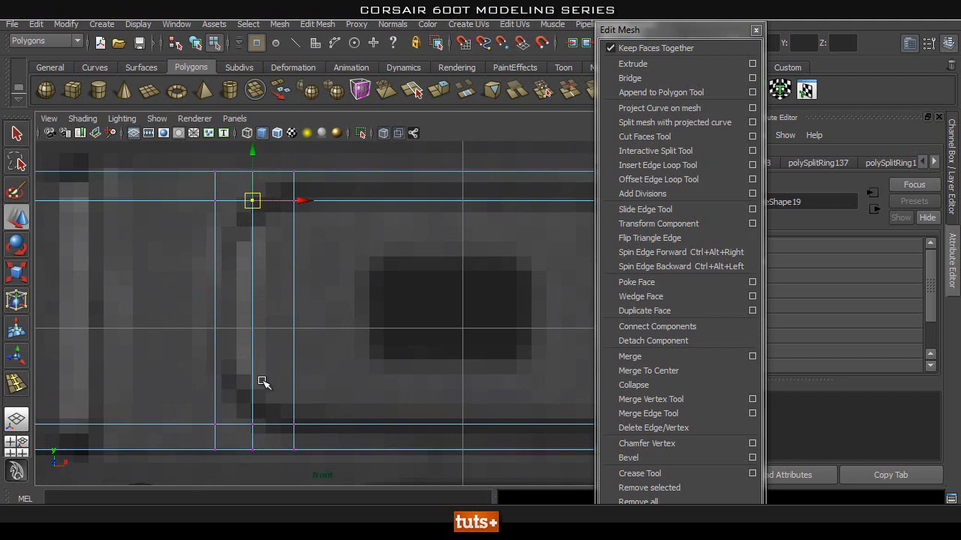
pyautogui.keyDown('shift'); pyautogui.moveTo(235, 439); pyautogui.dragTo(267, 381); pyautogui.keyUp('shift')
pyautogui.press('r')
pyautogui.moveTo(252, 245); pyautogui.dragTo(250, 254)
pyautogui.click(225, 200)
pyautogui.keyDown('shift'); pyautogui.moveTo(150, 349); pyautogui.dragTo(236, 452); pyautogui.keyUp('shift')
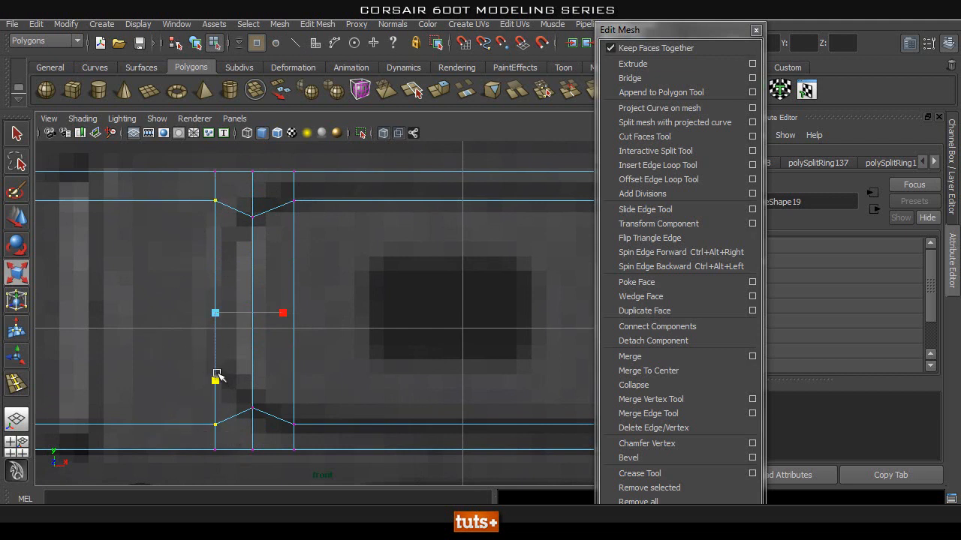
pyautogui.moveTo(213, 377); pyautogui.dragTo(217, 334)
# Step: Scale the two inner vertices on the plane's left edge closer together so the connecting edges run nearly horizontal
pyautogui.keyDown('alt'); pyautogui.moveTo(286, 346); pyautogui.dragTo(254, 343, button='right'); pyautogui.keyUp('alt')
pyautogui.keyDown('alt'); pyautogui.moveTo(206, 354); pyautogui.dragTo(276, 343, button='middle'); pyautogui.keyUp('alt')
pyautogui.click(154, 254)
pyautogui.keyDown('shift'); pyautogui.click(152, 350); pyautogui.keyUp('shift')
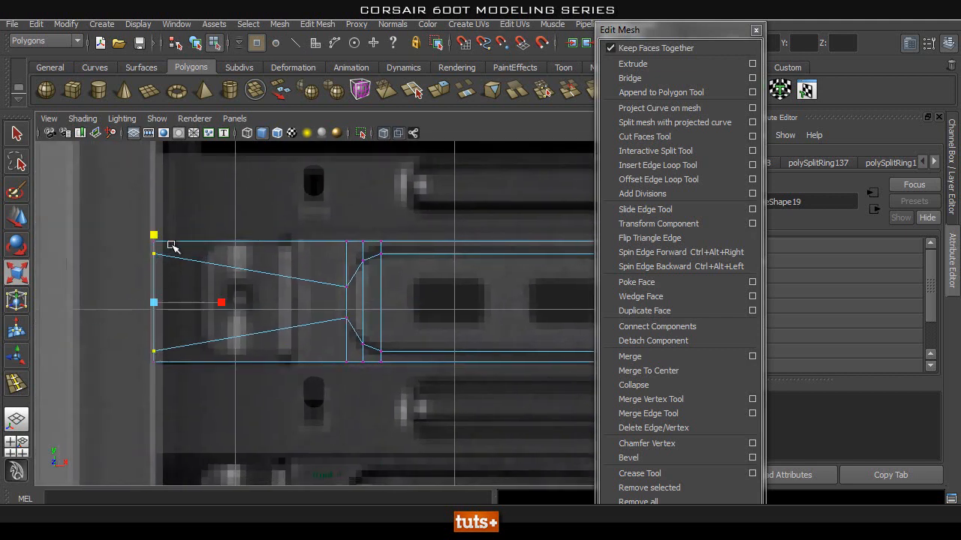
pyautogui.moveTo(152, 235); pyautogui.dragTo(153, 281)
# Step: Insert two more vertical edge loops at the recess's right end and nudge the middle one into place
pyautogui.keyDown('alt'); pyautogui.moveTo(397, 325); pyautogui.dragTo(239, 304, button='middle'); pyautogui.keyUp('alt')
pyautogui.keyDown('alt'); pyautogui.moveTo(239, 305); pyautogui.dragTo(302, 306, button='right'); pyautogui.keyUp('alt')
pyautogui.keyDown('alt'); pyautogui.moveTo(301, 306); pyautogui.dragTo(326, 318, button='middle'); pyautogui.keyUp('alt')
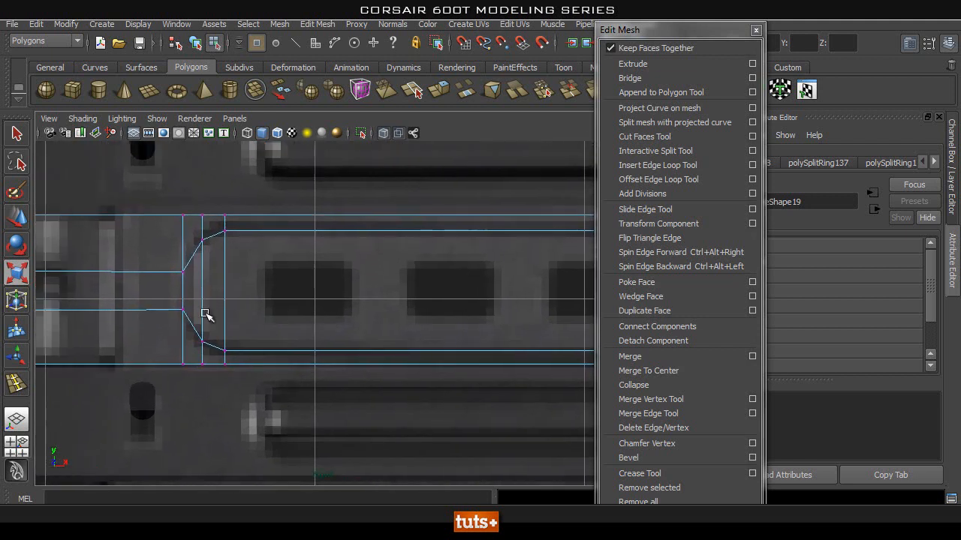
pyautogui.keyDown('alt'); pyautogui.moveTo(395, 335); pyautogui.dragTo(43, 326, button='middle'); pyautogui.keyUp('alt')
pyautogui.keyDown('alt'); pyautogui.moveTo(367, 277); pyautogui.dragTo(42, 310, button='middle'); pyautogui.keyUp('alt')
pyautogui.keyDown('alt'); pyautogui.moveTo(533, 298); pyautogui.dragTo(337, 274, button='middle'); pyautogui.keyUp('alt')
pyautogui.scroll(3, 281, 302)
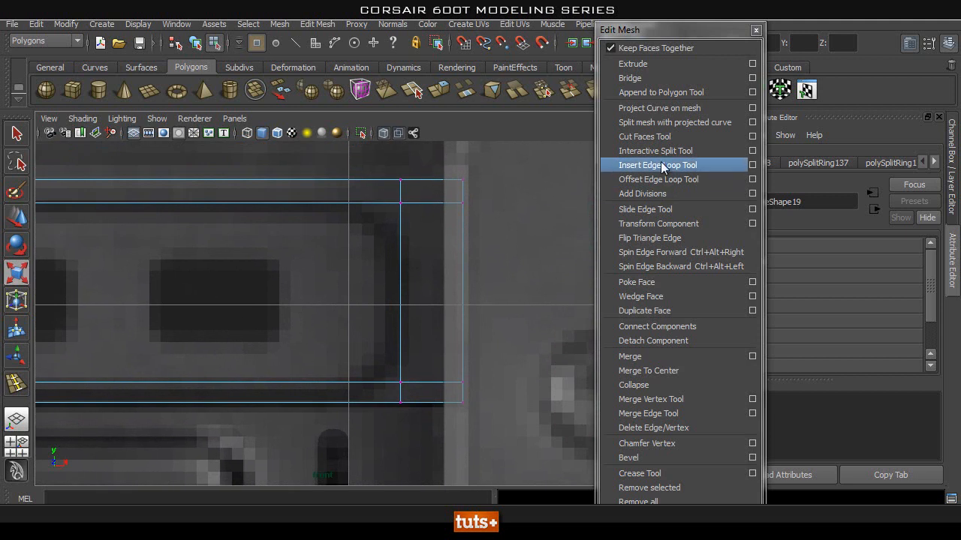
pyautogui.click(658, 165)
pyautogui.moveTo(368, 199)
pyautogui.mouseDown()
pyautogui.moveTo(342, 204)
pyautogui.moveTo(350, 215)
pyautogui.moveTo(381, 201)
pyautogui.mouseUp()
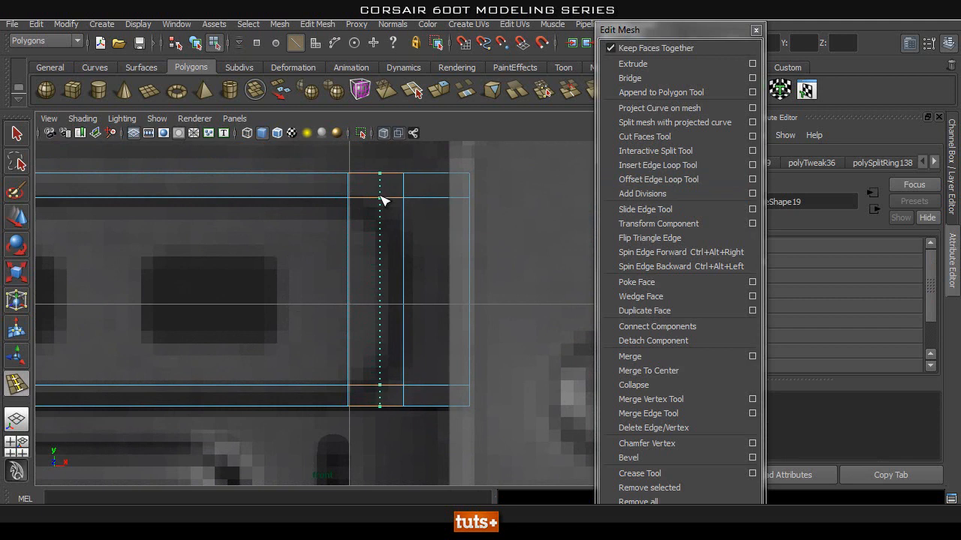
pyautogui.press('q')
pyautogui.moveTo(355, 219); pyautogui.dragTo(367, 167, button='right')
pyautogui.press('w')
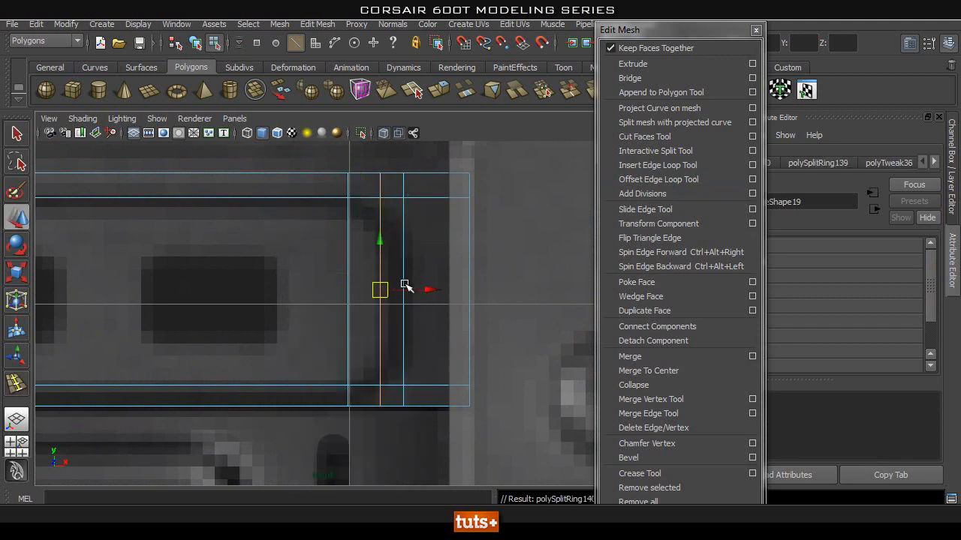
pyautogui.moveTo(417, 289); pyautogui.dragTo(414, 289)
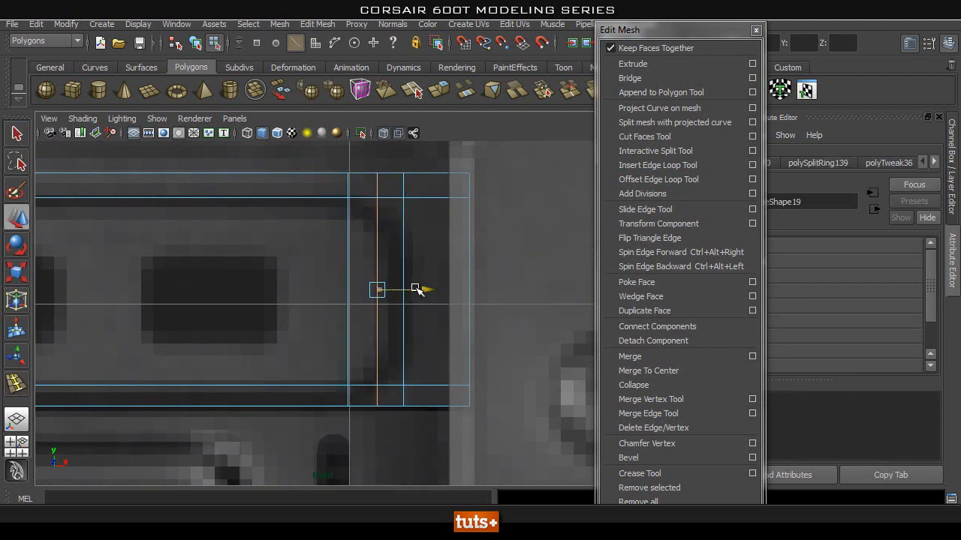
# Step: Scale the border vertices of the right-end loops and the plane's right edge vertically inward to match the recess's rounded end
pyautogui.press('q')
pyautogui.moveTo(370, 242); pyautogui.dragTo(360, 191, button='right')
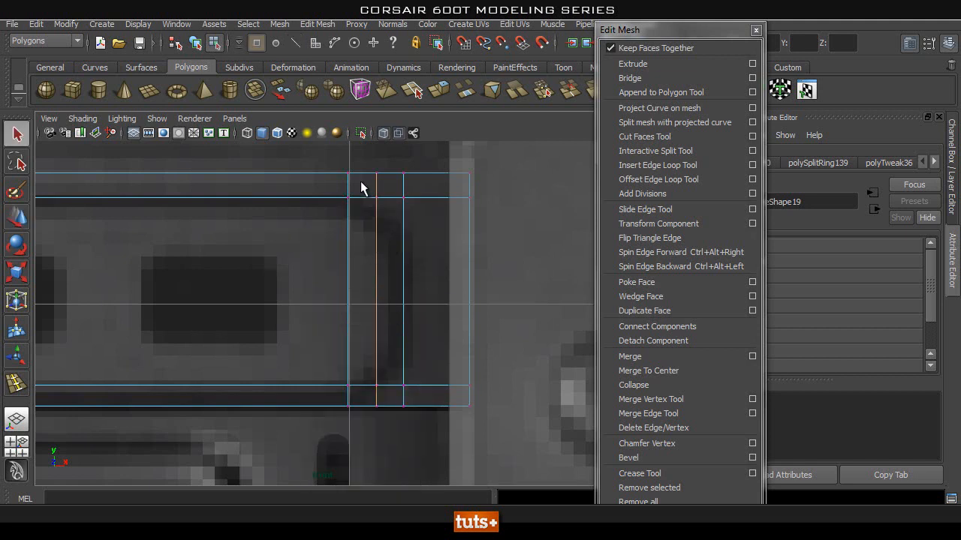
pyautogui.press('r')
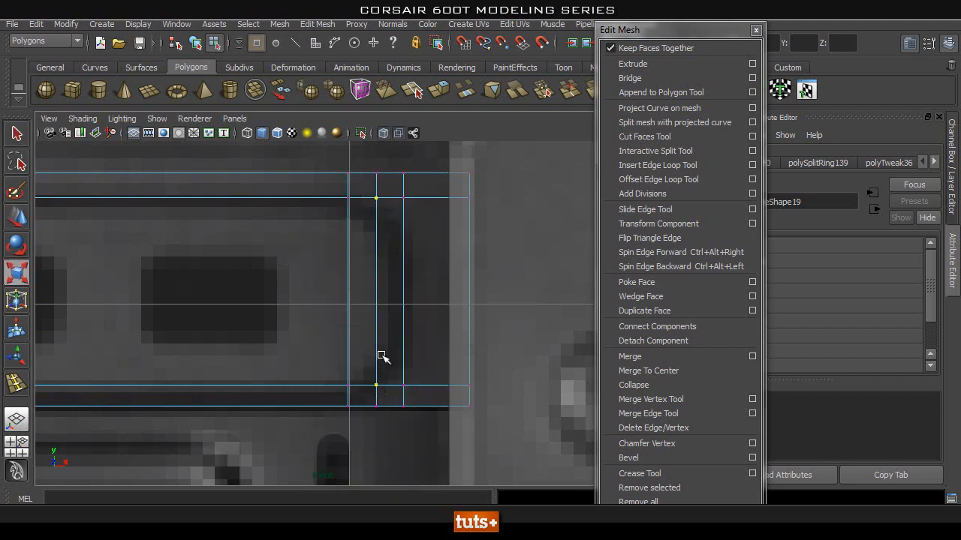
pyautogui.moveTo(375, 228)
pyautogui.mouseDown()
pyautogui.moveTo(377, 215)
pyautogui.moveTo(380, 235)
pyautogui.moveTo(381, 223)
pyautogui.mouseUp()
pyautogui.click(405, 199)
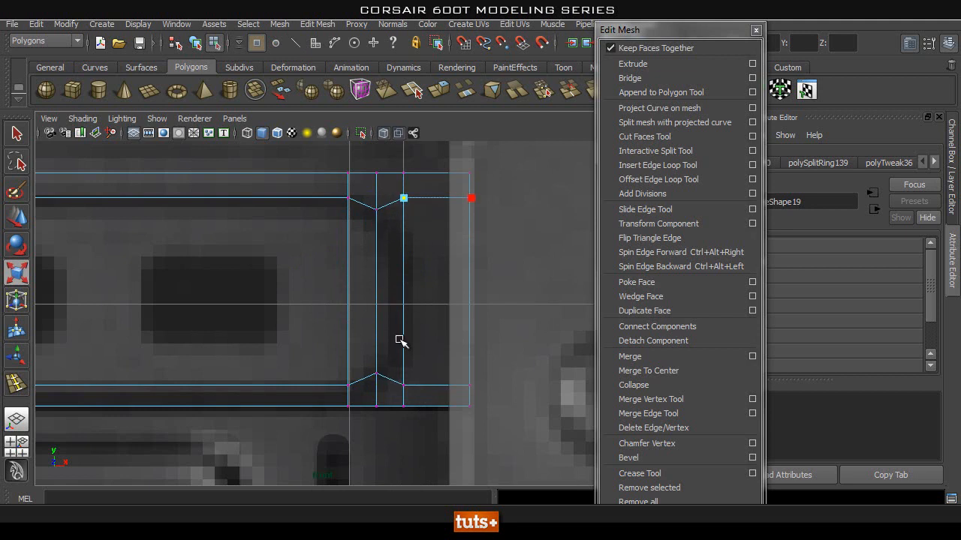
pyautogui.keyDown('shift'); pyautogui.click(405, 386); pyautogui.keyUp('shift')
pyautogui.moveTo(403, 222); pyautogui.dragTo(409, 257)
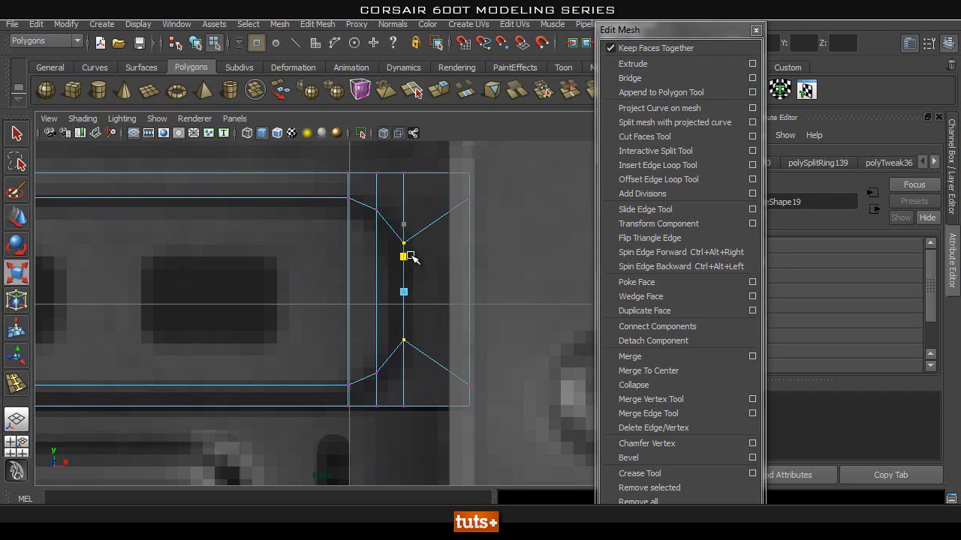
pyautogui.moveTo(460, 180); pyautogui.dragTo(504, 394)
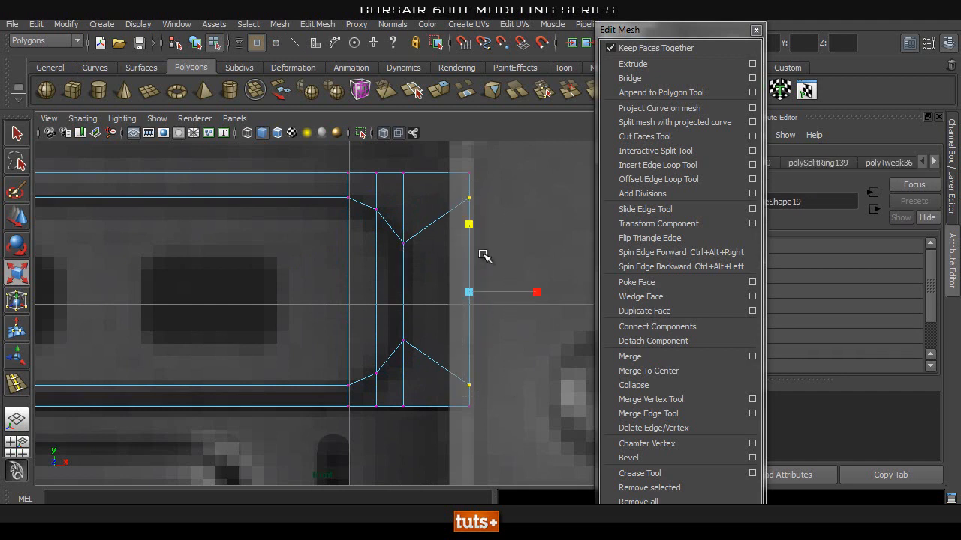
pyautogui.moveTo(469, 225); pyautogui.dragTo(472, 254)
# Step: Select all the faces inside the rounded recess outline, including those at both curved ends
pyautogui.keyDown('alt'); pyautogui.moveTo(333, 289); pyautogui.dragTo(310, 296, button='right'); pyautogui.keyUp('alt')
pyautogui.keyDown('alt'); pyautogui.moveTo(245, 309); pyautogui.dragTo(358, 292, button='middle'); pyautogui.keyUp('alt')
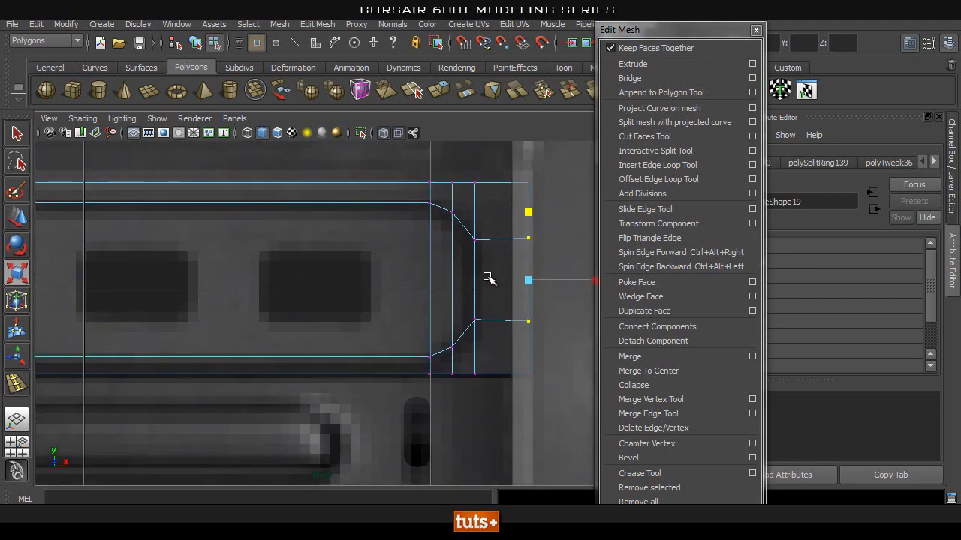
pyautogui.scroll(-1, 375, 285)
pyautogui.scroll(-1, 446, 275)
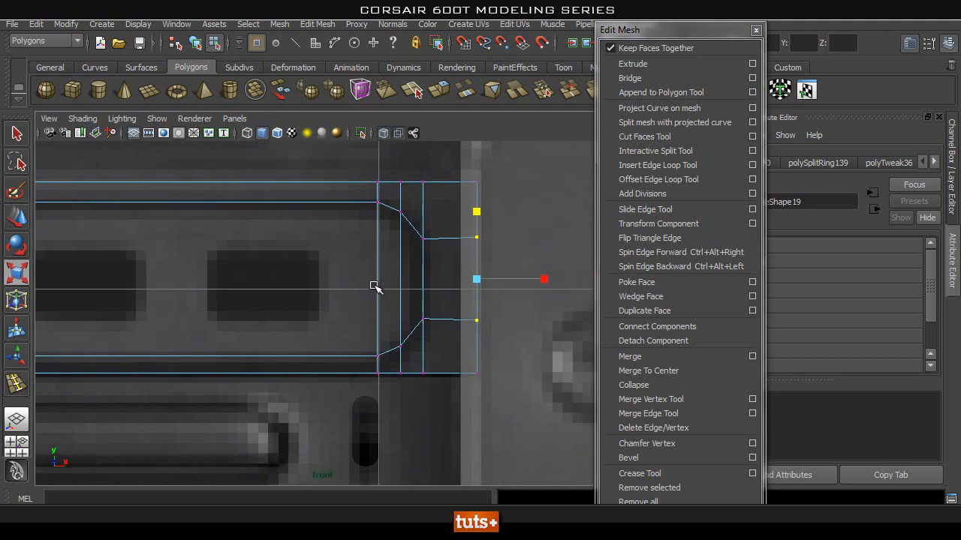
pyautogui.scroll(-3, 337, 280)
pyautogui.keyDown('alt'); pyautogui.moveTo(335, 278); pyautogui.dragTo(489, 265, button='middle'); pyautogui.keyUp('alt')
pyautogui.keyDown('alt'); pyautogui.moveTo(238, 302); pyautogui.dragTo(343, 294, button='middle'); pyautogui.keyUp('alt')
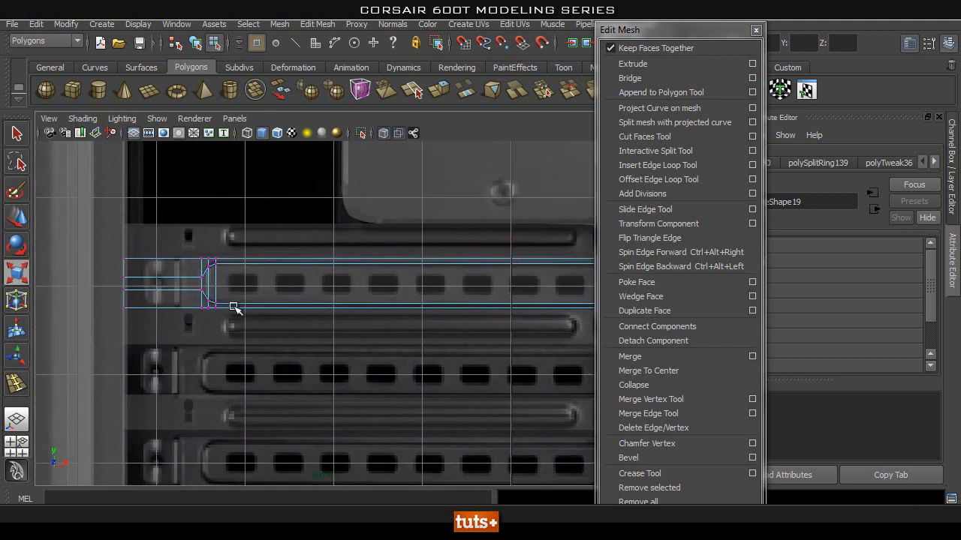
pyautogui.keyDown('alt'); pyautogui.moveTo(343, 293); pyautogui.dragTo(360, 298, button='right'); pyautogui.keyUp('alt')
pyautogui.keyDown('alt'); pyautogui.moveTo(283, 300); pyautogui.dragTo(247, 307, button='middle'); pyautogui.keyUp('alt')
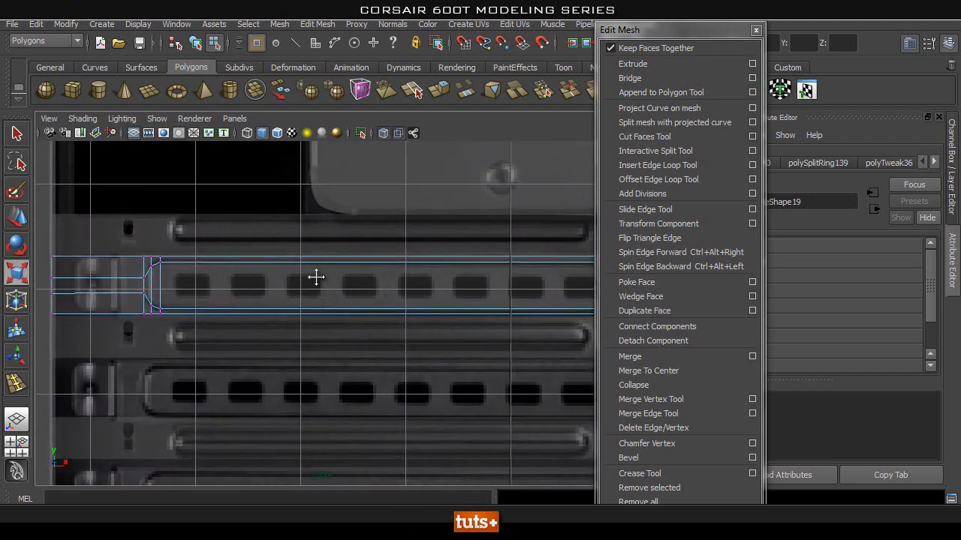
pyautogui.keyDown('alt'); pyautogui.moveTo(329, 283); pyautogui.dragTo(294, 282, button='middle'); pyautogui.keyUp('alt')
pyautogui.press('q')
pyautogui.moveTo(293, 266); pyautogui.dragTo(295, 299, button='right')
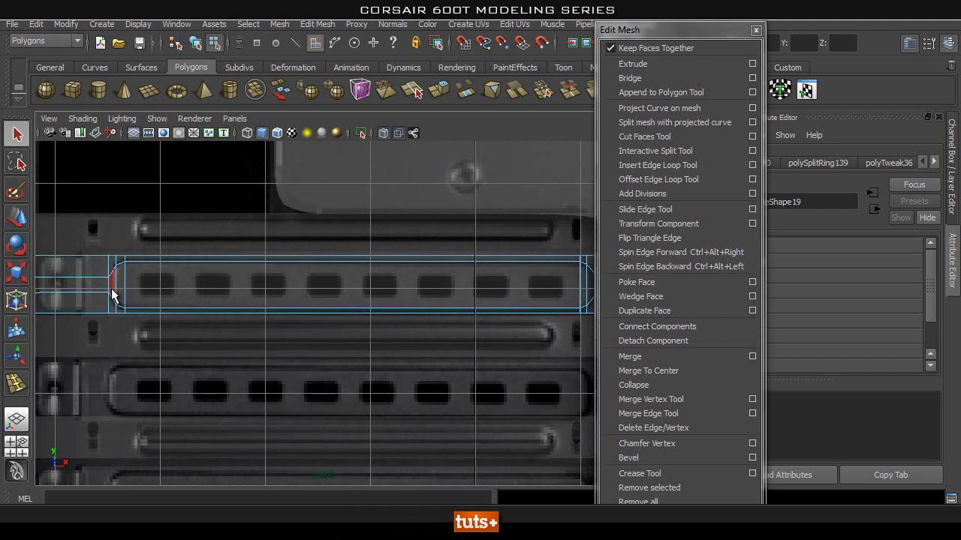
pyautogui.moveTo(271, 290); pyautogui.dragTo(571, 281)
pyautogui.moveTo(593, 288); pyautogui.dragTo(592, 289)
# Step: Extrude the selected faces a short distance out of the plane in the perspective view
pyautogui.keyDown('alt'); pyautogui.moveTo(400, 286); pyautogui.dragTo(345, 294, button='middle'); pyautogui.keyUp('alt')
pyautogui.press('space')
pyautogui.moveTo(345, 295); pyautogui.dragTo(334, 280)
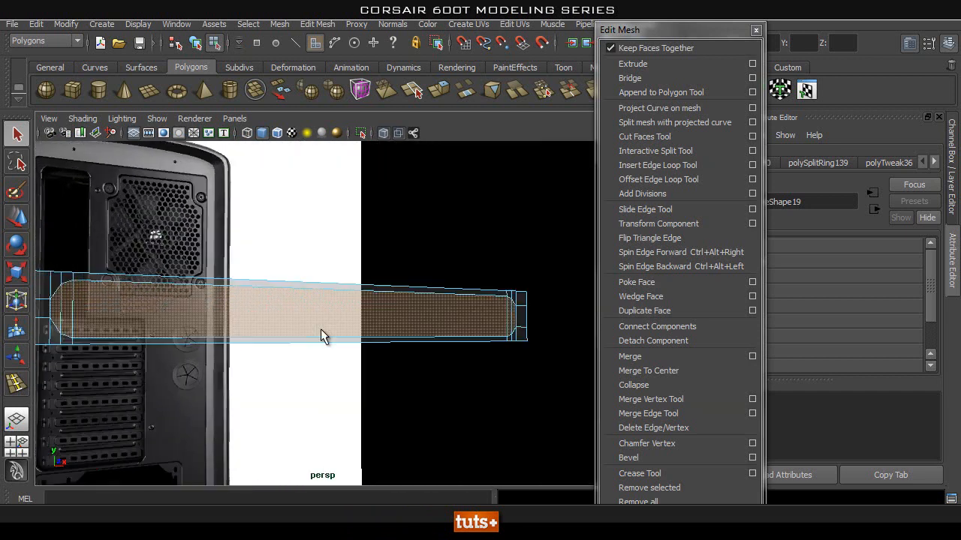
pyautogui.keyDown('alt'); pyautogui.moveTo(321, 329); pyautogui.dragTo(410, 354); pyautogui.keyUp('alt')
pyautogui.keyDown('alt'); pyautogui.moveTo(380, 330); pyautogui.dragTo(524, 307, button='middle'); pyautogui.keyUp('alt')
pyautogui.keyDown('alt'); pyautogui.moveTo(389, 325); pyautogui.dragTo(337, 301); pyautogui.keyUp('alt')
pyautogui.press('space')
pyautogui.keyDown('alt'); pyautogui.moveTo(356, 343); pyautogui.dragTo(402, 350); pyautogui.keyUp('alt')
pyautogui.keyDown('alt'); pyautogui.moveTo(476, 336); pyautogui.dragTo(371, 332); pyautogui.keyUp('alt')
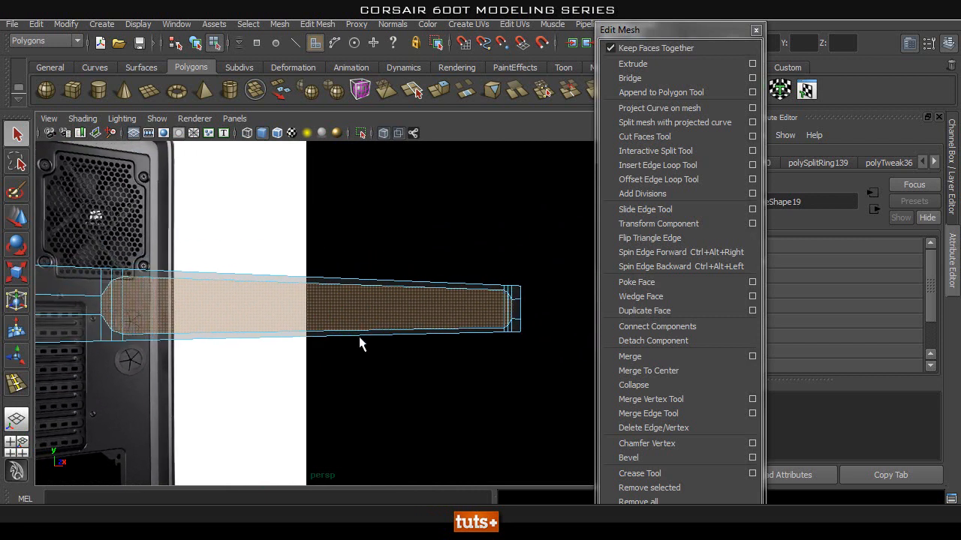
pyautogui.click(633, 67)
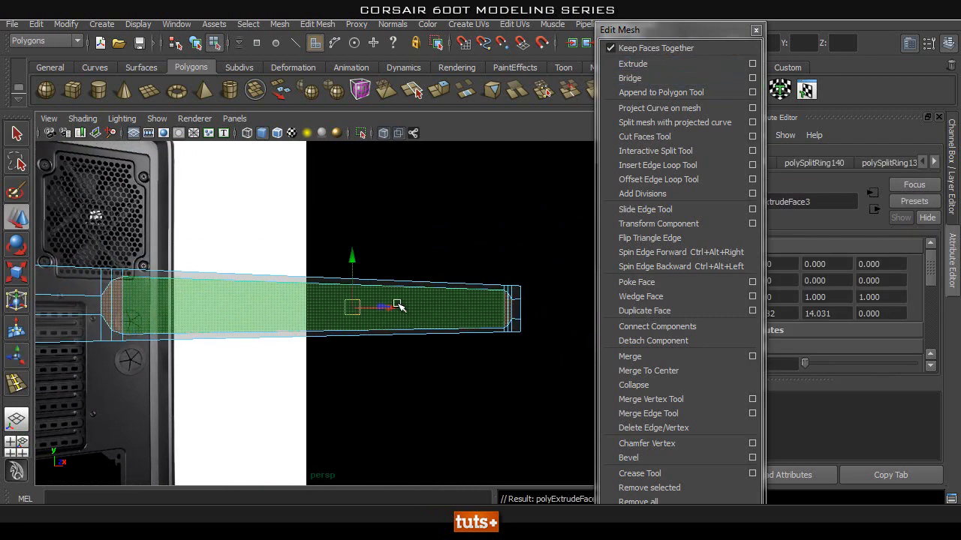
pyautogui.keyDown('alt'); pyautogui.moveTo(384, 363); pyautogui.dragTo(418, 382); pyautogui.keyUp('alt')
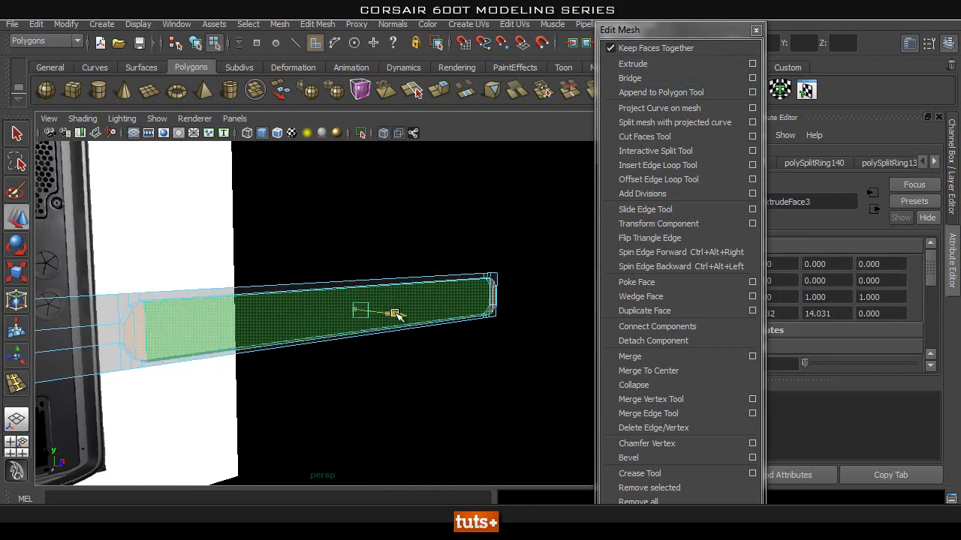
pyautogui.keyDown('alt'); pyautogui.moveTo(177, 295); pyautogui.dragTo(405, 317, button='middle'); pyautogui.keyUp('alt')
pyautogui.keyDown('alt'); pyautogui.moveTo(405, 317); pyautogui.dragTo(315, 307); pyautogui.keyUp('alt')
pyautogui.keyDown('alt'); pyautogui.moveTo(356, 307); pyautogui.dragTo(250, 298, button='middle'); pyautogui.keyUp('alt')
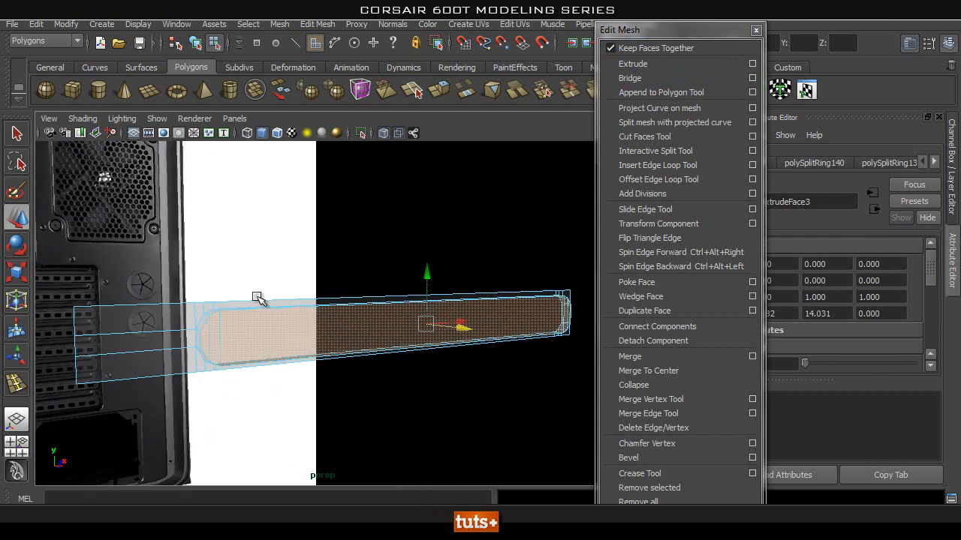
pyautogui.keyDown('alt'); pyautogui.moveTo(250, 298); pyautogui.dragTo(409, 324); pyautogui.keyUp('alt')
pyautogui.keyDown('alt'); pyautogui.moveTo(362, 344); pyautogui.dragTo(393, 360, button='right'); pyautogui.keyUp('alt')
pyautogui.keyDown('alt'); pyautogui.moveTo(392, 360); pyautogui.dragTo(418, 366); pyautogui.keyUp('alt')
pyautogui.moveTo(545, 334); pyautogui.dragTo(487, 353)
# Step: Scale the extruded faces down slightly in height in the front view to slope their long side walls
pyautogui.press('r')
pyautogui.press('space')
pyautogui.keyDown('alt'); pyautogui.moveTo(301, 323); pyautogui.dragTo(349, 327, button='middle'); pyautogui.keyUp('alt')
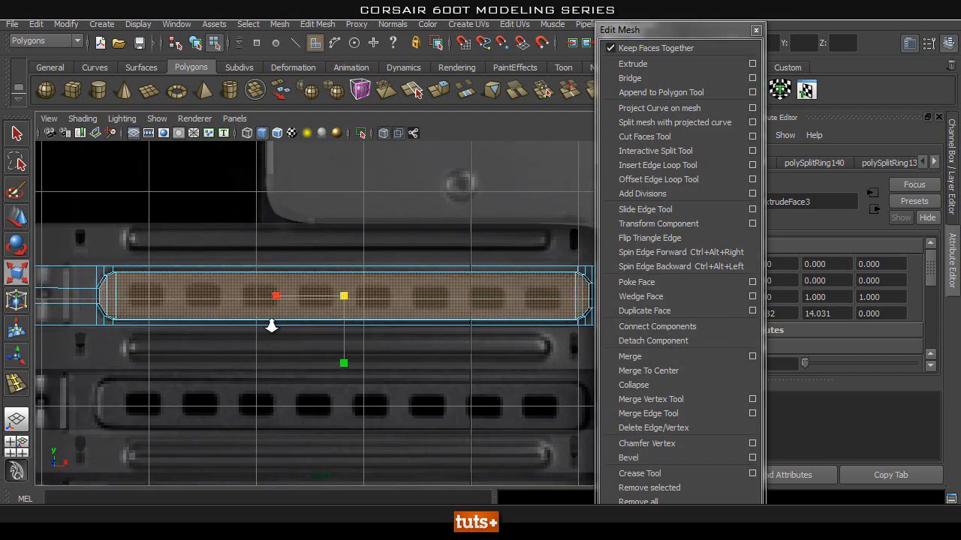
pyautogui.keyDown('alt'); pyautogui.moveTo(220, 328); pyautogui.dragTo(336, 343, button='right'); pyautogui.keyUp('alt')
pyautogui.moveTo(347, 363); pyautogui.dragTo(347, 356)
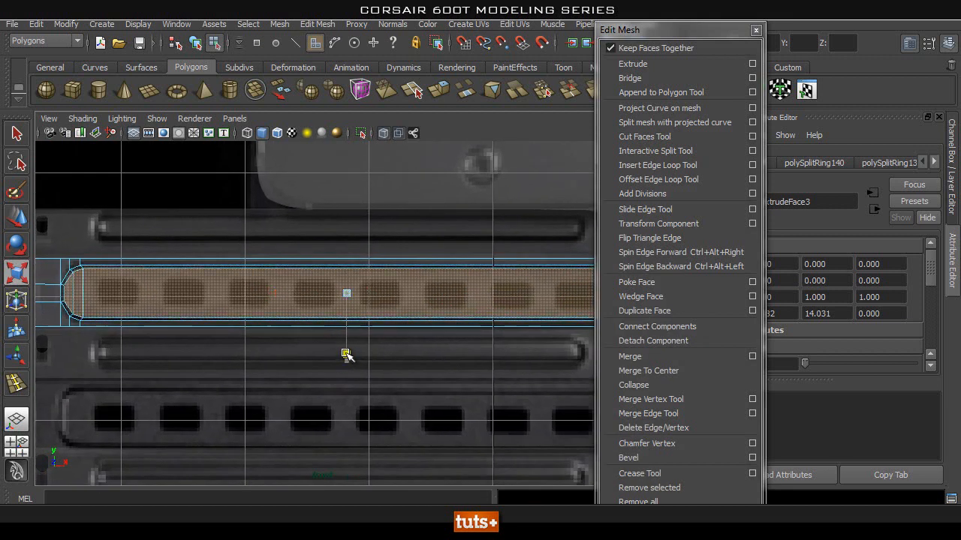
# Step: Return the cover to object mode in the perspective view and turn off X-ray shading
pyautogui.press('space')
pyautogui.moveTo(315, 313); pyautogui.dragTo(311, 268)
pyautogui.moveTo(320, 368)
pyautogui.keyDown('alt'); pyautogui.mouseDown()
pyautogui.moveTo(368, 355)
pyautogui.moveTo(318, 365)
pyautogui.mouseUp(); pyautogui.keyUp('alt')
pyautogui.keyDown('alt'); pyautogui.moveTo(317, 365); pyautogui.dragTo(397, 369, button='right'); pyautogui.keyUp('alt')
pyautogui.keyDown('alt'); pyautogui.moveTo(398, 369); pyautogui.dragTo(354, 380); pyautogui.keyUp('alt')
pyautogui.moveTo(354, 380)
pyautogui.keyDown('alt'); pyautogui.mouseDown(button='right')
pyautogui.moveTo(363, 370)
pyautogui.moveTo(354, 374)
pyautogui.mouseUp(button='right'); pyautogui.keyUp('alt')
pyautogui.keyDown('alt'); pyautogui.moveTo(354, 373); pyautogui.dragTo(364, 368); pyautogui.keyUp('alt')
pyautogui.press('q')
pyautogui.moveTo(155, 340); pyautogui.dragTo(255, 242, button='right')
pyautogui.click(259, 241)
pyautogui.moveTo(337, 323)
pyautogui.keyDown('alt'); pyautogui.mouseDown()
pyautogui.moveTo(413, 325)
pyautogui.moveTo(381, 322)
pyautogui.mouseUp(); pyautogui.keyUp('alt')
pyautogui.click(381, 322)
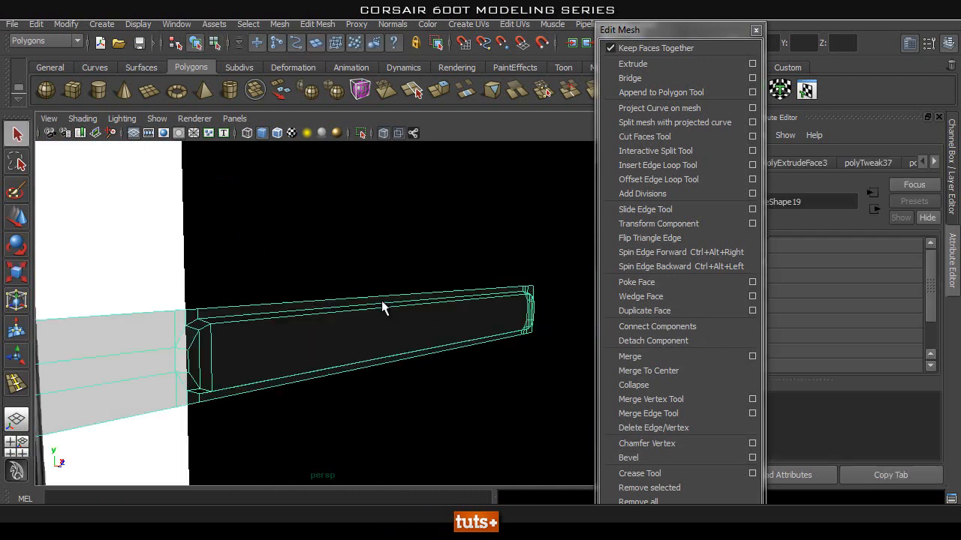
pyautogui.click(383, 133)
# Step: Inspect the extruded area and its rounded ends on the cover from several angles
pyautogui.moveTo(450, 268)
pyautogui.keyDown('alt'); pyautogui.mouseDown()
pyautogui.moveTo(265, 255)
pyautogui.moveTo(451, 279)
pyautogui.mouseUp(); pyautogui.keyUp('alt')
pyautogui.scroll(-2, 257, 283)
pyautogui.keyDown('alt'); pyautogui.moveTo(256, 276); pyautogui.dragTo(302, 262, button='middle'); pyautogui.keyUp('alt')
pyautogui.scroll(-3, 84, 253)
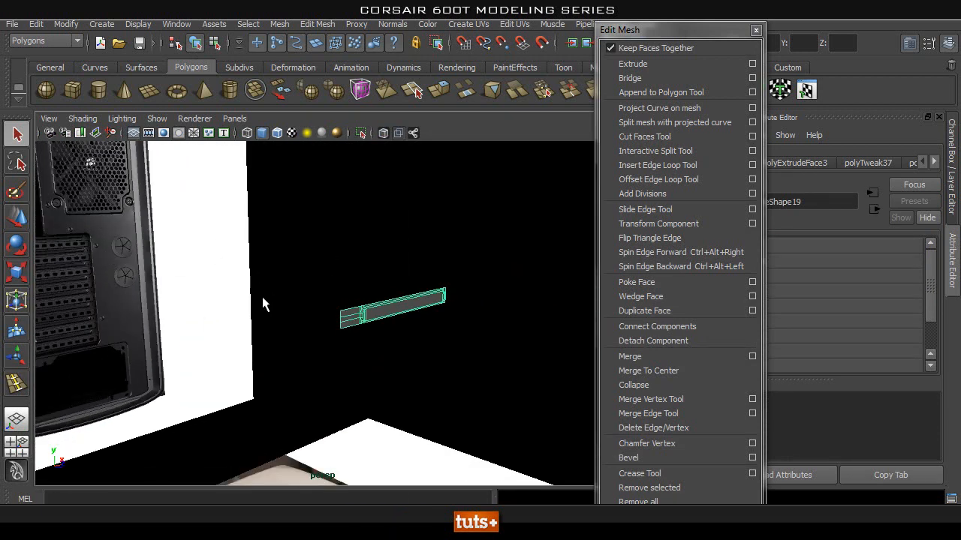
pyautogui.scroll(5, 287, 292)
pyautogui.keyDown('alt'); pyautogui.moveTo(330, 301); pyautogui.dragTo(225, 311, button='middle'); pyautogui.keyUp('alt')
pyautogui.scroll(4, 353, 313)
pyautogui.keyDown('alt'); pyautogui.moveTo(399, 316); pyautogui.dragTo(293, 312, button='middle'); pyautogui.keyUp('alt')
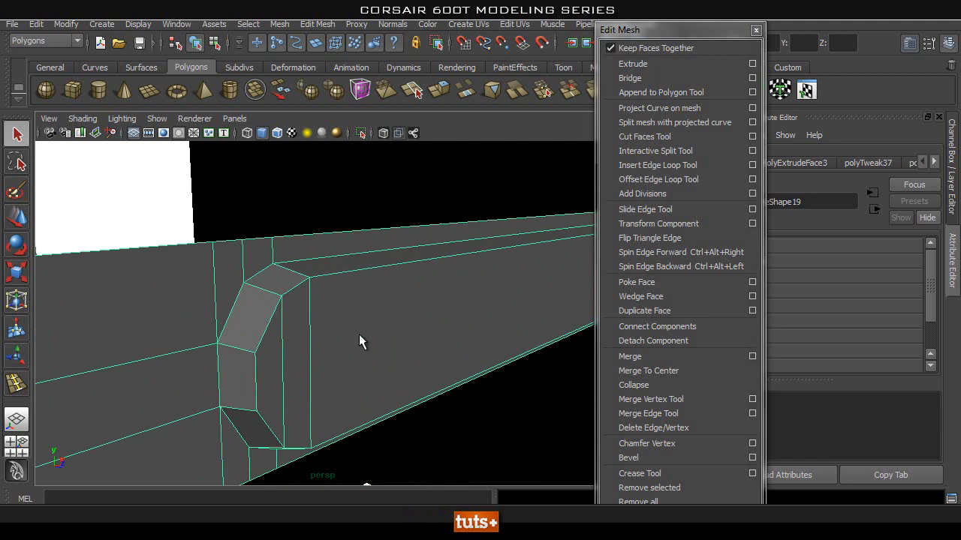
pyautogui.keyDown('alt'); pyautogui.moveTo(227, 324); pyautogui.dragTo(247, 317); pyautogui.keyUp('alt')
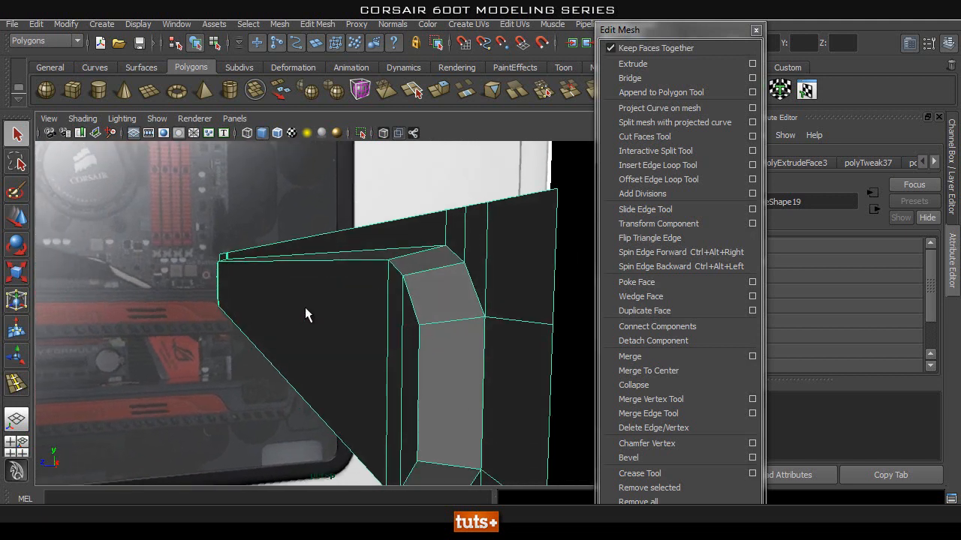
pyautogui.keyDown('alt'); pyautogui.moveTo(512, 324); pyautogui.dragTo(403, 329); pyautogui.keyUp('alt')
# Step: Delete the cover's extruded faces, selecting them in the side view, to leave a rounded opening
pyautogui.moveTo(413, 265); pyautogui.dragTo(415, 317, button='right')
pyautogui.press('space')
pyautogui.moveTo(326, 304); pyautogui.dragTo(420, 304)
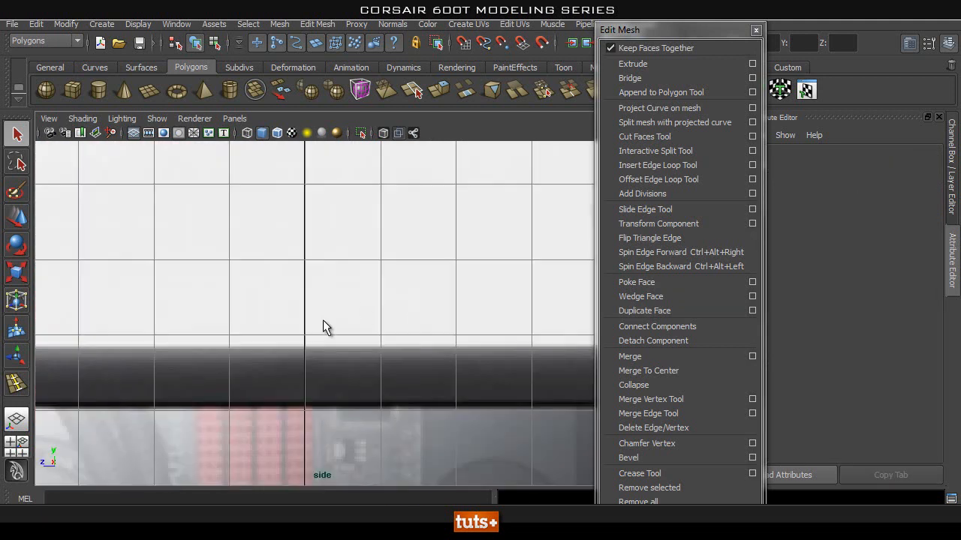
pyautogui.scroll(-5, 343, 332)
pyautogui.scroll(1, 308, 323)
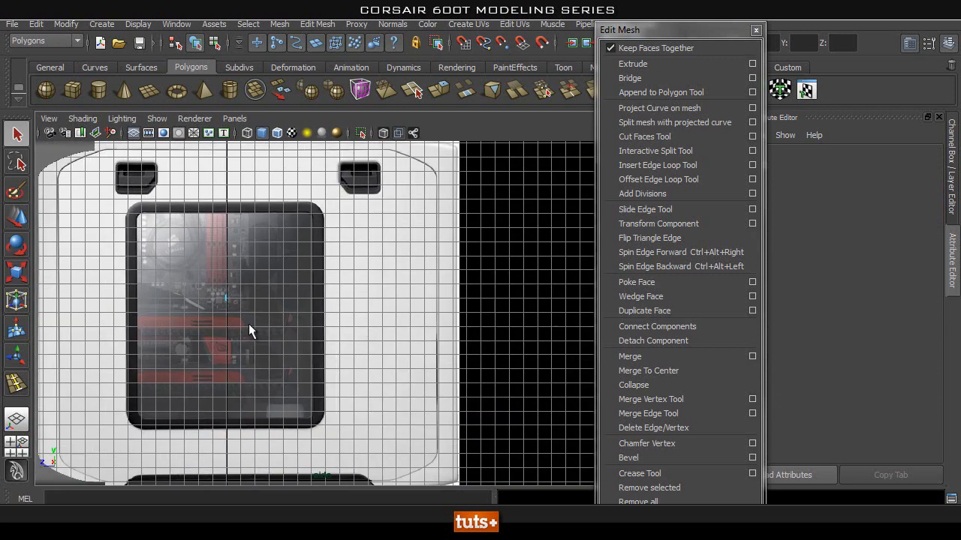
pyautogui.scroll(3, 216, 328)
pyautogui.scroll(10, 215, 328)
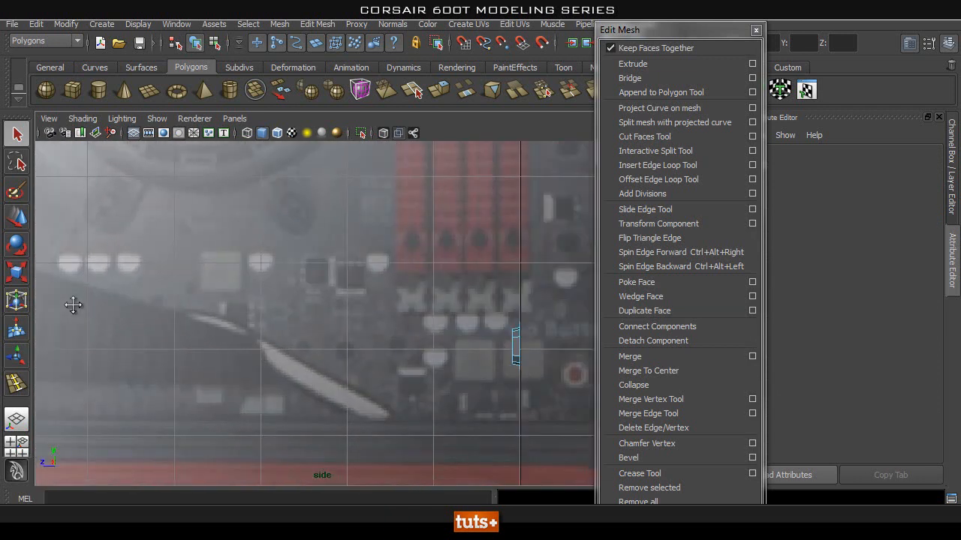
pyautogui.press('f')
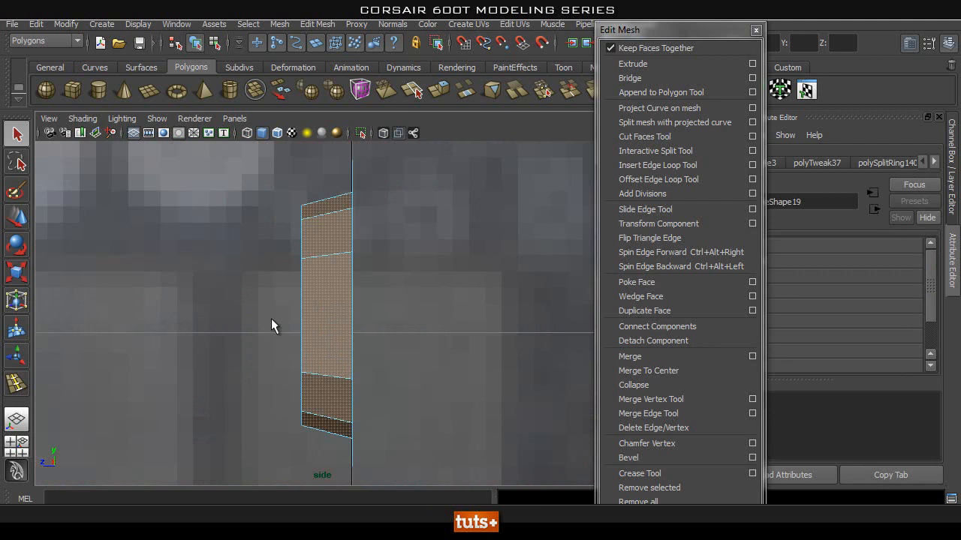
pyautogui.moveTo(318, 449); pyautogui.dragTo(308, 437)
pyautogui.press('Delete')
# Step: Extrude the border edge loop of the rounded opening and scale it slightly inward in the perspective view
pyautogui.press('space')
pyautogui.moveTo(321, 331); pyautogui.dragTo(322, 294)
pyautogui.moveTo(396, 243); pyautogui.dragTo(394, 198, button='right')
pyautogui.click(404, 239)
pyautogui.keyDown('alt'); pyautogui.moveTo(404, 245); pyautogui.dragTo(344, 278); pyautogui.keyUp('alt')
pyautogui.click(632, 63)
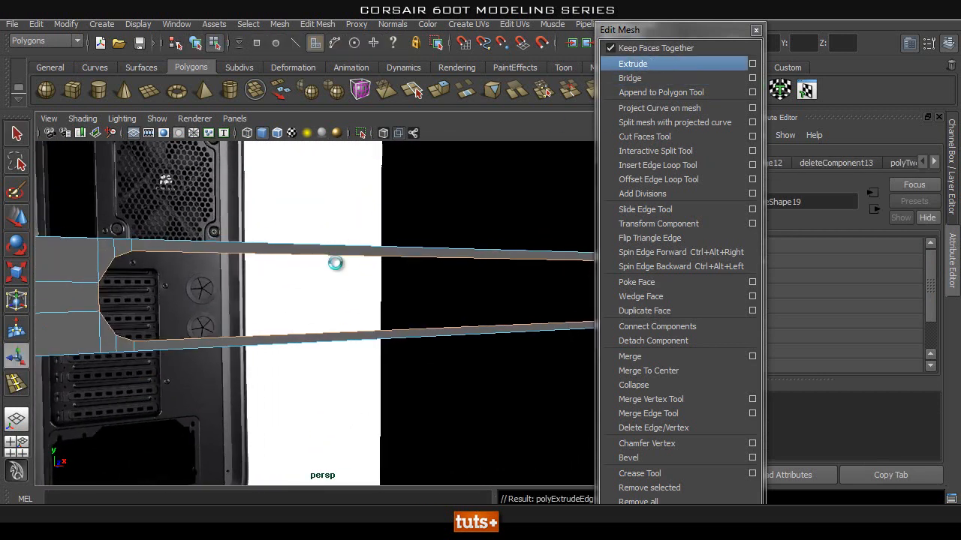
pyautogui.moveTo(480, 299); pyautogui.dragTo(476, 295)
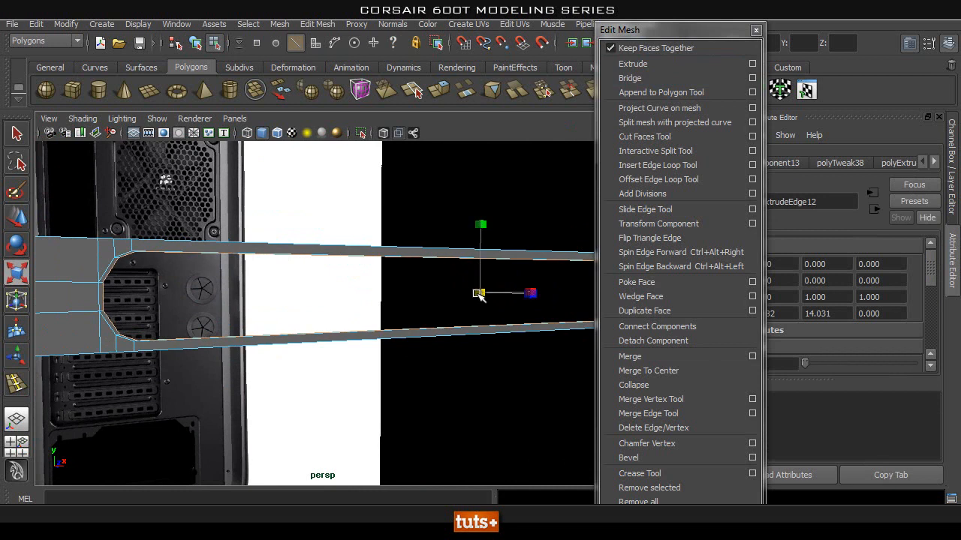
# Step: Adjust the scale of the extruded edge loop in the front view to leave a thin rim around the opening
pyautogui.press('space')
pyautogui.moveTo(430, 288); pyautogui.dragTo(280, 333)
pyautogui.keyDown('alt'); pyautogui.moveTo(226, 319); pyautogui.dragTo(300, 319, button='right'); pyautogui.keyUp('alt')
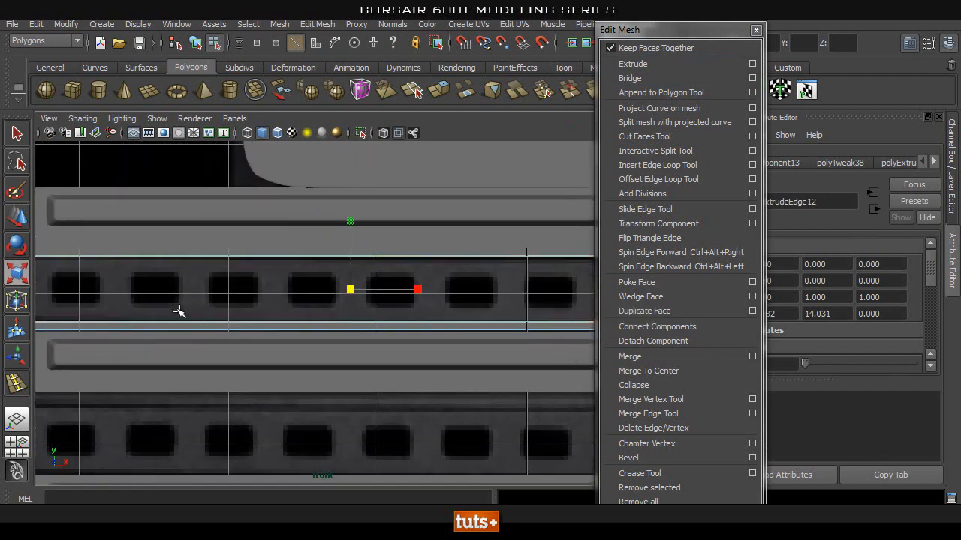
pyautogui.keyDown('alt'); pyautogui.moveTo(198, 307); pyautogui.dragTo(407, 320, button='middle'); pyautogui.keyUp('alt')
pyautogui.keyDown('alt'); pyautogui.moveTo(337, 320); pyautogui.dragTo(517, 320, button='right'); pyautogui.keyUp('alt')
pyautogui.keyDown('alt'); pyautogui.moveTo(481, 311); pyautogui.dragTo(366, 314, button='middle'); pyautogui.keyUp('alt')
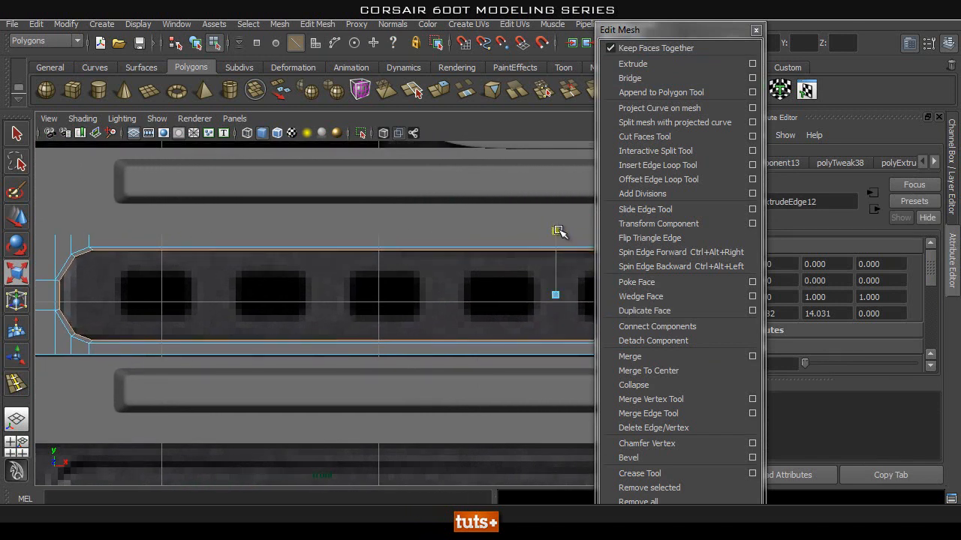
pyautogui.moveTo(556, 296); pyautogui.dragTo(562, 297)
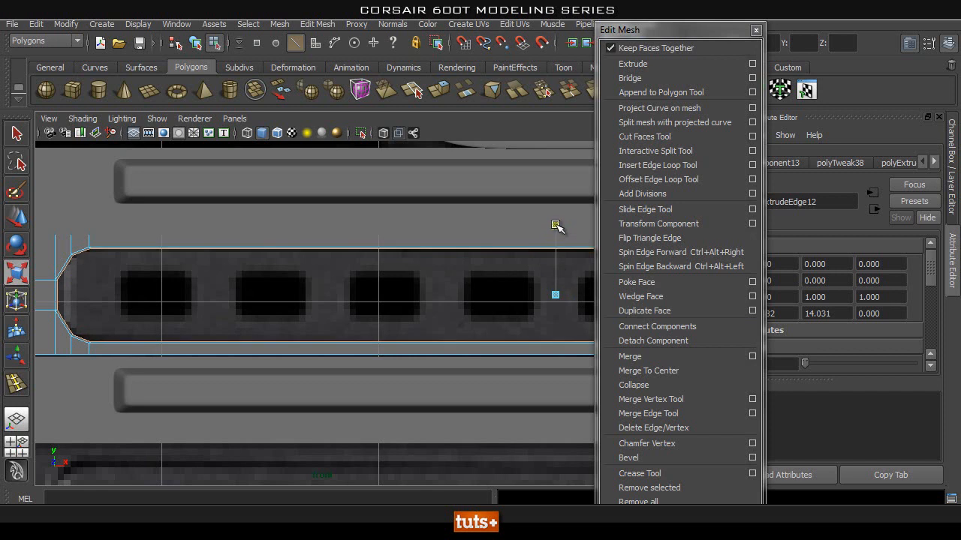
# Step: Extrude the opening's inner edge loop again and offset it a short distance in depth in the perspective view
pyautogui.press('space')
pyautogui.moveTo(420, 298); pyautogui.dragTo(421, 263)
pyautogui.keyDown('alt'); pyautogui.moveTo(352, 324); pyautogui.dragTo(455, 322); pyautogui.keyUp('alt')
pyautogui.scroll(3, 454, 323)
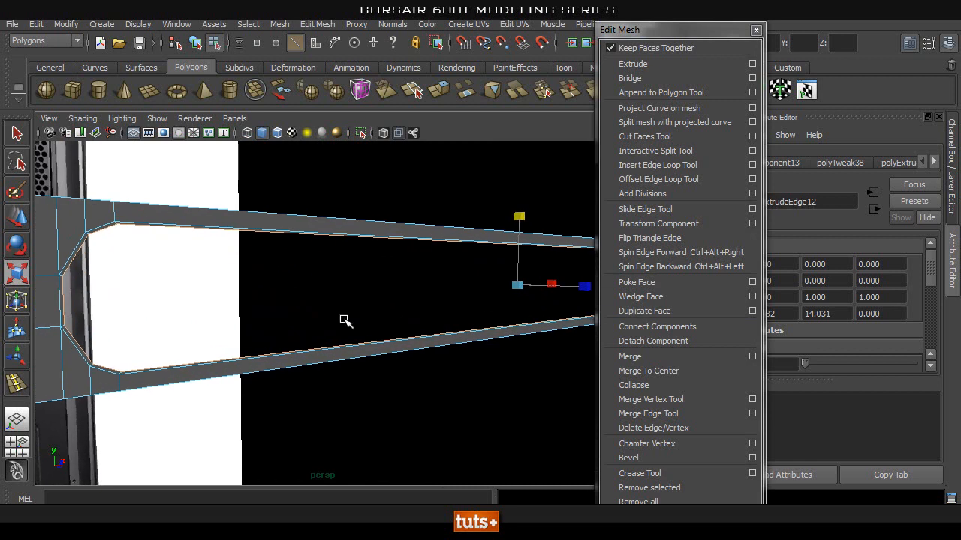
pyautogui.keyDown('alt'); pyautogui.moveTo(323, 313); pyautogui.dragTo(338, 312, button='middle'); pyautogui.keyUp('alt')
pyautogui.click(638, 65)
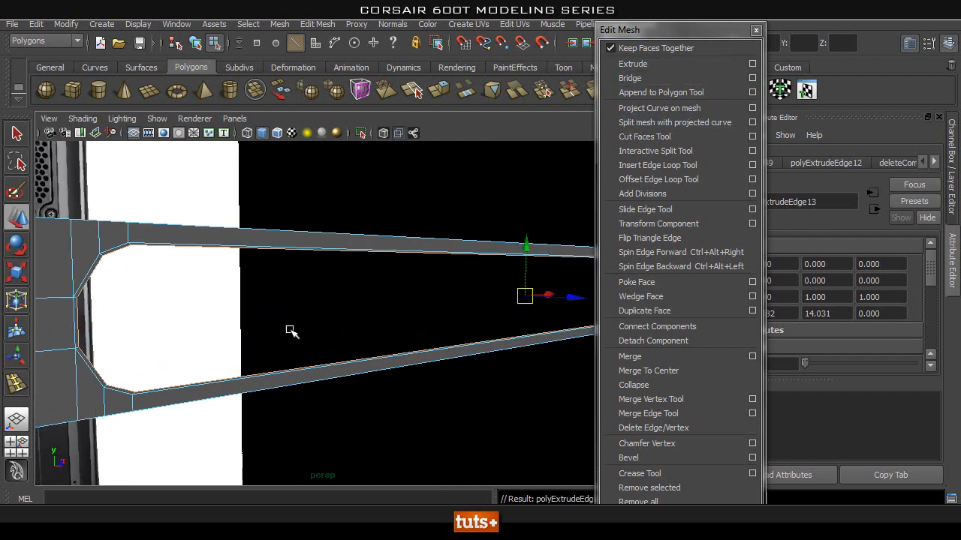
pyautogui.moveTo(576, 304); pyautogui.dragTo(607, 307)
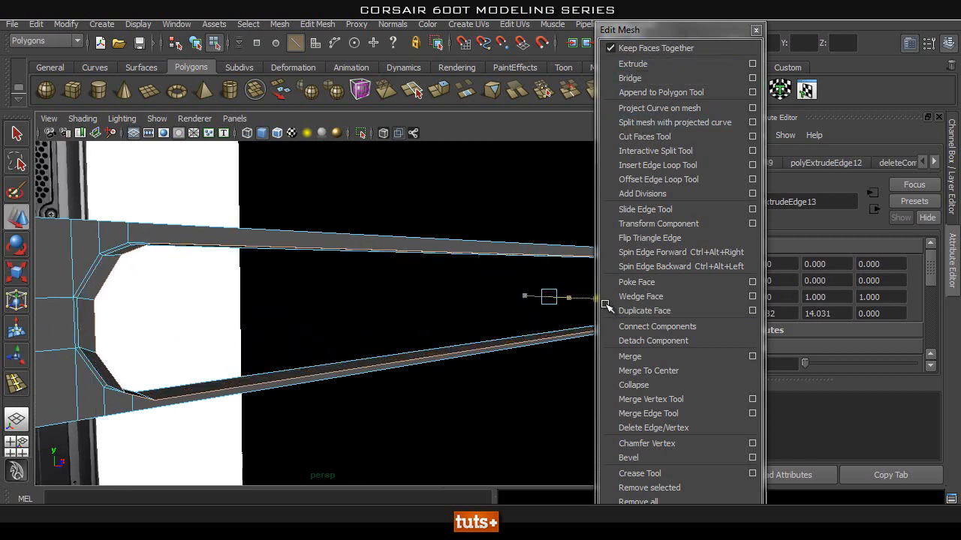
pyautogui.keyDown('alt'); pyautogui.moveTo(383, 336); pyautogui.dragTo(466, 331); pyautogui.keyUp('alt')
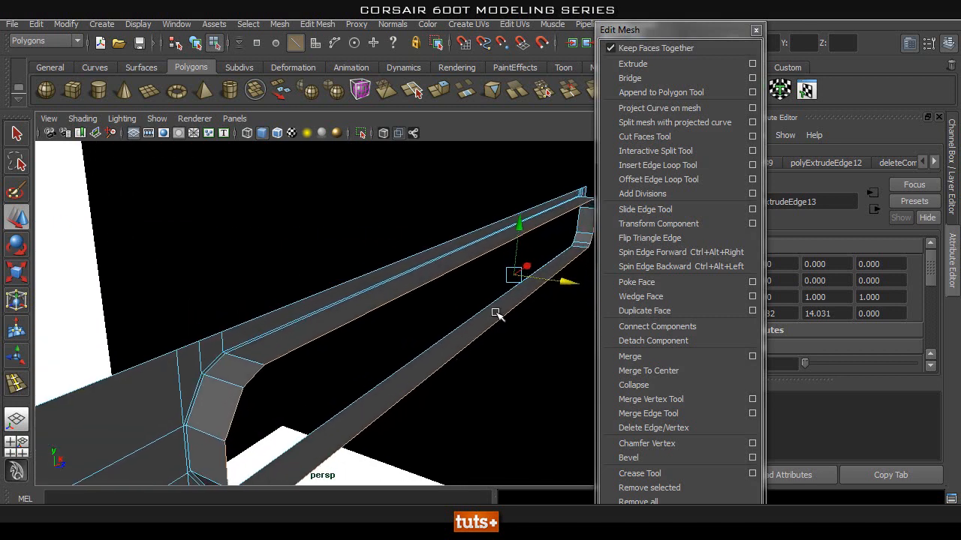
pyautogui.moveTo(576, 281); pyautogui.dragTo(558, 284)
# Step: Scale the offset edge loop inward in the front view to slope the walls along the sides and rounded ends
pyautogui.press('r')
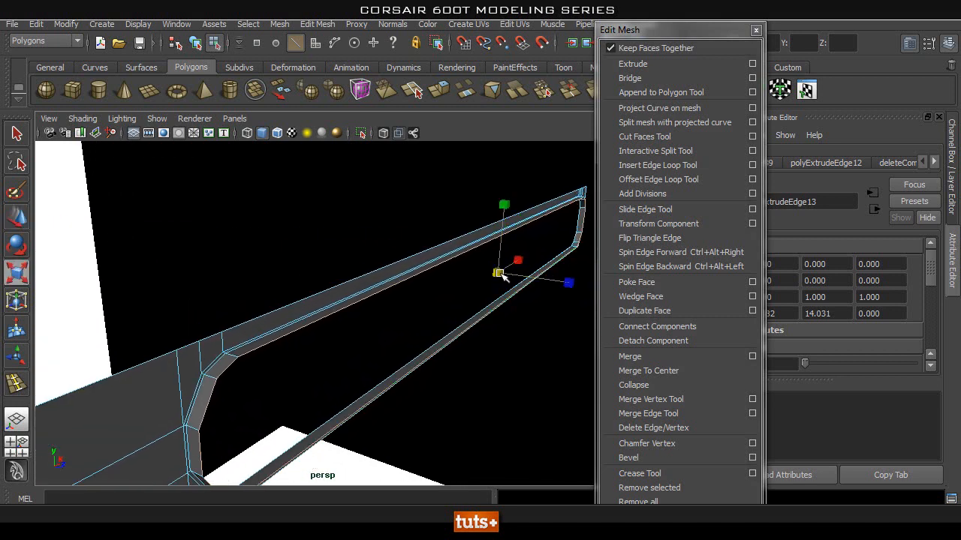
pyautogui.press('space')
pyautogui.moveTo(497, 277); pyautogui.dragTo(497, 312)
pyautogui.keyDown('alt'); pyautogui.moveTo(424, 312); pyautogui.dragTo(227, 327, button='middle'); pyautogui.keyUp('alt')
pyautogui.moveTo(355, 241); pyautogui.dragTo(356, 254)
pyautogui.keyDown('alt'); pyautogui.moveTo(296, 323); pyautogui.dragTo(581, 311, button='middle'); pyautogui.keyUp('alt')
pyautogui.keyDown('alt'); pyautogui.moveTo(386, 287); pyautogui.dragTo(345, 284, button='middle'); pyautogui.keyUp('alt')
pyautogui.keyDown('alt'); pyautogui.moveTo(415, 292); pyautogui.dragTo(371, 294, button='middle'); pyautogui.keyUp('alt')
pyautogui.scroll(-3, 489, 295)
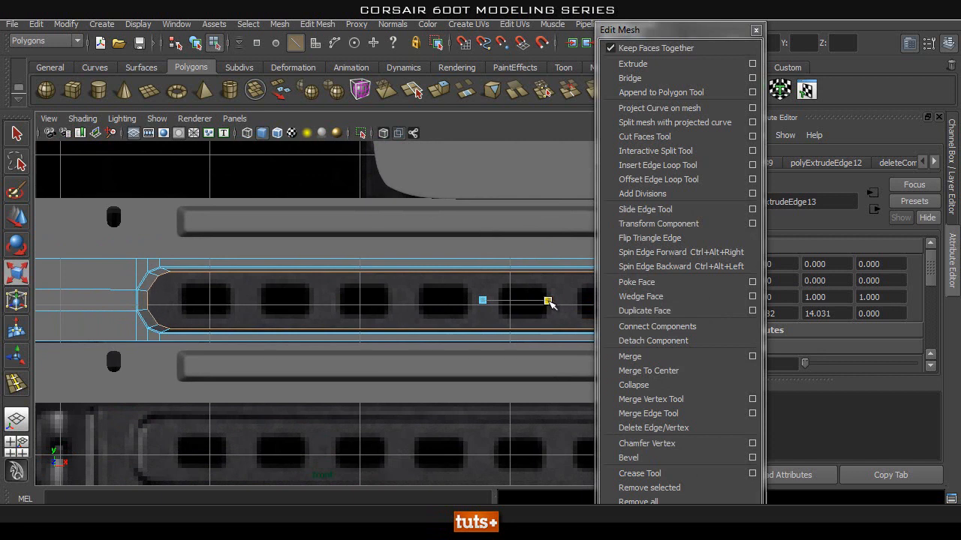
# Step: Extrude the inner edge loop once more, move it further in depth, and scale it inward to narrow the opening
pyautogui.press('space')
pyautogui.moveTo(452, 310); pyautogui.dragTo(458, 264)
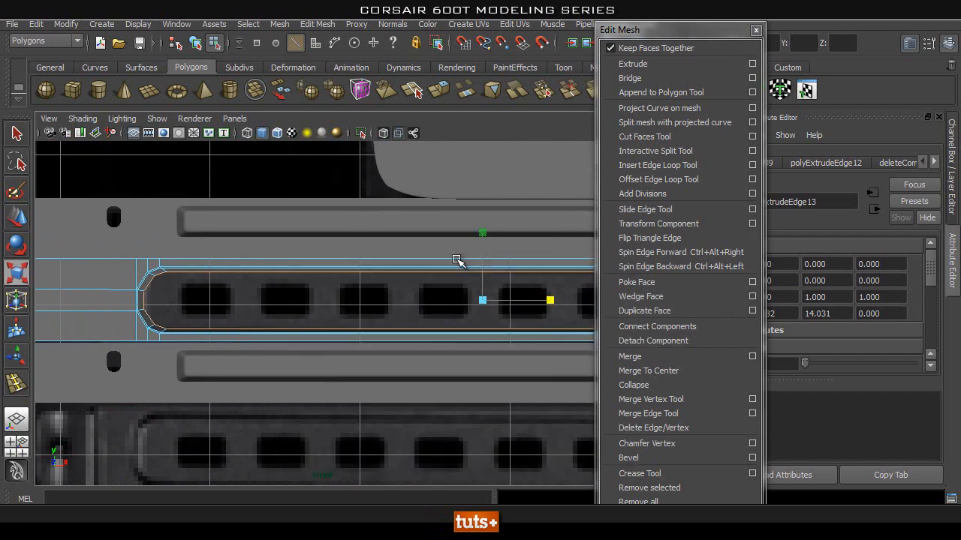
pyautogui.keyDown('alt'); pyautogui.moveTo(394, 323); pyautogui.dragTo(386, 295); pyautogui.keyUp('alt')
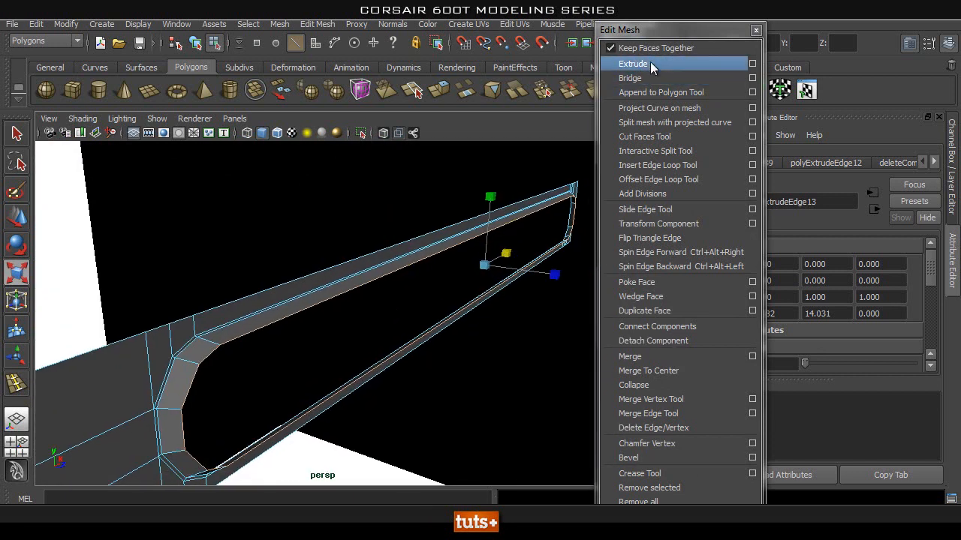
pyautogui.click(634, 63)
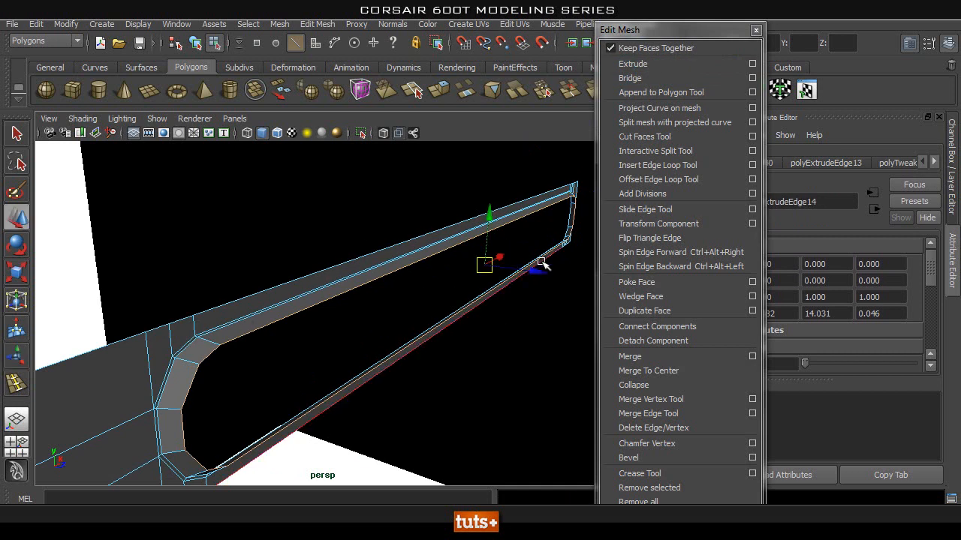
pyautogui.hotkey('ctrl', 'z')
pyautogui.hotkey('ctrl', 'z')
pyautogui.hotkey('ctrl', 'z')
pyautogui.moveTo(536, 268); pyautogui.dragTo(487, 278)
pyautogui.press('r')
pyautogui.moveTo(500, 199); pyautogui.dragTo(501, 249)
pyautogui.press('space')
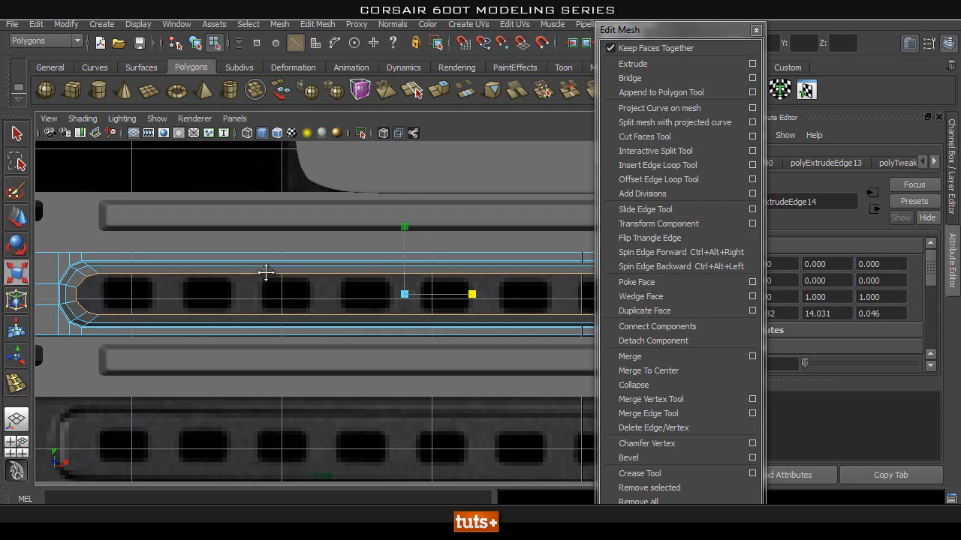
pyautogui.keyDown('alt'); pyautogui.moveTo(263, 273); pyautogui.dragTo(256, 272, button='middle'); pyautogui.keyUp('alt')
# Step: Extrude the innermost edge loop in the front view and scale it inward, reducing its height further
pyautogui.click(633, 64)
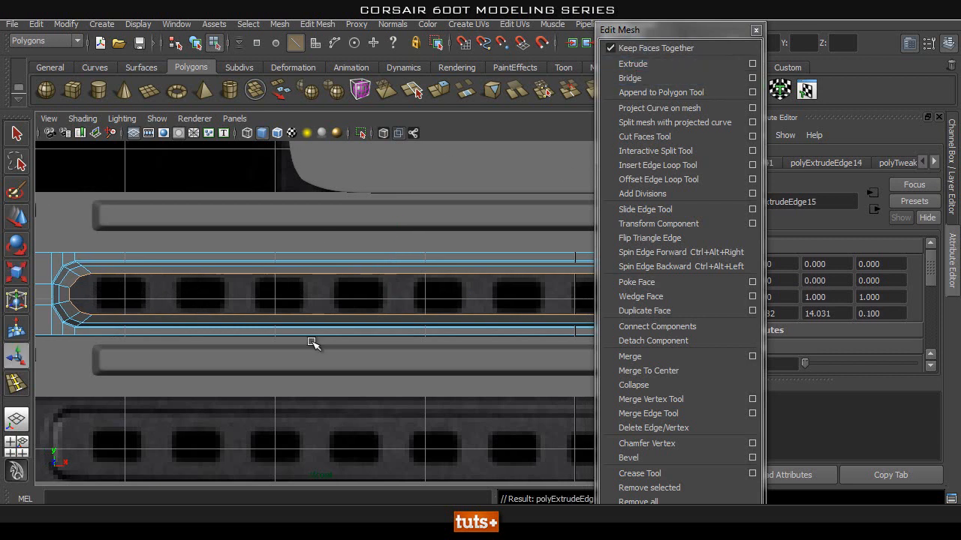
pyautogui.press('r')
pyautogui.moveTo(400, 296); pyautogui.dragTo(397, 296)
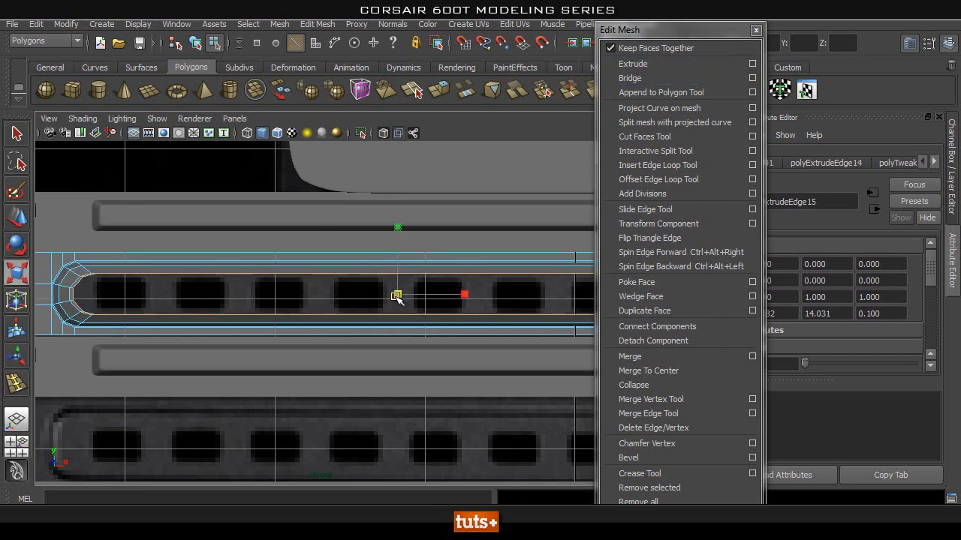
pyautogui.moveTo(395, 220); pyautogui.dragTo(400, 253)
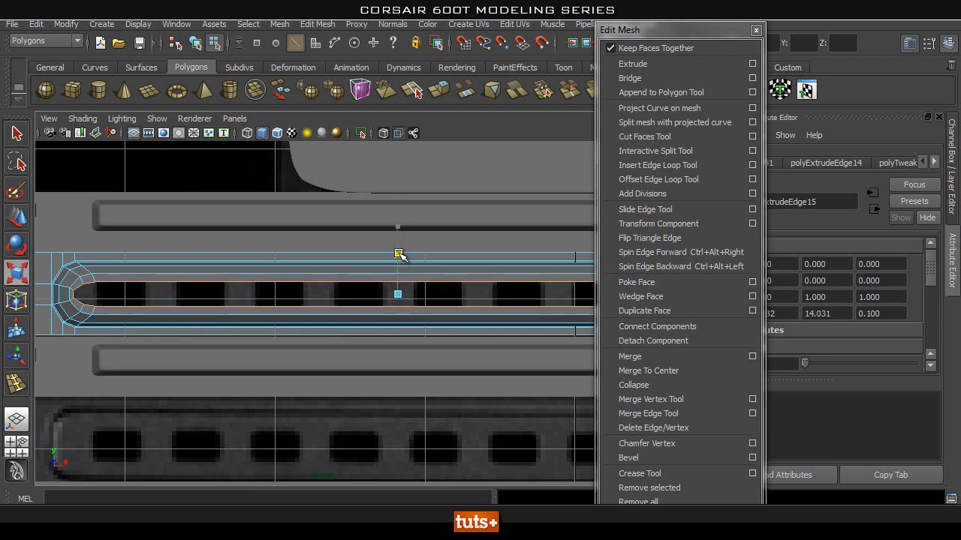
# Step: Increase the new inner loop's height in the front view to make an even narrow border around the opening
pyautogui.keyDown('alt'); pyautogui.moveTo(211, 294); pyautogui.dragTo(366, 285, button='middle'); pyautogui.keyUp('alt')
pyautogui.scroll(3, 195, 289)
pyautogui.keyDown('alt'); pyautogui.moveTo(223, 276); pyautogui.dragTo(262, 293, button='middle'); pyautogui.keyUp('alt')
pyautogui.scroll(1, 260, 304)
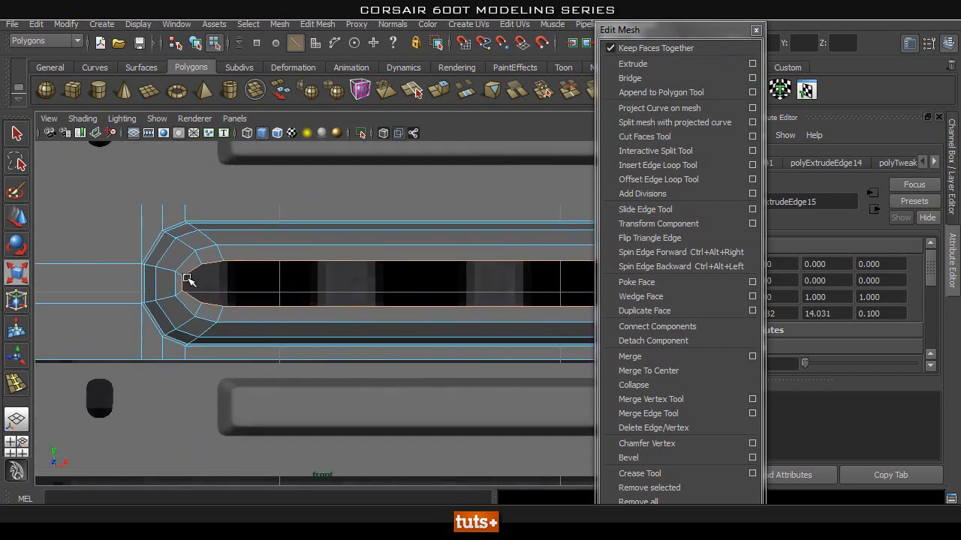
pyautogui.keyDown('alt'); pyautogui.moveTo(198, 273); pyautogui.dragTo(341, 308, button='middle'); pyautogui.keyUp('alt')
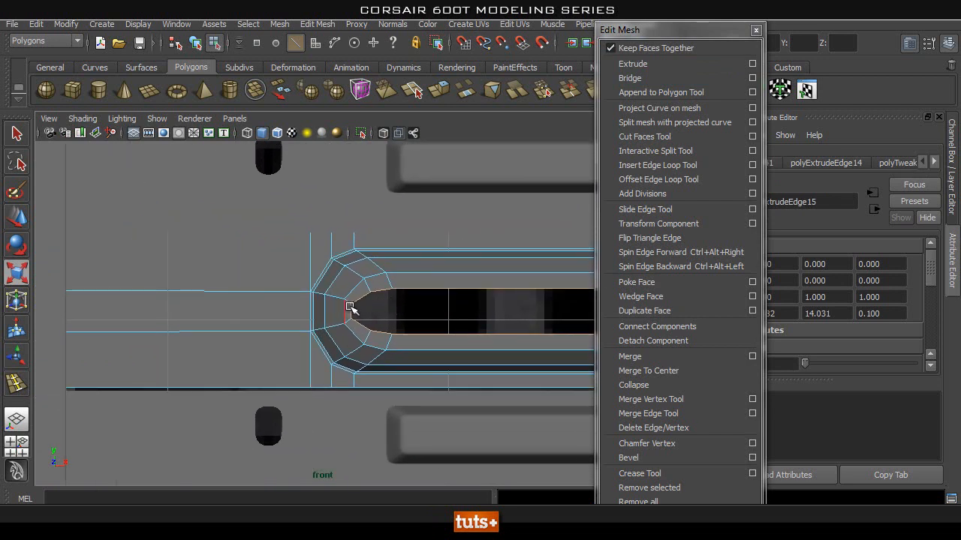
pyautogui.scroll(-5, 375, 299)
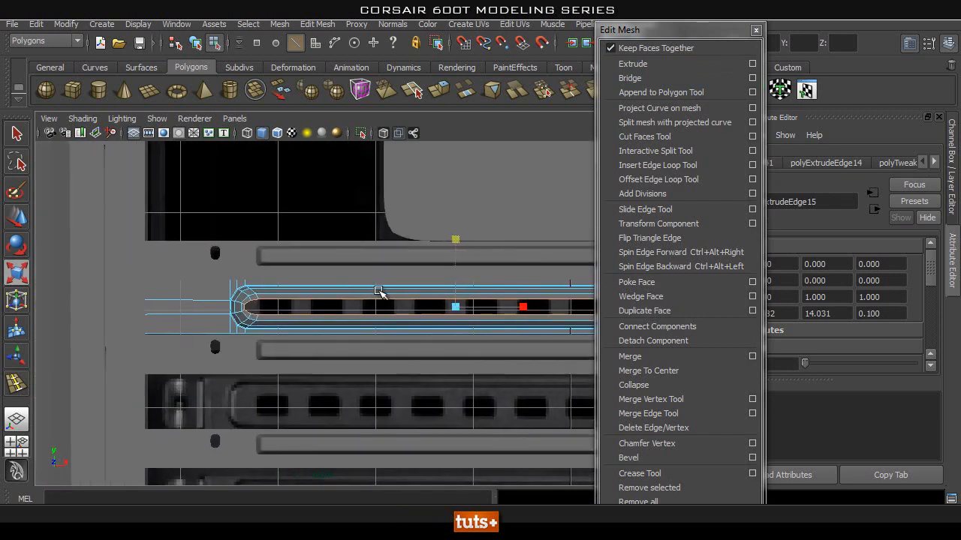
pyautogui.scroll(1, 475, 298)
pyautogui.moveTo(511, 235); pyautogui.dragTo(518, 201)
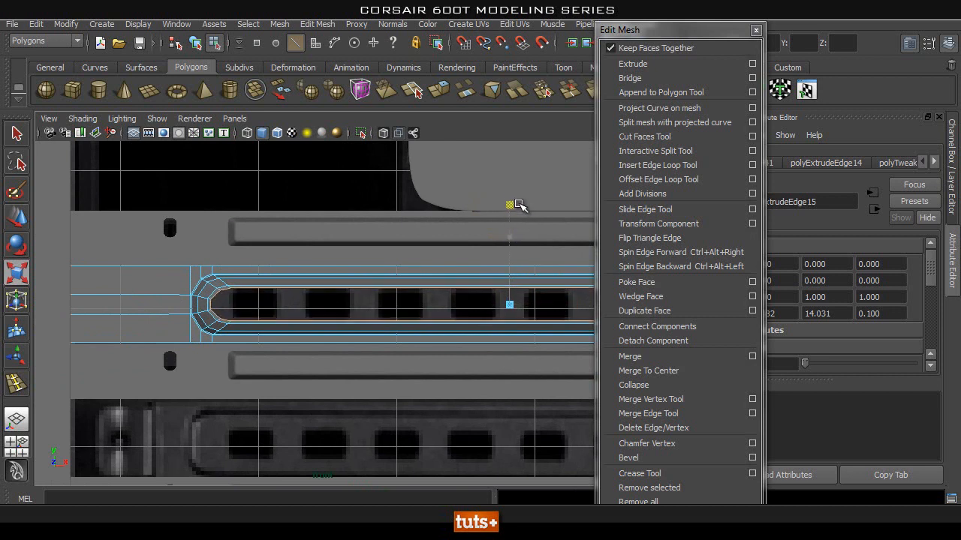
pyautogui.scroll(6, 253, 290)
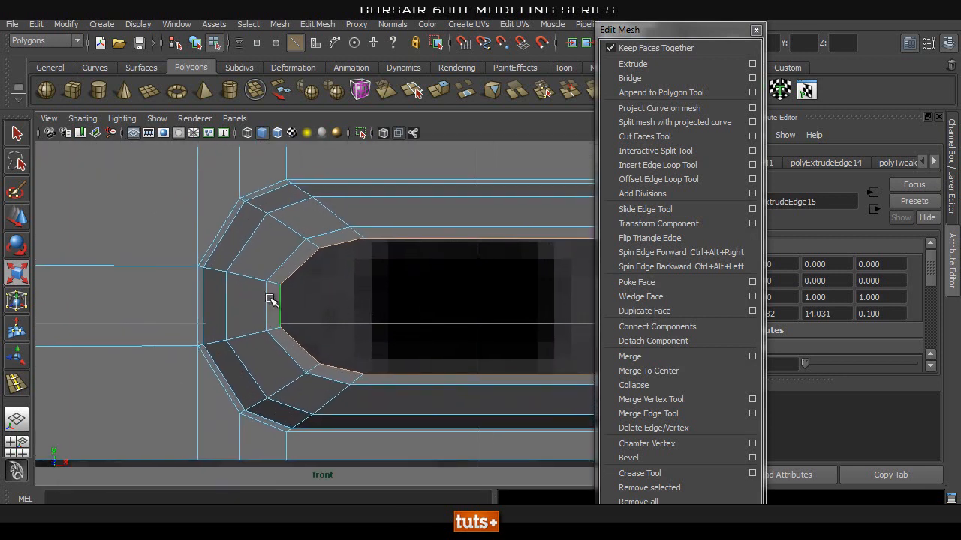
pyautogui.keyDown('alt'); pyautogui.moveTo(370, 340); pyautogui.dragTo(253, 330, button='middle'); pyautogui.keyUp('alt')
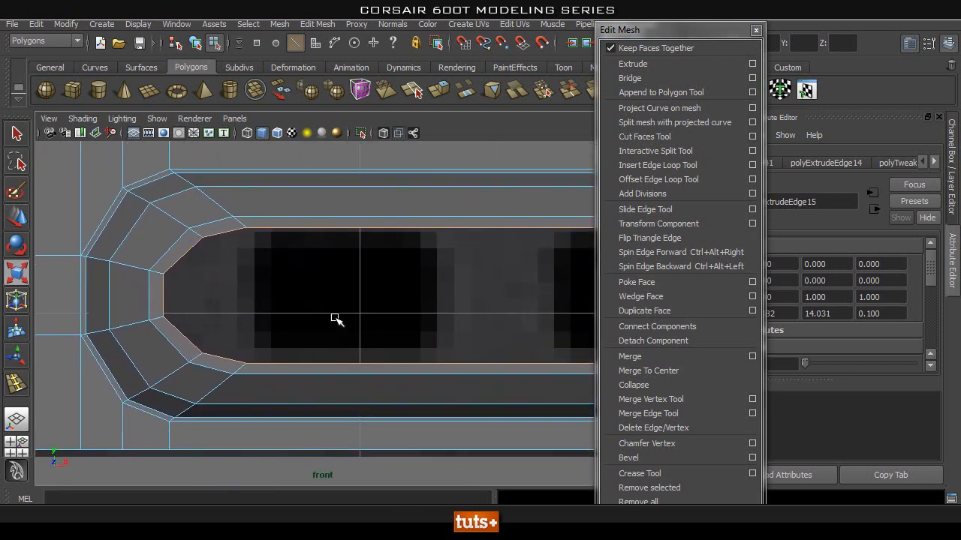
# Step: Extrude the upper edges of the inner opening, including the short sloped edges at both rounded ends
pyautogui.press('q')
pyautogui.moveTo(300, 214); pyautogui.dragTo(360, 194, button='right')
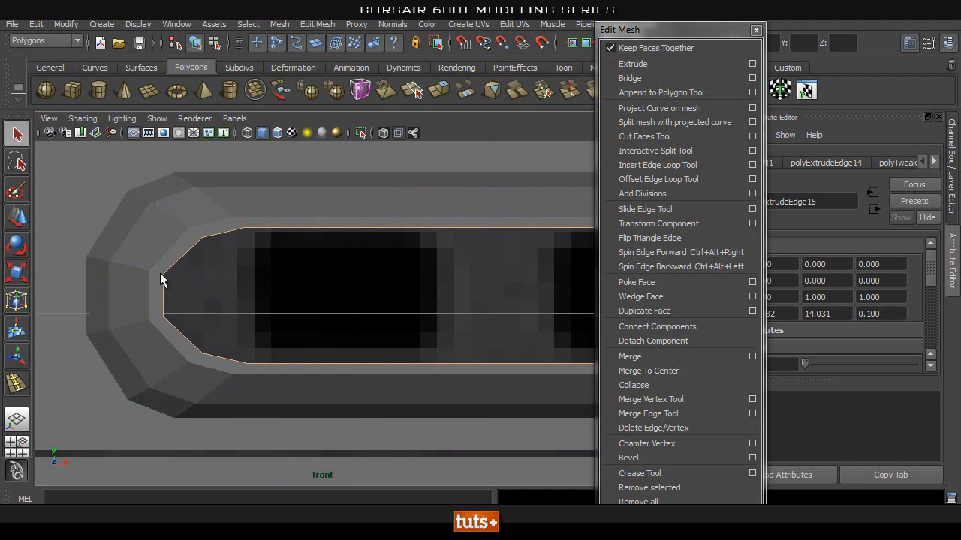
pyautogui.click(201, 226)
pyautogui.moveTo(201, 226); pyautogui.dragTo(198, 189, button='right')
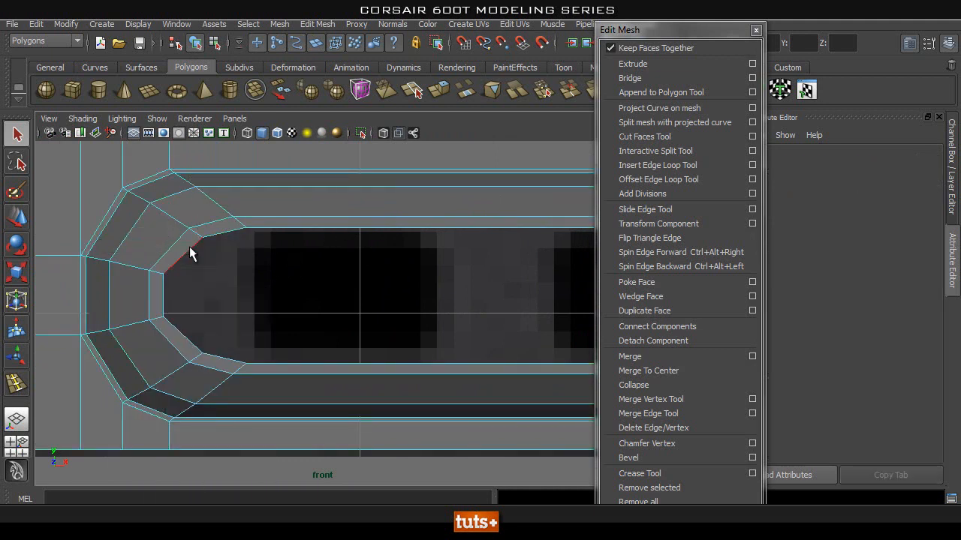
pyautogui.keyDown('shift'); pyautogui.click(223, 229); pyautogui.keyUp('shift')
pyautogui.keyDown('shift'); pyautogui.click(301, 227); pyautogui.keyUp('shift')
pyautogui.scroll(-5, 361, 294)
pyautogui.keyDown('alt'); pyautogui.moveTo(349, 278); pyautogui.dragTo(120, 259, button='middle'); pyautogui.keyUp('alt')
pyautogui.scroll(1, 393, 260)
pyautogui.keyDown('alt'); pyautogui.moveTo(393, 260); pyautogui.dragTo(168, 273, button='middle'); pyautogui.keyUp('alt')
pyautogui.scroll(4, 337, 298)
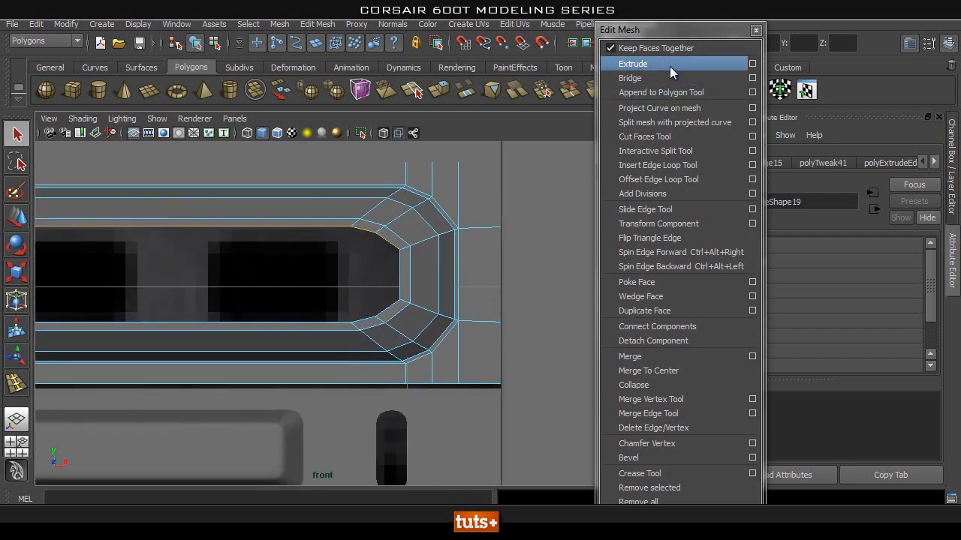
pyautogui.click(633, 64)
# Step: Flatten the extruded upper edges into a straight line and move them down across the opening
pyautogui.scroll(-7, 414, 241)
pyautogui.keyDown('alt'); pyautogui.moveTo(384, 232); pyautogui.dragTo(551, 193, button='middle'); pyautogui.keyUp('alt')
pyautogui.press('w')
pyautogui.moveTo(262, 208); pyautogui.dragTo(262, 212)
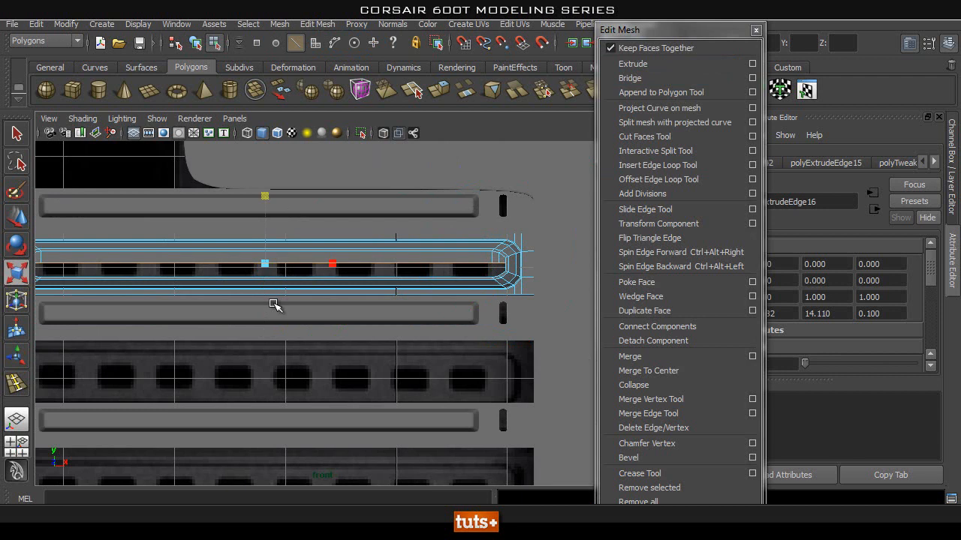
pyautogui.press('w')
pyautogui.moveTo(262, 218)
pyautogui.mouseDown()
pyautogui.moveTo(264, 236)
pyautogui.moveTo(263, 217)
pyautogui.mouseUp()
# Step: Merge the extruded edge's right-end vertices into the matching vertices on the opening's lower border
pyautogui.keyDown('alt'); pyautogui.moveTo(342, 252); pyautogui.dragTo(500, 253, button='right'); pyautogui.keyUp('alt')
pyautogui.keyDown('alt'); pyautogui.moveTo(501, 253); pyautogui.dragTo(202, 281, button='middle'); pyautogui.keyUp('alt')
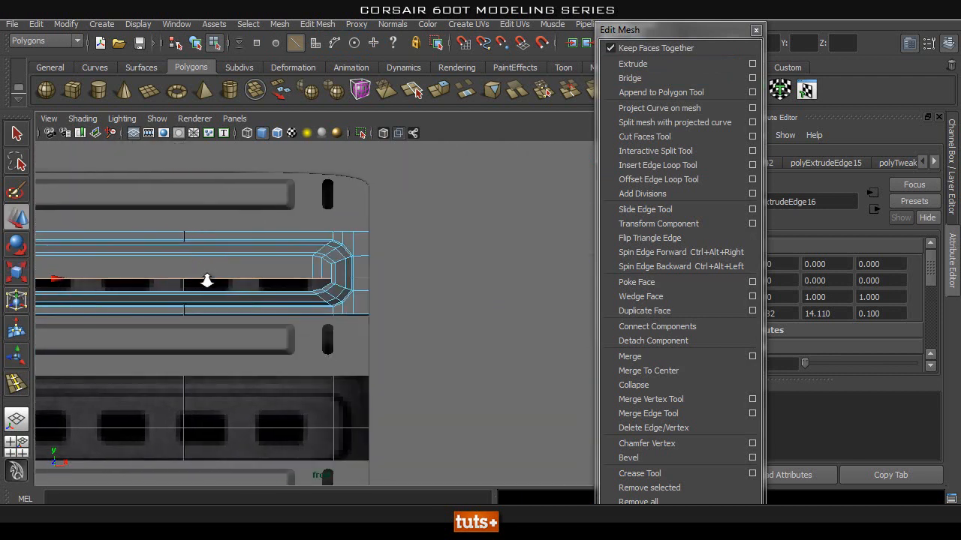
pyautogui.keyDown('alt'); pyautogui.moveTo(202, 280); pyautogui.dragTo(512, 295, button='right'); pyautogui.keyUp('alt')
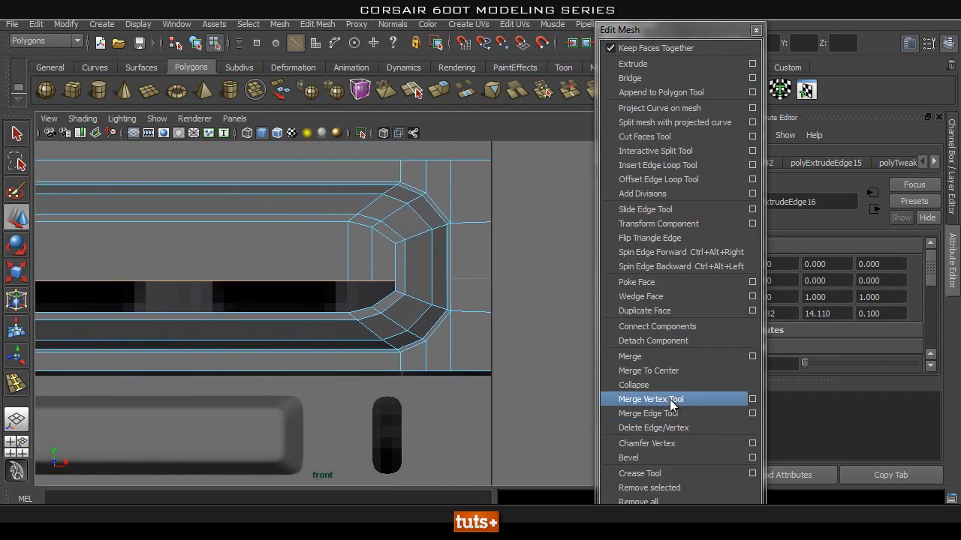
pyautogui.click(674, 399)
pyautogui.moveTo(395, 285); pyautogui.dragTo(371, 308)
pyautogui.moveTo(347, 280); pyautogui.dragTo(347, 311)
# Step: Merge the extruded edge's left-end vertices into the matching vertices on the opening's lower border and return to object mode
pyautogui.keyDown('alt'); pyautogui.moveTo(162, 325); pyautogui.dragTo(743, 308, button='middle'); pyautogui.keyUp('alt')
pyautogui.keyDown('alt'); pyautogui.moveTo(124, 289); pyautogui.dragTo(568, 283, button='middle'); pyautogui.keyUp('alt')
pyautogui.keyDown('alt'); pyautogui.moveTo(568, 283); pyautogui.dragTo(379, 289, button='right'); pyautogui.keyUp('alt')
pyautogui.keyDown('alt'); pyautogui.moveTo(180, 274); pyautogui.dragTo(238, 281, button='middle'); pyautogui.keyUp('alt')
pyautogui.keyDown('alt'); pyautogui.moveTo(238, 281); pyautogui.dragTo(488, 284, button='right'); pyautogui.keyUp('alt')
pyautogui.moveTo(333, 245); pyautogui.dragTo(302, 270)
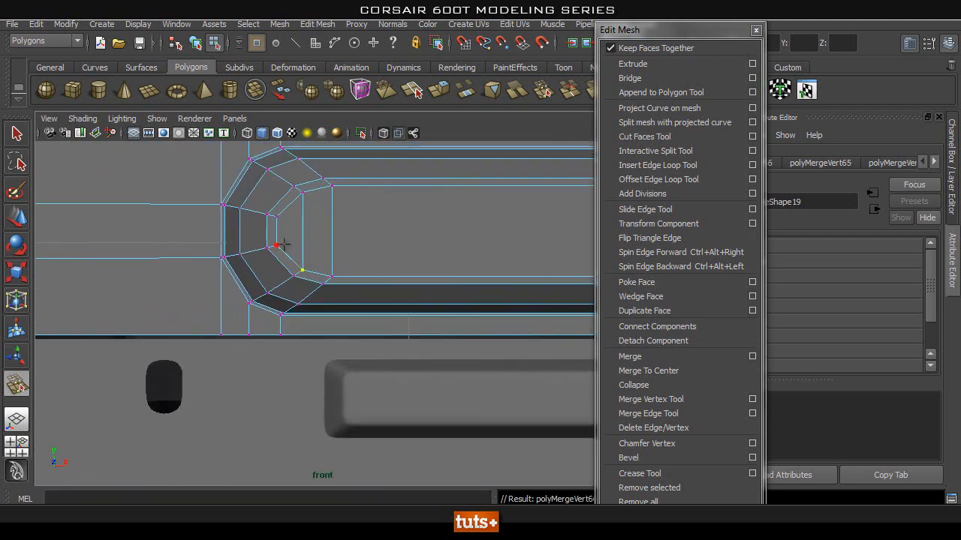
pyautogui.keyDown('alt'); pyautogui.moveTo(226, 236); pyautogui.dragTo(466, 242, button='right'); pyautogui.keyUp('alt')
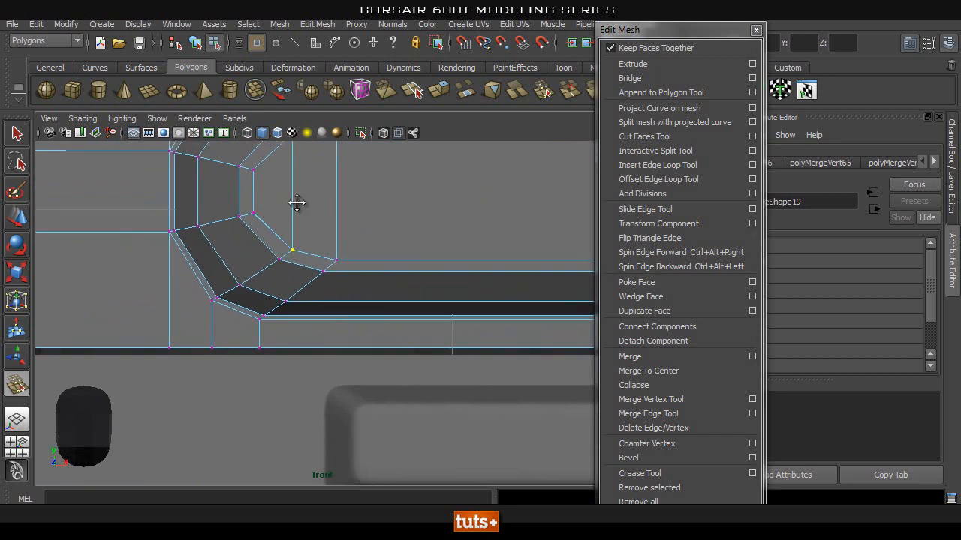
pyautogui.keyDown('alt'); pyautogui.moveTo(290, 197); pyautogui.dragTo(305, 227, button='middle'); pyautogui.keyUp('alt')
pyautogui.press('q')
pyautogui.moveTo(288, 231); pyautogui.dragTo(351, 169, button='right')
pyautogui.keyDown('alt'); pyautogui.moveTo(280, 247); pyautogui.dragTo(201, 270, button='middle'); pyautogui.keyUp('alt')
pyautogui.moveTo(328, 257); pyautogui.dragTo(399, 234, button='right')
pyautogui.click(408, 234)
# Step: Examine the closed recessed panel and its rounded left end in the perspective view
pyautogui.keyDown('alt'); pyautogui.moveTo(405, 256); pyautogui.dragTo(322, 277, button='middle'); pyautogui.keyUp('alt')
pyautogui.press('space')
pyautogui.moveTo(322, 277); pyautogui.dragTo(328, 234)
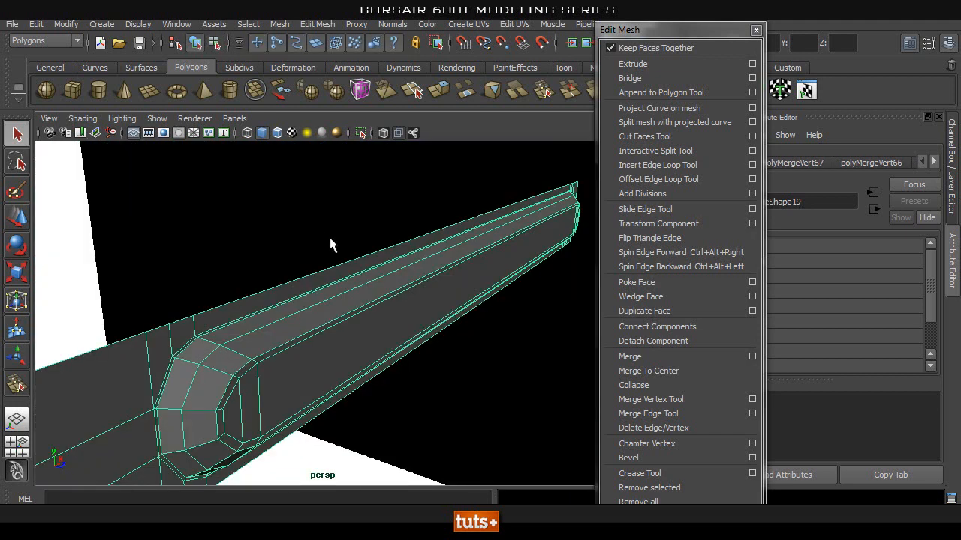
pyautogui.keyDown('alt'); pyautogui.moveTo(435, 330); pyautogui.dragTo(391, 345, button='right'); pyautogui.keyUp('alt')
pyautogui.keyDown('alt'); pyautogui.moveTo(391, 345); pyautogui.dragTo(236, 329); pyautogui.keyUp('alt')
pyautogui.keyDown('alt'); pyautogui.moveTo(237, 328); pyautogui.dragTo(405, 404, button='right'); pyautogui.keyUp('alt')
pyautogui.click(404, 405)
pyautogui.keyDown('alt'); pyautogui.moveTo(351, 363); pyautogui.dragTo(397, 347, button='middle'); pyautogui.keyUp('alt')
pyautogui.click(240, 316)
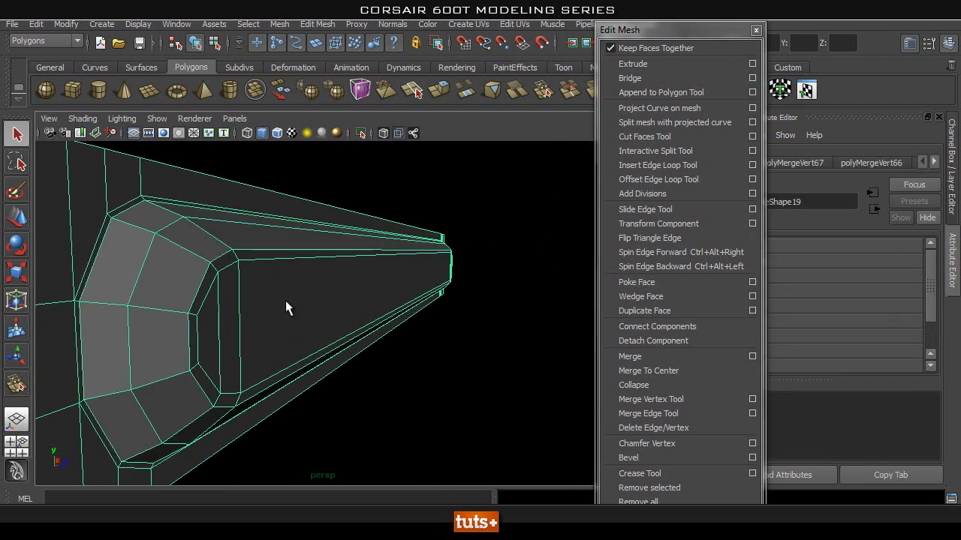
pyautogui.keyDown('alt'); pyautogui.moveTo(393, 305); pyautogui.dragTo(334, 330); pyautogui.keyUp('alt')
# Step: Turn on X-ray shading in the front view to reveal the reference slots behind the cover's left end
pyautogui.press('space')
pyautogui.keyDown('alt'); pyautogui.moveTo(382, 287); pyautogui.dragTo(204, 302, button='middle'); pyautogui.keyUp('alt')
pyautogui.click(384, 134)
pyautogui.keyDown('alt'); pyautogui.moveTo(481, 272); pyautogui.dragTo(371, 283, button='right'); pyautogui.keyUp('alt')
pyautogui.keyDown('alt'); pyautogui.moveTo(282, 309); pyautogui.dragTo(295, 291, button='middle'); pyautogui.keyUp('alt')
pyautogui.keyDown('alt'); pyautogui.moveTo(194, 305); pyautogui.dragTo(433, 304, button='right'); pyautogui.keyUp('alt')
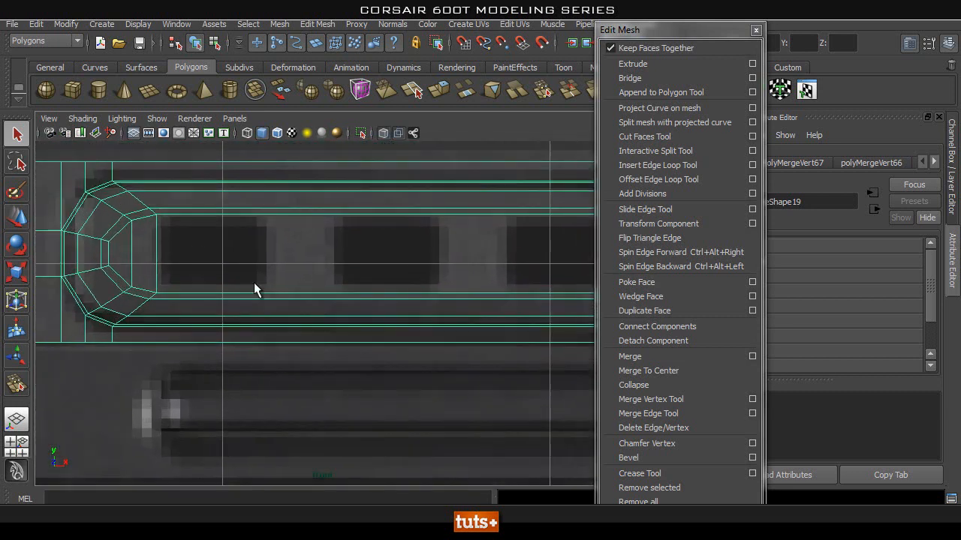
pyautogui.keyDown('alt'); pyautogui.moveTo(234, 280); pyautogui.dragTo(210, 289, button='middle'); pyautogui.keyUp('alt')
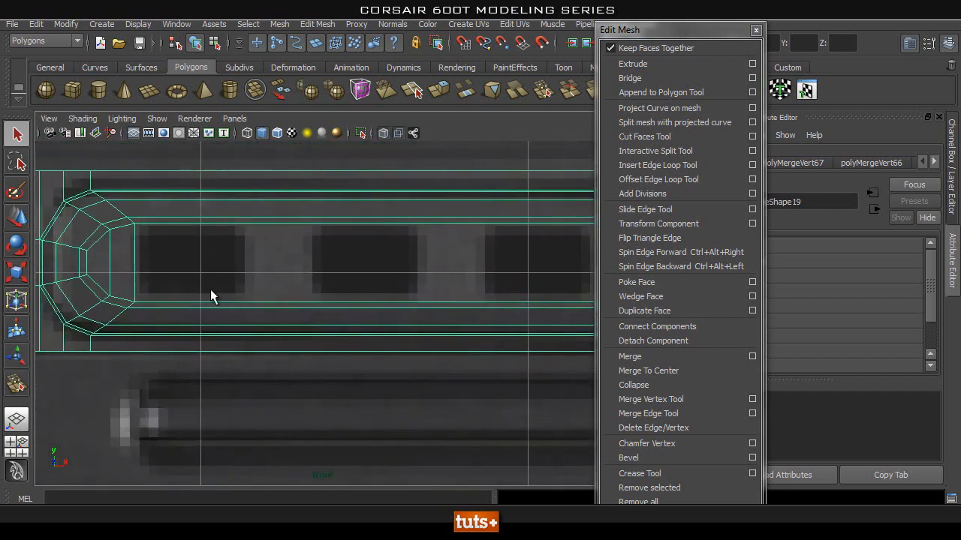
# Step: Insert a vertical edge loop near the first slot, straighten it, and align it with the slot's right edge
pyautogui.click(660, 165)
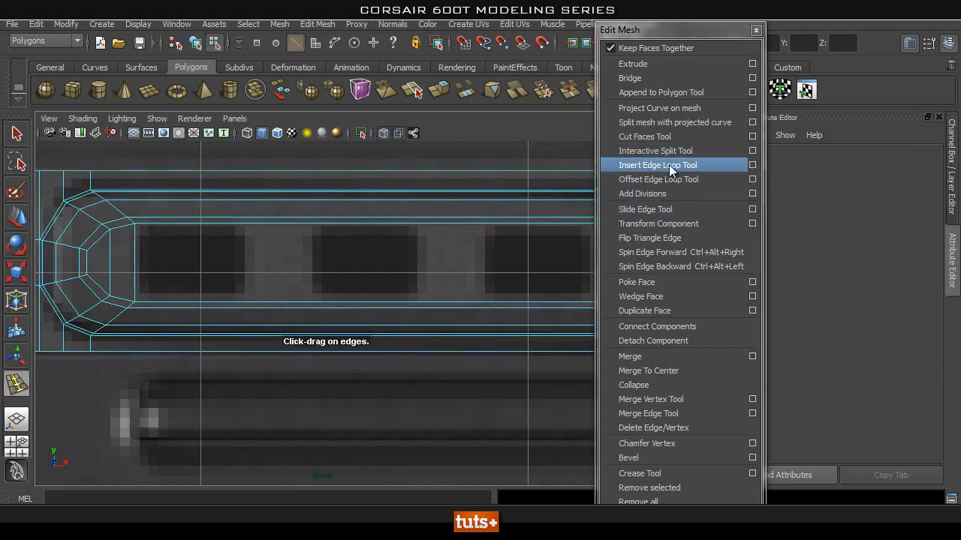
pyautogui.moveTo(244, 314); pyautogui.dragTo(242, 313)
pyautogui.press('r')
pyautogui.moveTo(158, 265); pyautogui.dragTo(243, 263)
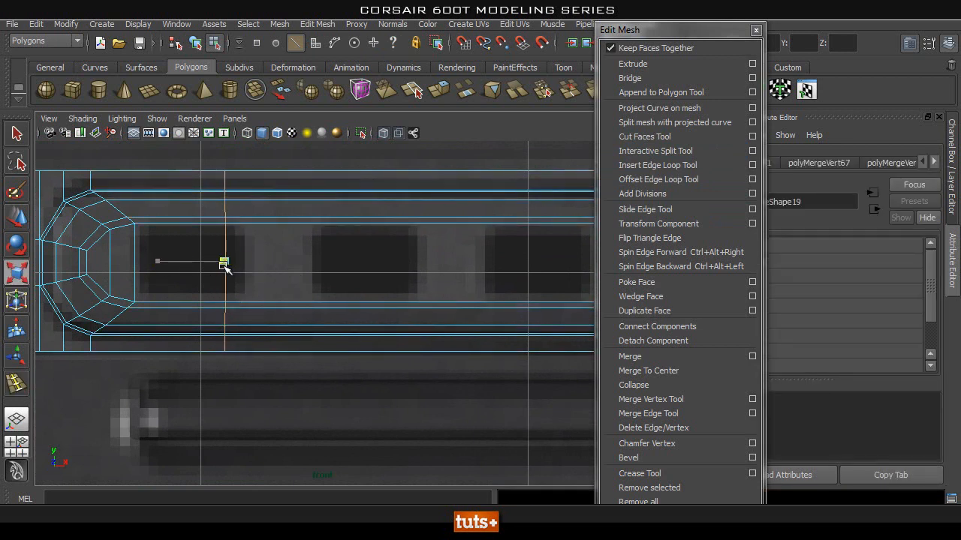
pyautogui.press('w')
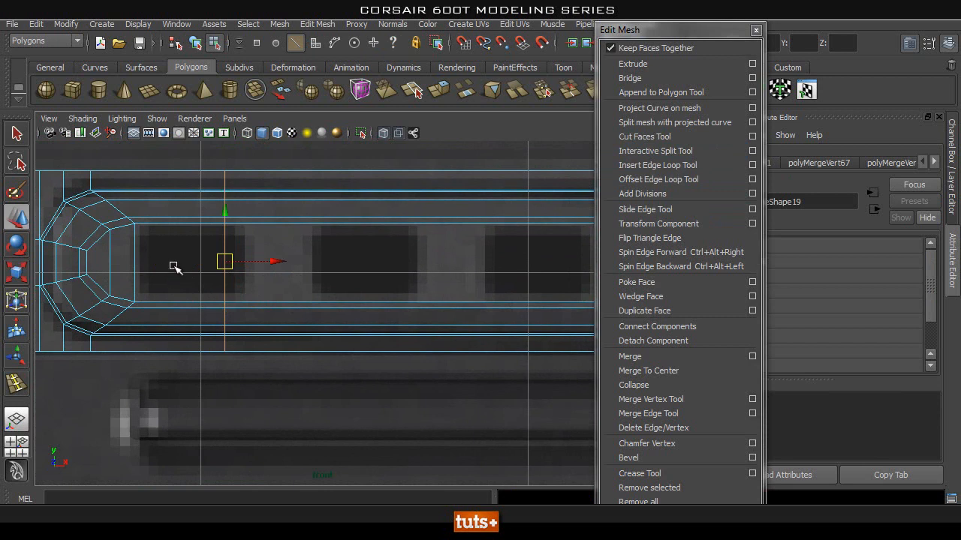
pyautogui.moveTo(264, 266); pyautogui.dragTo(293, 267)
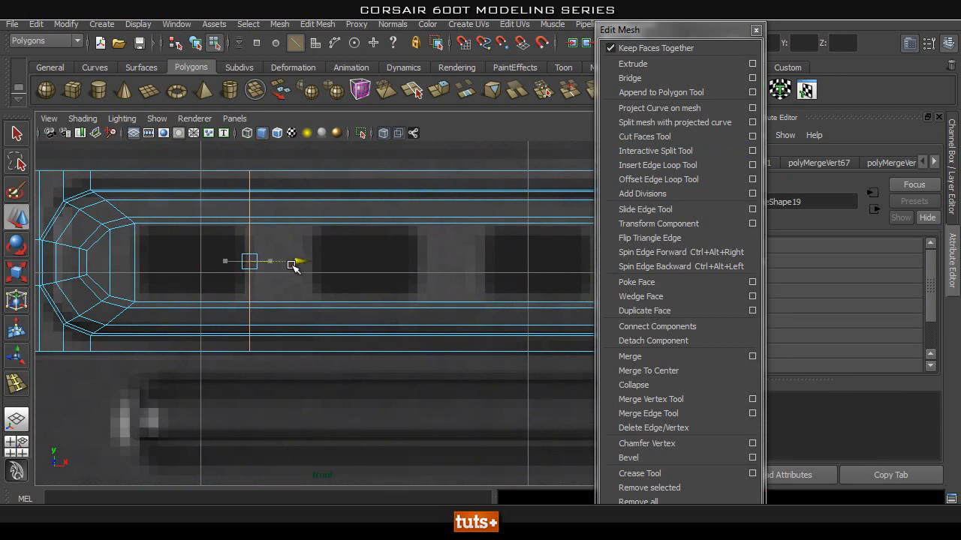
# Step: Insert vertical edge loops along both sides of the second slot and straighten the right-hand loop
pyautogui.keyDown('alt'); pyautogui.moveTo(368, 271); pyautogui.dragTo(337, 270, button='middle'); pyautogui.keyUp('alt')
pyautogui.click(663, 165)
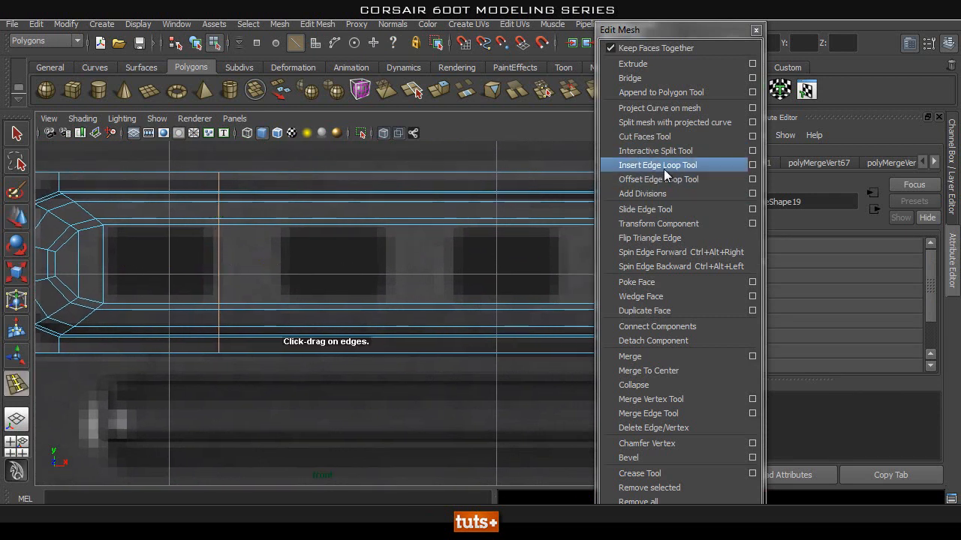
pyautogui.moveTo(297, 232); pyautogui.dragTo(283, 233)
pyautogui.moveTo(391, 230); pyautogui.dragTo(389, 230)
pyautogui.keyDown('alt'); pyautogui.moveTo(421, 247); pyautogui.dragTo(291, 256, button='middle'); pyautogui.keyUp('alt')
pyautogui.press('r')
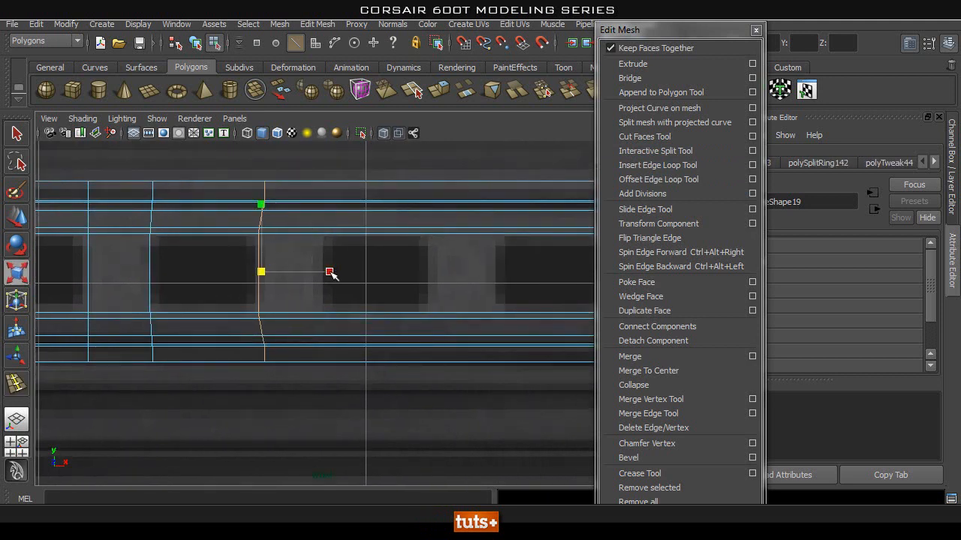
pyautogui.moveTo(311, 274); pyautogui.dragTo(271, 279)
# Step: Insert vertical edge loops along the left and right sides of the third slot
pyautogui.keyDown('alt'); pyautogui.moveTo(468, 256); pyautogui.dragTo(392, 255, button='middle'); pyautogui.keyUp('alt')
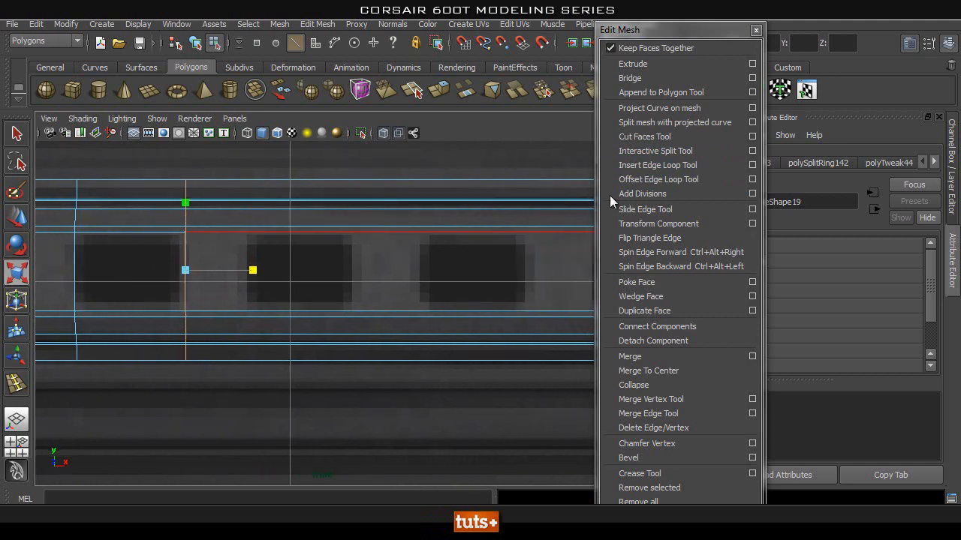
pyautogui.click(629, 167)
pyautogui.moveTo(272, 229); pyautogui.dragTo(256, 233)
pyautogui.moveTo(371, 240); pyautogui.dragTo(349, 238)
# Step: Insert vertical edge loops along both sides of the fourth slot and straighten the right-hand loop
pyautogui.keyDown('alt'); pyautogui.moveTo(440, 247); pyautogui.dragTo(311, 251, button='middle'); pyautogui.keyUp('alt')
pyautogui.moveTo(305, 233); pyautogui.dragTo(296, 236)
pyautogui.keyDown('alt'); pyautogui.moveTo(350, 249); pyautogui.dragTo(264, 254, button='middle'); pyautogui.keyUp('alt')
pyautogui.moveTo(333, 239); pyautogui.dragTo(307, 242)
pyautogui.press('r')
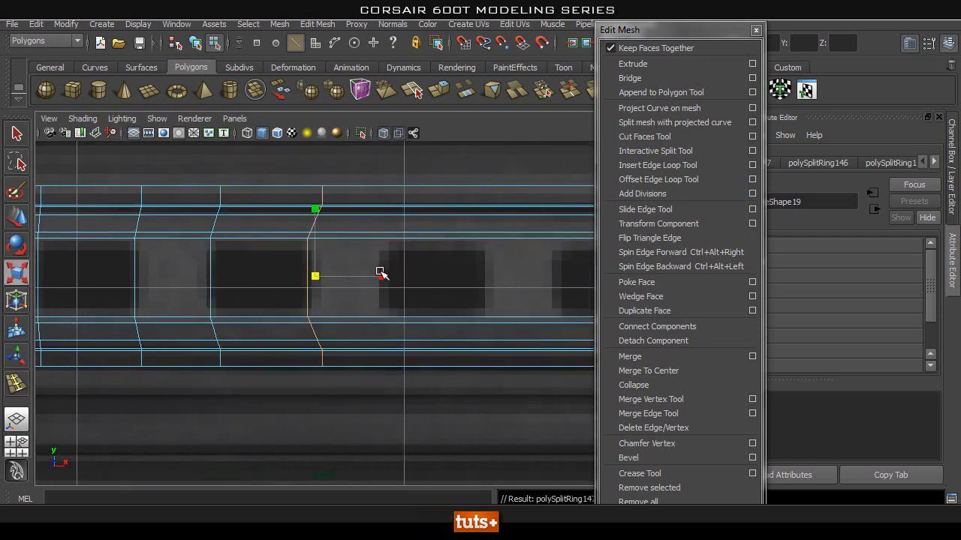
pyautogui.moveTo(383, 274); pyautogui.dragTo(369, 275)
pyautogui.press('w')
# Step: Insert a vertical edge loop along the fifth slot's left side and straighten it
pyautogui.keyDown('alt'); pyautogui.moveTo(548, 214); pyautogui.dragTo(450, 211, button='middle'); pyautogui.keyUp('alt')
pyautogui.click(656, 165)
pyautogui.moveTo(319, 249); pyautogui.dragTo(296, 257)
pyautogui.press('r')
pyautogui.moveTo(361, 285); pyautogui.dragTo(337, 286)
pyautogui.press('w')
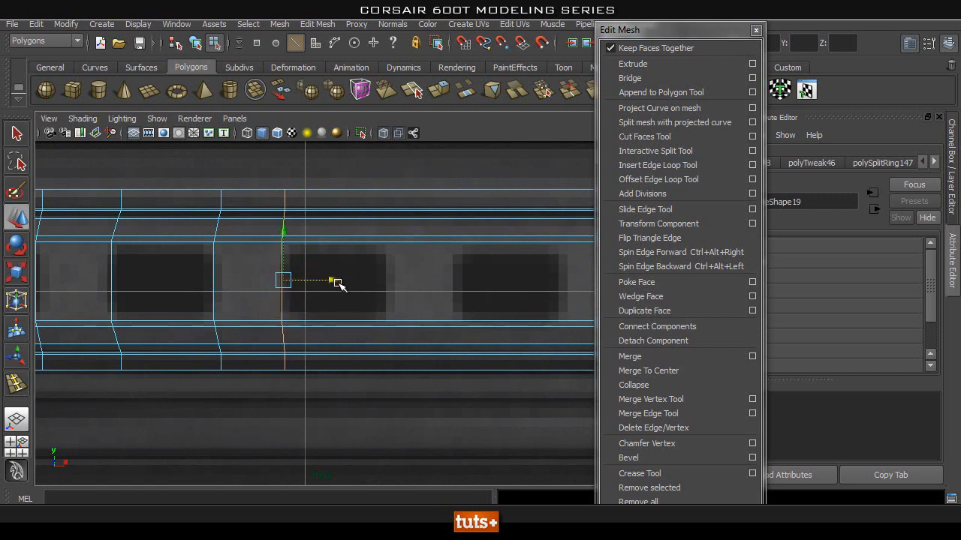
# Step: Insert vertical edge loops at the fifth slot's right side and both sides of the sixth slot, straightening the last loop
pyautogui.keyDown('alt'); pyautogui.moveTo(412, 277); pyautogui.dragTo(313, 267, button='middle'); pyautogui.keyUp('alt')
pyautogui.click(668, 165)
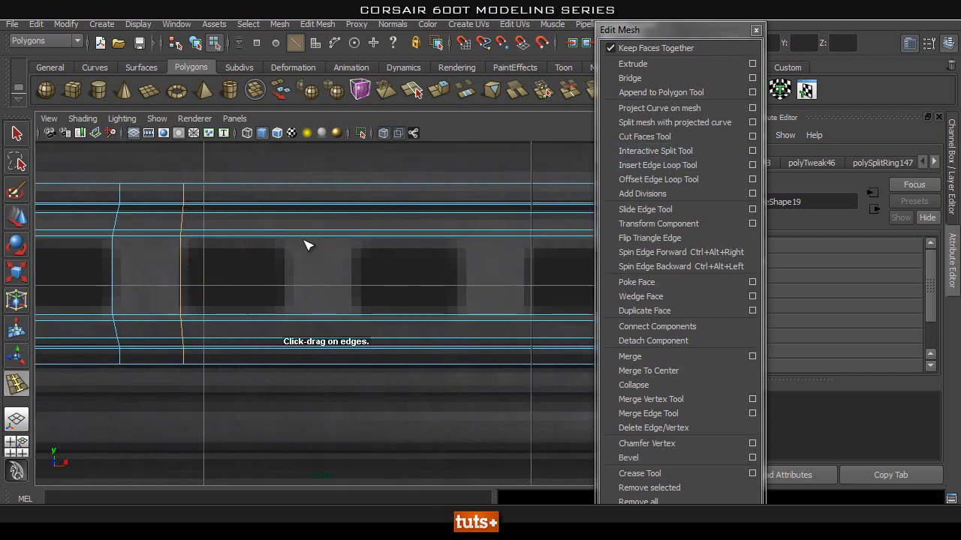
pyautogui.moveTo(304, 240); pyautogui.dragTo(291, 244)
pyautogui.moveTo(365, 237); pyautogui.dragTo(356, 244)
pyautogui.keyDown('alt'); pyautogui.moveTo(357, 244); pyautogui.dragTo(310, 262, button='middle'); pyautogui.keyUp('alt')
pyautogui.moveTo(365, 246)
pyautogui.mouseDown()
pyautogui.moveTo(375, 239)
pyautogui.moveTo(360, 239)
pyautogui.mouseUp()
pyautogui.press('w')
pyautogui.moveTo(431, 274); pyautogui.dragTo(400, 275)
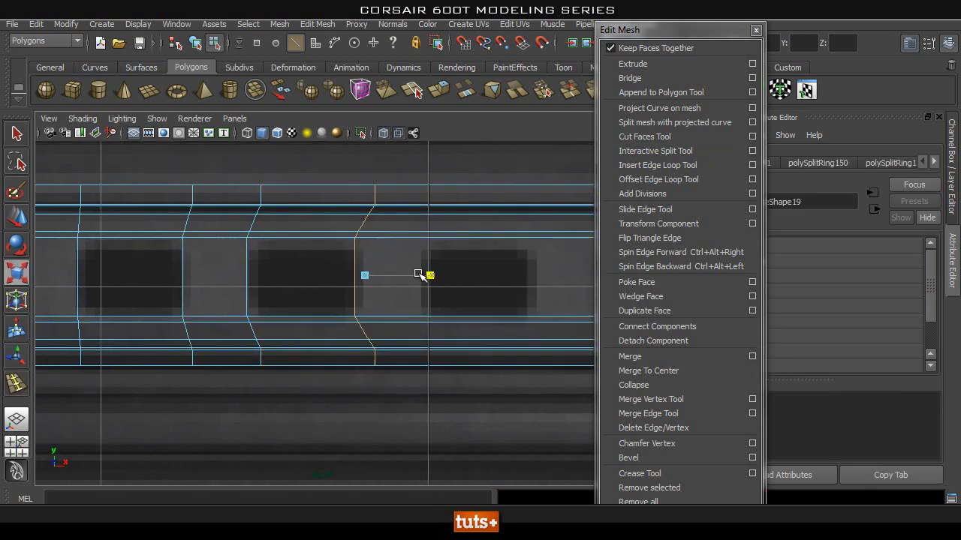
# Step: Insert vertical edge loops along both sides of the seventh slot and straighten the right-hand loop
pyautogui.keyDown('alt'); pyautogui.moveTo(433, 275); pyautogui.dragTo(308, 275, button='middle'); pyautogui.keyUp('alt')
pyautogui.click(679, 165)
pyautogui.moveTo(303, 239); pyautogui.dragTo(298, 241)
pyautogui.keyDown('alt'); pyautogui.moveTo(358, 258); pyautogui.dragTo(256, 262, button='middle'); pyautogui.keyUp('alt')
pyautogui.moveTo(305, 242); pyautogui.dragTo(304, 242)
pyautogui.press('r')
pyautogui.moveTo(381, 280)
pyautogui.mouseDown()
pyautogui.moveTo(350, 279)
pyautogui.moveTo(363, 283)
pyautogui.mouseUp()
pyautogui.press('w')
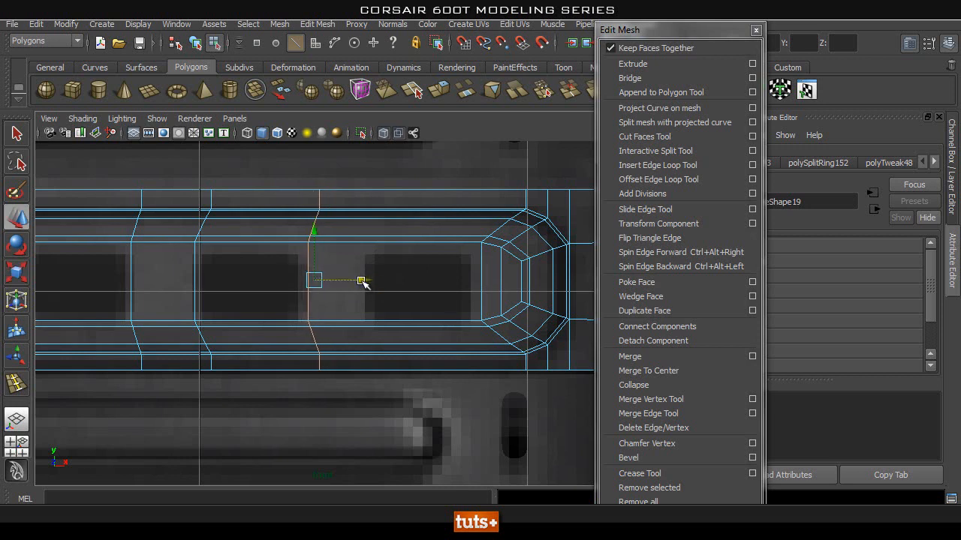
# Step: Select the edge loop on the seventh slot's left side and straighten it
pyautogui.doubleClick(194, 262)
pyautogui.press('r')
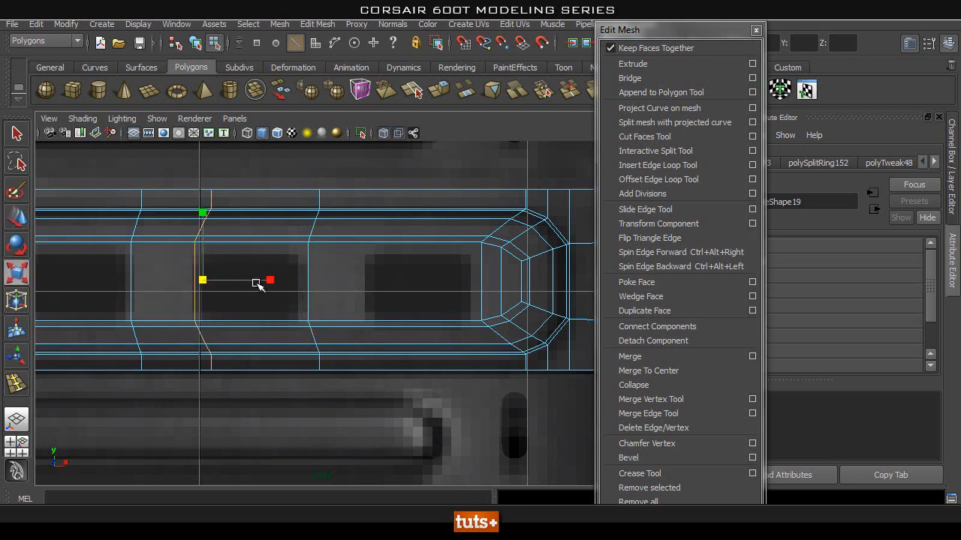
pyautogui.moveTo(268, 279); pyautogui.dragTo(246, 279)
pyautogui.press('w')
# Step: Insert a vertical edge loop at the eighth slot's left side, straighten it, and align it with the slot
pyautogui.keyDown('alt'); pyautogui.moveTo(347, 266); pyautogui.dragTo(261, 264, button='middle'); pyautogui.keyUp('alt')
pyautogui.click(700, 166)
pyautogui.moveTo(294, 237); pyautogui.dragTo(290, 246)
pyautogui.press('r')
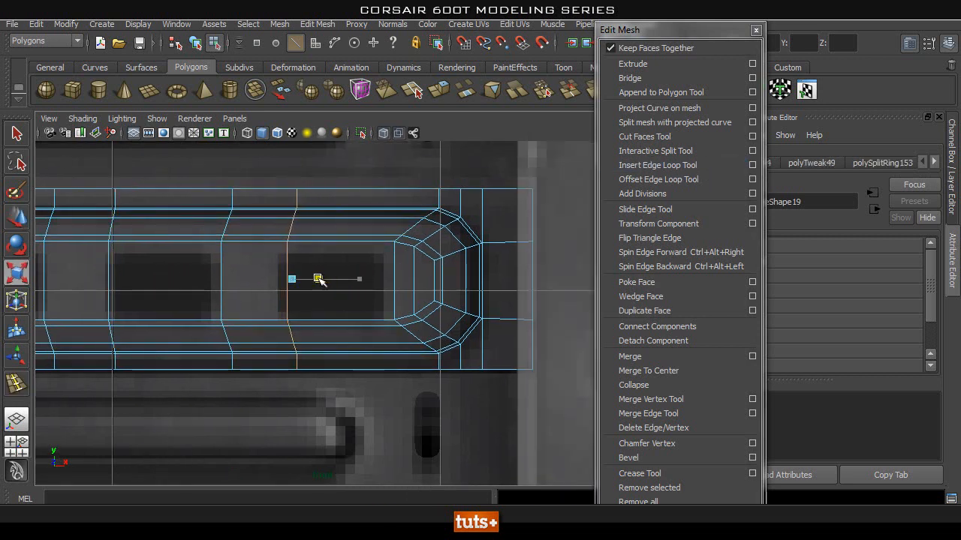
pyautogui.press('w')
pyautogui.moveTo(333, 282); pyautogui.dragTo(330, 282)
# Step: Insert a vertical edge loop at the eighth slot's right side, straighten it, and return to object mode
pyautogui.scroll(2, 267, 291)
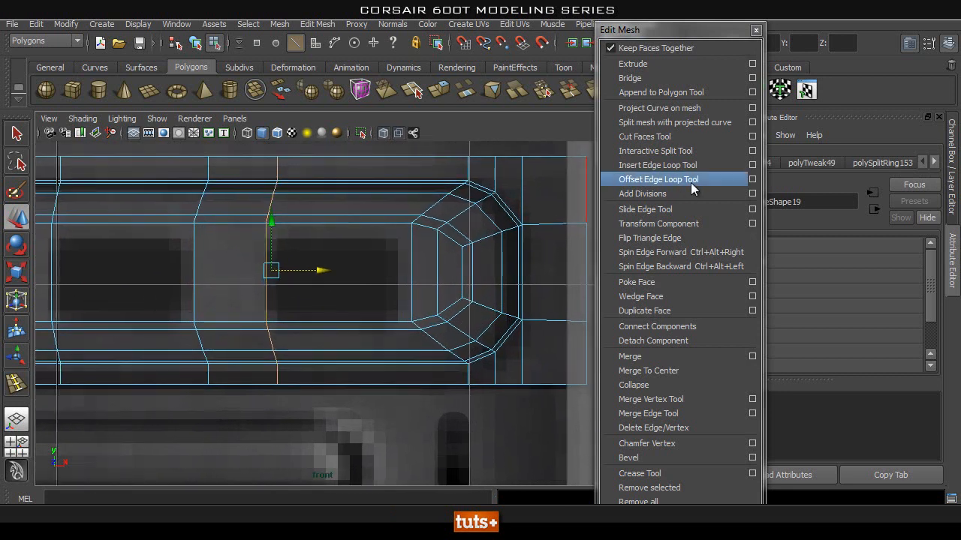
pyautogui.click(667, 166)
pyautogui.moveTo(406, 226); pyautogui.dragTo(397, 223)
pyautogui.press('r')
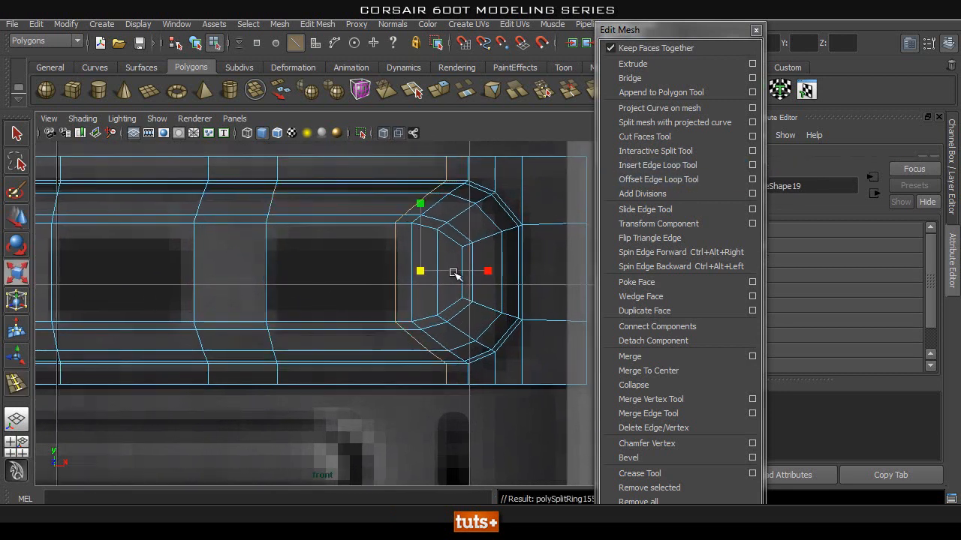
pyautogui.moveTo(488, 270); pyautogui.dragTo(450, 273)
pyautogui.press('w')
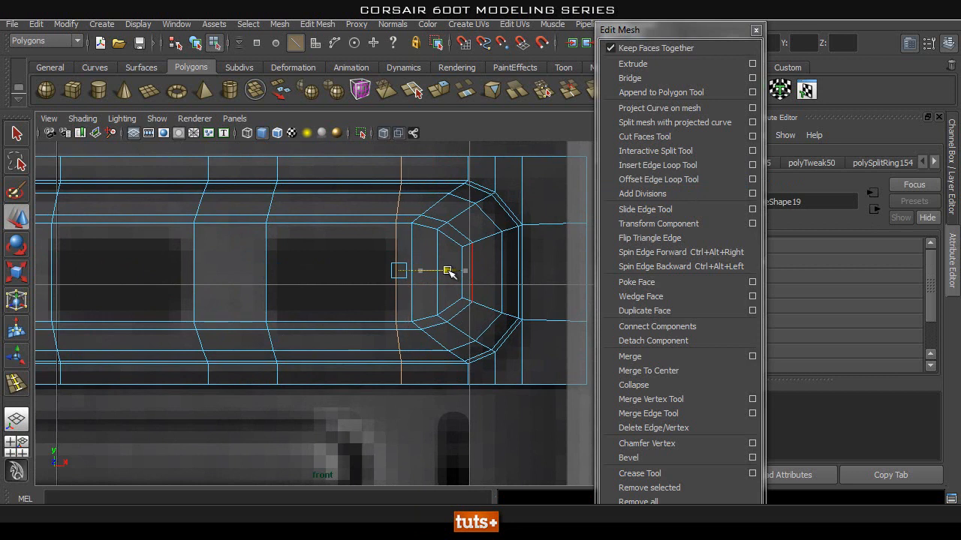
pyautogui.press('q')
pyautogui.moveTo(341, 271)
pyautogui.mouseDown(button='right')
pyautogui.moveTo(364, 257)
pyautogui.moveTo(354, 270)
pyautogui.mouseUp(button='right')
pyautogui.click(354, 270)
# Step: Try to insert horizontal edge loops across the eighth slot's face and undo the last one
pyautogui.keyDown('alt'); pyautogui.moveTo(262, 293); pyautogui.dragTo(440, 235, button='middle'); pyautogui.keyUp('alt')
pyautogui.moveTo(441, 235); pyautogui.dragTo(440, 271, button='right')
pyautogui.click(446, 254)
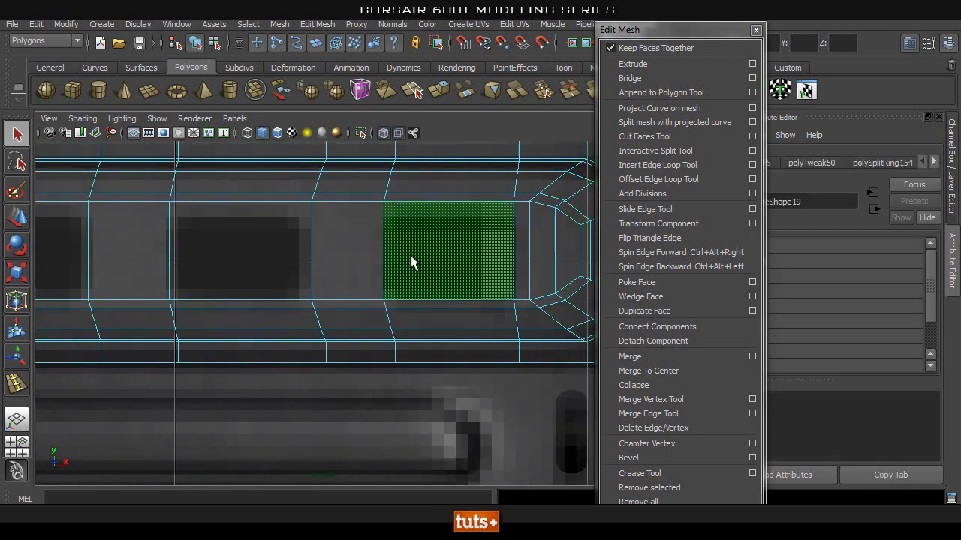
pyautogui.keyDown('alt'); pyautogui.moveTo(471, 237); pyautogui.dragTo(421, 231, button='middle'); pyautogui.keyUp('alt')
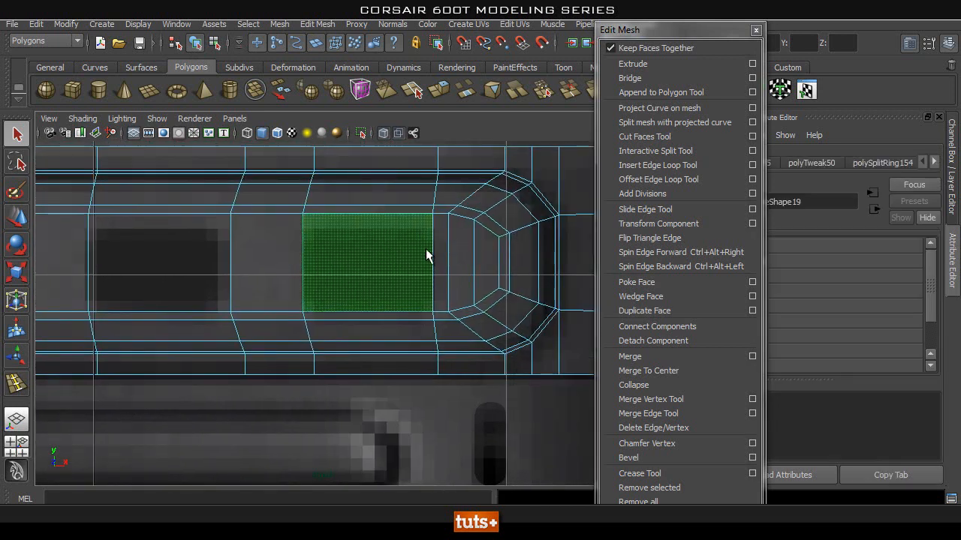
pyautogui.click(659, 163)
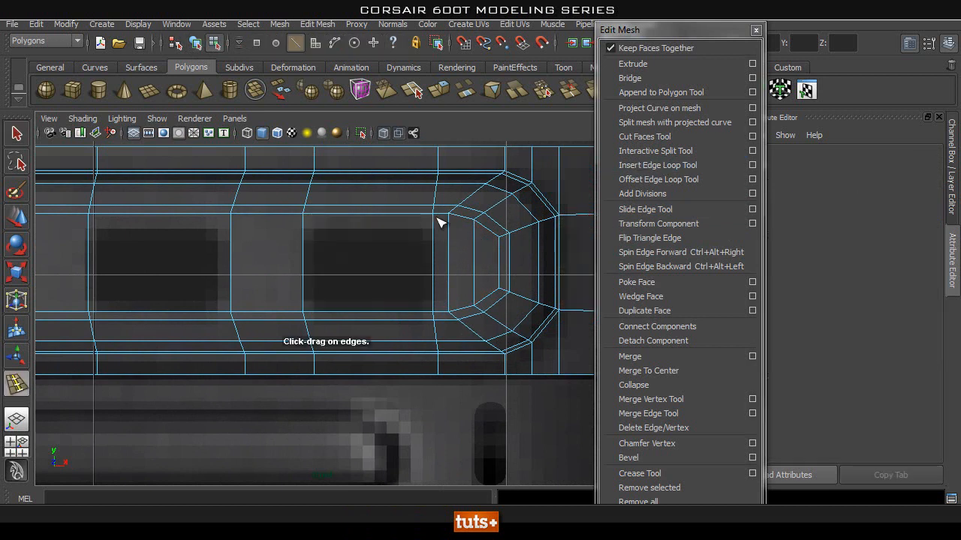
pyautogui.moveTo(450, 239); pyautogui.dragTo(451, 228)
pyautogui.moveTo(434, 275); pyautogui.dragTo(431, 289)
pyautogui.hotkey('ctrl', 'z')
# Step: Select several slot faces, then undo these selections and the preceding horizontal edge loop attempt
pyautogui.press('q')
pyautogui.moveTo(395, 254); pyautogui.dragTo(388, 282, button='right')
pyautogui.click(375, 278)
pyautogui.keyDown('shift'); pyautogui.click(194, 269); pyautogui.keyUp('shift')
pyautogui.scroll(-3, 270, 288)
pyautogui.scroll(-3, 270, 288)
pyautogui.keyDown('alt'); pyautogui.moveTo(285, 288); pyautogui.dragTo(545, 283, button='middle'); pyautogui.keyUp('alt')
pyautogui.keyDown('shift'); pyautogui.click(399, 299); pyautogui.keyUp('shift')
pyautogui.keyDown('alt'); pyautogui.moveTo(85, 300); pyautogui.dragTo(361, 292, button='middle'); pyautogui.keyUp('alt')
pyautogui.hotkey('ctrl', 'z')
pyautogui.hotkey('ctrl', 'z')
pyautogui.hotkey('ctrl', 'z')
pyautogui.hotkey('ctrl', 'z')
pyautogui.hotkey('ctrl', 'z')
pyautogui.hotkey('ctrl', 'z')
pyautogui.hotkey('ctrl', 'z')
pyautogui.hotkey('ctrl', 'z')
# Step: Select the eight rectangular faces over the reference slots and delete them to open the holes, with smooth preview on
pyautogui.moveTo(267, 267); pyautogui.dragTo(280, 300, button='right')
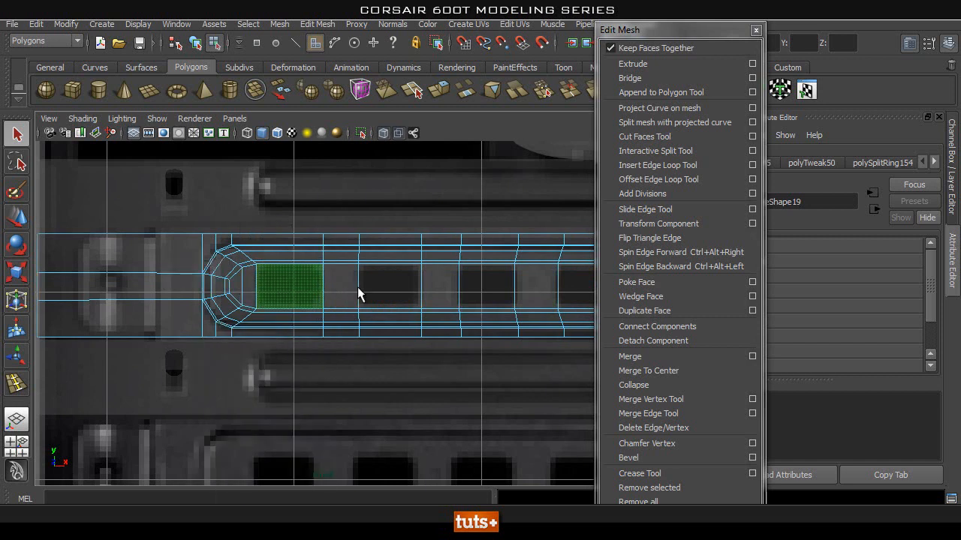
pyautogui.click(280, 284)
pyautogui.keyDown('shift'); pyautogui.click(389, 285); pyautogui.keyUp('shift')
pyautogui.keyDown('alt'); pyautogui.moveTo(446, 322); pyautogui.dragTo(291, 311, button='middle'); pyautogui.keyUp('alt')
pyautogui.keyDown('shift'); pyautogui.click(331, 284); pyautogui.keyUp('shift')
pyautogui.keyDown('shift'); pyautogui.click(431, 281); pyautogui.keyUp('shift')
pyautogui.keyDown('alt'); pyautogui.moveTo(518, 300); pyautogui.dragTo(313, 292, button='middle'); pyautogui.keyUp('alt')
pyautogui.keyDown('shift'); pyautogui.click(285, 274); pyautogui.keyUp('shift')
pyautogui.keyDown('shift'); pyautogui.click(390, 270); pyautogui.keyUp('shift')
pyautogui.keyDown('shift'); pyautogui.click(504, 259); pyautogui.keyUp('shift')
pyautogui.keyDown('alt'); pyautogui.moveTo(358, 294); pyautogui.dragTo(491, 278, button='right'); pyautogui.keyUp('alt')
pyautogui.press('3')
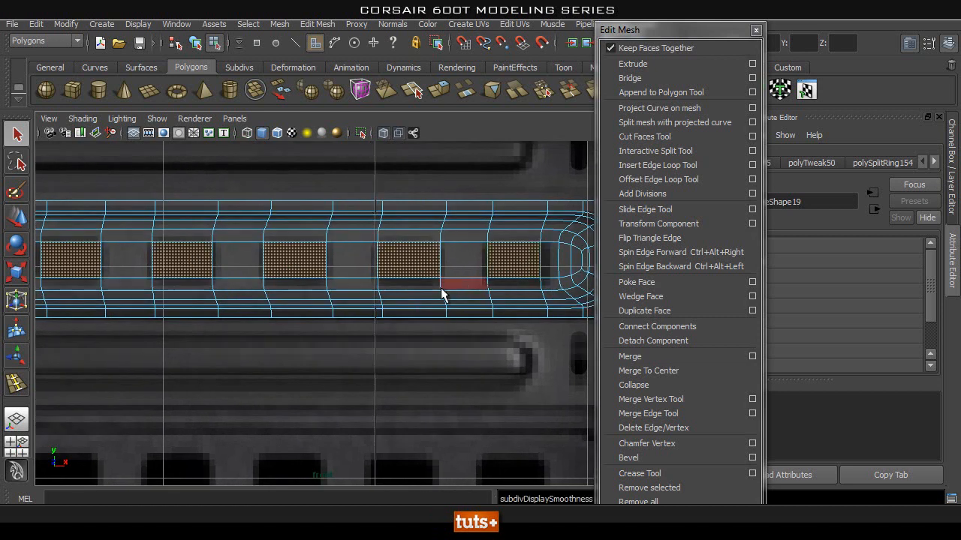
pyautogui.press('Delete')
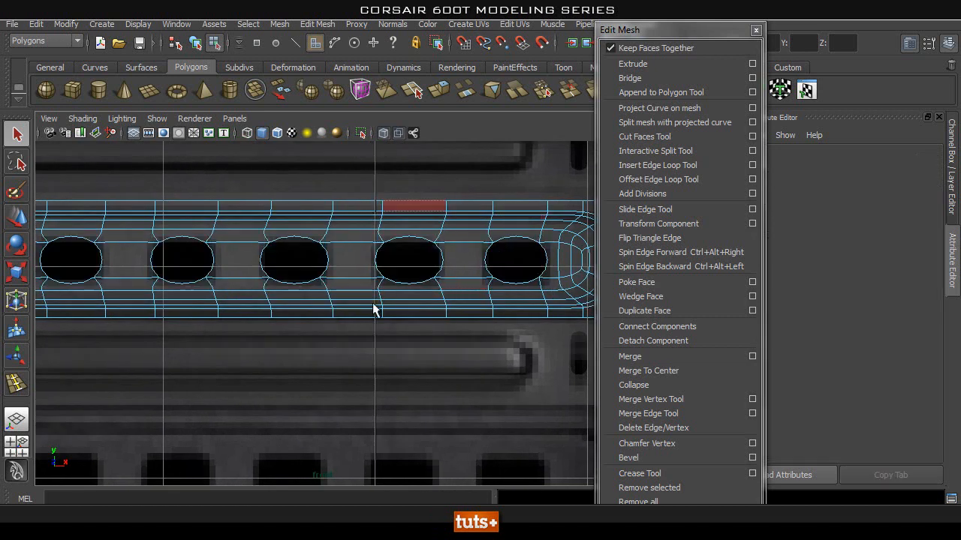
# Step: Return to object mode and turn off X-ray shading in the perspective view
pyautogui.moveTo(453, 245); pyautogui.dragTo(461, 239, button='right')
pyautogui.click(461, 238)
pyautogui.press('space')
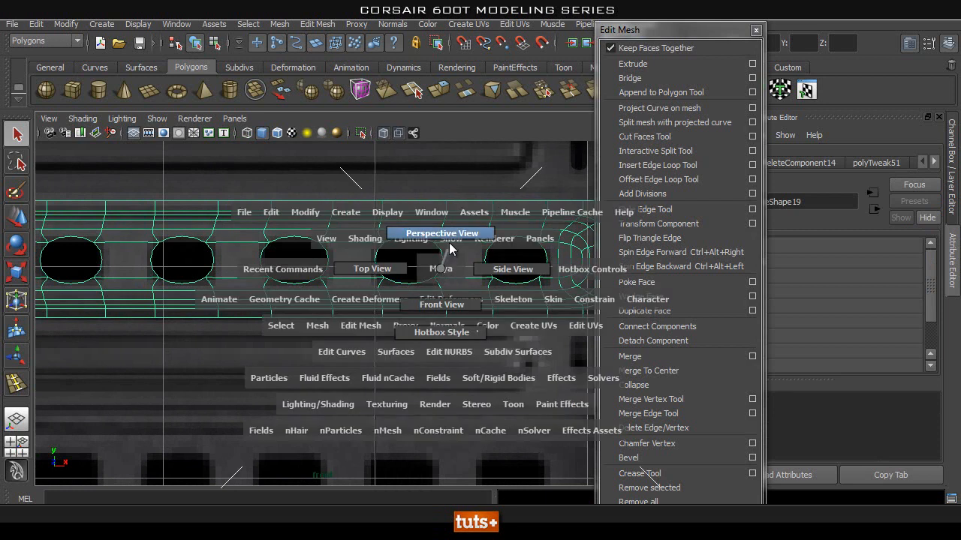
pyautogui.moveTo(445, 261); pyautogui.dragTo(442, 234)
pyautogui.keyDown('alt'); pyautogui.moveTo(380, 273); pyautogui.dragTo(405, 272); pyautogui.keyUp('alt')
pyautogui.keyDown('alt'); pyautogui.moveTo(406, 273); pyautogui.dragTo(375, 256, button='right'); pyautogui.keyUp('alt')
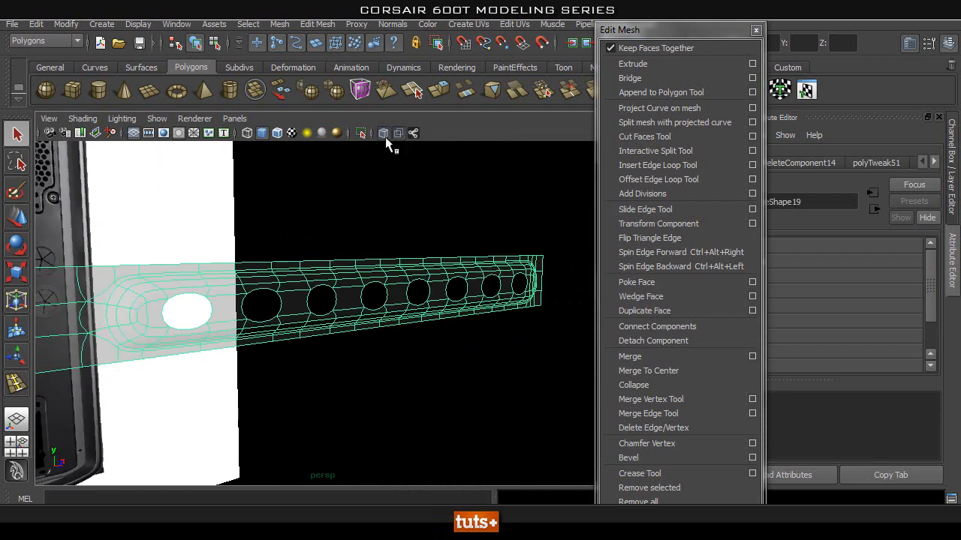
pyautogui.click(383, 133)
# Step: Examine the smoothed holes up close, then turn off smooth preview and check the mesh at the panel's left end
pyautogui.keyDown('alt'); pyautogui.moveTo(515, 221); pyautogui.dragTo(384, 247, button='right'); pyautogui.keyUp('alt')
pyautogui.click(383, 247)
pyautogui.keyDown('alt'); pyautogui.moveTo(265, 256); pyautogui.dragTo(346, 244, button='right'); pyautogui.keyUp('alt')
pyautogui.moveTo(346, 244)
pyautogui.keyDown('alt'); pyautogui.mouseDown()
pyautogui.moveTo(366, 241)
pyautogui.moveTo(213, 272)
pyautogui.mouseUp(); pyautogui.keyUp('alt')
pyautogui.click(222, 270)
pyautogui.press('1')
pyautogui.keyDown('alt'); pyautogui.moveTo(398, 296); pyautogui.dragTo(226, 330); pyautogui.keyUp('alt')
pyautogui.keyDown('alt'); pyautogui.moveTo(225, 330); pyautogui.dragTo(301, 328, button='middle'); pyautogui.keyUp('alt')
pyautogui.keyDown('alt'); pyautogui.moveTo(300, 328); pyautogui.dragTo(371, 259, button='right'); pyautogui.keyUp('alt')
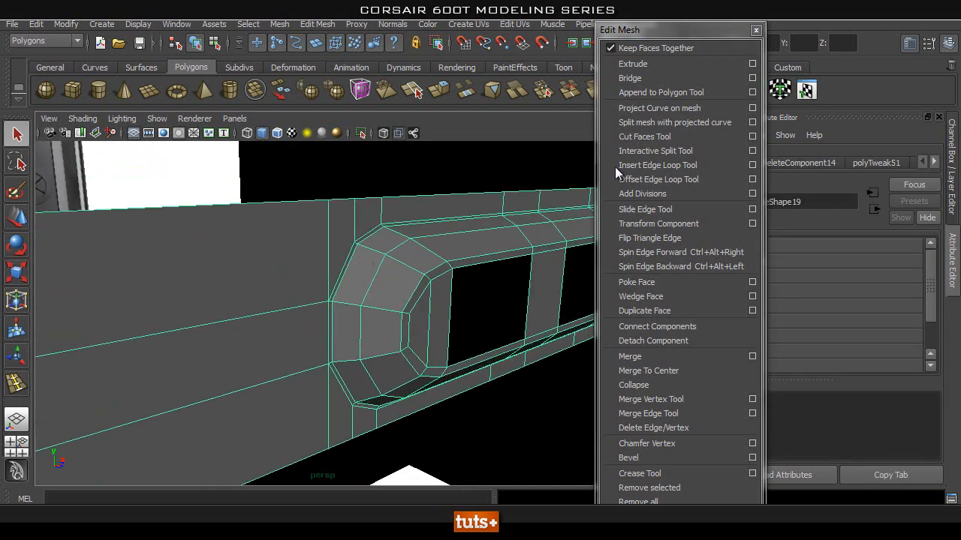
# Step: Insert a vertical edge loop just outside the recess's rounded left end, return to object mode and turn smooth preview on
pyautogui.click(658, 180)
pyautogui.moveTo(299, 306); pyautogui.dragTo(320, 304)
pyautogui.keyDown('alt'); pyautogui.moveTo(429, 322); pyautogui.dragTo(347, 256); pyautogui.keyUp('alt')
pyautogui.press('q')
pyautogui.moveTo(363, 239); pyautogui.dragTo(429, 200, button='right')
pyautogui.press('3')
# Step: Compare the smoothed perforated cover's slots and left end with the front reference using X-ray shading
pyautogui.click(483, 262)
pyautogui.keyDown('alt'); pyautogui.moveTo(484, 261); pyautogui.dragTo(337, 292, button='right'); pyautogui.keyUp('alt')
pyautogui.moveTo(338, 293)
pyautogui.keyDown('alt'); pyautogui.mouseDown()
pyautogui.moveTo(298, 302)
pyautogui.moveTo(347, 292)
pyautogui.mouseUp(); pyautogui.keyUp('alt')
pyautogui.keyDown('alt'); pyautogui.moveTo(348, 292); pyautogui.dragTo(405, 306, button='right'); pyautogui.keyUp('alt')
pyautogui.keyDown('alt'); pyautogui.moveTo(405, 306); pyautogui.dragTo(396, 342); pyautogui.keyUp('alt')
pyautogui.press('space')
pyautogui.keyDown('alt'); pyautogui.moveTo(406, 289); pyautogui.dragTo(361, 286, button='right'); pyautogui.keyUp('alt')
pyautogui.keyDown('alt'); pyautogui.moveTo(361, 286); pyautogui.dragTo(465, 276, button='middle'); pyautogui.keyUp('alt')
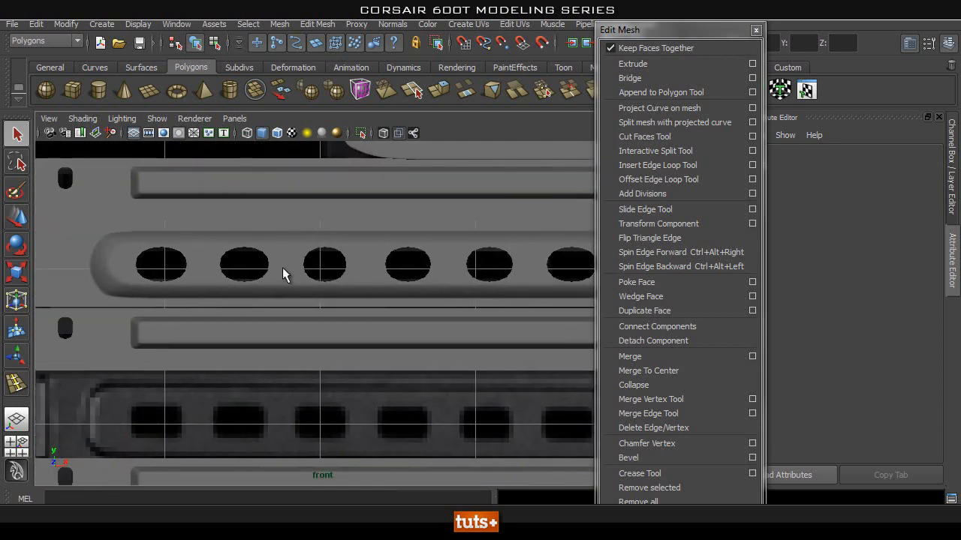
pyautogui.click(383, 134)
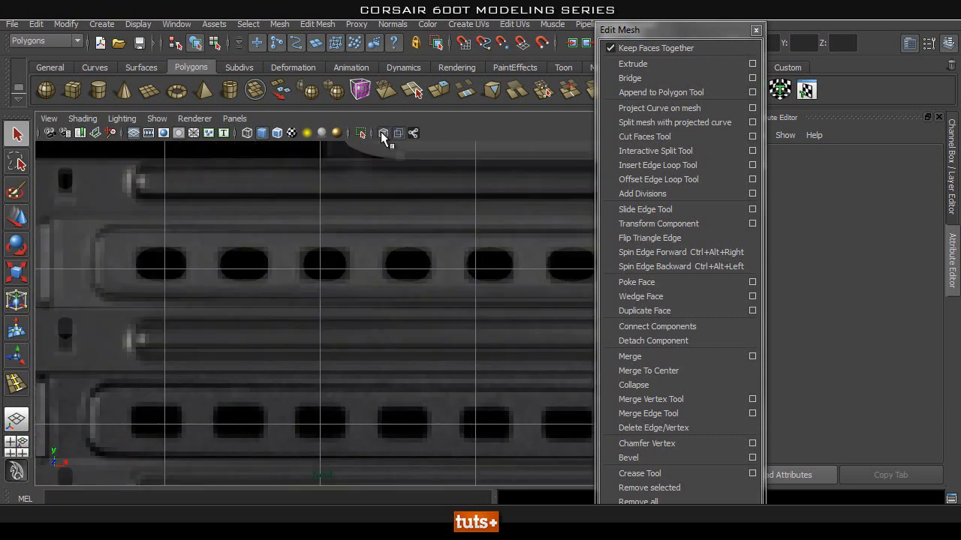
pyautogui.keyDown('alt'); pyautogui.moveTo(393, 266); pyautogui.dragTo(235, 264, button='middle'); pyautogui.keyUp('alt')
pyautogui.keyDown('alt'); pyautogui.moveTo(436, 260); pyautogui.dragTo(386, 255, button='right'); pyautogui.keyUp('alt')
pyautogui.keyDown('alt'); pyautogui.moveTo(386, 256); pyautogui.dragTo(367, 250, button='middle'); pyautogui.keyUp('alt')
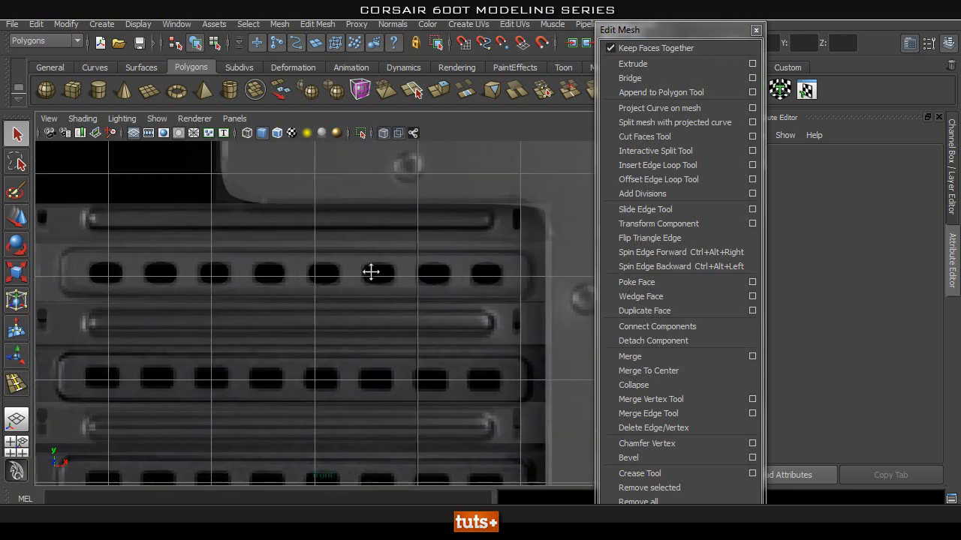
pyautogui.keyDown('alt'); pyautogui.moveTo(292, 273); pyautogui.dragTo(420, 275, button='middle'); pyautogui.keyUp('alt')
pyautogui.keyDown('alt'); pyautogui.moveTo(201, 271); pyautogui.dragTo(337, 274, button='middle'); pyautogui.keyUp('alt')
pyautogui.keyDown('alt'); pyautogui.moveTo(236, 256); pyautogui.dragTo(288, 250, button='right'); pyautogui.keyUp('alt')
pyautogui.moveTo(288, 251); pyautogui.dragTo(351, 232, button='right')
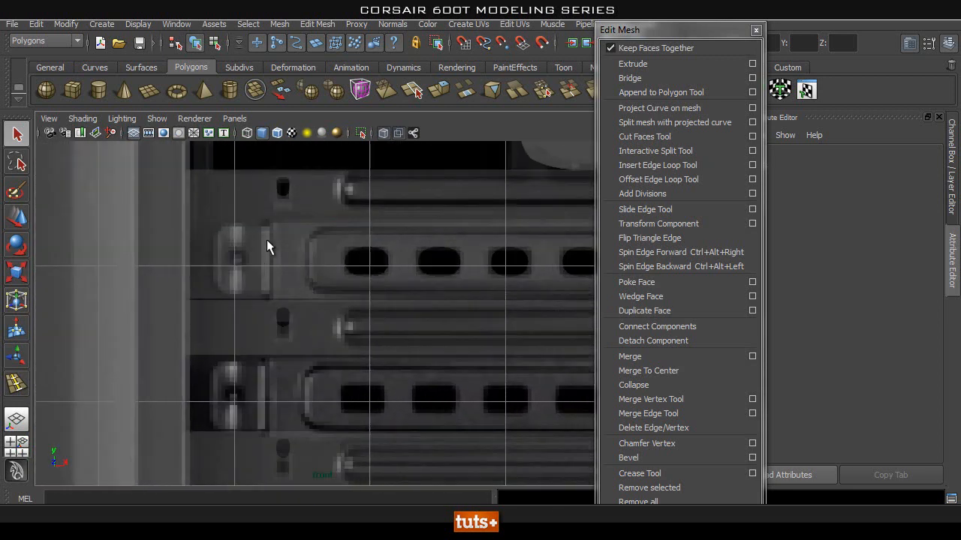
# Step: Examine the smoothed cover without X-ray shading from several angles in the perspective view
pyautogui.click(287, 246)
pyautogui.press('space')
pyautogui.moveTo(287, 245)
pyautogui.mouseDown()
pyautogui.moveTo(330, 203)
pyautogui.moveTo(352, 227)
pyautogui.mouseUp()
pyautogui.click(385, 132)
pyautogui.keyDown('alt'); pyautogui.moveTo(351, 227); pyautogui.dragTo(302, 230, button='right'); pyautogui.keyUp('alt')
pyautogui.keyDown('alt'); pyautogui.moveTo(303, 230); pyautogui.dragTo(355, 229, button='middle'); pyautogui.keyUp('alt')
pyautogui.click(467, 225)
pyautogui.keyDown('alt'); pyautogui.moveTo(467, 224); pyautogui.dragTo(516, 235); pyautogui.keyUp('alt')
pyautogui.keyDown('alt'); pyautogui.moveTo(391, 259); pyautogui.dragTo(461, 257, button='right'); pyautogui.keyUp('alt')
pyautogui.keyDown('alt'); pyautogui.moveTo(461, 257); pyautogui.dragTo(326, 306, button='middle'); pyautogui.keyUp('alt')
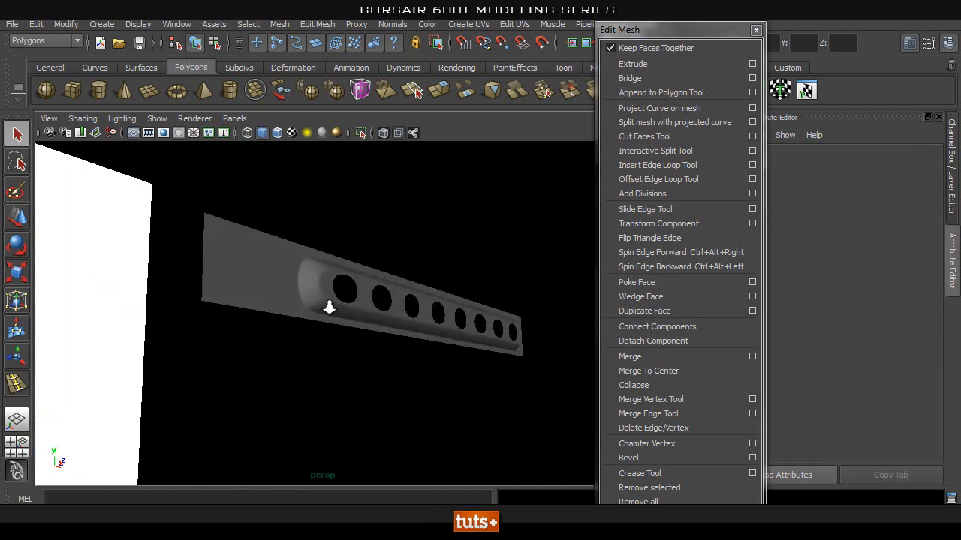
pyautogui.keyDown('alt'); pyautogui.moveTo(326, 306); pyautogui.dragTo(392, 260, button='right'); pyautogui.keyUp('alt')
pyautogui.keyDown('alt'); pyautogui.moveTo(469, 261); pyautogui.dragTo(296, 282, button='right'); pyautogui.keyUp('alt')
pyautogui.keyDown('alt'); pyautogui.moveTo(297, 281); pyautogui.dragTo(502, 287); pyautogui.keyUp('alt')
pyautogui.keyDown('alt'); pyautogui.moveTo(502, 287); pyautogui.dragTo(191, 304, button='right'); pyautogui.keyUp('alt')
pyautogui.moveTo(331, 300)
pyautogui.keyDown('alt'); pyautogui.mouseDown()
pyautogui.moveTo(363, 292)
pyautogui.moveTo(334, 301)
pyautogui.mouseUp(); pyautogui.keyUp('alt')
pyautogui.keyDown('alt'); pyautogui.moveTo(225, 322); pyautogui.dragTo(356, 292, button='right'); pyautogui.keyUp('alt')
pyautogui.click(271, 304)
pyautogui.keyDown('alt'); pyautogui.moveTo(325, 275); pyautogui.dragTo(376, 279); pyautogui.keyUp('alt')
# Step: Create a polygon plane over the reference's rectangular detail at the cover's left end in the X-ray front view, nudging it sideways to align
pyautogui.press('space')
pyautogui.keyDown('alt'); pyautogui.moveTo(310, 241); pyautogui.dragTo(352, 339, button='middle'); pyautogui.keyUp('alt')
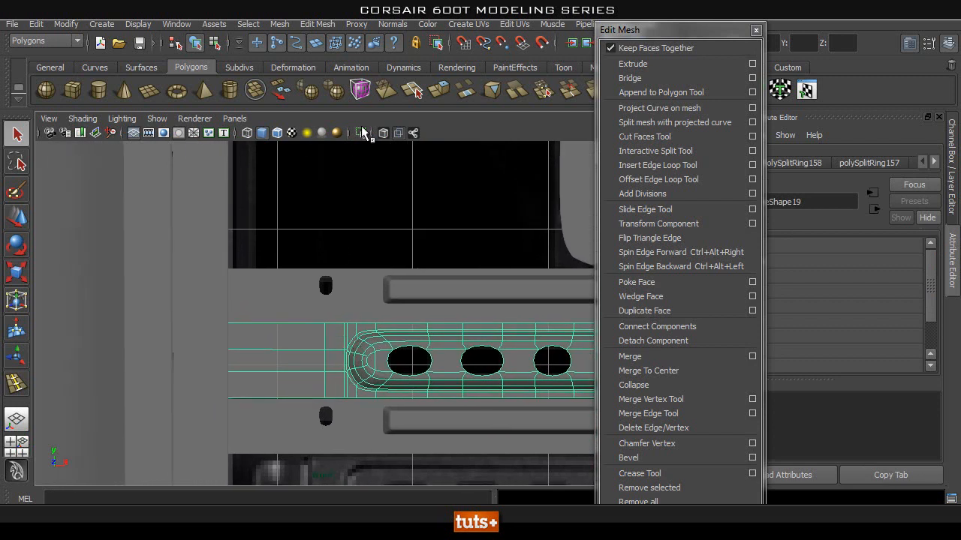
pyautogui.click(383, 132)
pyautogui.scroll(1, 324, 310)
pyautogui.keyDown('alt'); pyautogui.moveTo(335, 292); pyautogui.dragTo(344, 253, button='middle'); pyautogui.keyUp('alt')
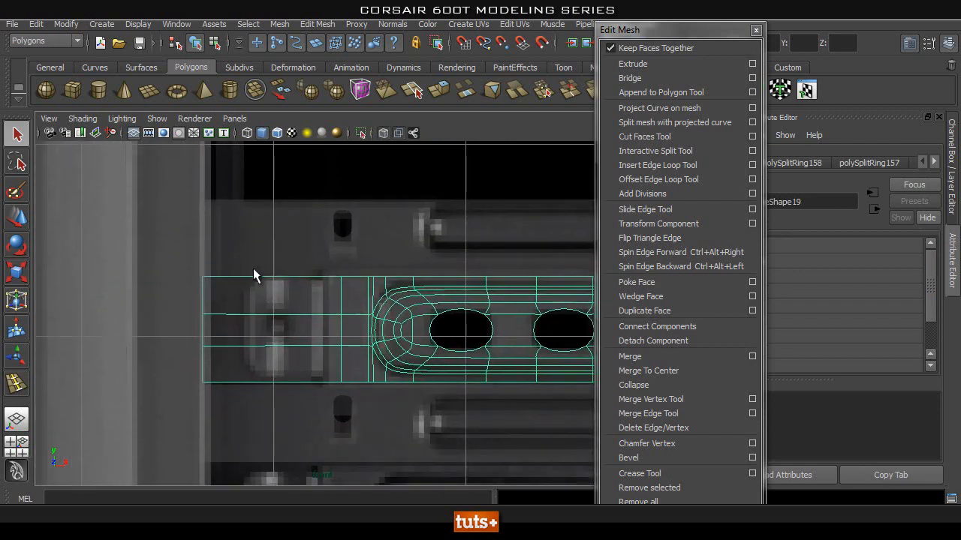
pyautogui.keyDown('alt'); pyautogui.moveTo(289, 325); pyautogui.dragTo(205, 240, button='middle'); pyautogui.keyUp('alt')
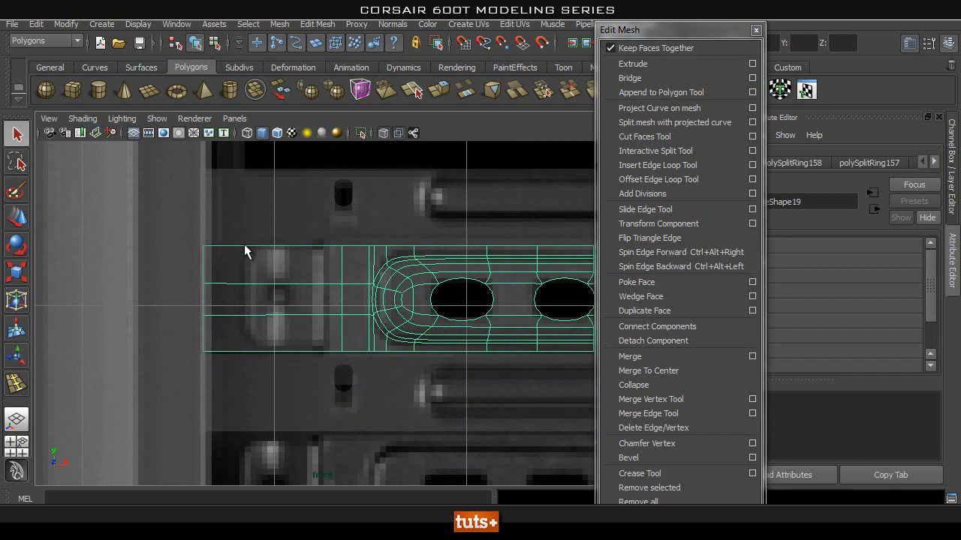
pyautogui.keyDown('alt'); pyautogui.moveTo(339, 292); pyautogui.dragTo(339, 278, button='middle'); pyautogui.keyUp('alt')
pyautogui.scroll(2, 323, 240)
pyautogui.keyDown('alt'); pyautogui.moveTo(313, 213); pyautogui.dragTo(334, 250, button='middle'); pyautogui.keyUp('alt')
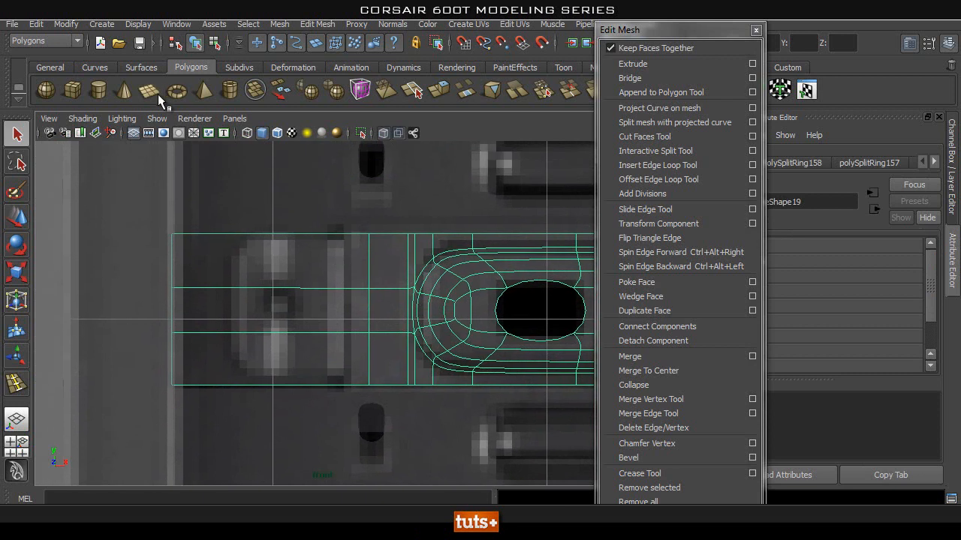
pyautogui.click(149, 90)
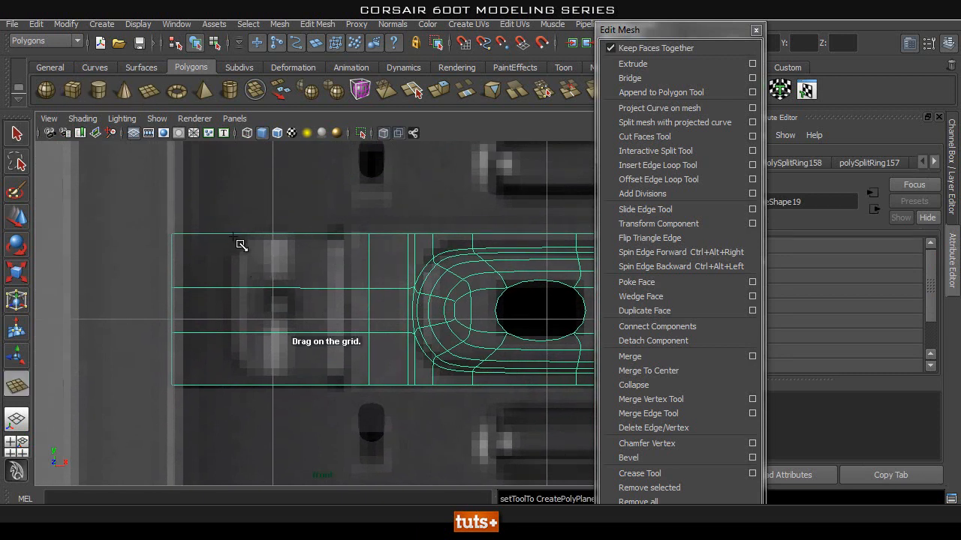
pyautogui.moveTo(237, 238); pyautogui.dragTo(361, 382)
pyautogui.press('w')
pyautogui.moveTo(345, 311); pyautogui.dragTo(343, 311)
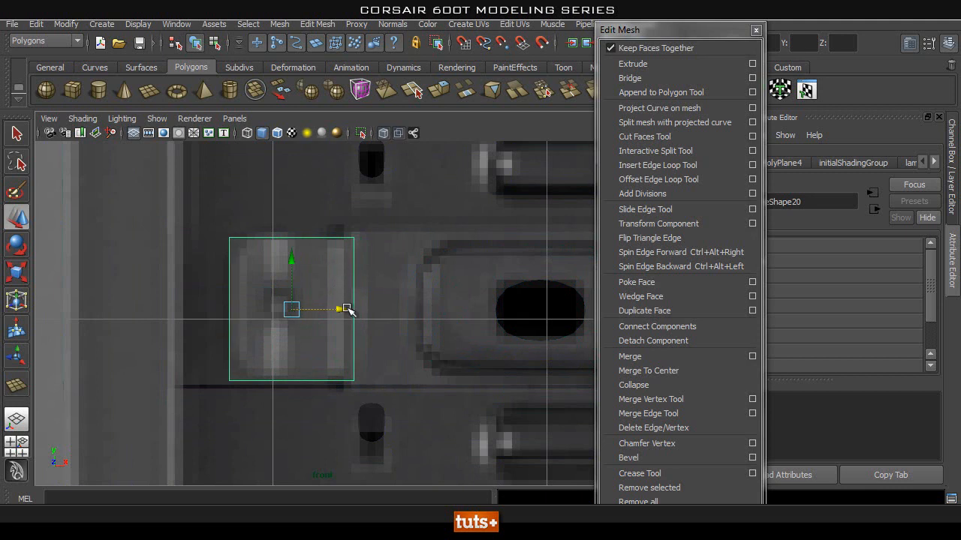
# Step: Inspect the new plane in isolation in the perspective view, then restore the full scene and return to the front view
pyautogui.keyDown('alt'); pyautogui.moveTo(263, 298); pyautogui.dragTo(335, 278, button='right'); pyautogui.keyUp('alt')
pyautogui.press('space')
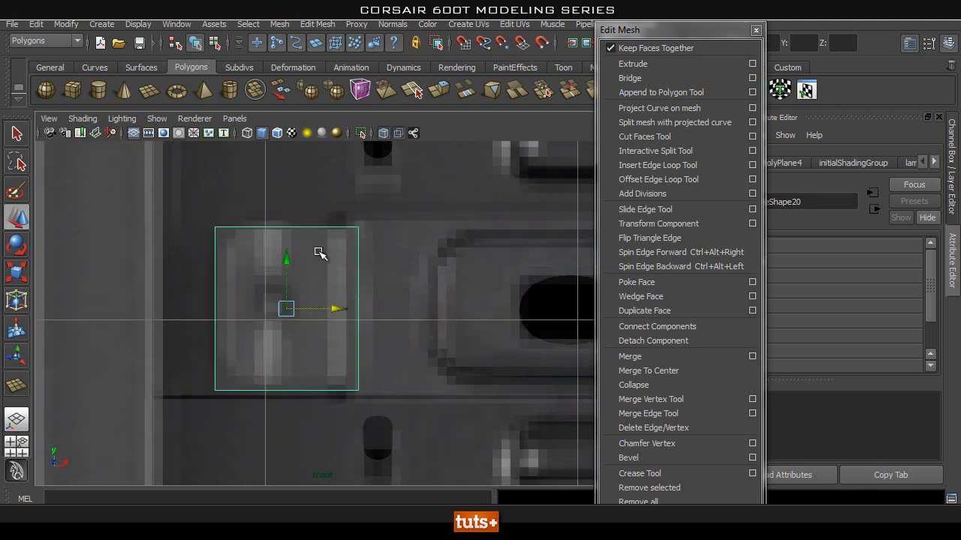
pyautogui.moveTo(319, 253); pyautogui.dragTo(353, 136)
pyautogui.click(359, 132)
pyautogui.keyDown('alt'); pyautogui.moveTo(314, 357); pyautogui.dragTo(383, 337); pyautogui.keyUp('alt')
pyautogui.click(361, 135)
pyautogui.press('space')
pyautogui.moveTo(355, 213); pyautogui.dragTo(355, 293)
pyautogui.keyDown('alt'); pyautogui.moveTo(234, 342); pyautogui.dragTo(303, 315, button='right'); pyautogui.keyUp('alt')
pyautogui.keyDown('alt'); pyautogui.moveTo(315, 215); pyautogui.dragTo(314, 234, button='middle'); pyautogui.keyUp('alt')
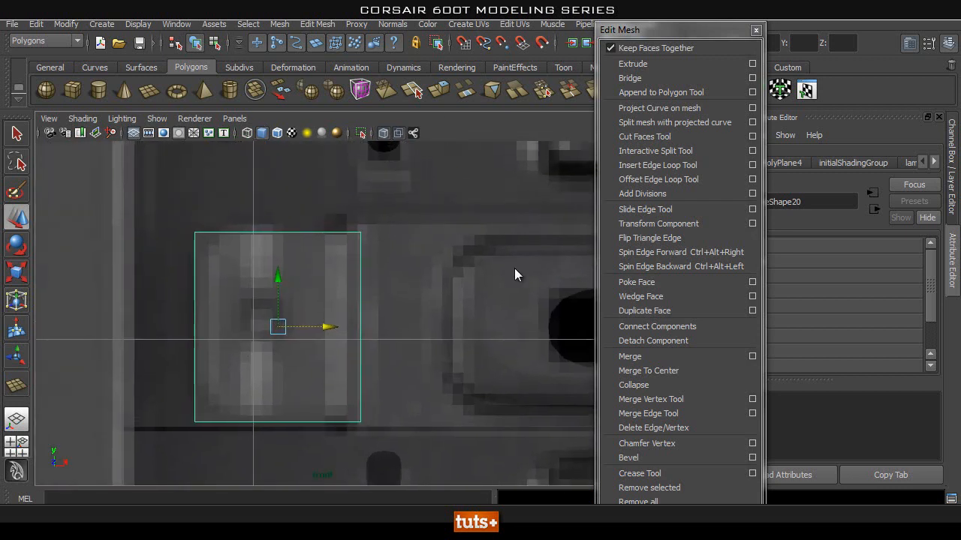
# Step: Insert four vertical and two horizontal edge loops in the plane along the reference features, then return to object mode
pyautogui.click(664, 165)
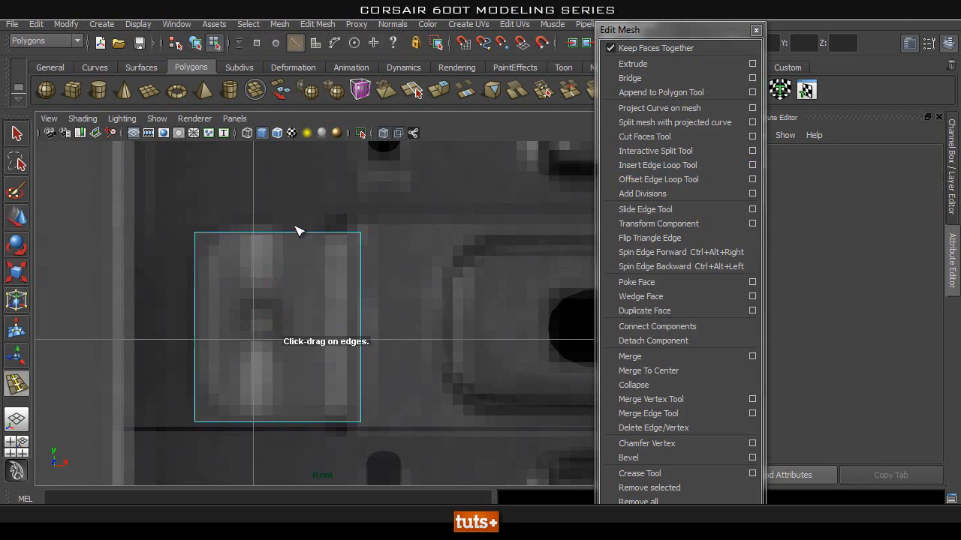
pyautogui.moveTo(298, 237); pyautogui.dragTo(244, 237)
pyautogui.moveTo(242, 298); pyautogui.dragTo(242, 295)
pyautogui.moveTo(242, 347); pyautogui.dragTo(242, 341)
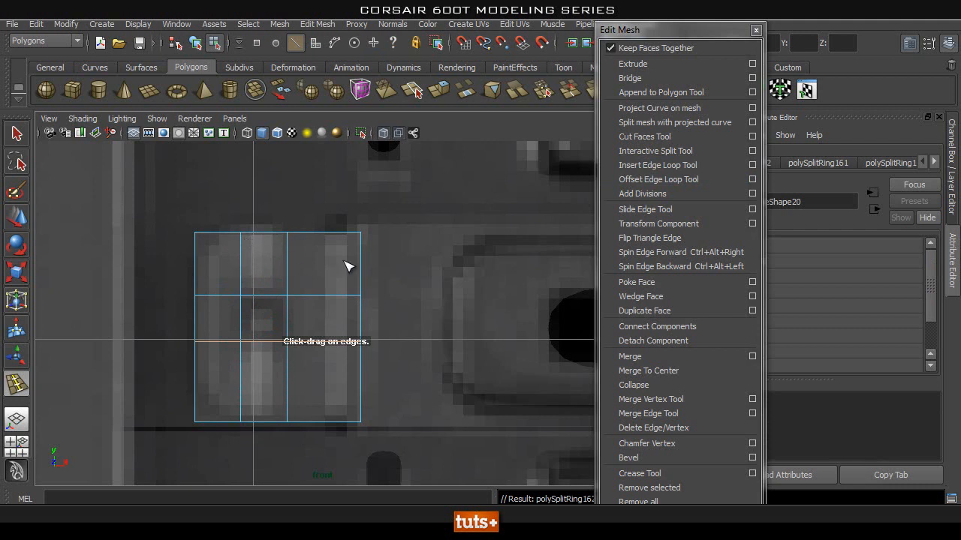
pyautogui.moveTo(326, 238); pyautogui.dragTo(348, 237)
pyautogui.press('q')
pyautogui.press('space')
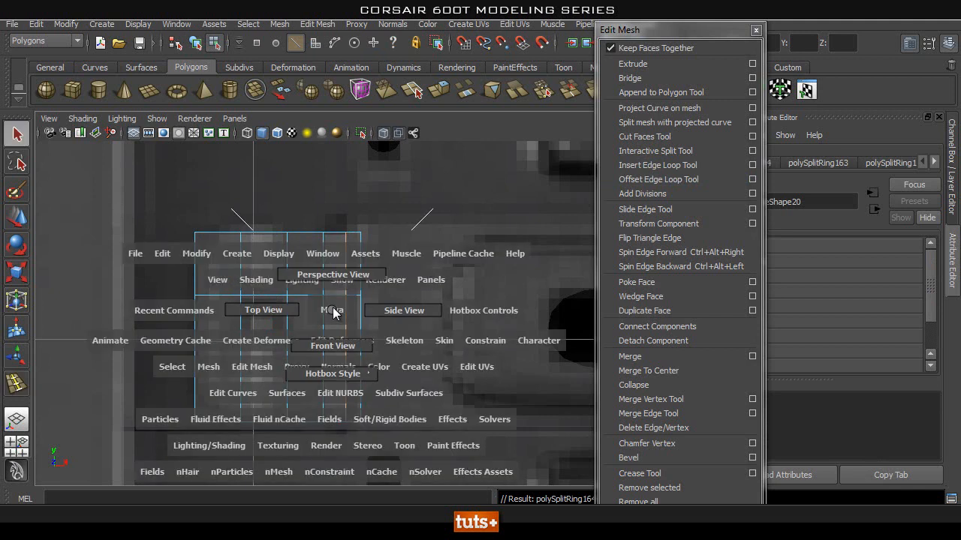
pyautogui.moveTo(334, 266); pyautogui.dragTo(351, 255, button='right')
# Step: Isolate the subdivided plane in the perspective view and bring up the front view of it
pyautogui.press('space')
pyautogui.moveTo(341, 260); pyautogui.dragTo(343, 226)
pyautogui.click(334, 267)
pyautogui.keyDown('alt'); pyautogui.moveTo(480, 298); pyautogui.dragTo(408, 300, button='right'); pyautogui.keyUp('alt')
pyautogui.click(313, 290)
pyautogui.keyDown('alt'); pyautogui.moveTo(314, 290); pyautogui.dragTo(351, 308); pyautogui.keyUp('alt')
pyautogui.click(360, 132)
pyautogui.keyDown('alt'); pyautogui.moveTo(188, 328); pyautogui.dragTo(296, 317, button='right'); pyautogui.keyUp('alt')
pyautogui.keyDown('alt'); pyautogui.moveTo(296, 317); pyautogui.dragTo(285, 296); pyautogui.keyUp('alt')
pyautogui.press('space')
pyautogui.moveTo(313, 250); pyautogui.dragTo(314, 286)
pyautogui.keyDown('alt'); pyautogui.moveTo(231, 316); pyautogui.dragTo(257, 286, button='middle'); pyautogui.keyUp('alt')
# Step: Select the plane's leftmost vertex column and pull it forward in depth in the perspective view
pyautogui.moveTo(228, 246); pyautogui.dragTo(167, 240, button='right')
pyautogui.moveTo(150, 160); pyautogui.dragTo(232, 425)
pyautogui.press('space')
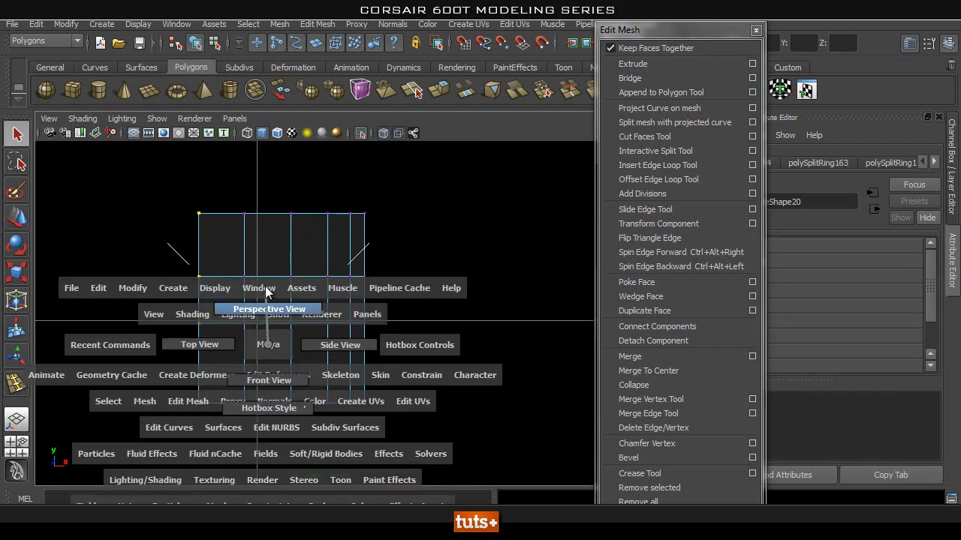
pyautogui.moveTo(268, 344); pyautogui.dragTo(268, 301)
pyautogui.keyDown('alt'); pyautogui.moveTo(334, 349); pyautogui.dragTo(398, 360, button='middle'); pyautogui.keyUp('alt')
pyautogui.press('w')
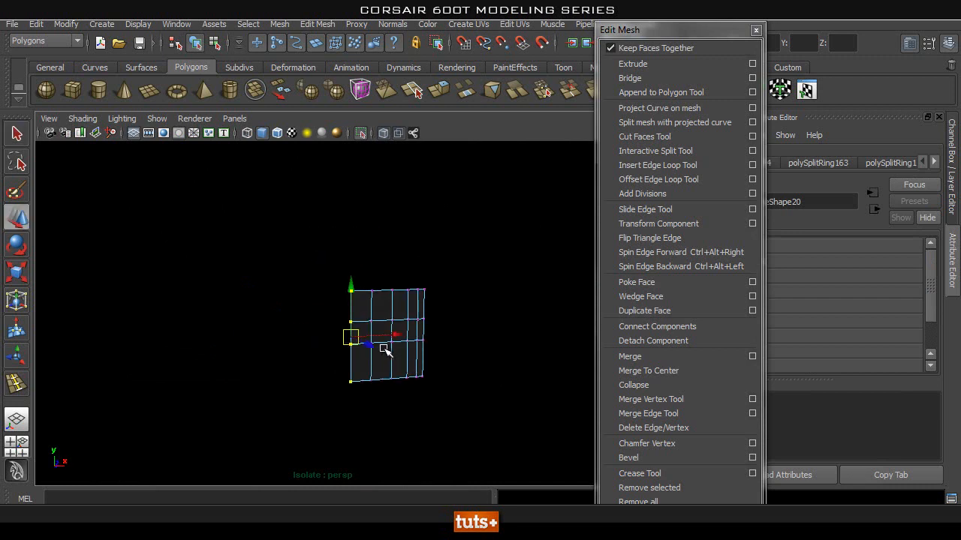
pyautogui.moveTo(369, 340); pyautogui.dragTo(377, 349)
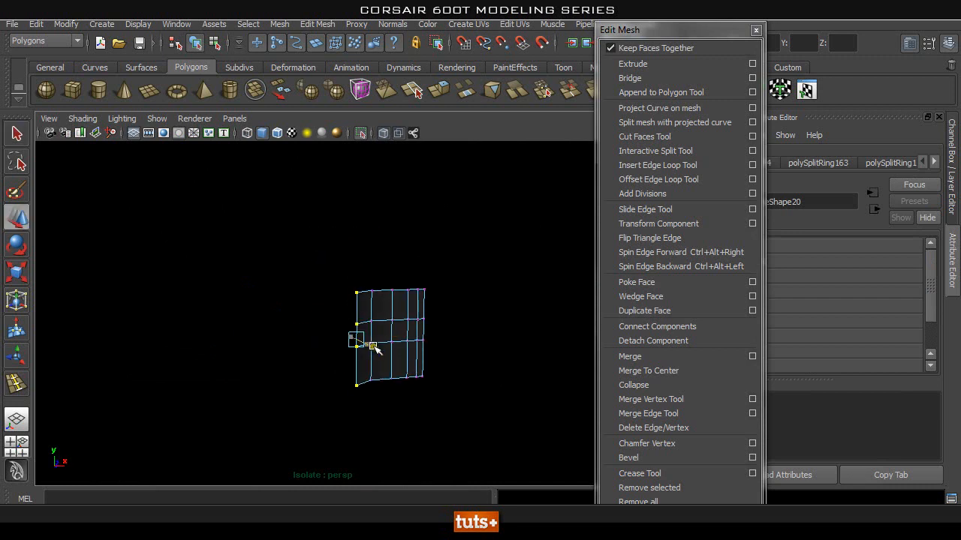
# Step: Fine-tune the depth of the plane's leftmost vertex column in the top view
pyautogui.press('space')
pyautogui.moveTo(425, 365); pyautogui.dragTo(332, 354)
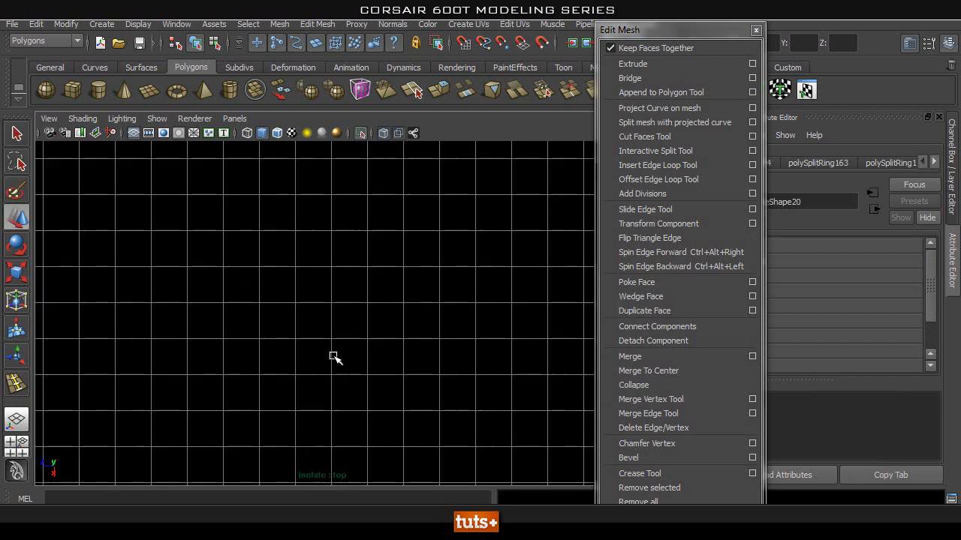
pyautogui.keyDown('alt'); pyautogui.moveTo(353, 394); pyautogui.dragTo(358, 247, button='middle'); pyautogui.keyUp('alt')
pyautogui.keyDown('alt'); pyautogui.moveTo(377, 268); pyautogui.dragTo(528, 287, button='right'); pyautogui.keyUp('alt')
pyautogui.keyDown('alt'); pyautogui.moveTo(417, 229); pyautogui.dragTo(410, 277, button='middle'); pyautogui.keyUp('alt')
pyautogui.keyDown('alt'); pyautogui.moveTo(273, 285); pyautogui.dragTo(464, 292, button='right'); pyautogui.keyUp('alt')
pyautogui.keyDown('alt'); pyautogui.moveTo(437, 276); pyautogui.dragTo(425, 305, button='middle'); pyautogui.keyUp('alt')
pyautogui.moveTo(279, 203)
pyautogui.mouseDown()
pyautogui.moveTo(299, 202)
pyautogui.moveTo(290, 203)
pyautogui.mouseUp()
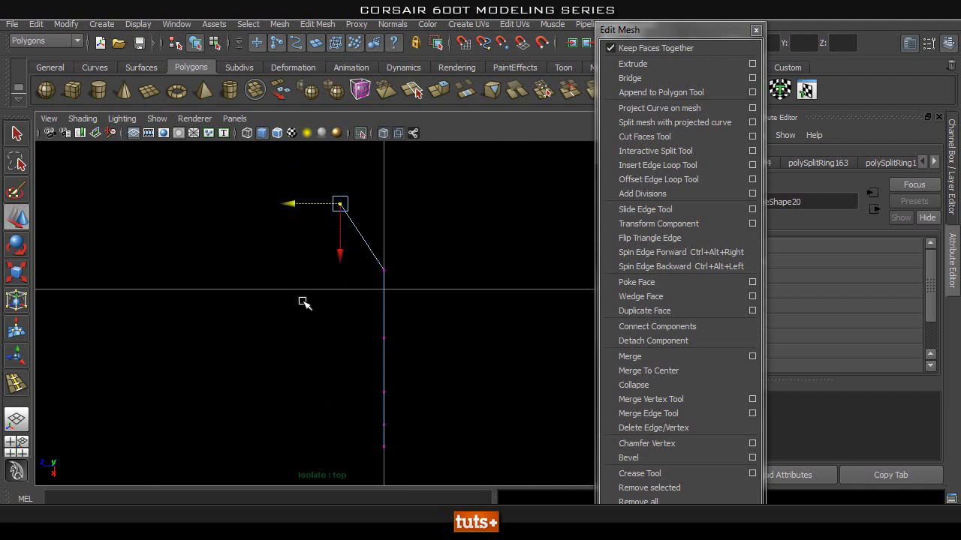
# Step: Select the third and fourth vertex columns from the plane's left end and pull them forward in the top view
pyautogui.keyDown('alt'); pyautogui.moveTo(406, 297); pyautogui.dragTo(403, 271, button='middle'); pyautogui.keyUp('alt')
pyautogui.moveTo(439, 270); pyautogui.dragTo(363, 363)
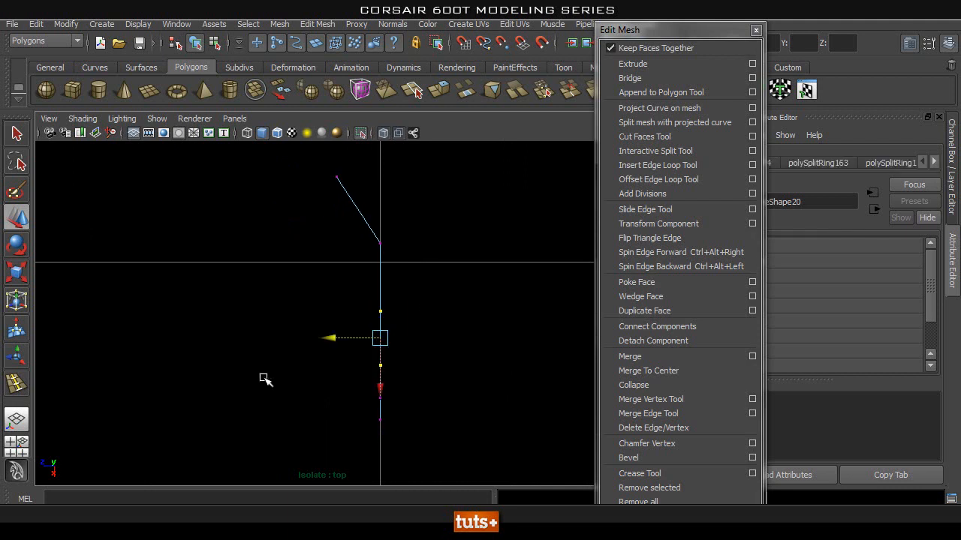
pyautogui.moveTo(329, 335); pyautogui.dragTo(310, 336)
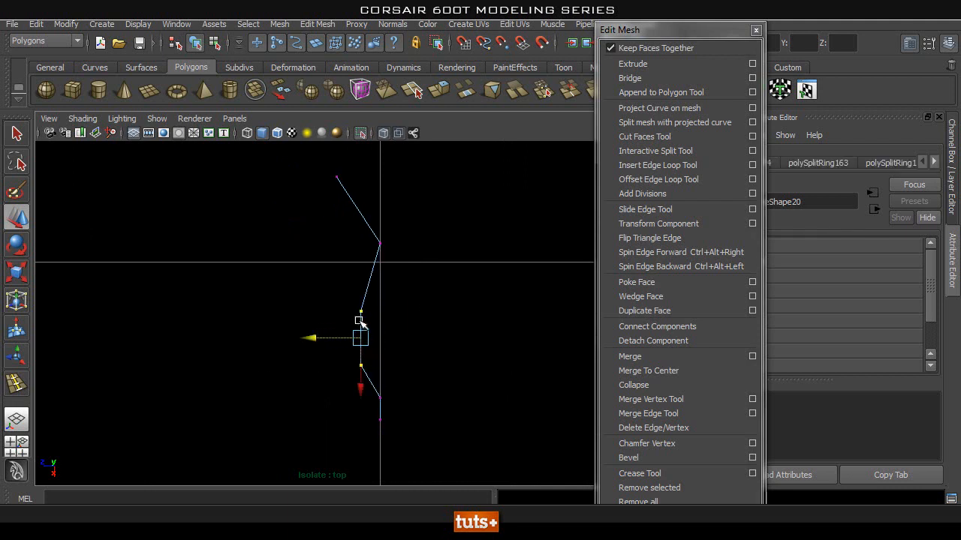
pyautogui.moveTo(313, 336); pyautogui.dragTo(305, 336)
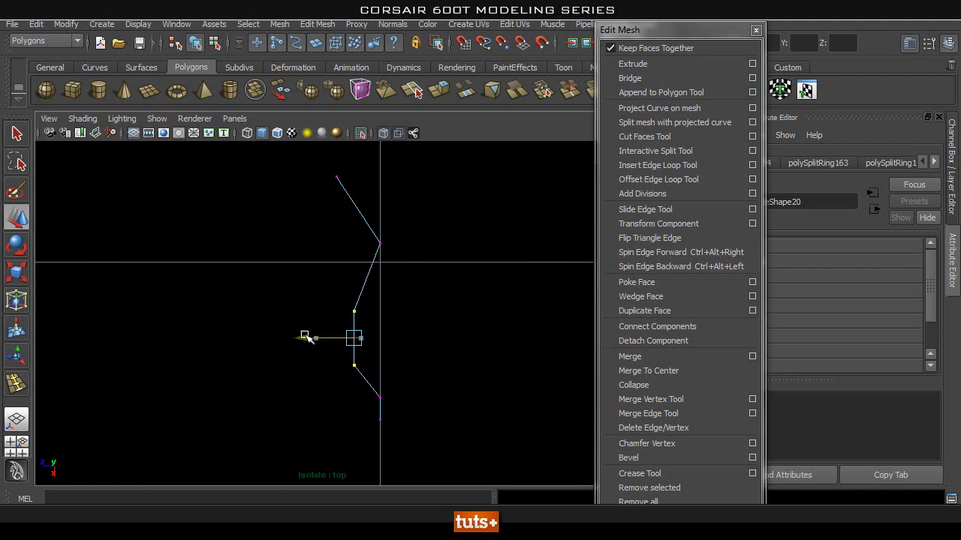
# Step: Select the plane's second-to-last vertex column, turn off isolation, and check its position against the front reference
pyautogui.keyDown('alt'); pyautogui.moveTo(462, 380); pyautogui.dragTo(455, 331, button='middle'); pyautogui.keyUp('alt')
pyautogui.keyDown('alt'); pyautogui.moveTo(248, 328); pyautogui.dragTo(388, 343, button='right'); pyautogui.keyUp('alt')
pyautogui.moveTo(411, 321)
pyautogui.keyDown('alt'); pyautogui.mouseDown(button='middle')
pyautogui.moveTo(415, 311)
pyautogui.moveTo(417, 321)
pyautogui.mouseUp(button='middle'); pyautogui.keyUp('alt')
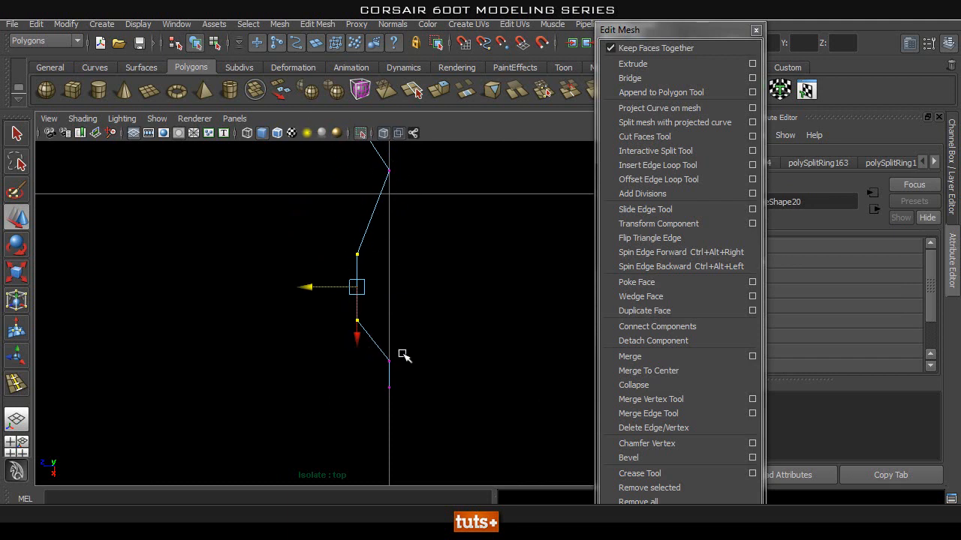
pyautogui.moveTo(371, 368); pyautogui.dragTo(371, 368)
pyautogui.press('space')
pyautogui.moveTo(371, 368); pyautogui.dragTo(322, 353)
pyautogui.keyDown('alt'); pyautogui.moveTo(322, 354); pyautogui.dragTo(339, 355, button='right'); pyautogui.keyUp('alt')
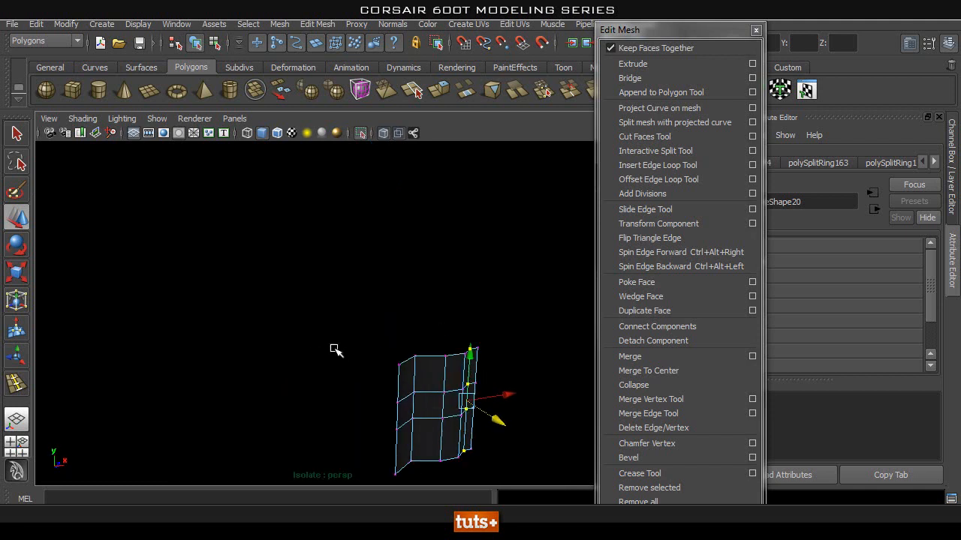
pyautogui.keyDown('alt'); pyautogui.moveTo(349, 317); pyautogui.dragTo(292, 272, button='middle'); pyautogui.keyUp('alt')
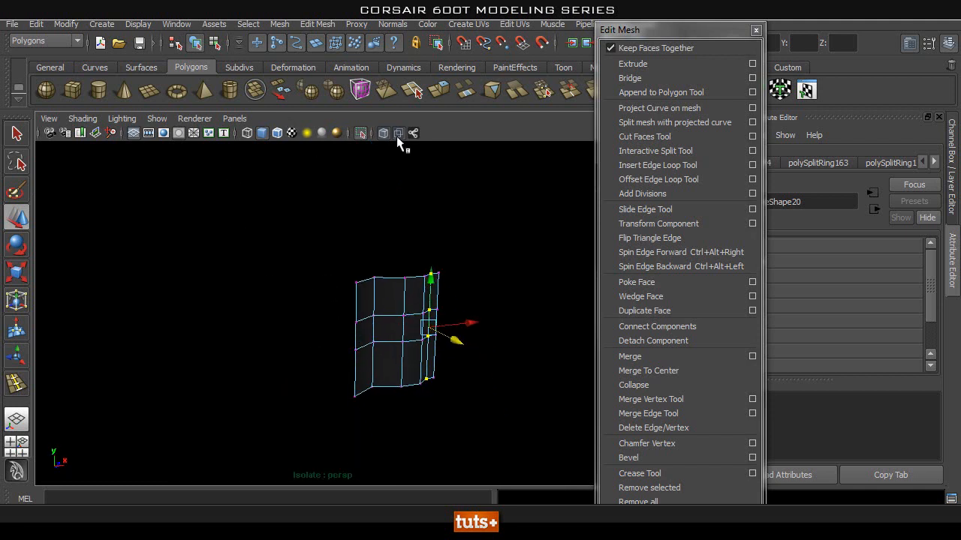
pyautogui.click(363, 132)
pyautogui.keyDown('alt'); pyautogui.moveTo(363, 266); pyautogui.dragTo(497, 326, button='middle'); pyautogui.keyUp('alt')
pyautogui.press('space')
pyautogui.moveTo(301, 265); pyautogui.dragTo(309, 300)
pyautogui.keyDown('alt'); pyautogui.moveTo(192, 248); pyautogui.dragTo(299, 303, button='middle'); pyautogui.keyUp('alt')
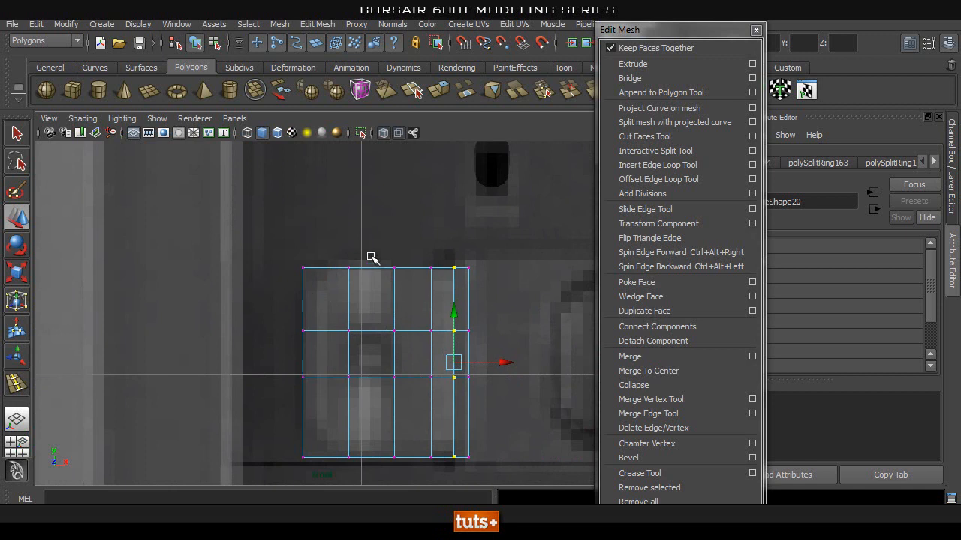
# Step: Pull the second-to-last vertex column forward beyond the middle columns in the top view
pyautogui.press('space')
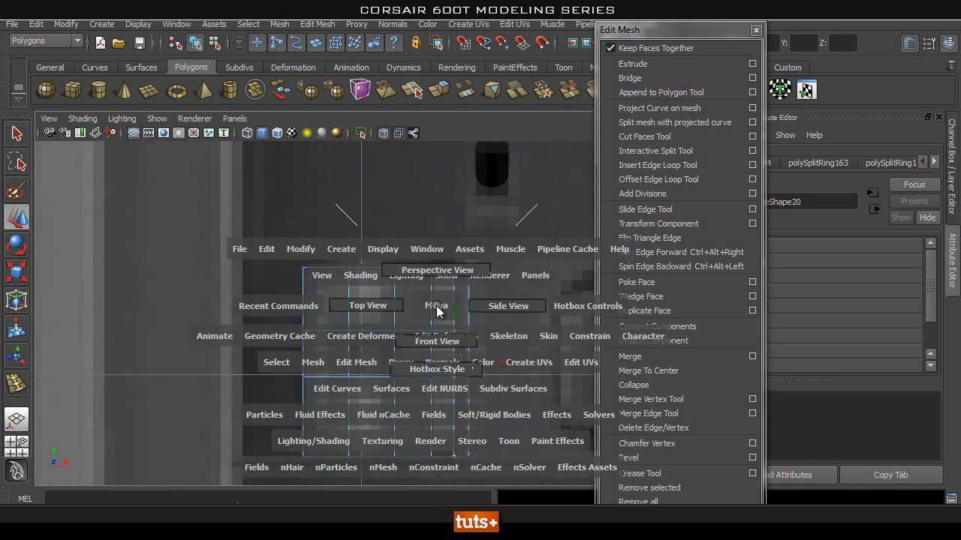
pyautogui.moveTo(440, 310)
pyautogui.mouseDown()
pyautogui.moveTo(440, 278)
pyautogui.moveTo(442, 303)
pyautogui.mouseUp()
pyautogui.moveTo(442, 265); pyautogui.dragTo(442, 237, button='right')
pyautogui.press('space')
pyautogui.moveTo(440, 301); pyautogui.dragTo(391, 304)
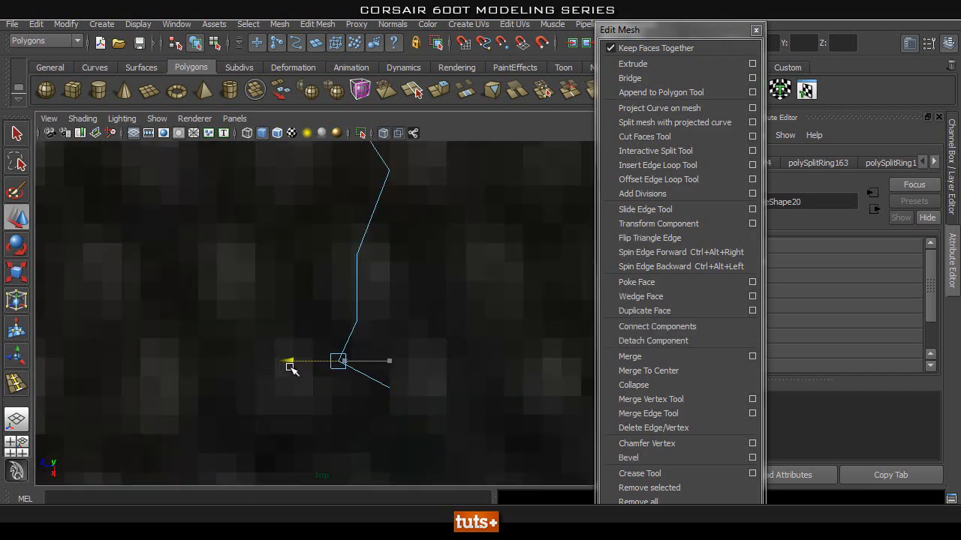
# Step: Select the plane's last vertex column and move it forward, keeping it slightly behind the neighbouring column
pyautogui.moveTo(405, 375); pyautogui.dragTo(347, 407)
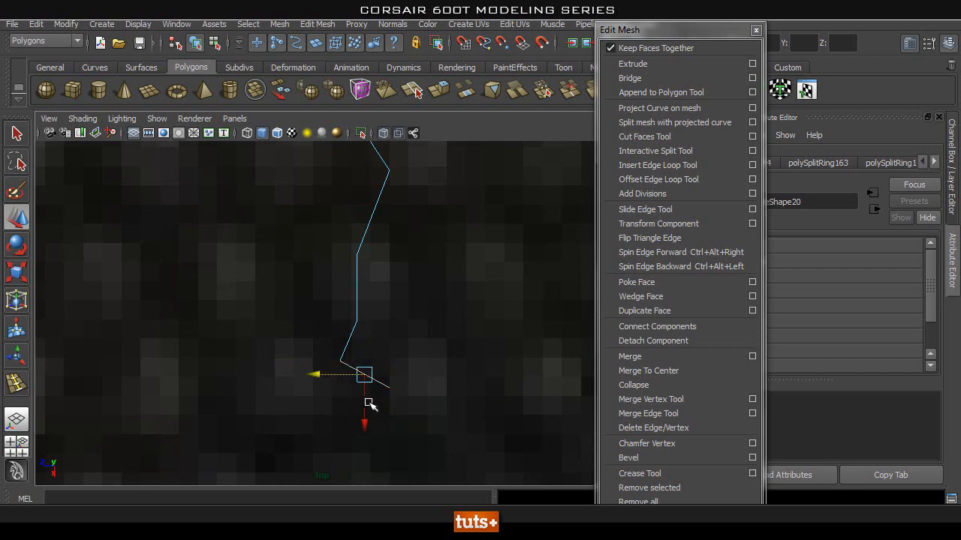
pyautogui.moveTo(390, 382); pyautogui.dragTo(328, 279, button='right')
pyautogui.moveTo(461, 348); pyautogui.dragTo(349, 421)
pyautogui.moveTo(335, 388); pyautogui.dragTo(314, 387)
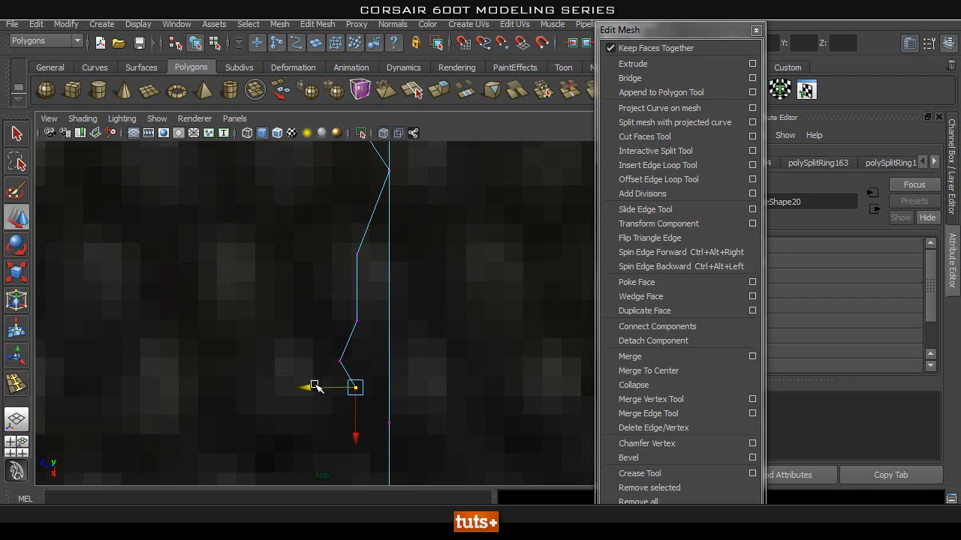
# Step: Frame the bent plane in the perspective view, return to object mode and turn smooth preview on
pyautogui.press('space')
pyautogui.moveTo(343, 335); pyautogui.dragTo(346, 298)
pyautogui.keyDown('alt'); pyautogui.moveTo(317, 362); pyautogui.dragTo(309, 363); pyautogui.keyUp('alt')
pyautogui.press('f')
pyautogui.keyDown('alt'); pyautogui.moveTo(446, 349); pyautogui.dragTo(427, 356); pyautogui.keyUp('alt')
pyautogui.keyDown('alt'); pyautogui.moveTo(297, 351); pyautogui.dragTo(289, 305); pyautogui.keyUp('alt')
pyautogui.press('q')
pyautogui.moveTo(289, 305); pyautogui.dragTo(342, 248, button='right')
pyautogui.press('3')
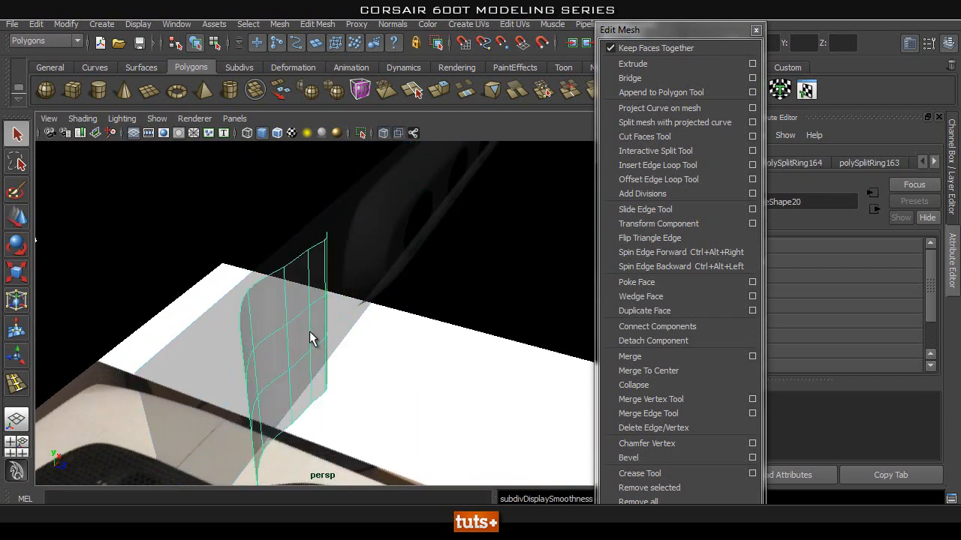
# Step: Examine the smoothed plane against the perforated cover, then turn smooth preview off for both meshes
pyautogui.keyDown('alt'); pyautogui.moveTo(410, 365); pyautogui.dragTo(281, 253); pyautogui.keyUp('alt')
pyautogui.click(428, 410)
pyautogui.hotkey('ctrl', 'z')
pyautogui.moveTo(274, 294)
pyautogui.keyDown('alt'); pyautogui.mouseDown()
pyautogui.moveTo(298, 315)
pyautogui.moveTo(322, 276)
pyautogui.moveTo(276, 281)
pyautogui.mouseUp(); pyautogui.keyUp('alt')
pyautogui.press('1')
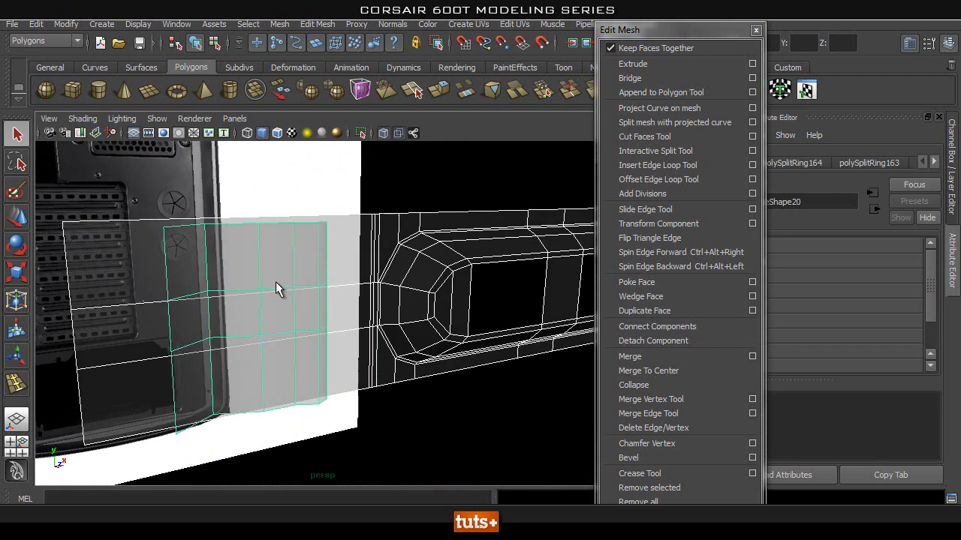
pyautogui.moveTo(271, 255); pyautogui.dragTo(308, 247, button='right')
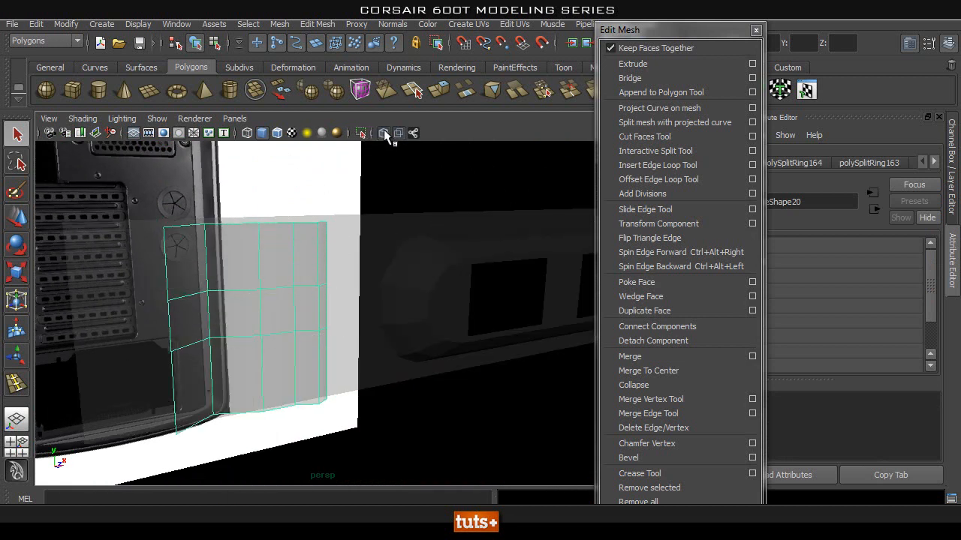
# Step: Isolate the bent plane, extrude the middle face of its second column and scale the new face slightly inward
pyautogui.click(361, 133)
pyautogui.press('f')
pyautogui.moveTo(275, 272); pyautogui.dragTo(274, 288, button='right')
pyautogui.click(274, 287)
pyautogui.keyDown('alt'); pyautogui.moveTo(152, 313); pyautogui.dragTo(293, 293, button='right'); pyautogui.keyUp('alt')
pyautogui.keyDown('alt'); pyautogui.moveTo(293, 293); pyautogui.dragTo(331, 303, button='middle'); pyautogui.keyUp('alt')
pyautogui.keyDown('alt'); pyautogui.moveTo(248, 289); pyautogui.dragTo(290, 286, button='right'); pyautogui.keyUp('alt')
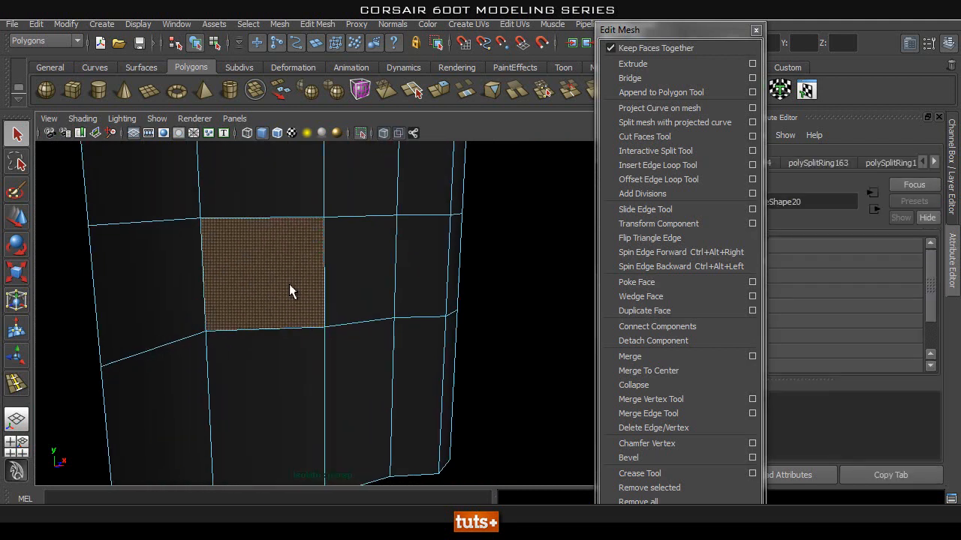
pyautogui.keyDown('alt'); pyautogui.moveTo(289, 286); pyautogui.dragTo(307, 316, button='middle'); pyautogui.keyUp('alt')
pyautogui.click(626, 65)
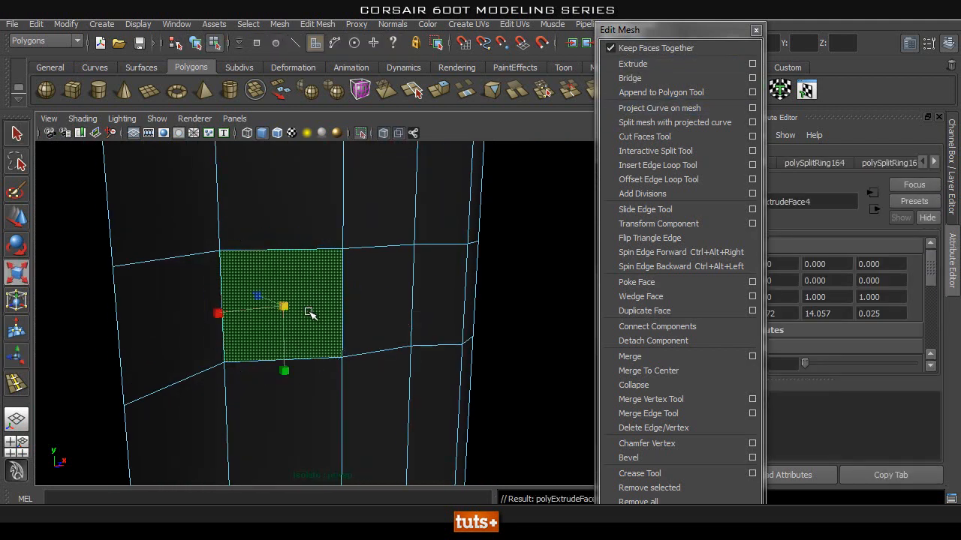
pyautogui.moveTo(288, 306); pyautogui.dragTo(279, 314)
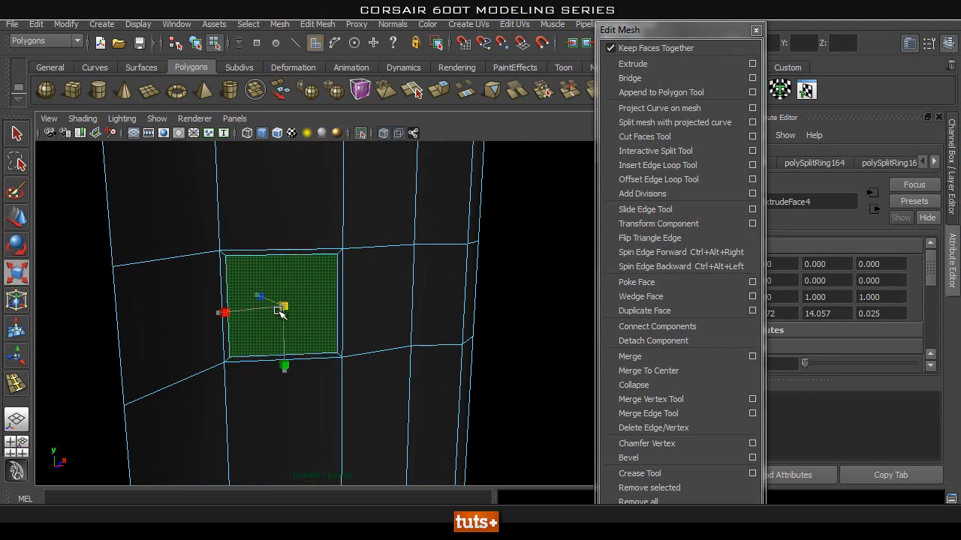
# Step: Extrude the inset face a second time and scale it further inward
pyautogui.click(633, 64)
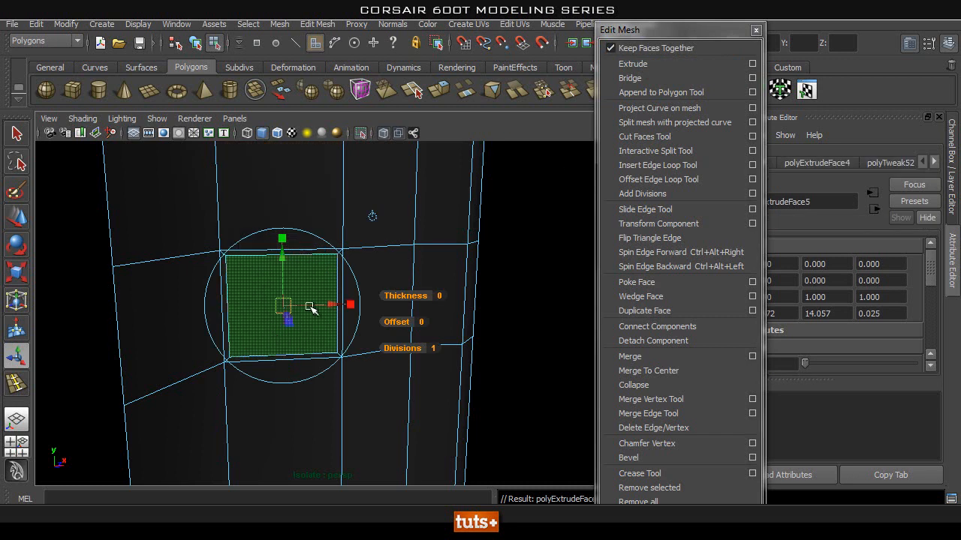
pyautogui.press('w')
pyautogui.press('r')
pyautogui.moveTo(283, 306); pyautogui.dragTo(273, 317)
# Step: Push the innermost face back into the plane to form a shallow recess
pyautogui.keyDown('alt'); pyautogui.moveTo(400, 355); pyautogui.dragTo(435, 362); pyautogui.keyUp('alt')
pyautogui.press('w')
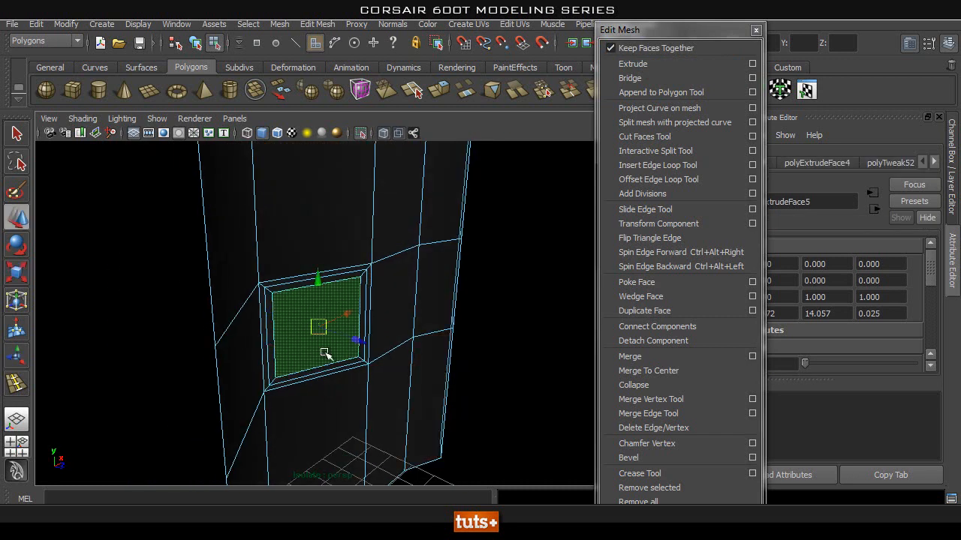
pyautogui.keyDown('alt'); pyautogui.moveTo(345, 337); pyautogui.dragTo(310, 300); pyautogui.keyUp('alt')
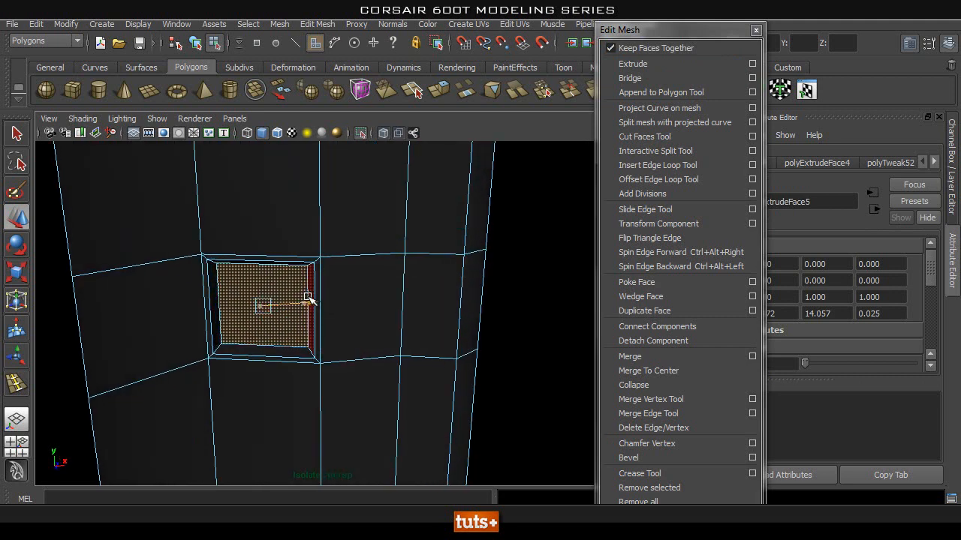
pyautogui.scroll(6, 304, 328)
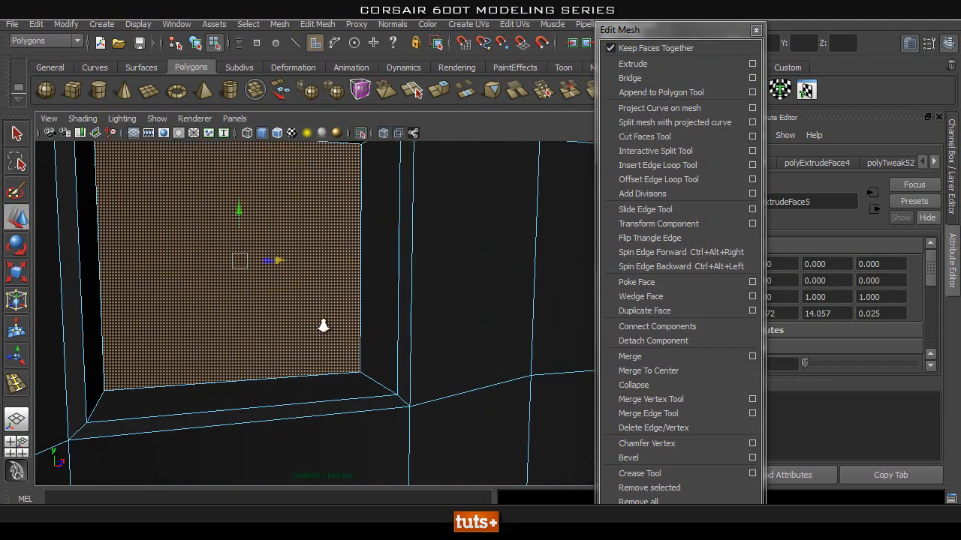
pyautogui.scroll(-3, 332, 328)
pyautogui.keyDown('alt'); pyautogui.moveTo(335, 331); pyautogui.dragTo(359, 375, button='middle'); pyautogui.keyUp('alt')
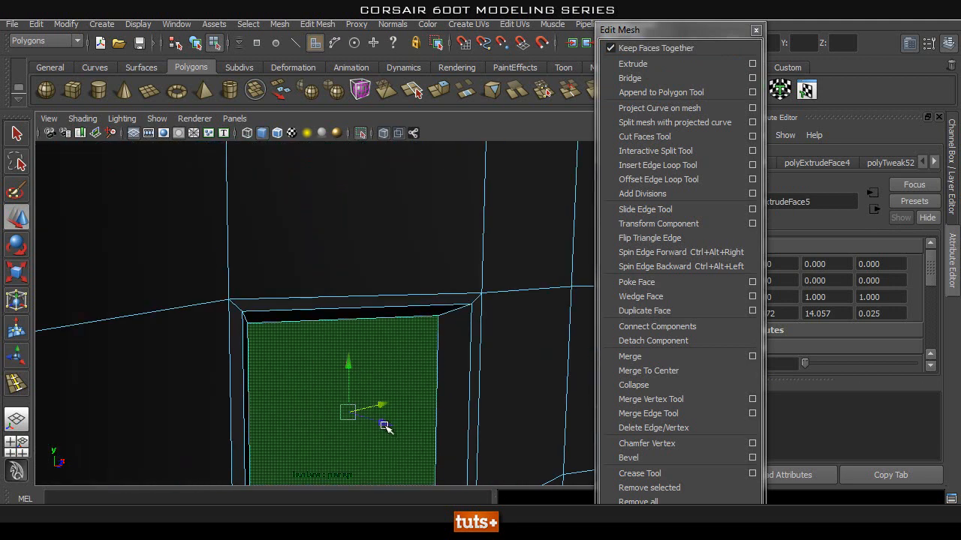
pyautogui.moveTo(379, 400); pyautogui.dragTo(386, 397)
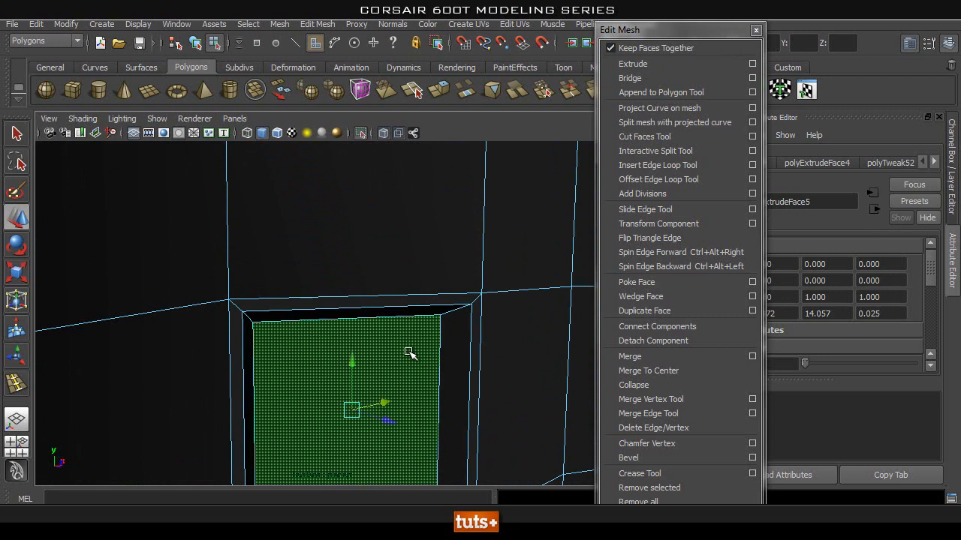
# Step: Extrude the recess floor once more, scale it slightly inward, then return to object mode with smooth preview on
pyautogui.click(633, 64)
pyautogui.moveTo(352, 409); pyautogui.dragTo(341, 413)
pyautogui.press('q')
pyautogui.moveTo(429, 318); pyautogui.dragTo(467, 236, button='right')
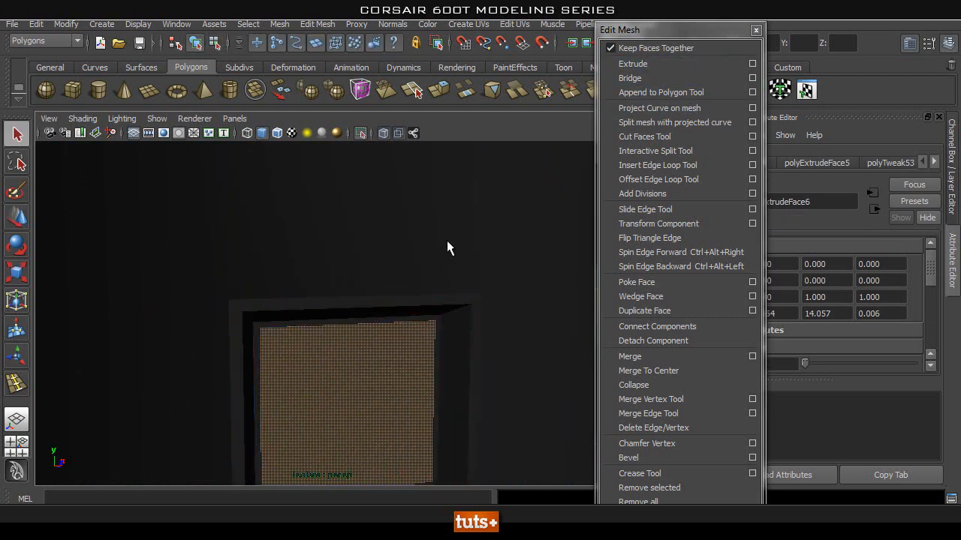
pyautogui.press('3')
# Step: Turn off X-ray shading and the isolated view so the whole scene shows around the smoothed plane
pyautogui.keyDown('alt'); pyautogui.moveTo(481, 305); pyautogui.dragTo(317, 269, button='right'); pyautogui.keyUp('alt')
pyautogui.click(471, 272)
pyautogui.keyDown('alt'); pyautogui.moveTo(476, 274); pyautogui.dragTo(420, 252); pyautogui.keyUp('alt')
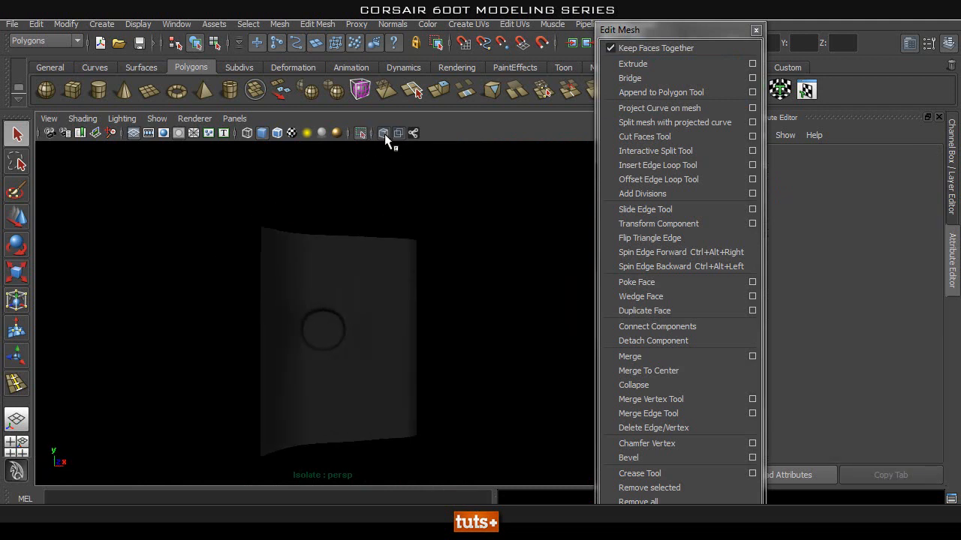
pyautogui.click(386, 132)
pyautogui.keyDown('alt'); pyautogui.moveTo(468, 283); pyautogui.dragTo(315, 287, button='right'); pyautogui.keyUp('alt')
pyautogui.moveTo(443, 287)
pyautogui.keyDown('alt'); pyautogui.mouseDown()
pyautogui.moveTo(285, 298)
pyautogui.moveTo(437, 294)
pyautogui.moveTo(340, 309)
pyautogui.moveTo(336, 340)
pyautogui.mouseUp(); pyautogui.keyUp('alt')
pyautogui.keyDown('alt'); pyautogui.moveTo(336, 340); pyautogui.dragTo(231, 358, button='right'); pyautogui.keyUp('alt')
pyautogui.keyDown('alt'); pyautogui.moveTo(231, 358); pyautogui.dragTo(330, 363); pyautogui.keyUp('alt')
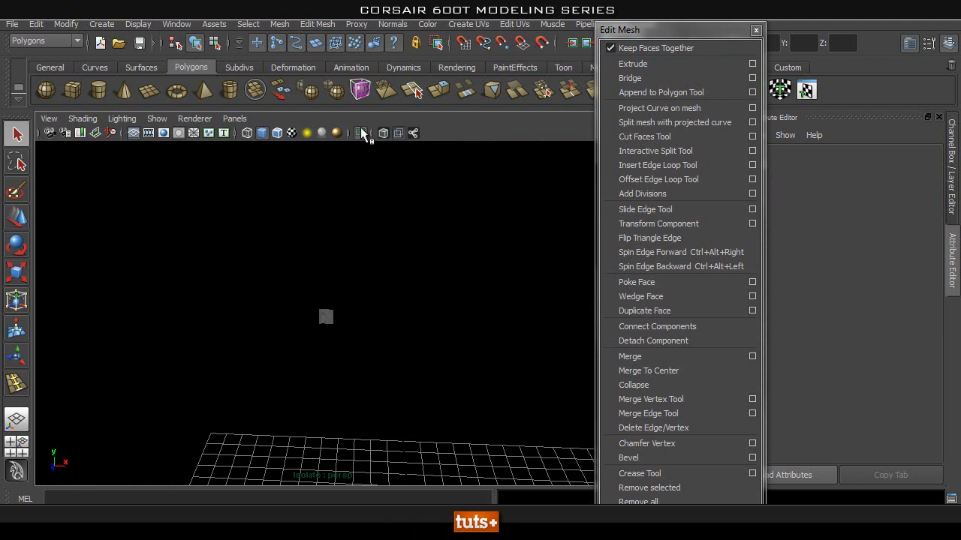
pyautogui.click(361, 133)
# Step: Select the smoothed plane and rotate it slightly about its vertical axis relative to the perforated cover
pyautogui.keyDown('alt'); pyautogui.moveTo(486, 321); pyautogui.dragTo(428, 288); pyautogui.keyUp('alt')
pyautogui.keyDown('alt'); pyautogui.moveTo(429, 287); pyautogui.dragTo(652, 372, button='right'); pyautogui.keyUp('alt')
pyautogui.keyDown('alt'); pyautogui.moveTo(338, 360); pyautogui.dragTo(451, 367, button='right'); pyautogui.keyUp('alt')
pyautogui.keyDown('alt'); pyautogui.moveTo(450, 368); pyautogui.dragTo(256, 390); pyautogui.keyUp('alt')
pyautogui.click(391, 352)
pyautogui.keyDown('alt'); pyautogui.moveTo(374, 331); pyautogui.dragTo(313, 353); pyautogui.keyUp('alt')
pyautogui.press('e')
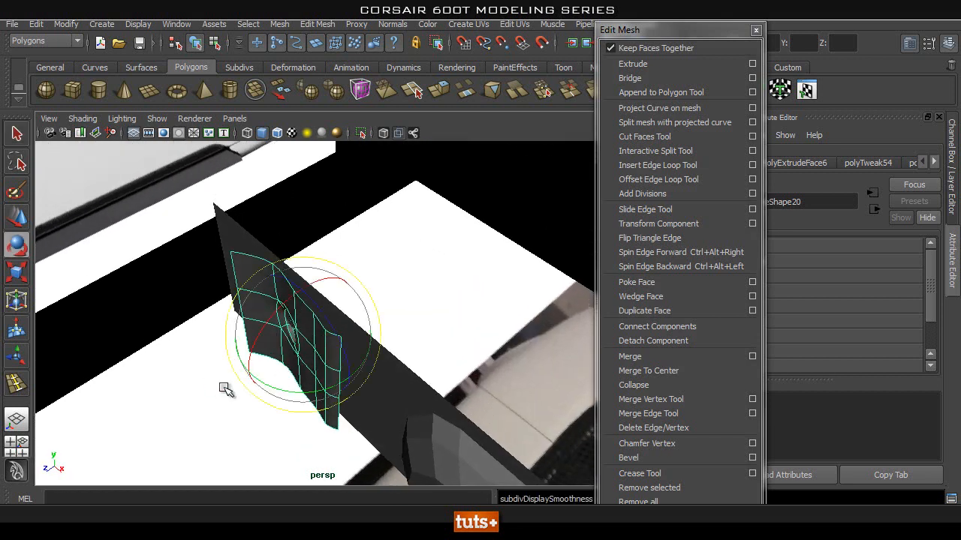
pyautogui.moveTo(278, 386); pyautogui.dragTo(298, 390)
pyautogui.keyDown('alt'); pyautogui.moveTo(439, 343); pyautogui.dragTo(521, 300); pyautogui.keyUp('alt')
pyautogui.press('q')
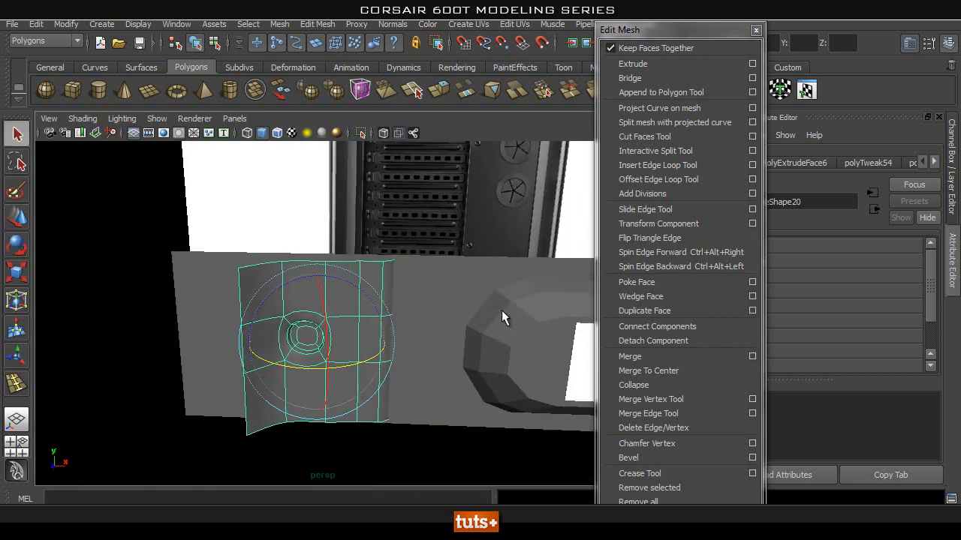
pyautogui.moveTo(448, 265); pyautogui.dragTo(474, 273, button='right')
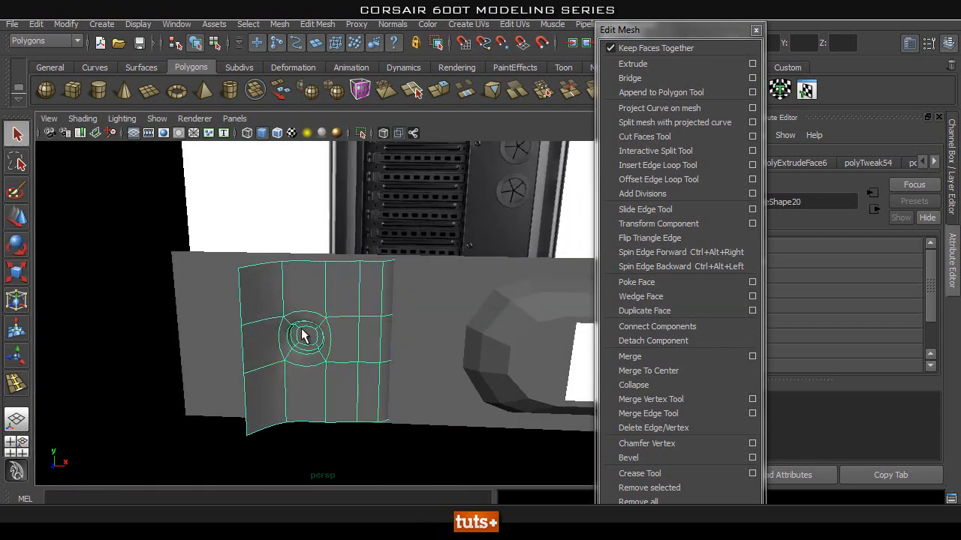
# Step: Examine the rotated plane and its round recess against the perforated cover from several angles
pyautogui.click(289, 199)
pyautogui.keyDown('alt'); pyautogui.moveTo(288, 199); pyautogui.dragTo(188, 249, button='right'); pyautogui.keyUp('alt')
pyautogui.keyDown('alt'); pyautogui.moveTo(406, 297); pyautogui.dragTo(439, 276); pyautogui.keyUp('alt')
pyautogui.keyDown('alt'); pyautogui.moveTo(508, 264); pyautogui.dragTo(350, 348); pyautogui.keyUp('alt')
pyautogui.keyDown('alt'); pyautogui.moveTo(349, 347); pyautogui.dragTo(597, 345, button='right'); pyautogui.keyUp('alt')
pyautogui.click(469, 350)
pyautogui.keyDown('alt'); pyautogui.moveTo(470, 350); pyautogui.dragTo(359, 339); pyautogui.keyUp('alt')
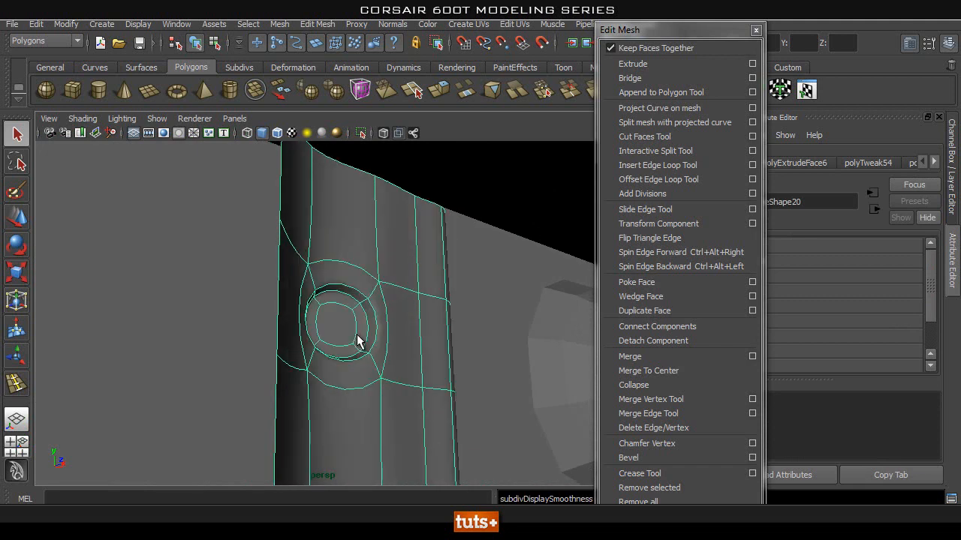
pyautogui.keyDown('alt'); pyautogui.moveTo(338, 326); pyautogui.dragTo(491, 328, button='right'); pyautogui.keyUp('alt')
# Step: Select the central face and surrounding ring of the recess floor and move them along the depth axis
pyautogui.moveTo(352, 265); pyautogui.dragTo(355, 305, button='right')
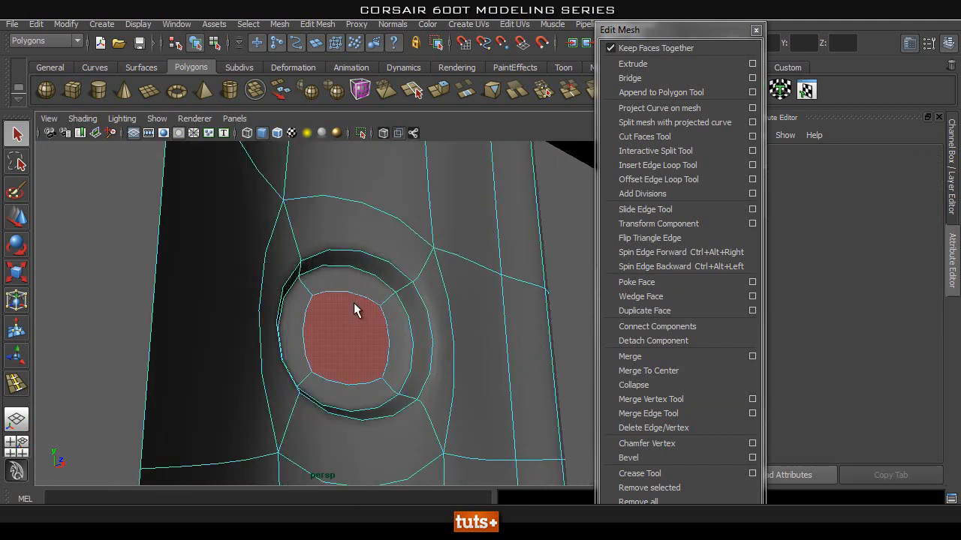
pyautogui.click(355, 281)
pyautogui.keyDown('shift'); pyautogui.click(395, 313); pyautogui.keyUp('shift')
pyautogui.keyDown('shift'); pyautogui.click(337, 360); pyautogui.keyUp('shift')
pyautogui.keyDown('shift'); pyautogui.click(292, 357); pyautogui.keyUp('shift')
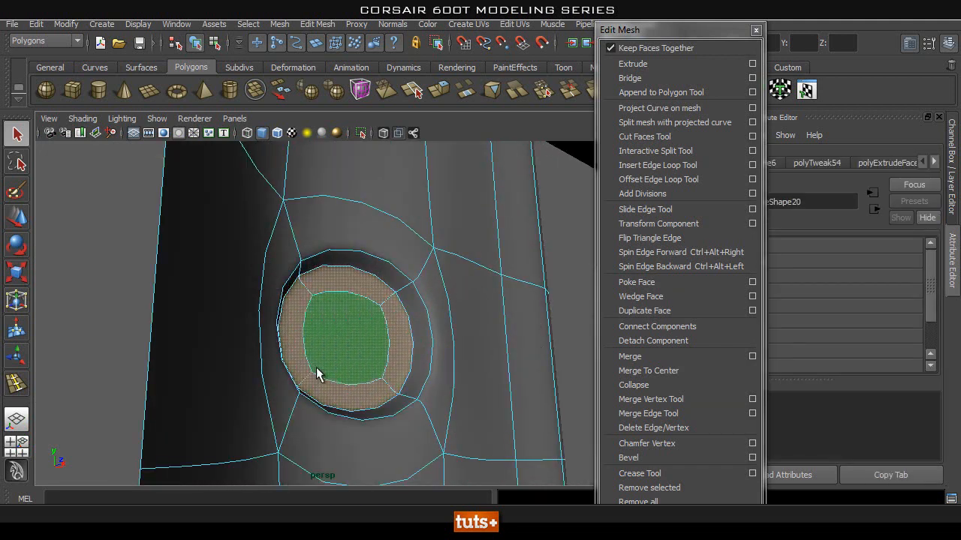
pyautogui.press('1')
pyautogui.press('3')
pyautogui.press('w')
pyautogui.keyDown('alt'); pyautogui.moveTo(406, 350); pyautogui.dragTo(360, 421); pyautogui.keyUp('alt')
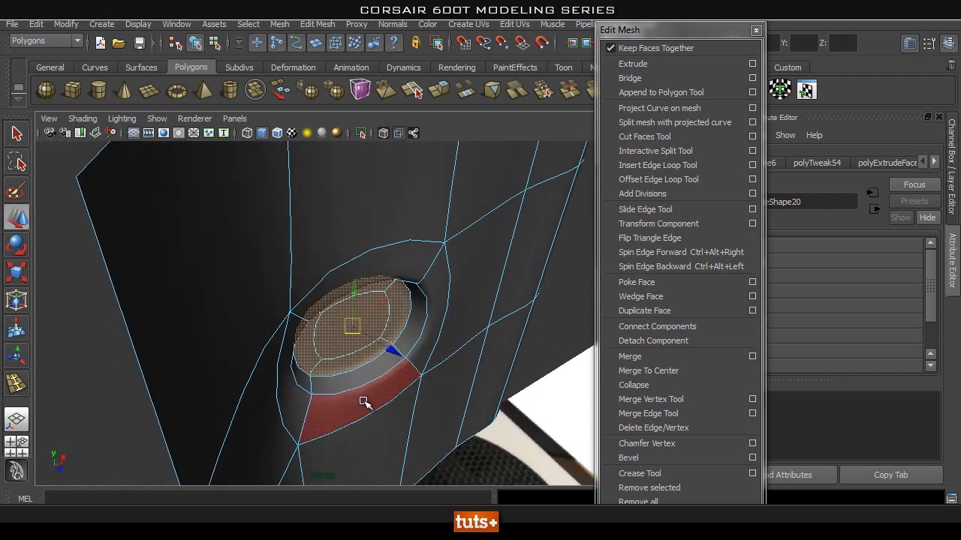
pyautogui.moveTo(389, 351); pyautogui.dragTo(395, 253)
# Step: Try deleting the four inner edges of the recess floor and check the smoothed shape in object mode
pyautogui.press('1')
pyautogui.scroll(5, 395, 247)
pyautogui.press('q')
pyautogui.rightClick(401, 222)
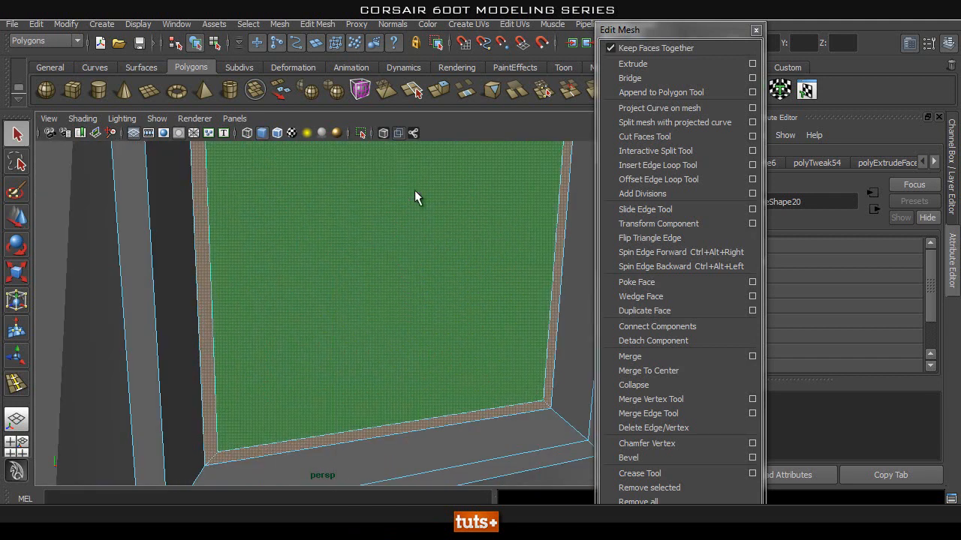
pyautogui.moveTo(411, 185); pyautogui.dragTo(411, 185, button='right')
pyautogui.scroll(-7, 451, 203)
pyautogui.keyDown('alt'); pyautogui.moveTo(466, 212); pyautogui.dragTo(465, 232, button='middle'); pyautogui.keyUp('alt')
pyautogui.scroll(5, 326, 272)
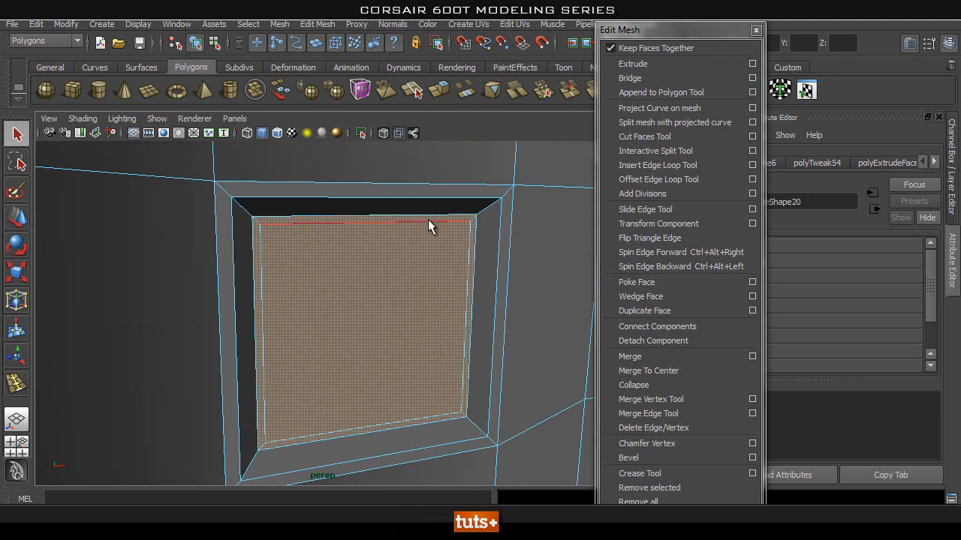
pyautogui.click(430, 221)
pyautogui.keyDown('shift'); pyautogui.click(468, 252); pyautogui.keyUp('shift')
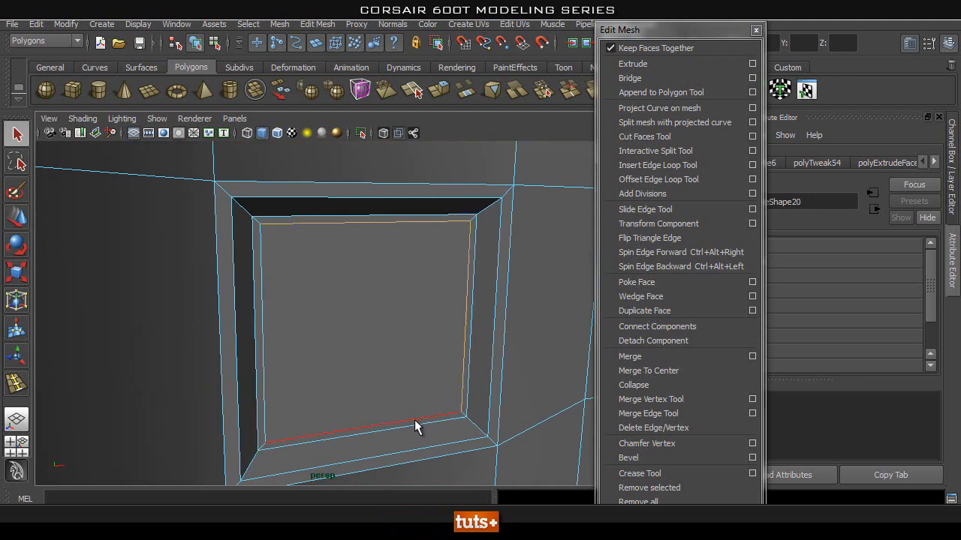
pyautogui.keyDown('shift'); pyautogui.click(261, 371); pyautogui.keyUp('shift')
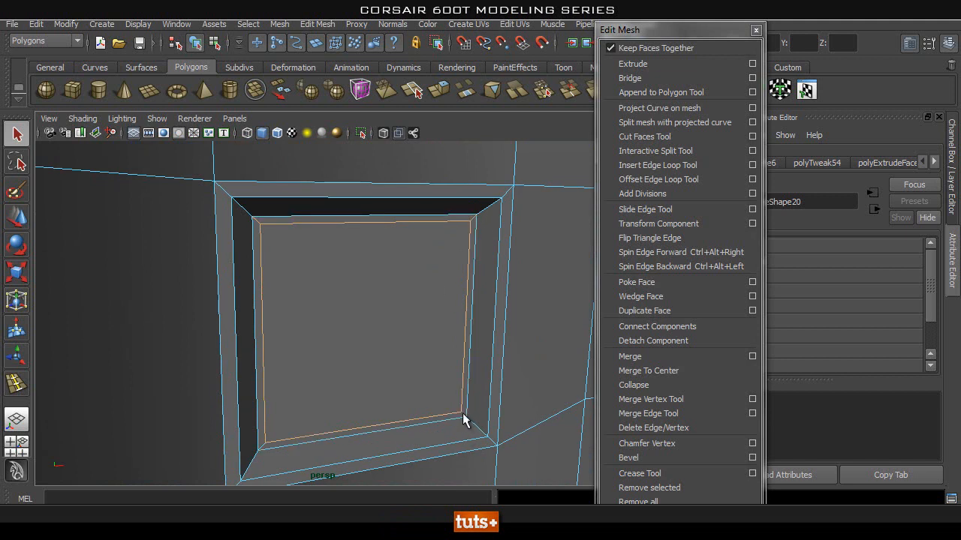
pyautogui.keyDown('shift'); pyautogui.moveTo(346, 332); pyautogui.dragTo(294, 350, button='right'); pyautogui.keyUp('shift')
pyautogui.moveTo(331, 265); pyautogui.dragTo(392, 246, button='right')
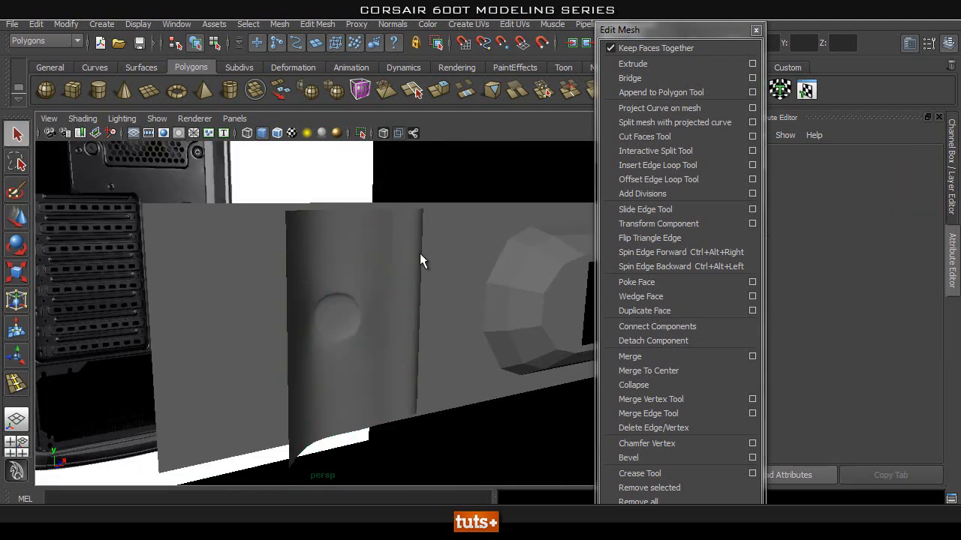
pyautogui.keyDown('alt'); pyautogui.moveTo(420, 256); pyautogui.dragTo(401, 268); pyautogui.keyUp('alt')
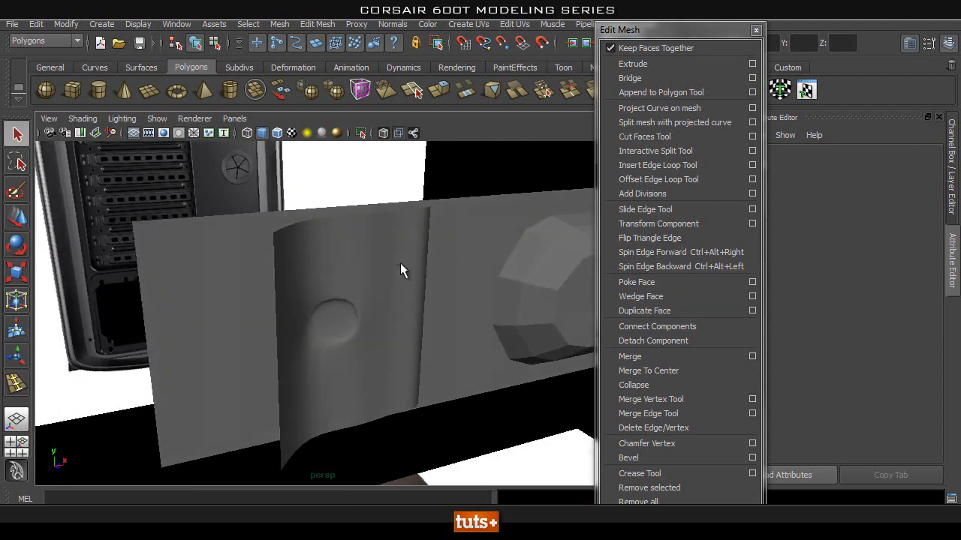
# Step: Undo the deletion of the recess floor's inner edges and return to object mode
pyautogui.click(354, 302)
pyautogui.hotkey('ctrl', 'z')
pyautogui.hotkey('ctrl', 'z')
pyautogui.hotkey('ctrl', 'z')
pyautogui.hotkey('ctrl', 'z')
pyautogui.hotkey('ctrl', 'z')
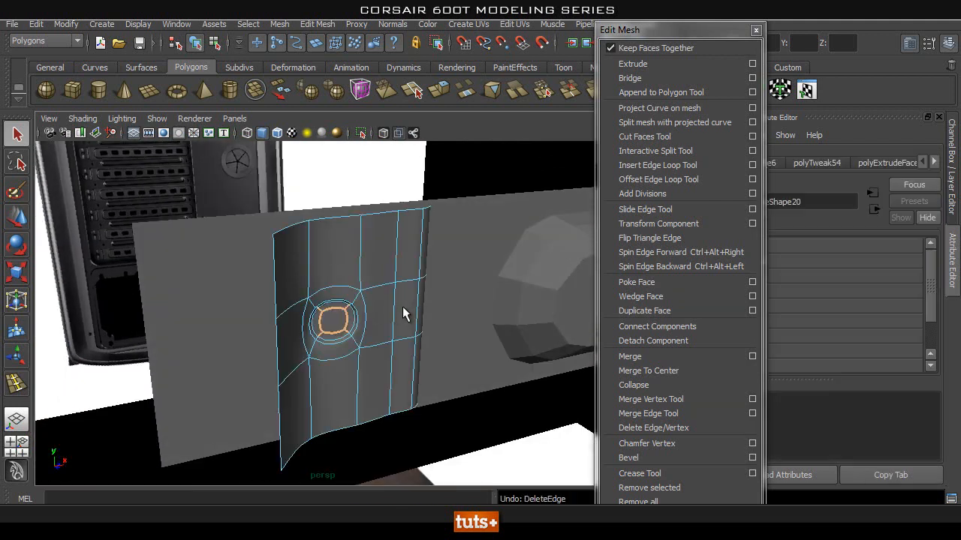
pyautogui.moveTo(399, 286); pyautogui.dragTo(454, 234, button='right')
# Step: In the front view, select the plane's two left corner vertices and scale them vertically toward each other
pyautogui.keyDown('alt'); pyautogui.moveTo(498, 210); pyautogui.dragTo(304, 339); pyautogui.keyUp('alt')
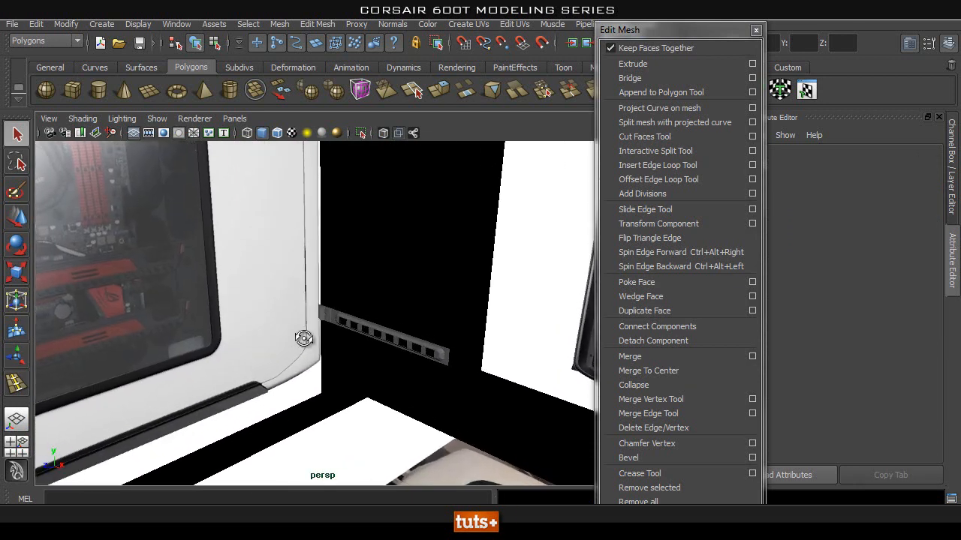
pyautogui.keyDown('alt'); pyautogui.moveTo(417, 359); pyautogui.dragTo(361, 371); pyautogui.keyUp('alt')
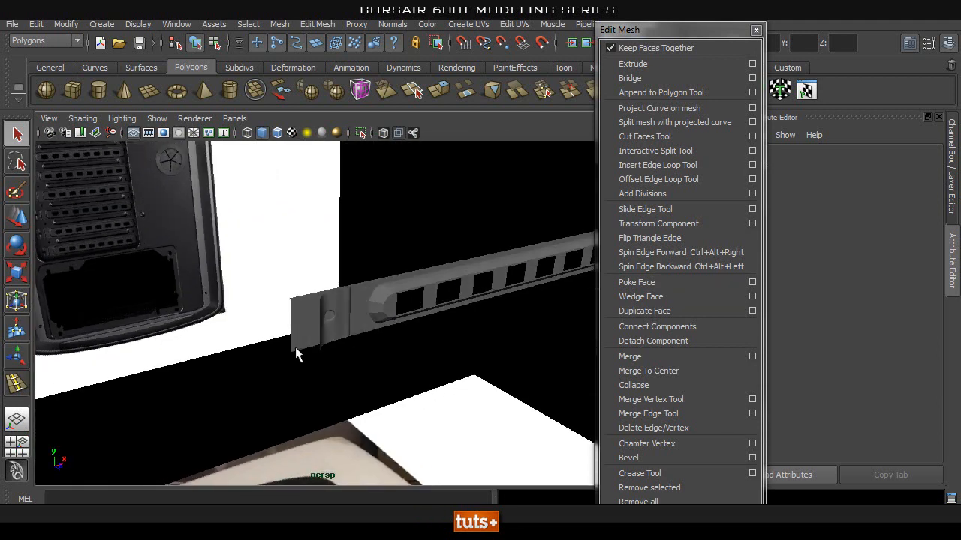
pyautogui.press('space')
pyautogui.moveTo(326, 326); pyautogui.dragTo(325, 358)
pyautogui.click(314, 315)
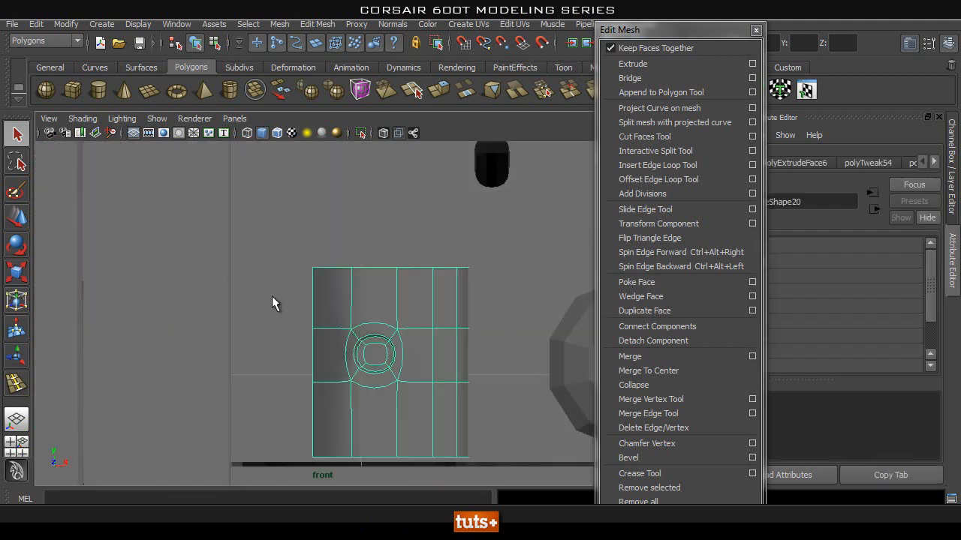
pyautogui.keyDown('alt'); pyautogui.moveTo(279, 295); pyautogui.dragTo(351, 223, button='right'); pyautogui.keyUp('alt')
pyautogui.moveTo(318, 267); pyautogui.dragTo(255, 264, button='right')
pyautogui.keyDown('alt'); pyautogui.moveTo(298, 375); pyautogui.dragTo(289, 268, button='middle'); pyautogui.keyUp('alt')
pyautogui.keyDown('alt'); pyautogui.moveTo(309, 417); pyautogui.dragTo(304, 460, button='middle'); pyautogui.keyUp('alt')
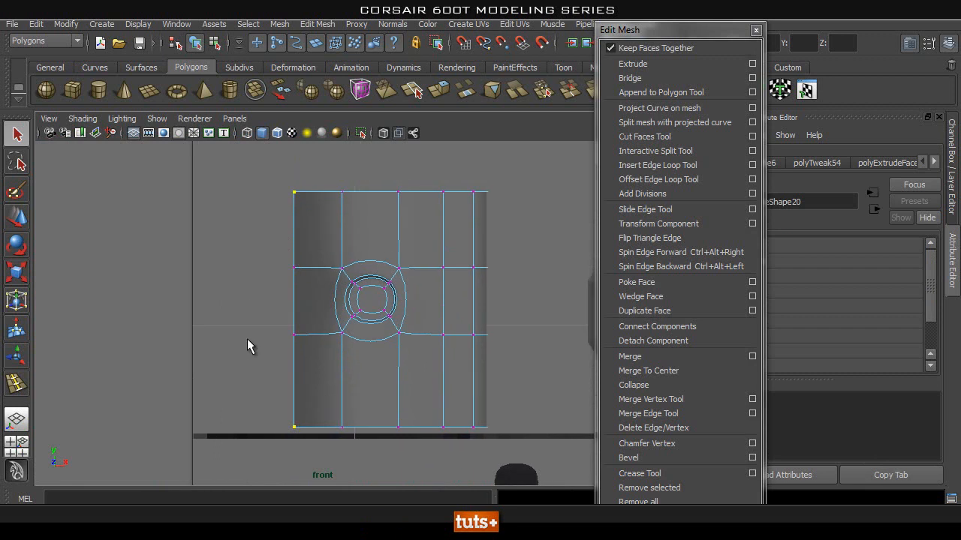
pyautogui.press('r')
pyautogui.moveTo(298, 380); pyautogui.dragTo(300, 363)
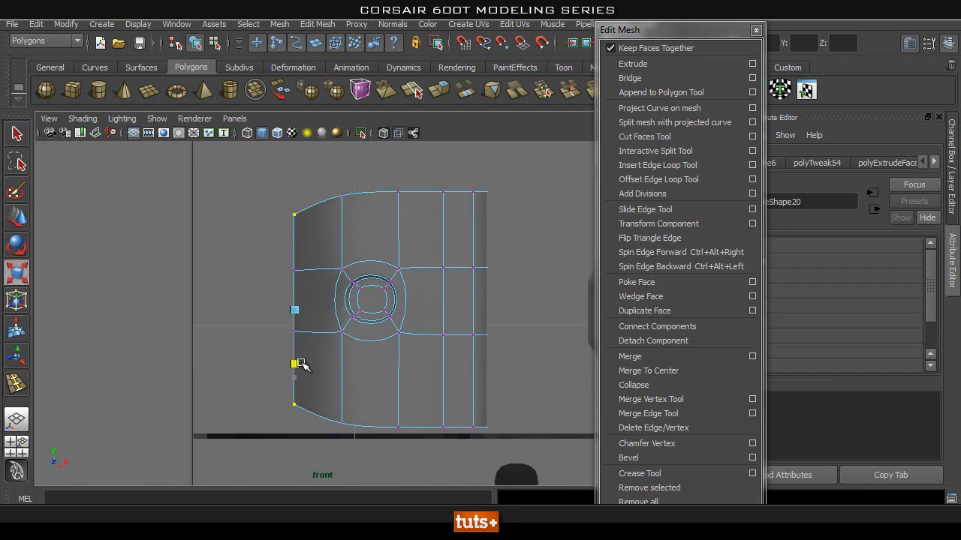
# Step: Turn smooth preview off and insert one horizontal edge loop above and one below the plane's square recess
pyautogui.press('1')
pyautogui.moveTo(323, 251); pyautogui.dragTo(360, 245, button='right')
pyautogui.click(293, 241)
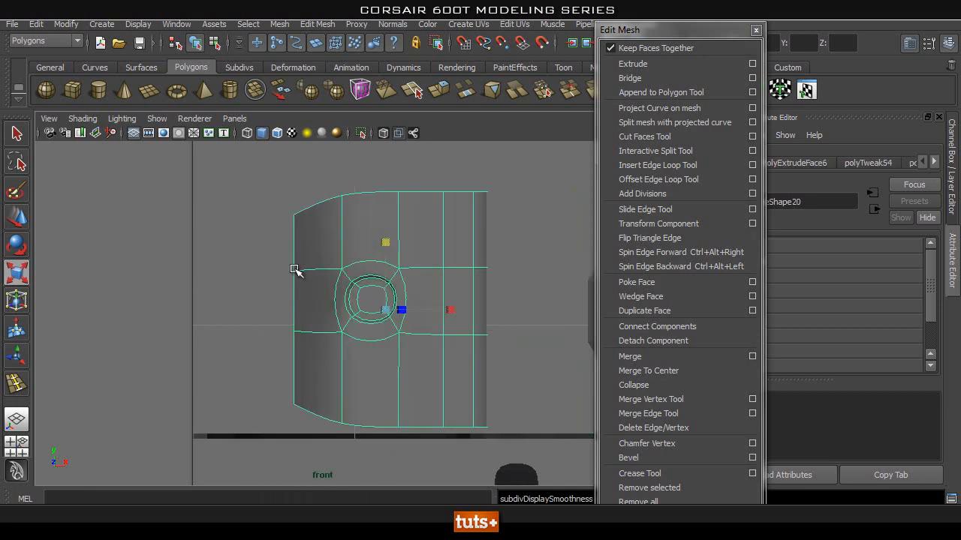
pyautogui.keyDown('alt'); pyautogui.moveTo(288, 275); pyautogui.dragTo(384, 246, button='right'); pyautogui.keyUp('alt')
pyautogui.keyDown('alt'); pyautogui.moveTo(282, 243); pyautogui.dragTo(283, 280, button='middle'); pyautogui.keyUp('alt')
pyautogui.press('1')
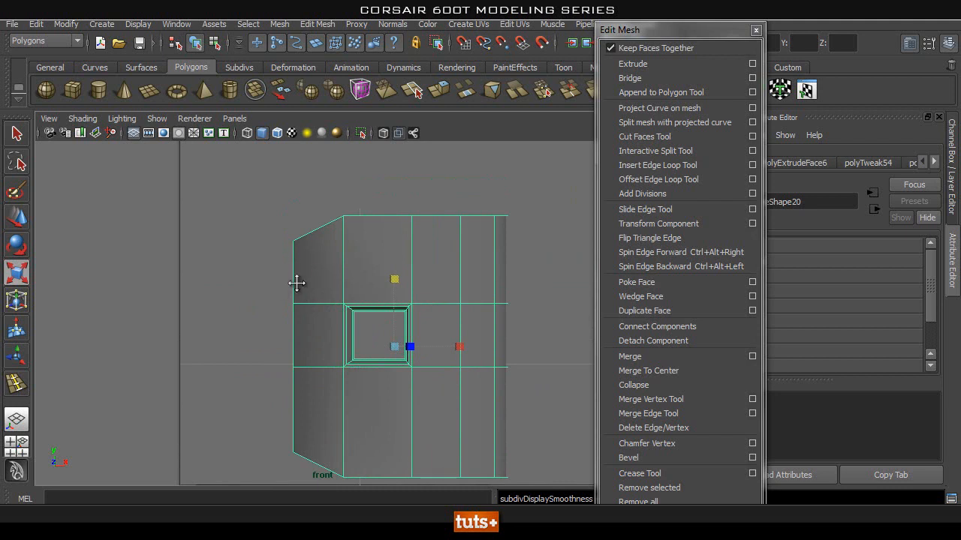
pyautogui.click(690, 165)
pyautogui.click(287, 241)
pyautogui.click(294, 238)
pyautogui.moveTo(288, 239); pyautogui.dragTo(289, 231)
pyautogui.moveTo(287, 369); pyautogui.dragTo(292, 377)
pyautogui.press('q')
# Step: Select the four vertices between the left corners and move them outward to round the plane's left edge
pyautogui.moveTo(283, 266); pyautogui.dragTo(236, 211, button='right')
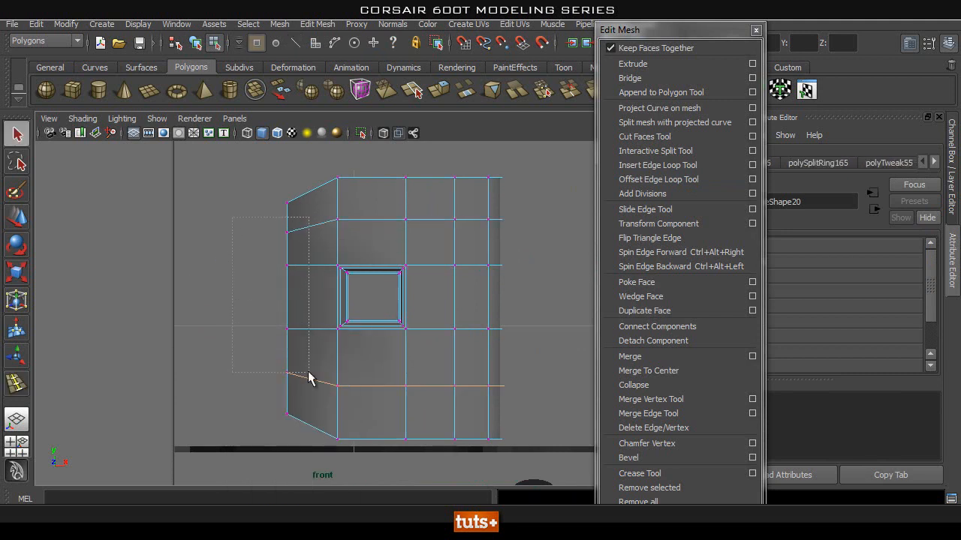
pyautogui.moveTo(308, 377); pyautogui.dragTo(311, 377)
pyautogui.press('w')
pyautogui.moveTo(333, 303); pyautogui.dragTo(319, 305)
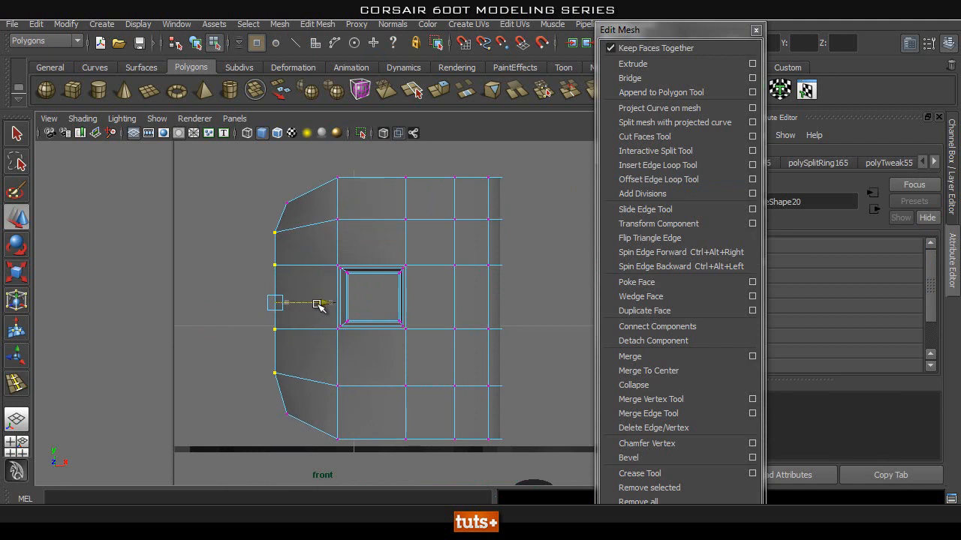
# Step: Turn smooth preview on, move the clip plane's two middle left-edge vertices slightly outward, and return to object mode
pyautogui.press('q')
pyautogui.press('F8')
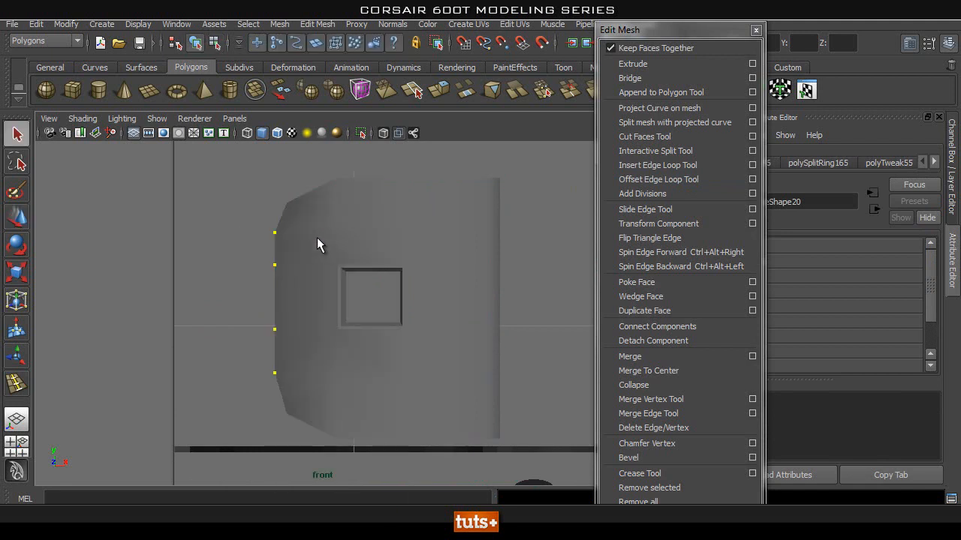
pyautogui.press('3')
pyautogui.moveTo(280, 267); pyautogui.dragTo(220, 264, button='right')
pyautogui.moveTo(240, 255); pyautogui.dragTo(302, 346)
pyautogui.press('w')
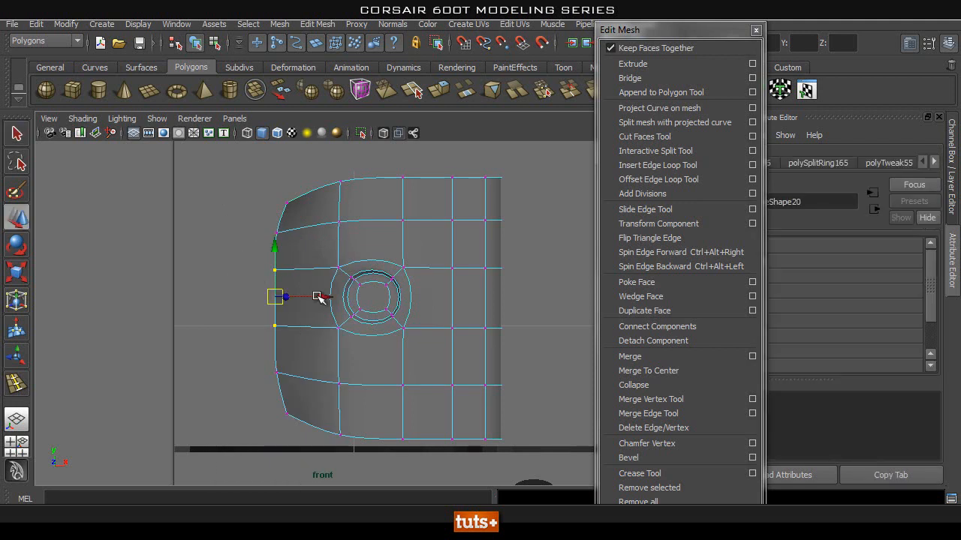
pyautogui.moveTo(321, 300); pyautogui.dragTo(317, 300)
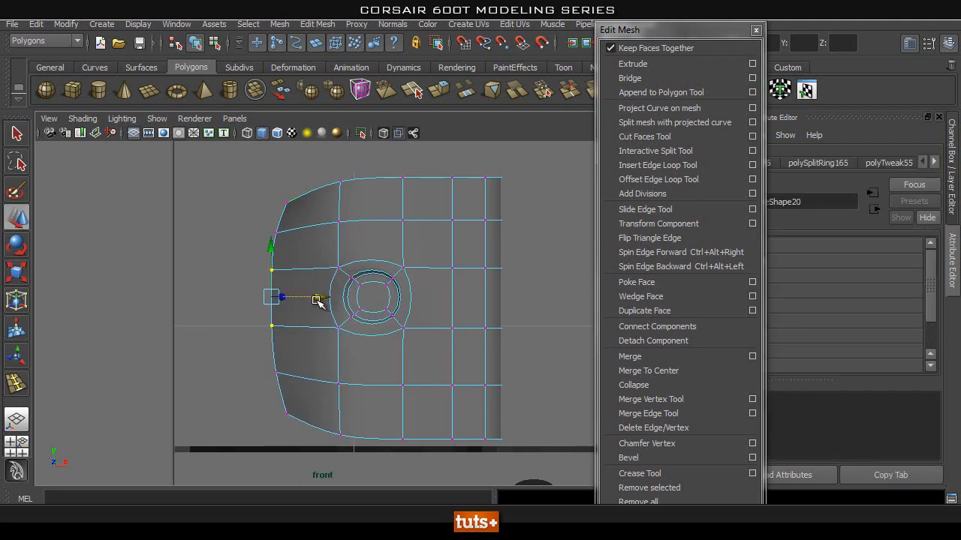
pyautogui.moveTo(259, 391); pyautogui.dragTo(289, 363)
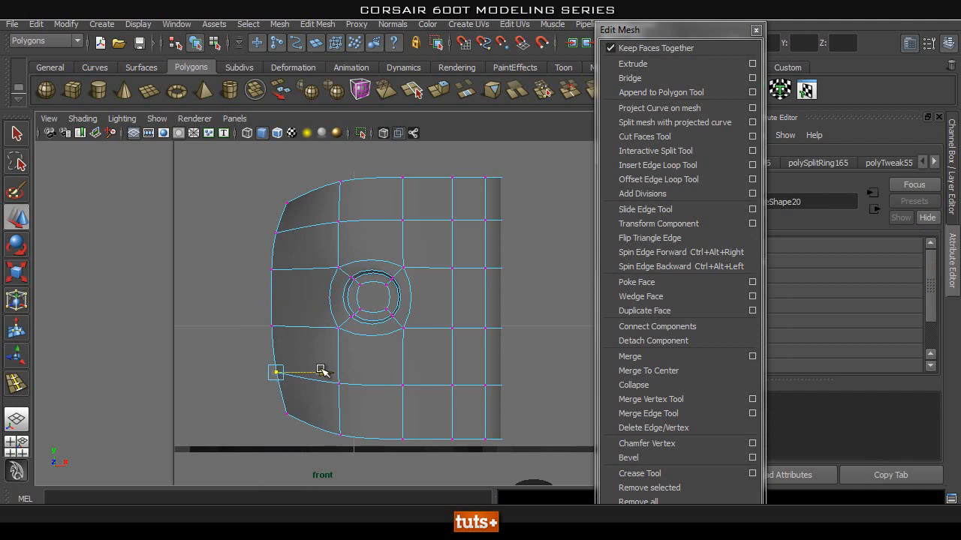
pyautogui.press('q')
pyautogui.moveTo(428, 262); pyautogui.dragTo(484, 242, button='right')
# Step: In the perspective view, return the perforated cover to object mode and turn on its smooth preview
pyautogui.press('space')
pyautogui.moveTo(407, 226); pyautogui.dragTo(401, 204)
pyautogui.keyDown('alt'); pyautogui.moveTo(306, 278); pyautogui.dragTo(274, 282, button='right'); pyautogui.keyUp('alt')
pyautogui.keyDown('alt'); pyautogui.moveTo(274, 281); pyautogui.dragTo(357, 338); pyautogui.keyUp('alt')
pyautogui.click(343, 337)
pyautogui.keyDown('alt'); pyautogui.moveTo(436, 350); pyautogui.dragTo(322, 326); pyautogui.keyUp('alt')
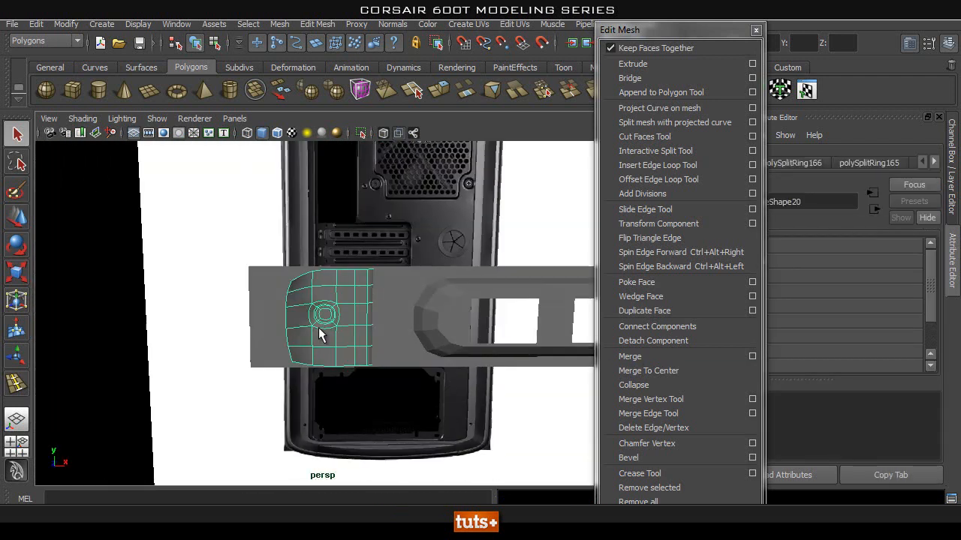
pyautogui.scroll(-5, 391, 342)
pyautogui.keyDown('alt'); pyautogui.moveTo(390, 342); pyautogui.dragTo(364, 349); pyautogui.keyUp('alt')
pyautogui.keyDown('alt'); pyautogui.moveTo(302, 368); pyautogui.dragTo(178, 369, button='right'); pyautogui.keyUp('alt')
pyautogui.click(326, 368)
pyautogui.moveTo(178, 368)
pyautogui.keyDown('alt'); pyautogui.mouseDown()
pyautogui.moveTo(395, 371)
pyautogui.moveTo(196, 369)
pyautogui.mouseUp(); pyautogui.keyUp('alt')
pyautogui.keyDown('alt'); pyautogui.moveTo(319, 375); pyautogui.dragTo(415, 289, button='right'); pyautogui.keyUp('alt')
pyautogui.moveTo(360, 331); pyautogui.dragTo(390, 244, button='right')
pyautogui.click(365, 338)
pyautogui.press('3')
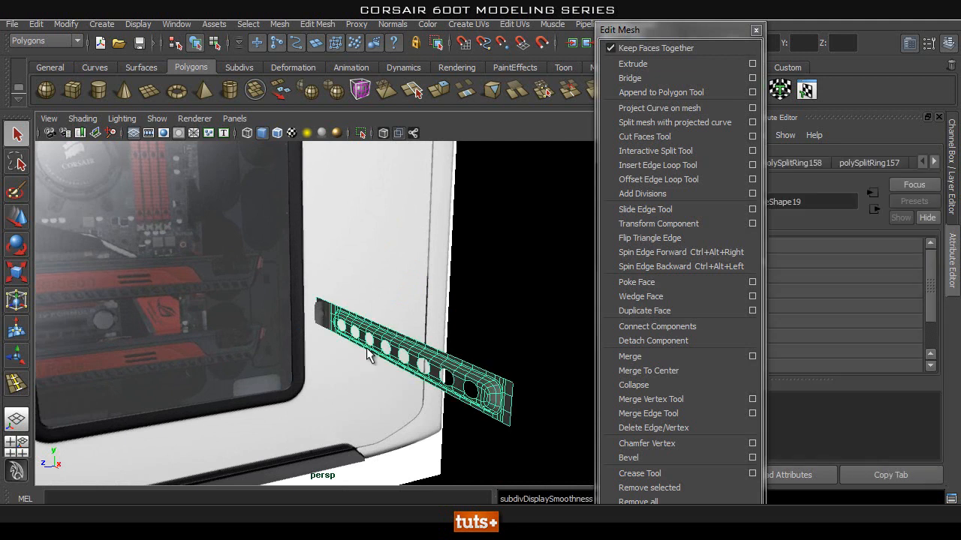
pyautogui.click(460, 300)
# Step: Group the clip plane with the perforated cover and center the group's pivot
pyautogui.keyDown('alt'); pyautogui.moveTo(375, 324); pyautogui.dragTo(342, 335); pyautogui.keyUp('alt')
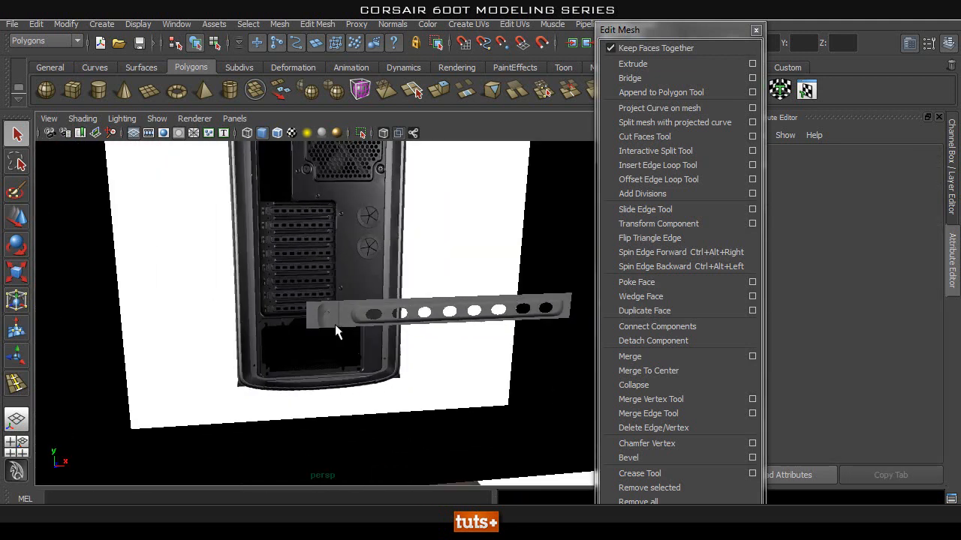
pyautogui.click(335, 325)
pyautogui.keyDown('shift'); pyautogui.click(355, 324); pyautogui.keyUp('shift')
pyautogui.hotkey('ctrl', 'g')
pyautogui.keyDown('alt'); pyautogui.moveTo(473, 347); pyautogui.dragTo(358, 317); pyautogui.keyUp('alt')
pyautogui.press('space')
pyautogui.press('w')
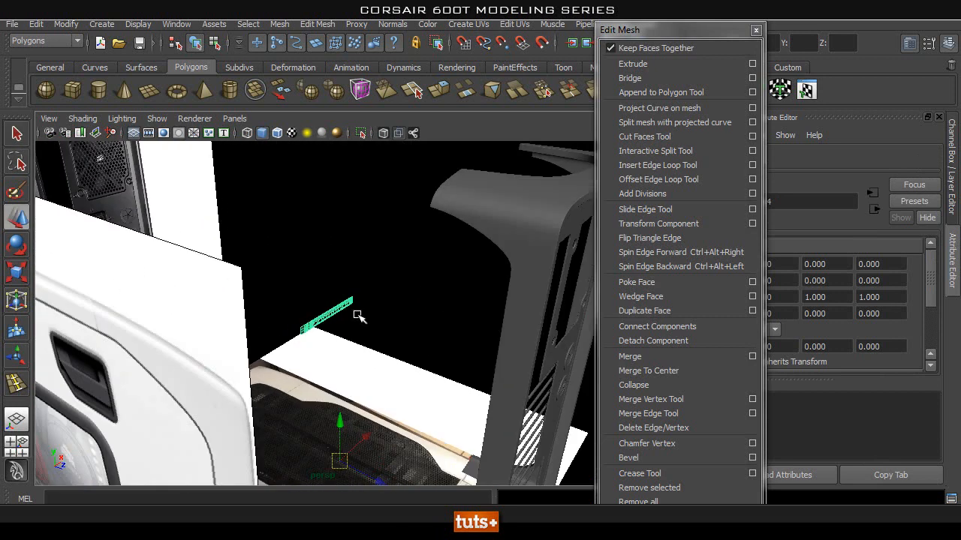
pyautogui.press('space')
pyautogui.click(222, 259)
pyautogui.click(250, 400)
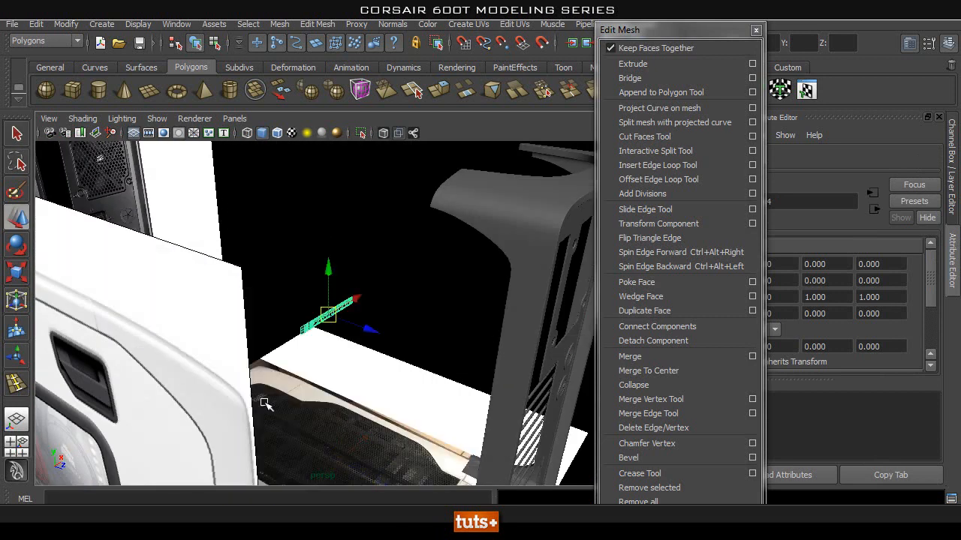
# Step: Move the cover group along Z with vertex snapping to 14.281, into the case's rear slot area, and inspect the fit
pyautogui.keyDown('alt'); pyautogui.moveTo(250, 399); pyautogui.dragTo(293, 341); pyautogui.keyUp('alt')
pyautogui.press('v')
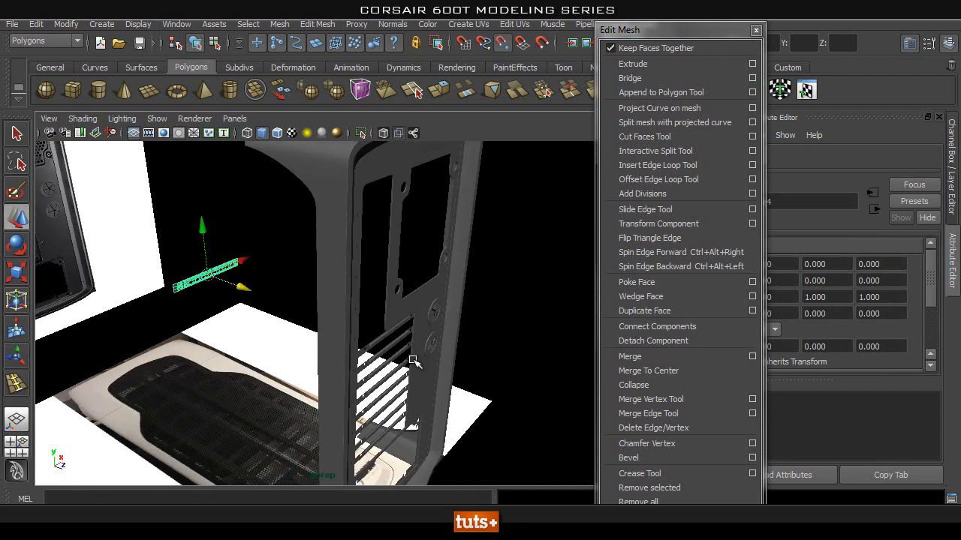
pyautogui.moveTo(411, 325); pyautogui.dragTo(415, 328, button='middle')
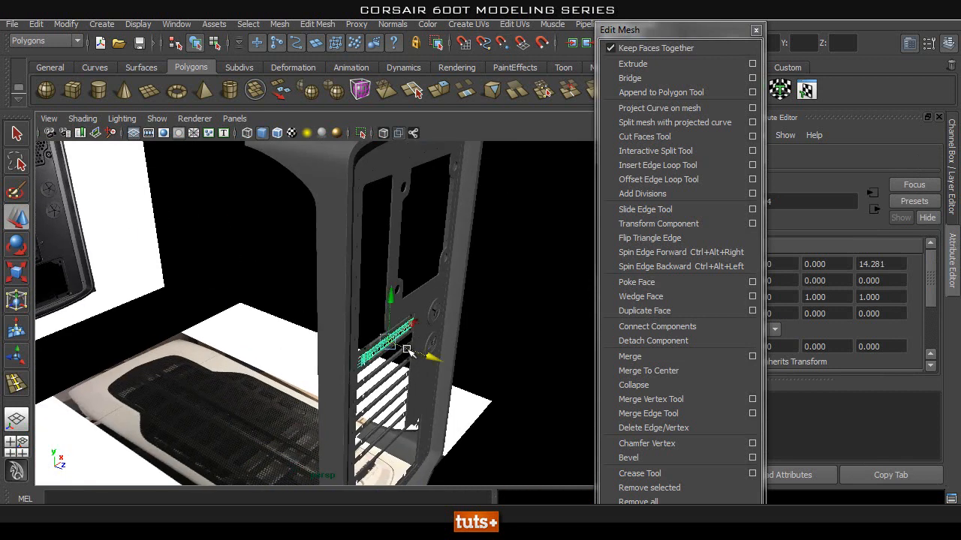
pyautogui.press('f')
pyautogui.moveTo(357, 333)
pyautogui.keyDown('alt'); pyautogui.mouseDown()
pyautogui.moveTo(343, 313)
pyautogui.moveTo(298, 327)
pyautogui.moveTo(305, 316)
pyautogui.moveTo(346, 321)
pyautogui.mouseUp(); pyautogui.keyUp('alt')
pyautogui.keyDown('alt'); pyautogui.moveTo(347, 321); pyautogui.dragTo(548, 328, button='right'); pyautogui.keyUp('alt')
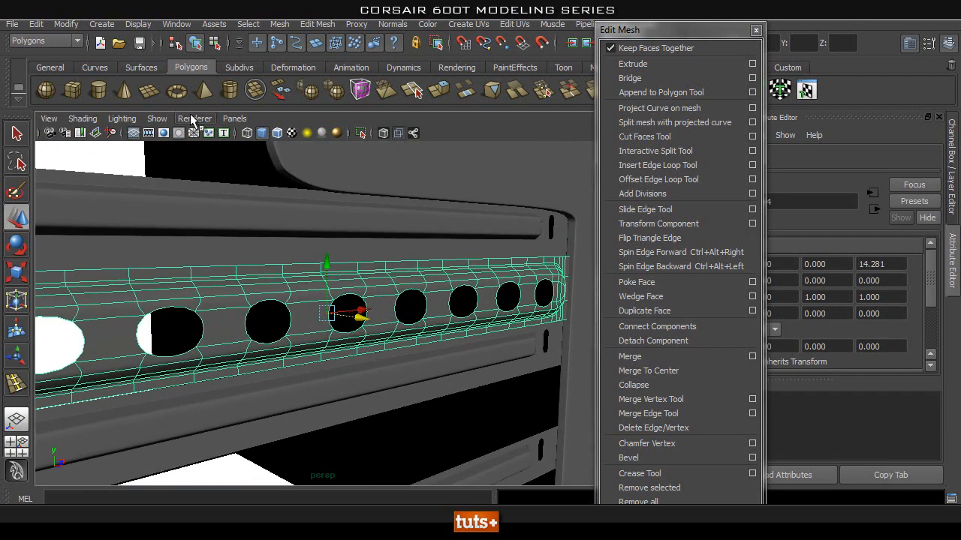
pyautogui.click(249, 164)
pyautogui.keyDown('alt'); pyautogui.moveTo(382, 250); pyautogui.dragTo(332, 260, button='right'); pyautogui.keyUp('alt')
pyautogui.keyDown('alt'); pyautogui.moveTo(334, 259); pyautogui.dragTo(430, 288); pyautogui.keyUp('alt')
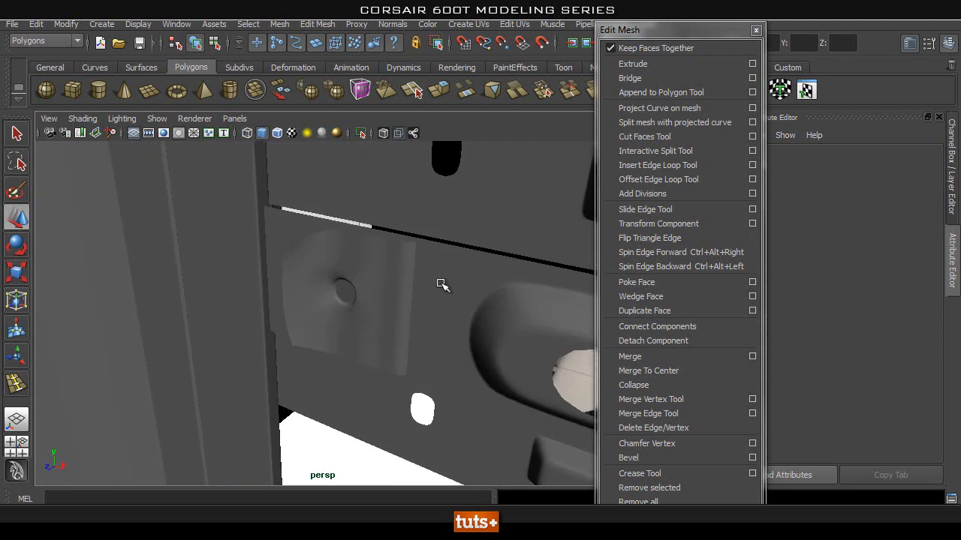
# Step: Snap the group's pivot to a vertex on the cover and snap the group along Z to 14.247, against the rear panel
pyautogui.click(442, 282)
pyautogui.keyDown('alt'); pyautogui.moveTo(493, 289); pyautogui.dragTo(339, 304); pyautogui.keyUp('alt')
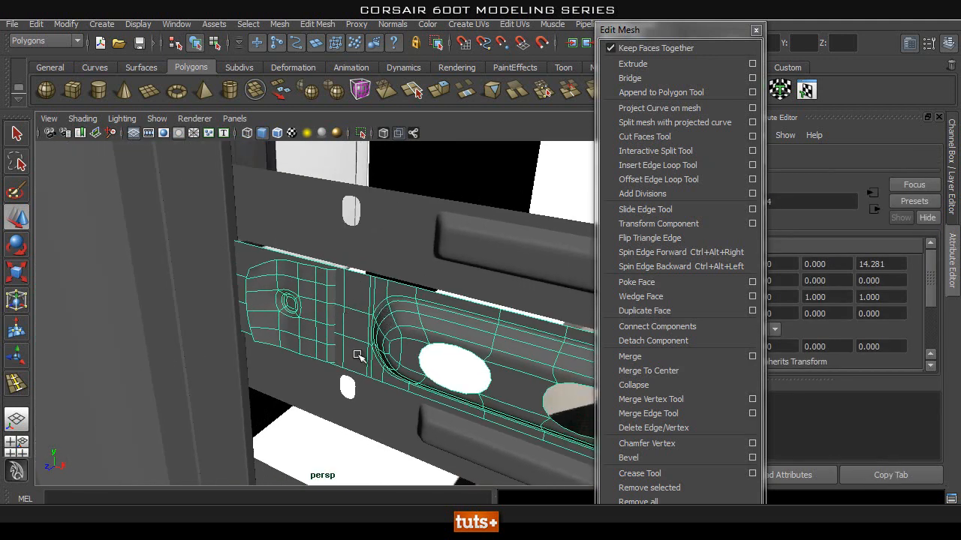
pyautogui.scroll(-4, 422, 379)
pyautogui.keyDown('alt'); pyautogui.moveTo(420, 386); pyautogui.dragTo(193, 333, button='middle'); pyautogui.keyUp('alt')
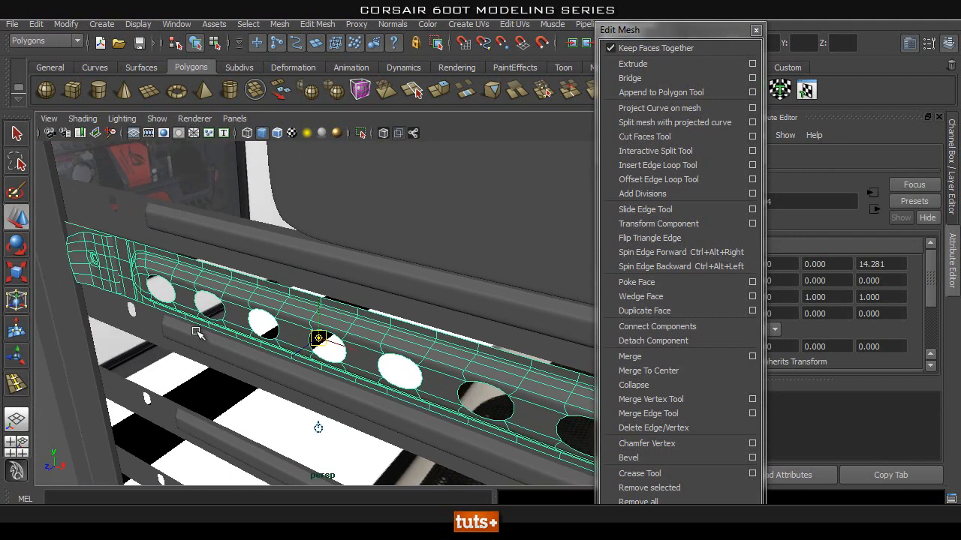
pyautogui.press('v')
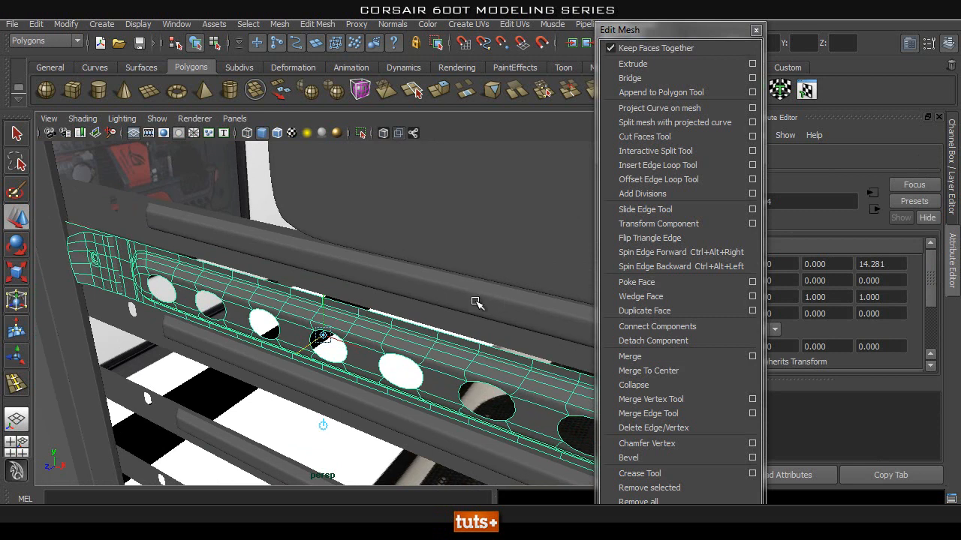
pyautogui.press('v')
pyautogui.moveTo(349, 301); pyautogui.dragTo(350, 301, button='middle')
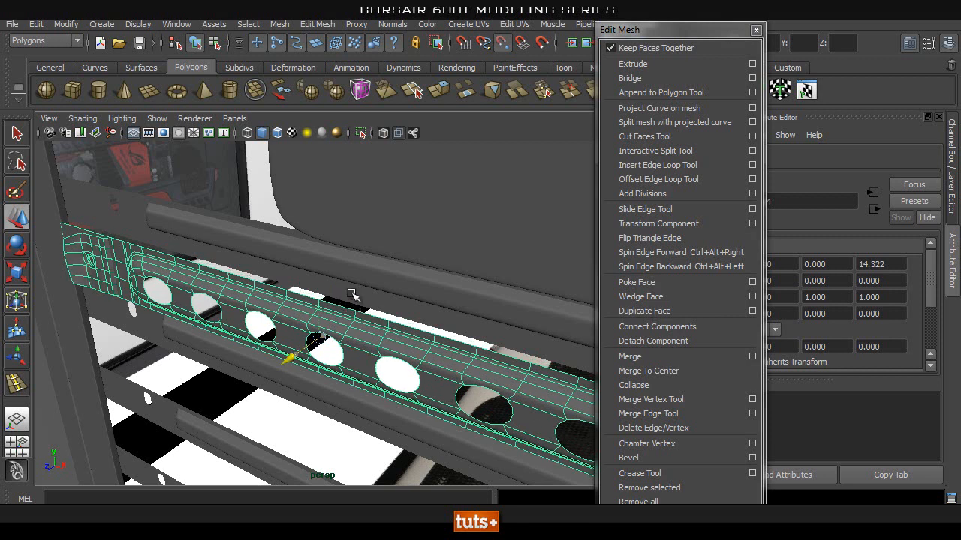
pyautogui.press('v')
pyautogui.moveTo(252, 277); pyautogui.dragTo(264, 276, button='middle')
pyautogui.keyDown('alt'); pyautogui.moveTo(263, 277); pyautogui.dragTo(380, 300); pyautogui.keyUp('alt')
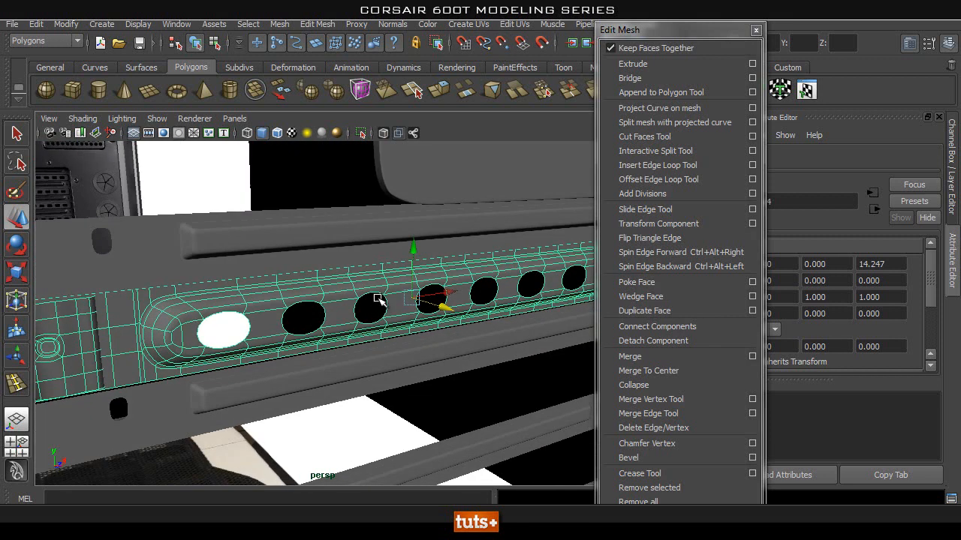
pyautogui.click(210, 174)
# Step: In the front view, turn off the perforated cover's smooth preview and move its bottom row of vertices slightly down
pyautogui.scroll(-5, 211, 239)
pyautogui.keyDown('alt'); pyautogui.moveTo(398, 262); pyautogui.dragTo(342, 279); pyautogui.keyUp('alt')
pyautogui.click(337, 285)
pyautogui.press('Up')
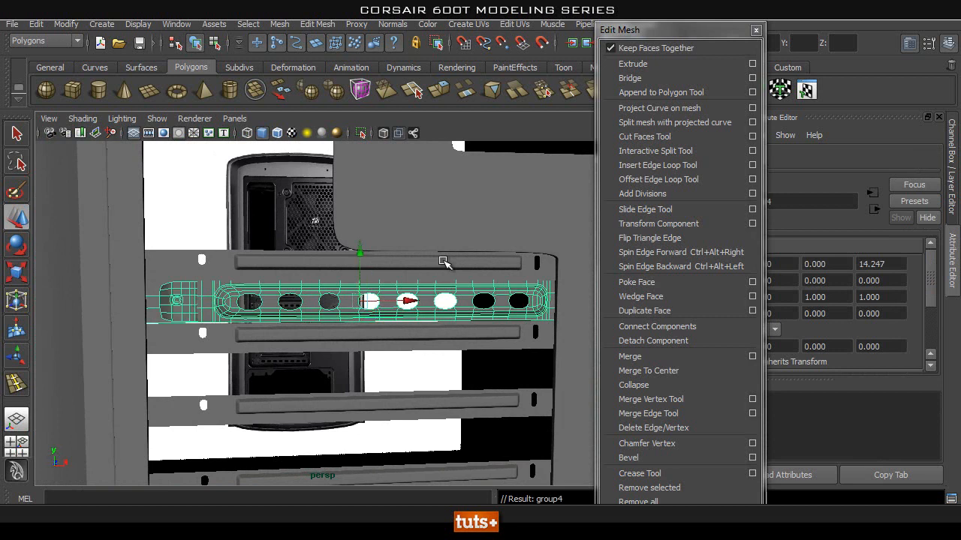
pyautogui.press('space')
pyautogui.moveTo(374, 312); pyautogui.dragTo(373, 336)
pyautogui.keyDown('alt'); pyautogui.moveTo(473, 308); pyautogui.dragTo(410, 308, button='right'); pyautogui.keyUp('alt')
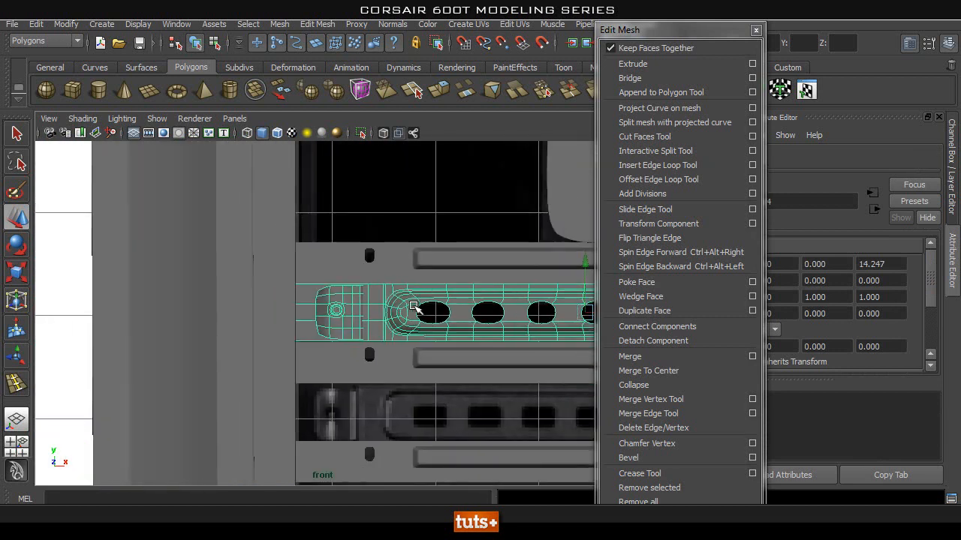
pyautogui.keyDown('alt'); pyautogui.moveTo(446, 308); pyautogui.dragTo(241, 282, button='middle'); pyautogui.keyUp('alt')
pyautogui.moveTo(316, 265); pyautogui.dragTo(247, 274, button='right')
pyautogui.keyDown('alt'); pyautogui.moveTo(444, 388); pyautogui.dragTo(330, 354, button='middle'); pyautogui.keyUp('alt')
pyautogui.keyDown('alt'); pyautogui.moveTo(331, 353); pyautogui.dragTo(280, 356, button='right'); pyautogui.keyUp('alt')
pyautogui.keyDown('alt'); pyautogui.moveTo(281, 356); pyautogui.dragTo(284, 339, button='middle'); pyautogui.keyUp('alt')
pyautogui.press('1')
pyautogui.moveTo(70, 272); pyautogui.dragTo(554, 343)
pyautogui.scroll(2, 307, 313)
pyautogui.moveTo(283, 221); pyautogui.dragTo(285, 225)
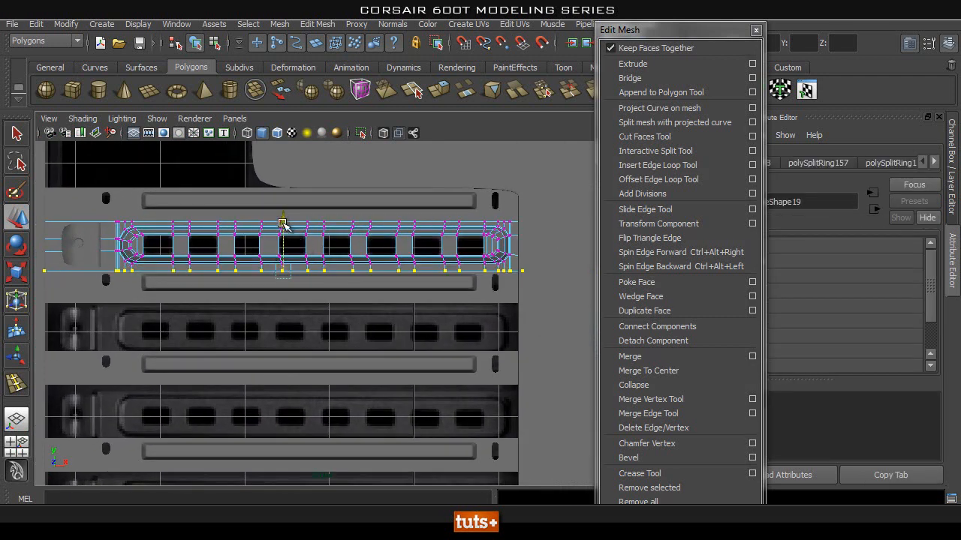
# Step: Return the perforated cover to object mode and turn its smooth preview back on
pyautogui.press('q')
pyautogui.moveTo(207, 242); pyautogui.dragTo(292, 216, button='right')
pyautogui.click(234, 253)
pyautogui.press('3')
pyautogui.click(127, 204)
pyautogui.click(184, 237)
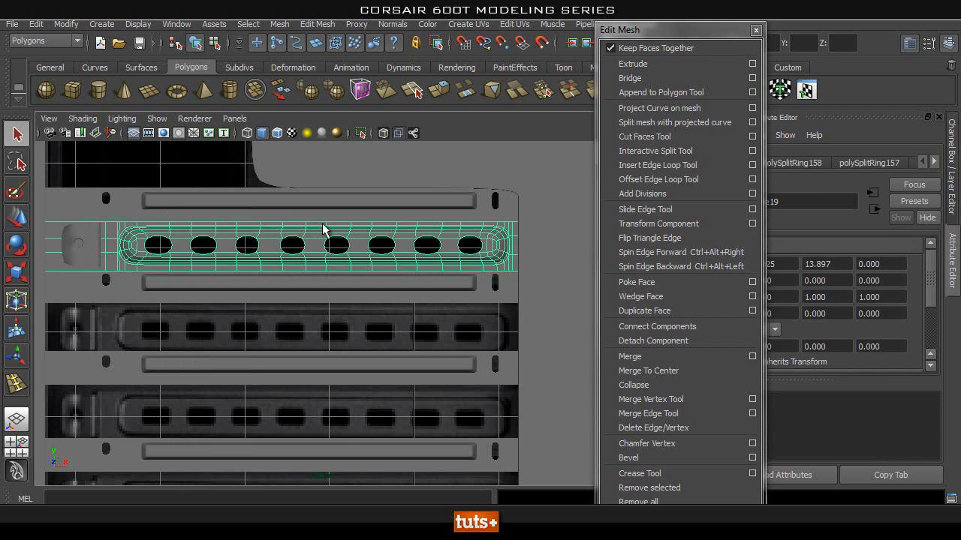
# Step: Select the whole cover group, duplicate it and move the copy down into the next slot opening
pyautogui.press('Up')
pyautogui.scroll(-5, 335, 358)
pyautogui.press('w')
pyautogui.scroll(3, 273, 322)
pyautogui.keyDown('alt'); pyautogui.moveTo(356, 325); pyautogui.dragTo(356, 297, button='middle'); pyautogui.keyUp('alt')
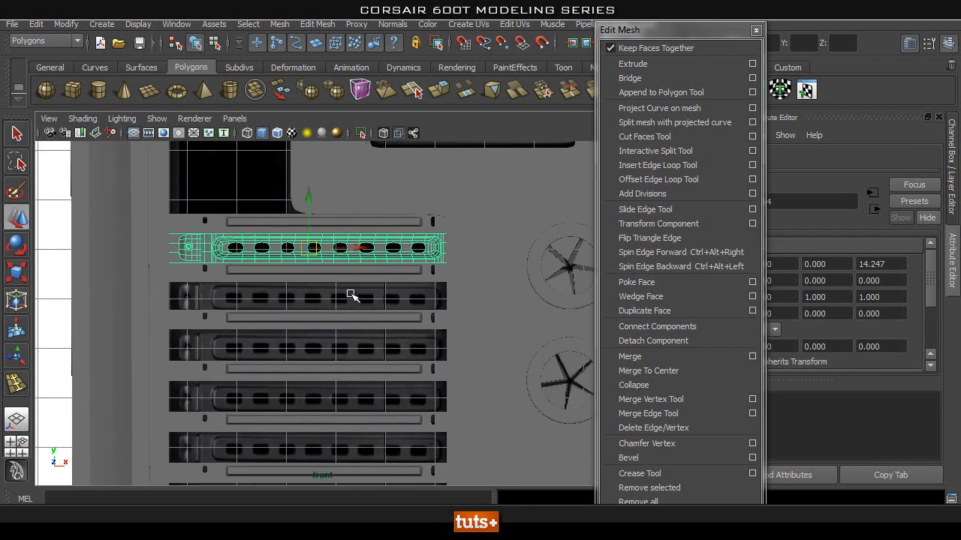
pyautogui.hotkey('ctrl', 'g')
pyautogui.moveTo(307, 198); pyautogui.dragTo(312, 247)
# Step: Duplicate the cover group again with the same offset and adjust the copy's Translate Y to -1.960
pyautogui.hotkey('shift', 'd')
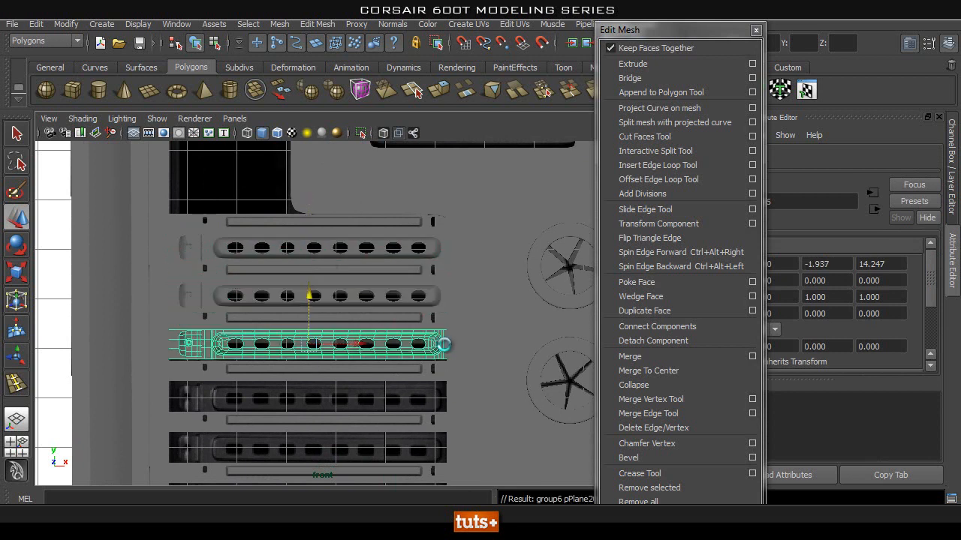
pyautogui.moveTo(311, 294); pyautogui.dragTo(312, 293)
pyautogui.scroll(4, 443, 361)
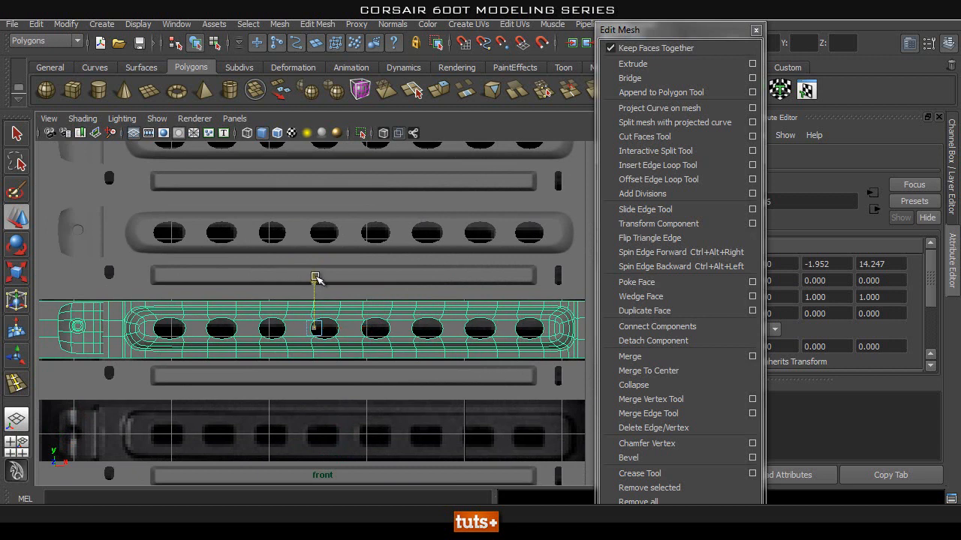
pyautogui.moveTo(316, 278); pyautogui.dragTo(316, 279)
pyautogui.scroll(-2, 363, 329)
pyautogui.keyDown('alt'); pyautogui.moveTo(362, 338); pyautogui.dragTo(361, 303, button='middle'); pyautogui.keyUp('alt')
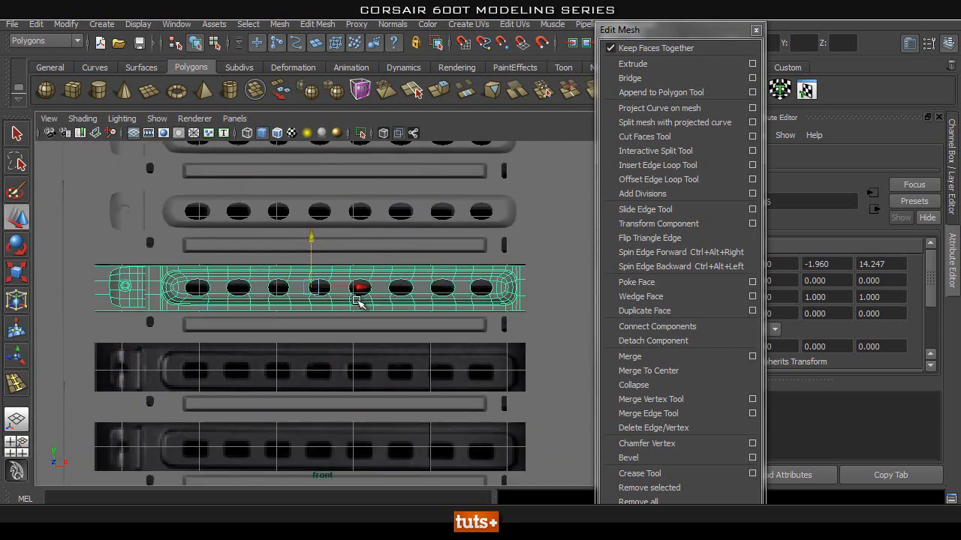
# Step: Make five more offset copies of the cover group down the remaining slots, aligning them vertically, with the lowest at Translate Y -7.091
pyautogui.hotkey('shift', 'd')
pyautogui.moveTo(311, 315); pyautogui.dragTo(310, 316)
pyautogui.keyDown('alt'); pyautogui.moveTo(346, 407); pyautogui.dragTo(344, 351, button='middle'); pyautogui.keyUp('alt')
pyautogui.hotkey('shift', 'd')
pyautogui.moveTo(308, 339); pyautogui.dragTo(308, 342)
pyautogui.keyDown('alt'); pyautogui.moveTo(310, 390); pyautogui.dragTo(306, 275, button='middle'); pyautogui.keyUp('alt')
pyautogui.hotkey('shift', 'd')
pyautogui.moveTo(306, 301); pyautogui.dragTo(307, 306)
pyautogui.hotkey('shift', 'd')
pyautogui.moveTo(306, 388); pyautogui.dragTo(306, 386)
pyautogui.keyDown('alt'); pyautogui.moveTo(303, 435); pyautogui.dragTo(298, 321, button='middle'); pyautogui.keyUp('alt')
pyautogui.hotkey('shift', 'd')
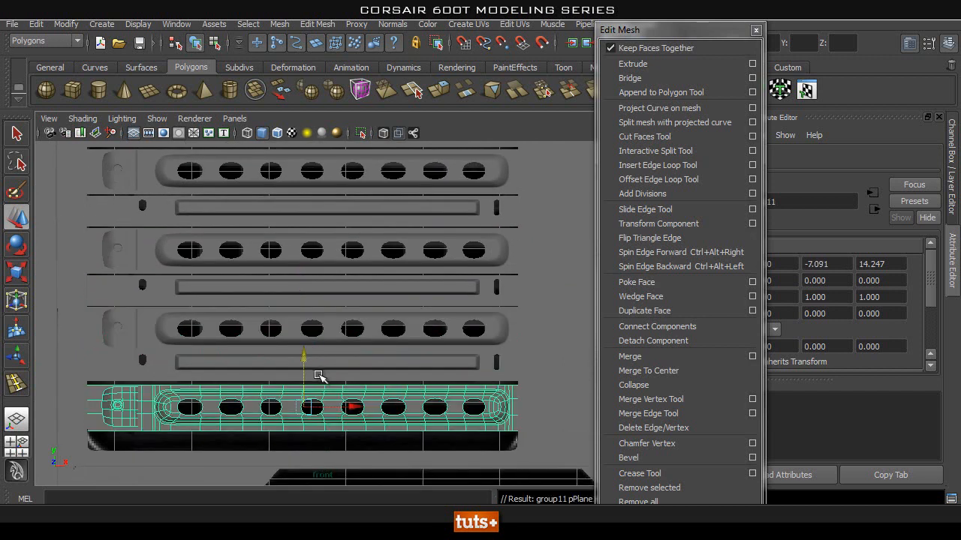
# Step: Turn off smooth preview on the lowest cover group and move its perforated cover's top row of vertices up to close the gap
pyautogui.scroll(1, 213, 403)
pyautogui.press('1')
pyautogui.rightClick(177, 424)
pyautogui.press('q')
pyautogui.moveTo(137, 422); pyautogui.dragTo(63, 272, button='right')
pyautogui.keyDown('alt'); pyautogui.moveTo(165, 398); pyautogui.dragTo(184, 337, button='middle'); pyautogui.keyUp('alt')
pyautogui.moveTo(210, 350); pyautogui.dragTo(264, 231, button='right')
pyautogui.click(204, 369)
pyautogui.moveTo(197, 316); pyautogui.dragTo(117, 267, button='right')
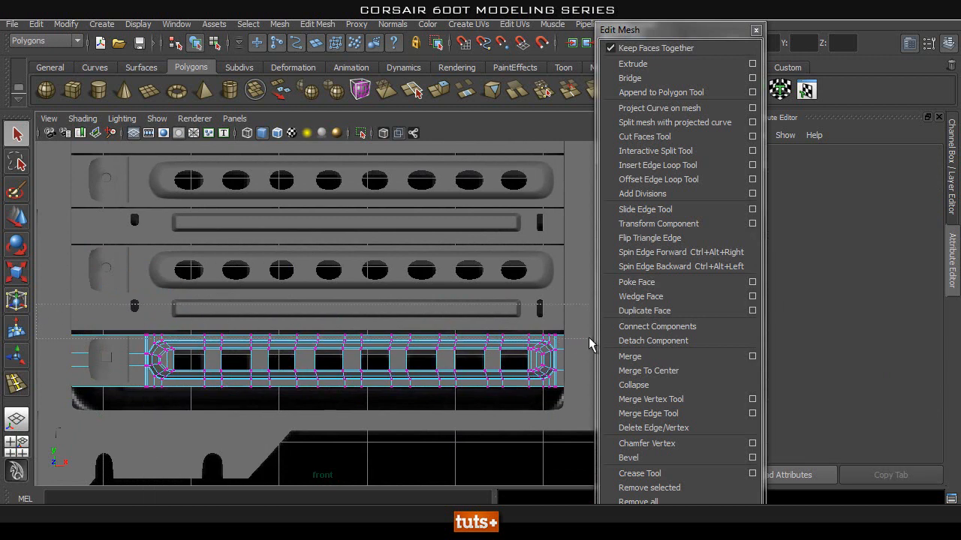
pyautogui.moveTo(590, 337); pyautogui.dragTo(590, 338)
pyautogui.press('w')
pyautogui.moveTo(313, 294); pyautogui.dragTo(323, 283)
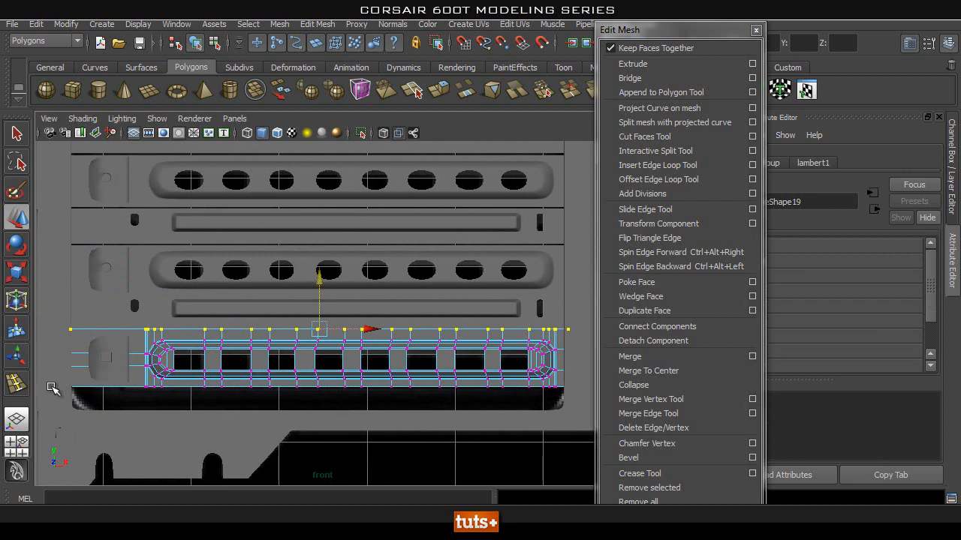
# Step: Move the lowest perforated cover's bottom row of vertices down to the lower edge of the opening
pyautogui.moveTo(60, 377); pyautogui.dragTo(608, 442)
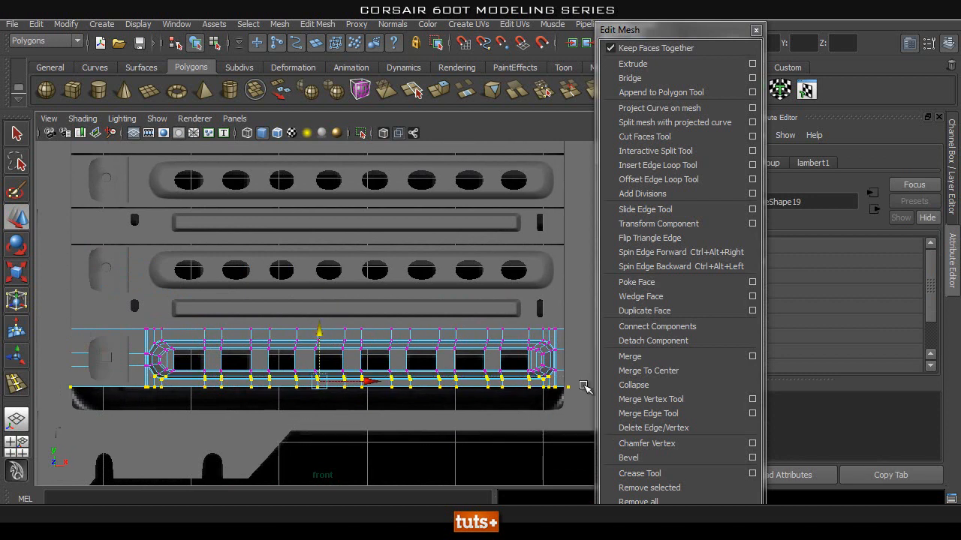
pyautogui.moveTo(554, 399); pyautogui.dragTo(10, 431)
pyautogui.moveTo(319, 337); pyautogui.dragTo(320, 360)
# Step: Turn off smooth preview on the solid strip between the second and third covers from the bottom and extend its upper and lower vertex rows
pyautogui.keyDown('alt'); pyautogui.moveTo(338, 269); pyautogui.dragTo(350, 359, button='middle'); pyautogui.keyUp('alt')
pyautogui.click(355, 308)
pyautogui.moveTo(356, 308); pyautogui.dragTo(99, 282, button='right')
pyautogui.press('1')
pyautogui.moveTo(62, 278); pyautogui.dragTo(638, 298)
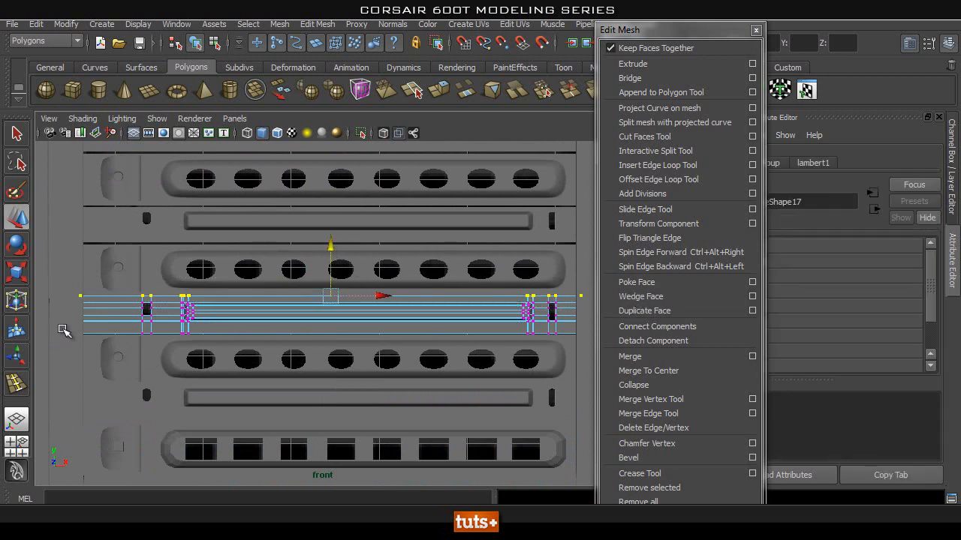
pyautogui.click(634, 384)
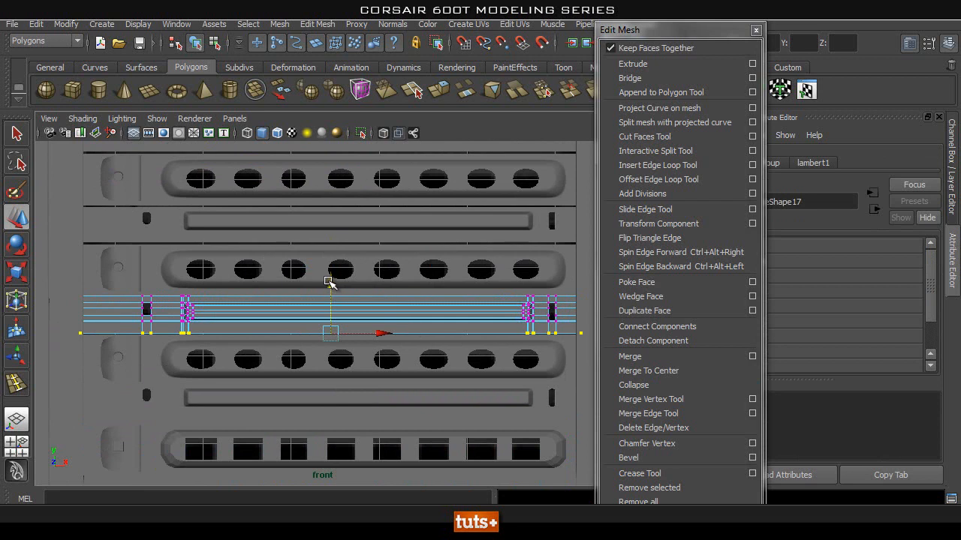
pyautogui.keyDown('alt'); pyautogui.moveTo(246, 216); pyautogui.dragTo(252, 280, button='middle'); pyautogui.keyUp('alt')
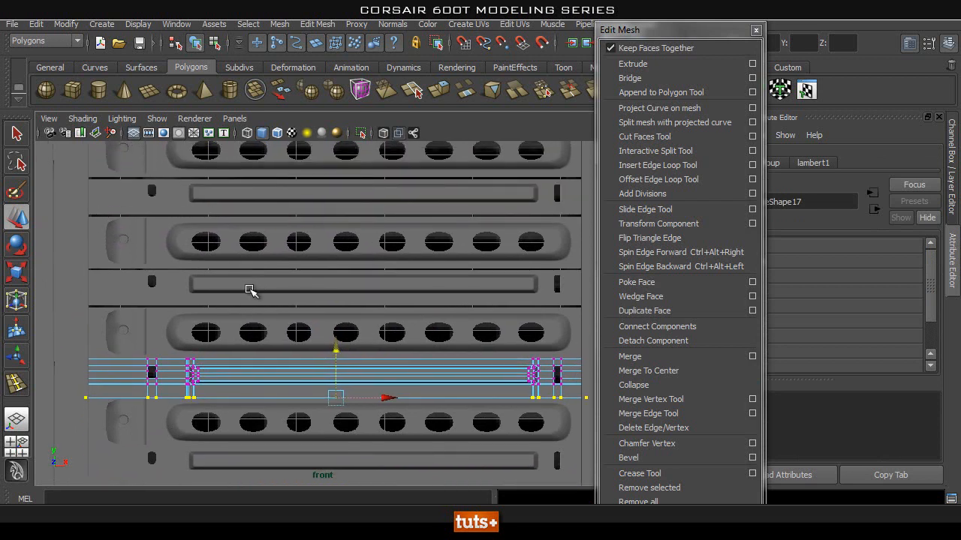
# Step: Move the third perforated cover from the bottom's top vertex row up and bottom vertex row down to close its gaps
pyautogui.click(249, 286)
pyautogui.click(187, 320)
pyautogui.moveTo(186, 319); pyautogui.dragTo(101, 264, button='right')
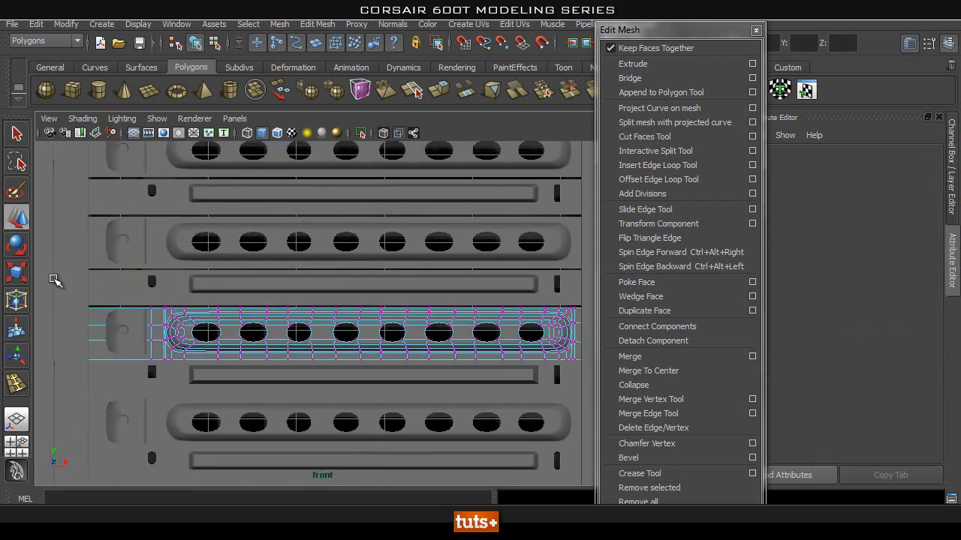
pyautogui.moveTo(373, 322); pyautogui.dragTo(627, 309)
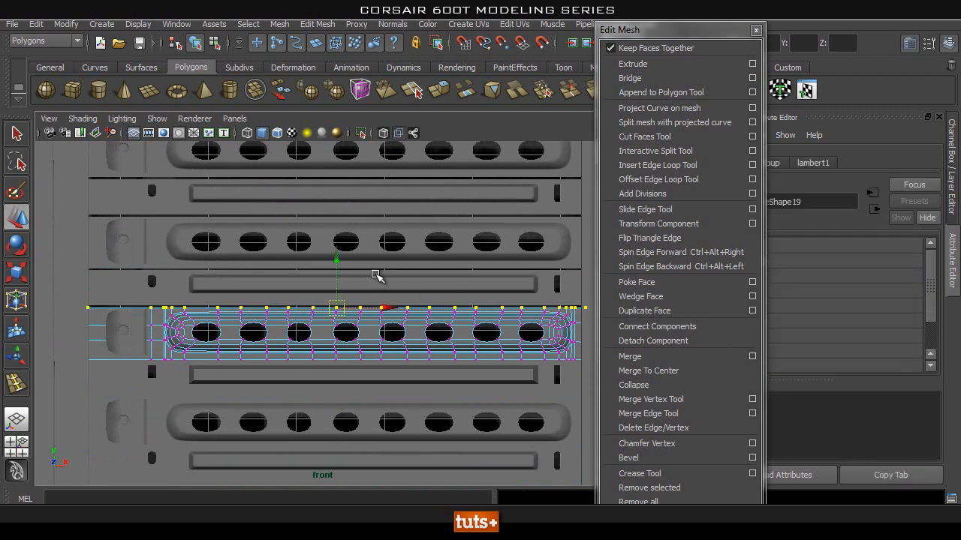
pyautogui.moveTo(333, 260); pyautogui.dragTo(332, 257)
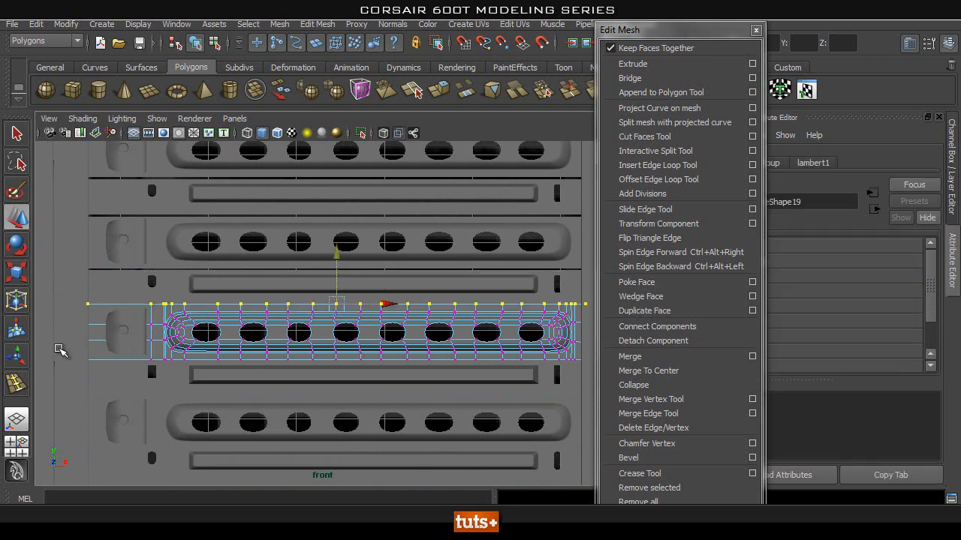
pyautogui.moveTo(427, 399); pyautogui.dragTo(427, 398)
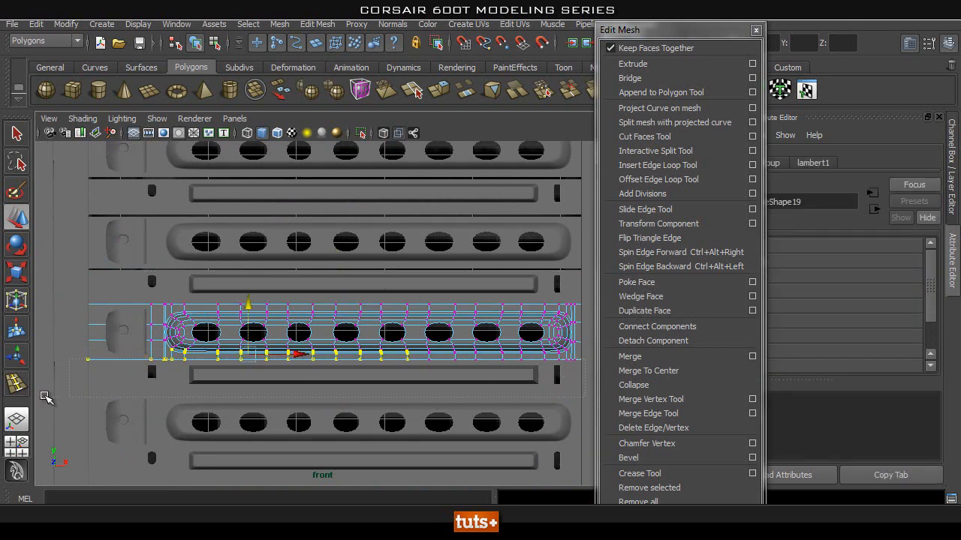
pyautogui.moveTo(331, 304); pyautogui.dragTo(327, 308)
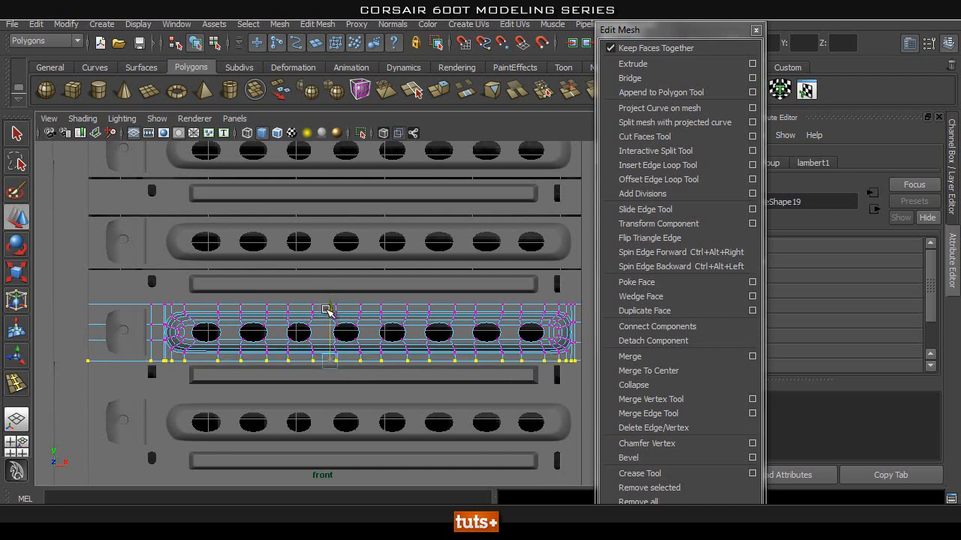
# Step: Move the top row of vertices of the fourth perforated cover from the bottom up to close the gap above it
pyautogui.keyDown('alt'); pyautogui.moveTo(232, 260); pyautogui.dragTo(227, 352, button='middle'); pyautogui.keyUp('alt')
pyautogui.click(163, 332)
pyautogui.moveTo(162, 265); pyautogui.dragTo(137, 307, button='right')
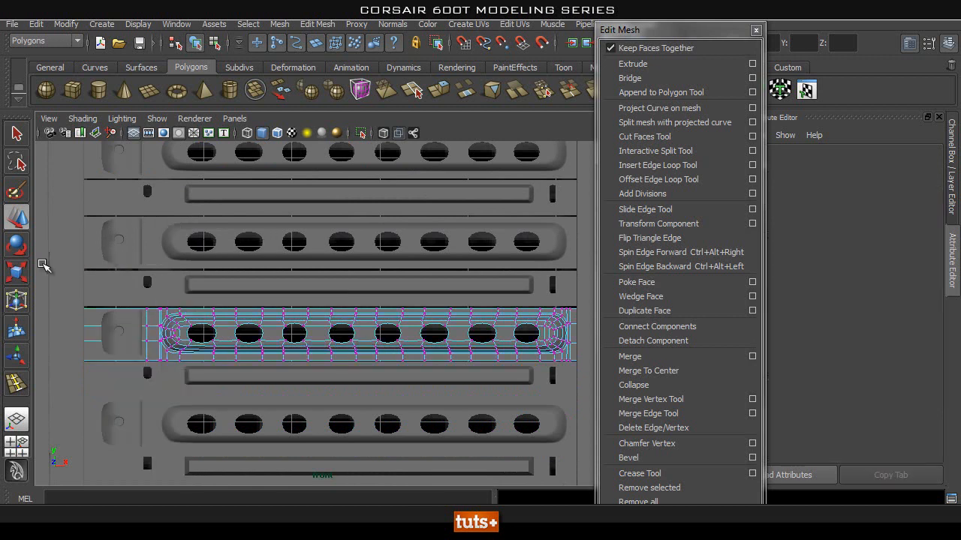
pyautogui.click(665, 312)
pyautogui.moveTo(328, 260); pyautogui.dragTo(330, 258)
pyautogui.moveTo(87, 347); pyautogui.dragTo(73, 352, button='right')
pyautogui.click(91, 355)
pyautogui.moveTo(103, 264); pyautogui.dragTo(52, 250, button='right')
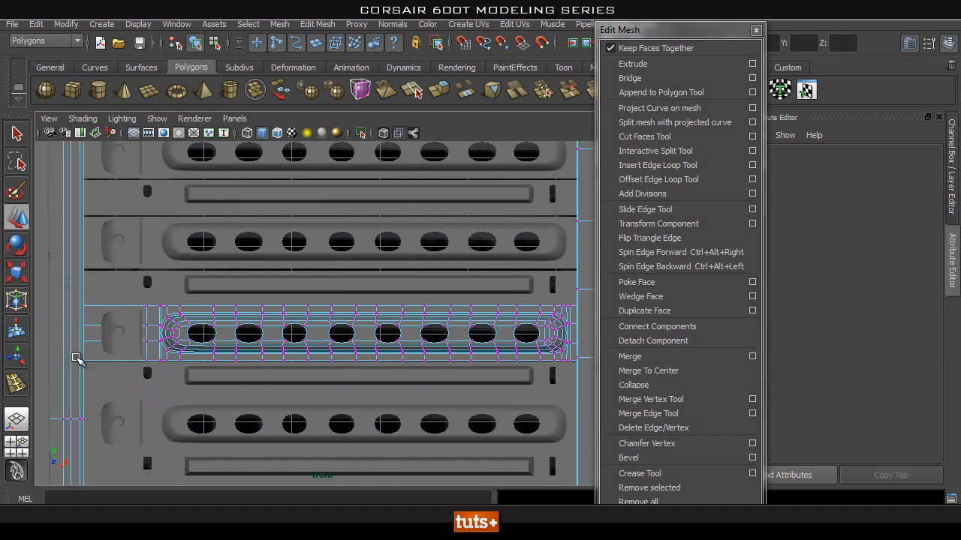
pyautogui.press('z')
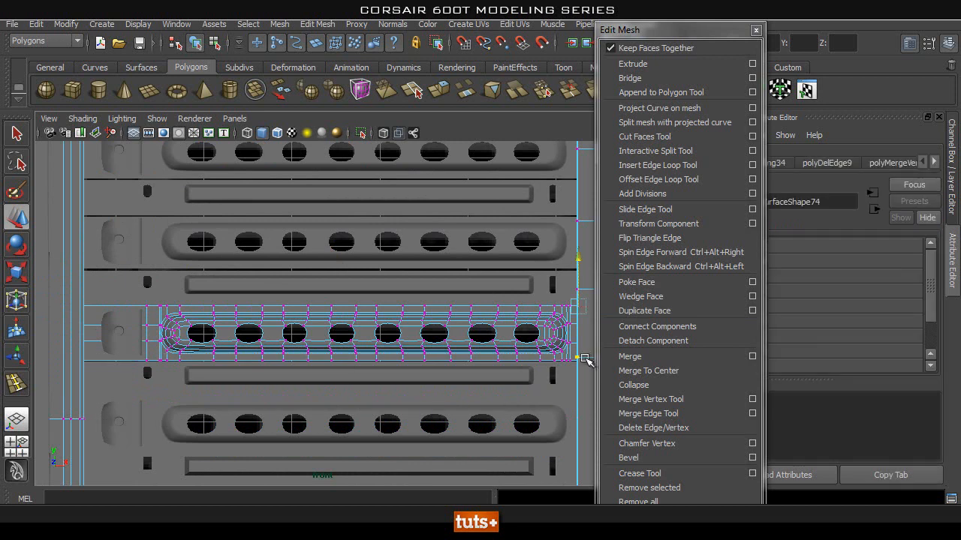
pyautogui.moveTo(533, 319); pyautogui.dragTo(546, 292, button='right')
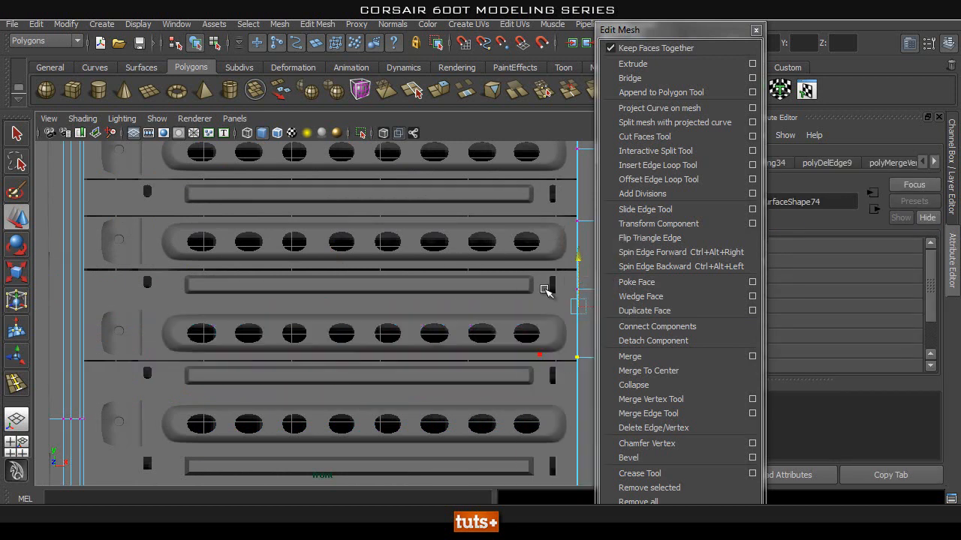
# Step: Move the bottom row of vertices of the fourth perforated cover from the bottom down to meet the strip below it
pyautogui.click(459, 333)
pyautogui.moveTo(461, 337); pyautogui.dragTo(386, 260, button='right')
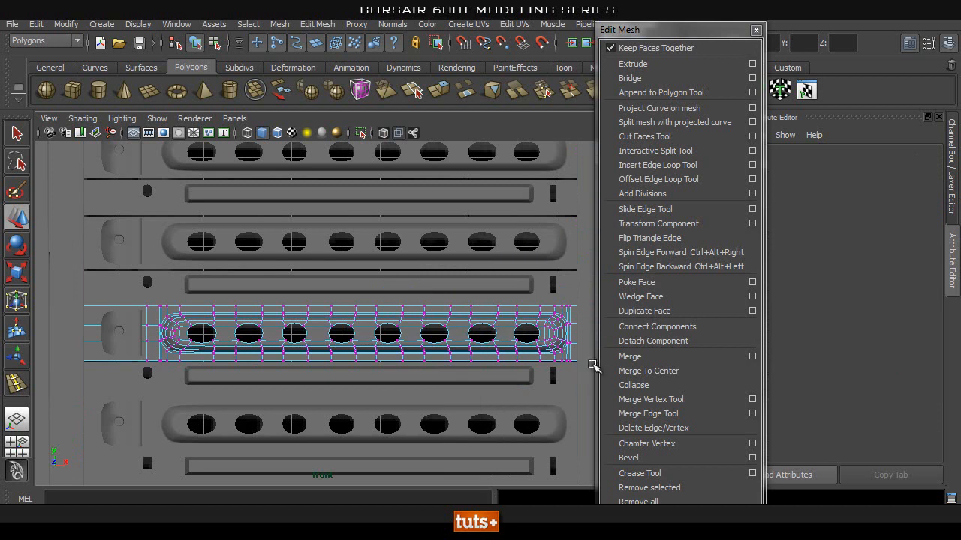
pyautogui.moveTo(292, 412); pyautogui.dragTo(44, 416)
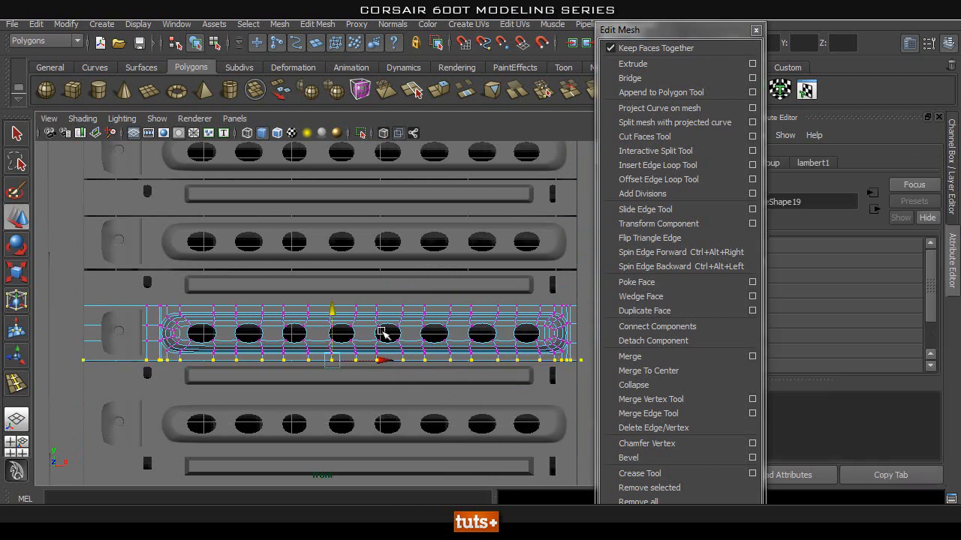
pyautogui.moveTo(328, 309); pyautogui.dragTo(331, 311)
# Step: Extend the top and bottom vertex rows of the fifth perforated cover from the bottom to close the gaps to the adjacent strips
pyautogui.keyDown('alt'); pyautogui.moveTo(298, 240); pyautogui.dragTo(292, 397, button='middle'); pyautogui.keyUp('alt')
pyautogui.click(191, 403)
pyautogui.moveTo(191, 404); pyautogui.dragTo(154, 263, button='right')
pyautogui.click(222, 390)
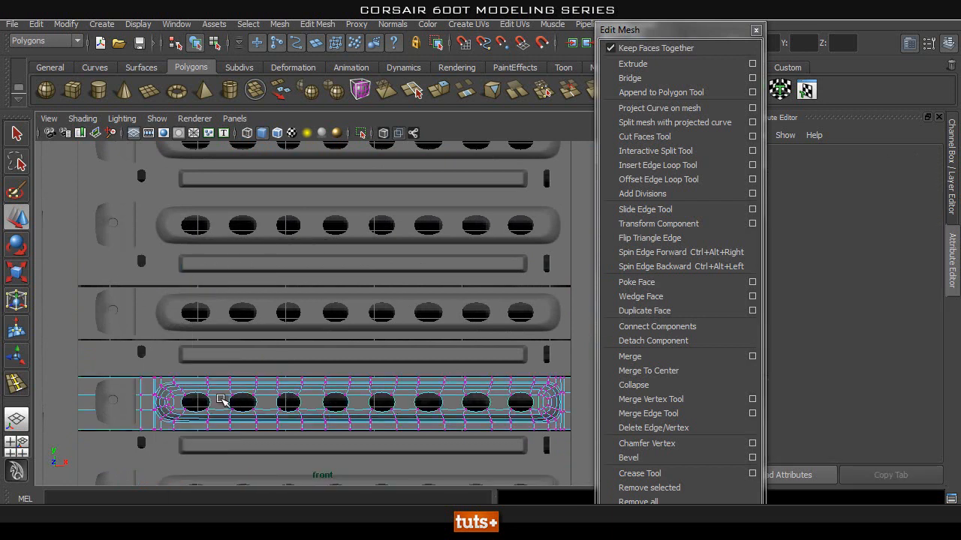
pyautogui.keyDown('alt'); pyautogui.moveTo(226, 375); pyautogui.dragTo(225, 337, button='middle'); pyautogui.keyUp('alt')
pyautogui.keyDown('alt'); pyautogui.moveTo(241, 337); pyautogui.dragTo(210, 335, button='right'); pyautogui.keyUp('alt')
pyautogui.keyDown('alt'); pyautogui.moveTo(214, 335); pyautogui.dragTo(214, 318, button='middle'); pyautogui.keyUp('alt')
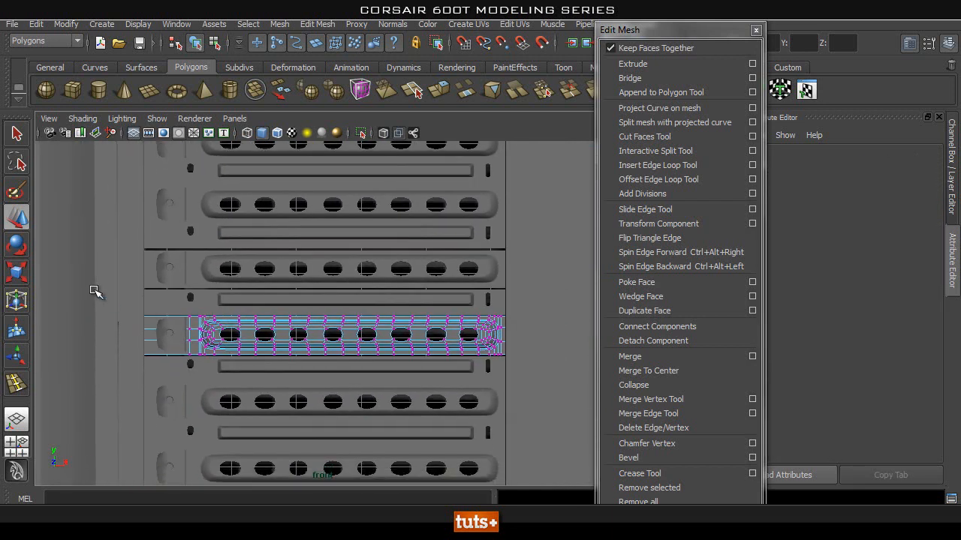
pyautogui.moveTo(461, 309); pyautogui.dragTo(540, 319)
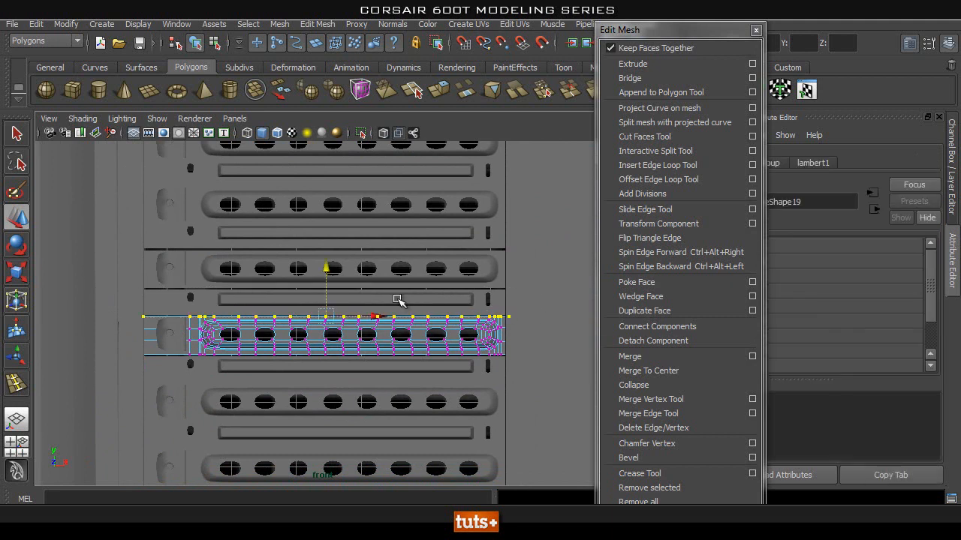
pyautogui.moveTo(325, 268); pyautogui.dragTo(326, 267)
pyautogui.moveTo(316, 341); pyautogui.dragTo(251, 267, button='right')
pyautogui.click(322, 337)
pyautogui.moveTo(139, 346); pyautogui.dragTo(512, 404)
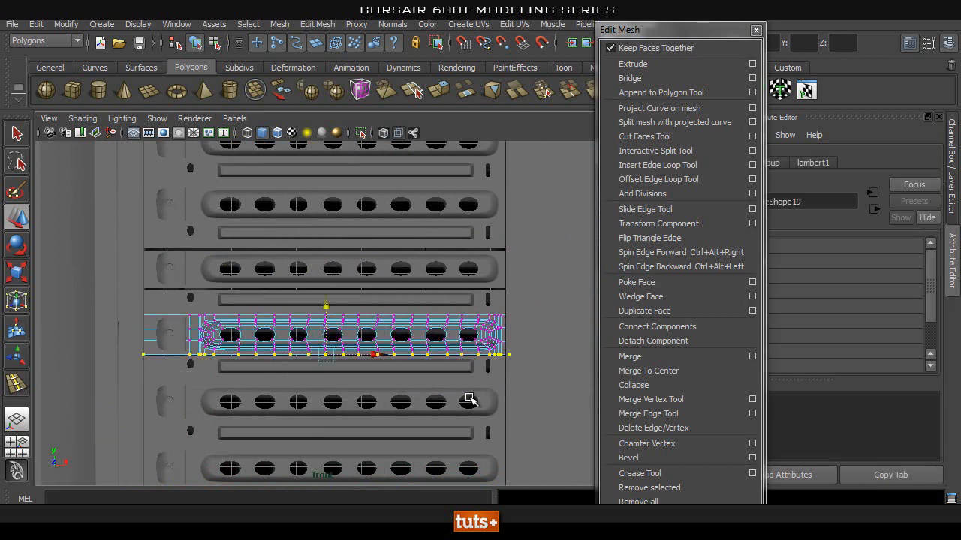
# Step: Extend the top and bottom vertex rows of the third perforated cover from the top, return to object mode and clear the selection
pyautogui.keyDown('alt'); pyautogui.moveTo(304, 250); pyautogui.dragTo(302, 363, button='middle'); pyautogui.keyUp('alt')
pyautogui.click(300, 363)
pyautogui.moveTo(300, 264); pyautogui.dragTo(224, 259, button='right')
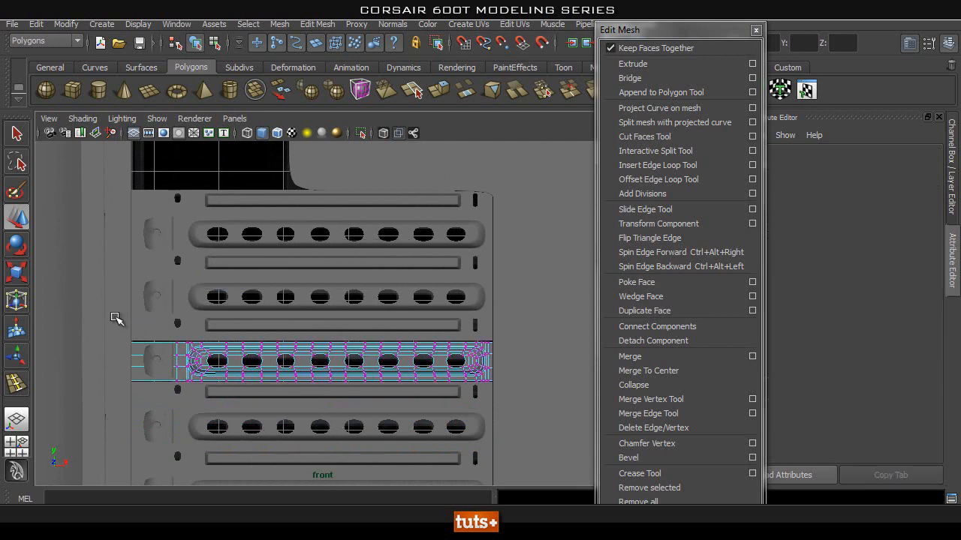
pyautogui.moveTo(576, 345); pyautogui.dragTo(576, 346)
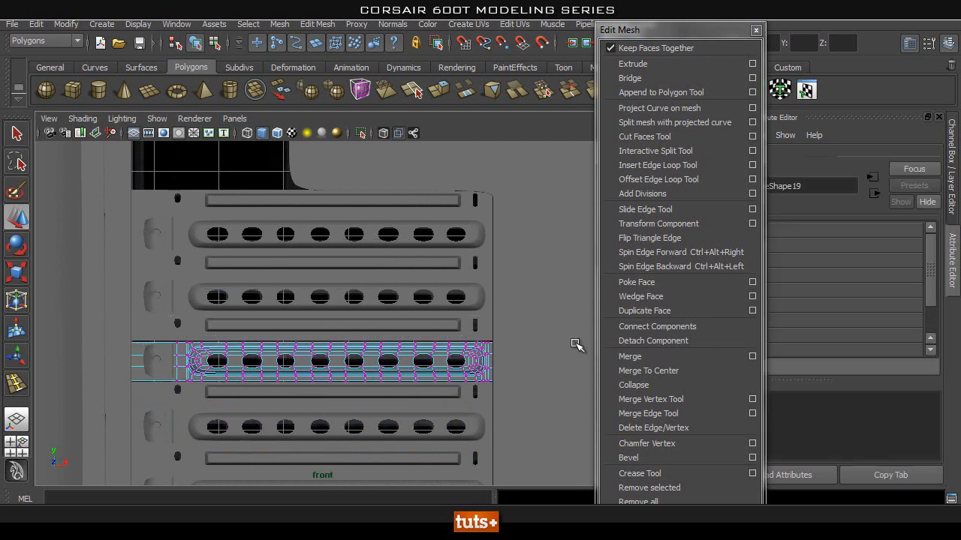
pyautogui.moveTo(311, 299); pyautogui.dragTo(311, 296)
pyautogui.moveTo(230, 367); pyautogui.dragTo(148, 262, button='right')
pyautogui.moveTo(106, 378); pyautogui.dragTo(578, 439)
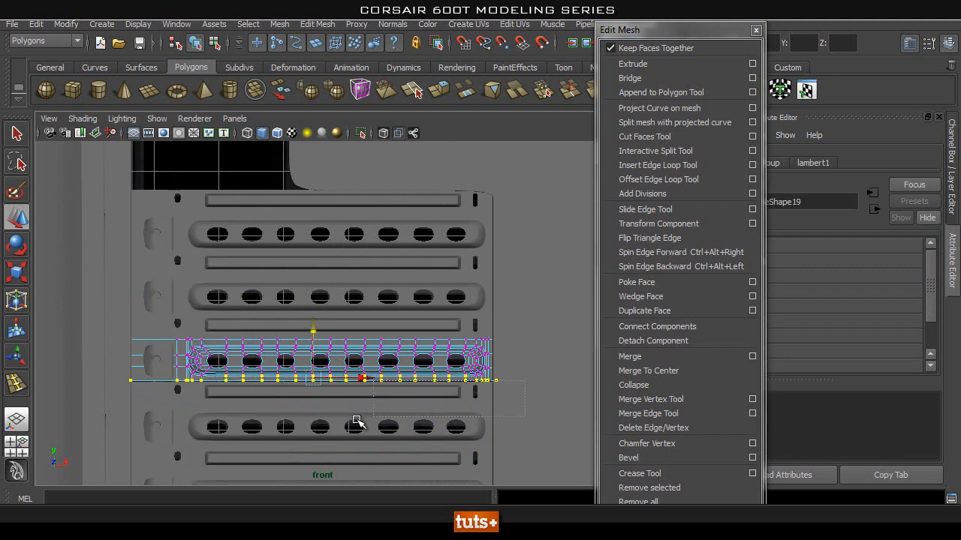
pyautogui.moveTo(312, 339); pyautogui.dragTo(312, 341)
pyautogui.keyDown('alt'); pyautogui.moveTo(455, 216); pyautogui.dragTo(391, 366, button='middle'); pyautogui.keyUp('alt')
pyautogui.keyDown('alt'); pyautogui.moveTo(391, 365); pyautogui.dragTo(349, 335, button='right'); pyautogui.keyUp('alt')
pyautogui.press('q')
pyautogui.moveTo(283, 365); pyautogui.dragTo(192, 275, button='right')
pyautogui.click(192, 275)
# Step: Check the finished stack of bay covers and the surrounding rear panel in the front view
pyautogui.keyDown('alt'); pyautogui.moveTo(316, 352); pyautogui.dragTo(287, 328, button='right'); pyautogui.keyUp('alt')
pyautogui.keyDown('alt'); pyautogui.moveTo(287, 327); pyautogui.dragTo(313, 190, button='middle'); pyautogui.keyUp('alt')
pyautogui.click(302, 356)
pyautogui.click(263, 184)
pyautogui.keyDown('alt'); pyautogui.moveTo(405, 405); pyautogui.dragTo(338, 398, button='right'); pyautogui.keyUp('alt')
pyautogui.keyDown('alt'); pyautogui.moveTo(340, 392); pyautogui.dragTo(345, 335, button='middle'); pyautogui.keyUp('alt')
pyautogui.click(327, 388)
pyautogui.click(394, 445)
# Step: Examine the perforated fan grille, its corner screws and the rest of the rear panel against the front-view reference image
pyautogui.keyDown('alt'); pyautogui.moveTo(387, 173); pyautogui.dragTo(312, 433, button='middle'); pyautogui.keyUp('alt')
pyautogui.keyDown('alt'); pyautogui.moveTo(267, 325); pyautogui.dragTo(358, 285, button='right'); pyautogui.keyUp('alt')
pyautogui.keyDown('alt'); pyautogui.moveTo(358, 285); pyautogui.dragTo(348, 343, button='middle'); pyautogui.keyUp('alt')
pyautogui.keyDown('alt'); pyautogui.moveTo(311, 334); pyautogui.dragTo(324, 335, button='right'); pyautogui.keyUp('alt')
pyautogui.keyDown('alt'); pyautogui.moveTo(331, 298); pyautogui.dragTo(334, 287, button='middle'); pyautogui.keyUp('alt')
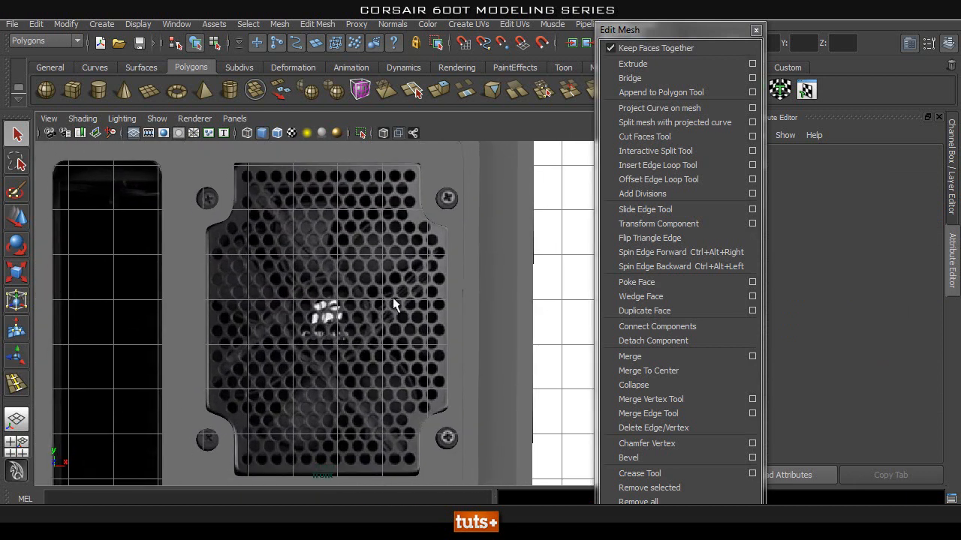
pyautogui.keyDown('alt'); pyautogui.moveTo(304, 234); pyautogui.dragTo(295, 262, button='middle'); pyautogui.keyUp('alt')
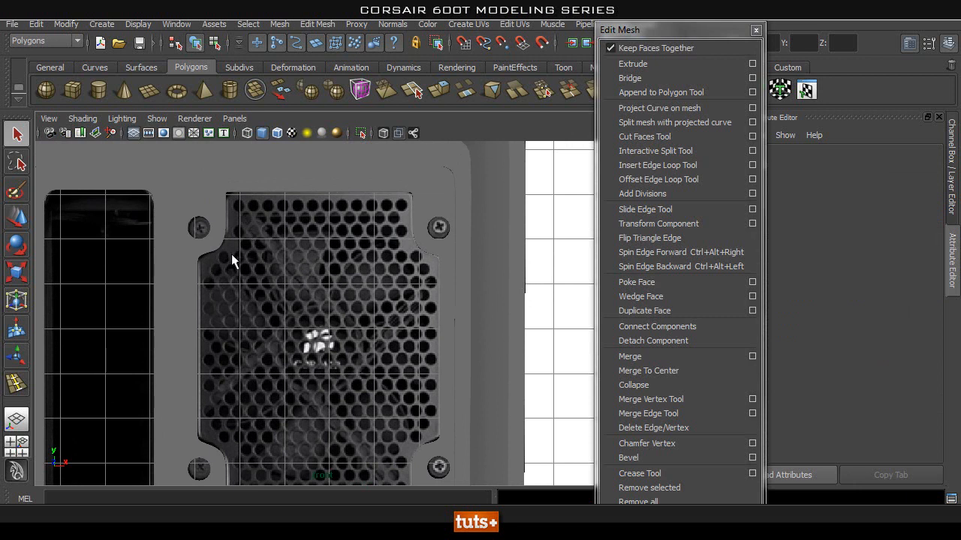
pyautogui.keyDown('alt'); pyautogui.moveTo(370, 340); pyautogui.dragTo(367, 313, button='middle'); pyautogui.keyUp('alt')
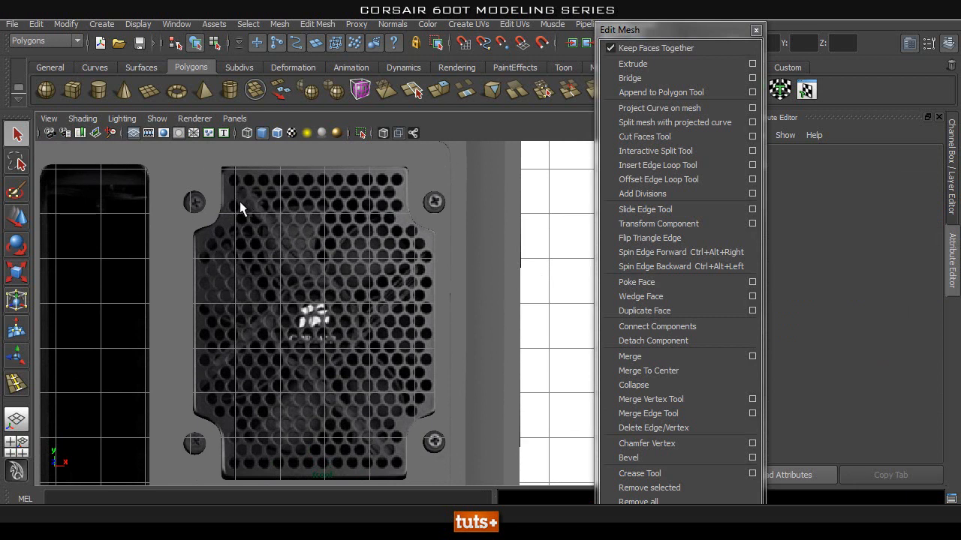
pyautogui.keyDown('alt'); pyautogui.moveTo(338, 221); pyautogui.dragTo(339, 229, button='middle'); pyautogui.keyUp('alt')
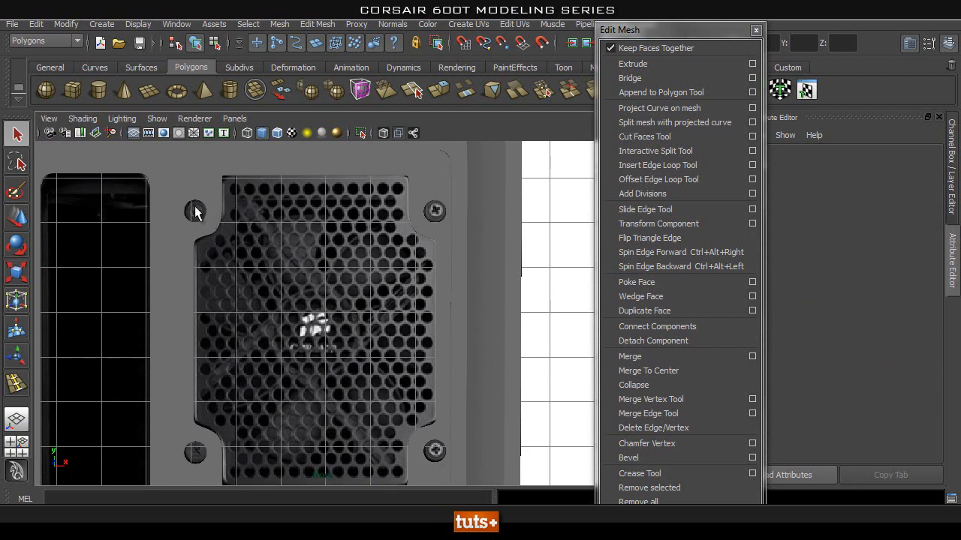
pyautogui.keyDown('alt'); pyautogui.moveTo(307, 341); pyautogui.dragTo(310, 250, button='middle'); pyautogui.keyUp('alt')
pyautogui.keyDown('alt'); pyautogui.moveTo(356, 260); pyautogui.dragTo(323, 335, button='right'); pyautogui.keyUp('alt')
pyautogui.keyDown('alt'); pyautogui.moveTo(324, 335); pyautogui.dragTo(325, 259, button='middle'); pyautogui.keyUp('alt')
pyautogui.keyDown('alt'); pyautogui.moveTo(279, 375); pyautogui.dragTo(245, 379, button='right'); pyautogui.keyUp('alt')
pyautogui.keyDown('alt'); pyautogui.moveTo(282, 321); pyautogui.dragTo(296, 105, button='middle'); pyautogui.keyUp('alt')
pyautogui.keyDown('alt'); pyautogui.moveTo(332, 307); pyautogui.dragTo(317, 307, button='right'); pyautogui.keyUp('alt')
pyautogui.keyDown('alt'); pyautogui.moveTo(316, 271); pyautogui.dragTo(319, 348, button='middle'); pyautogui.keyUp('alt')
# Step: Switch to the perspective view and inspect the whole case model from several angles among the reference planes
pyautogui.press('space')
pyautogui.moveTo(319, 312); pyautogui.dragTo(395, 369)
pyautogui.keyDown('alt'); pyautogui.moveTo(525, 331); pyautogui.dragTo(375, 331, button='right'); pyautogui.keyUp('alt')
pyautogui.keyDown('alt'); pyautogui.moveTo(375, 332); pyautogui.dragTo(356, 318); pyautogui.keyUp('alt')
pyautogui.keyDown('alt'); pyautogui.moveTo(356, 317); pyautogui.dragTo(443, 338, button='right'); pyautogui.keyUp('alt')
pyautogui.moveTo(443, 338)
pyautogui.keyDown('alt'); pyautogui.mouseDown()
pyautogui.moveTo(488, 345)
pyautogui.moveTo(440, 355)
pyautogui.mouseUp(); pyautogui.keyUp('alt')
pyautogui.keyDown('alt'); pyautogui.moveTo(441, 355); pyautogui.dragTo(405, 302, button='right'); pyautogui.keyUp('alt')
pyautogui.keyDown('alt'); pyautogui.moveTo(443, 347); pyautogui.dragTo(421, 331); pyautogui.keyUp('alt')
pyautogui.keyDown('alt'); pyautogui.moveTo(393, 333); pyautogui.dragTo(381, 319, button='middle'); pyautogui.keyUp('alt')
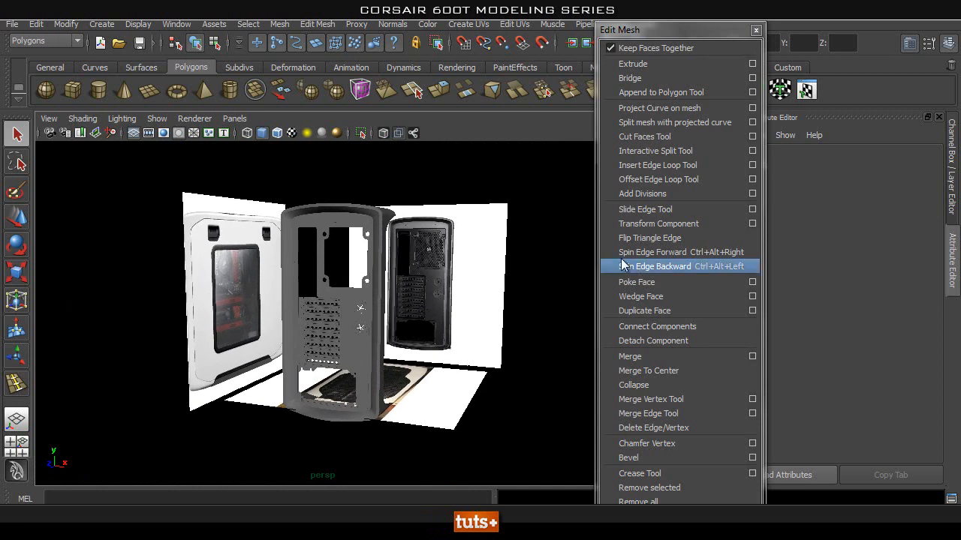